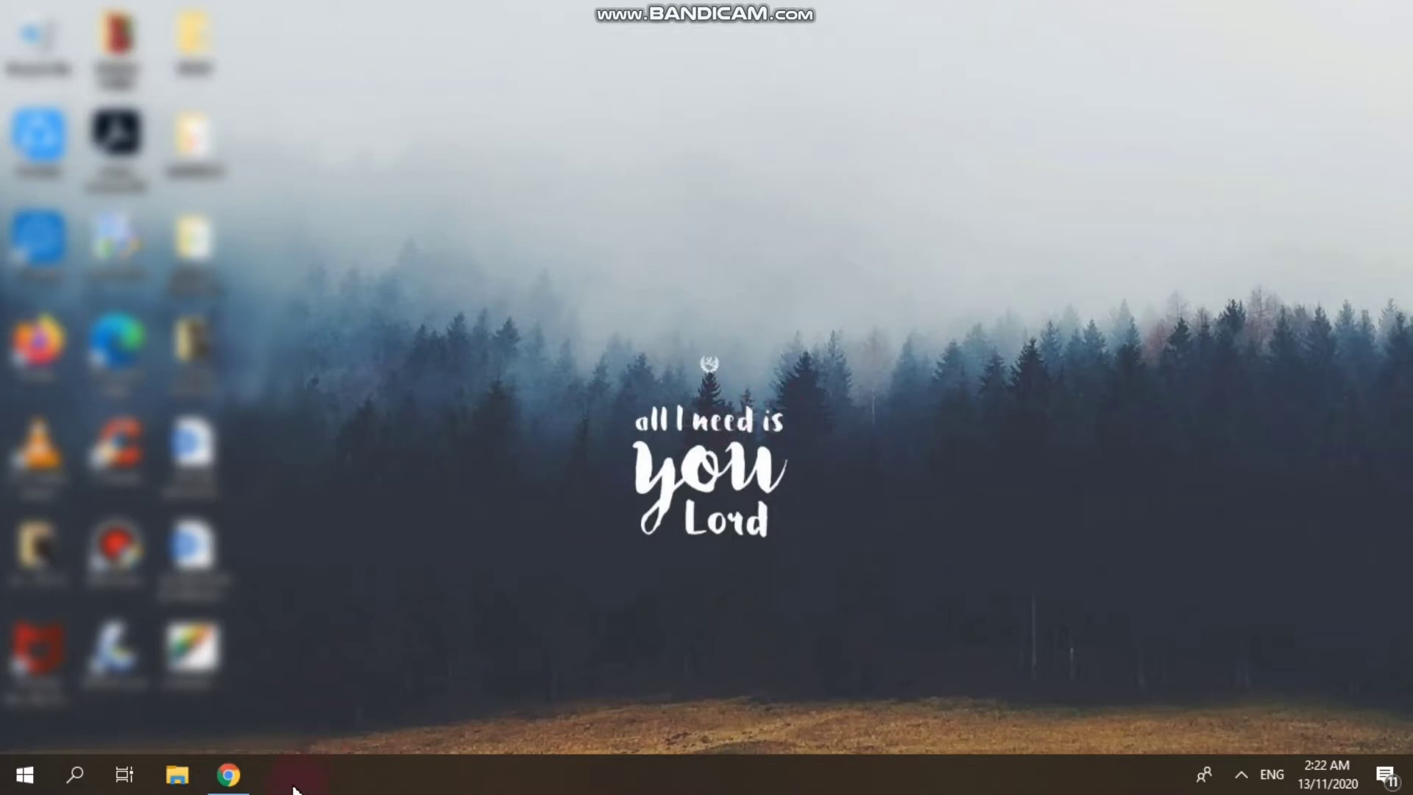
Switch to the Google Chrome window with the Google home page.
mouse_move(220, 786)
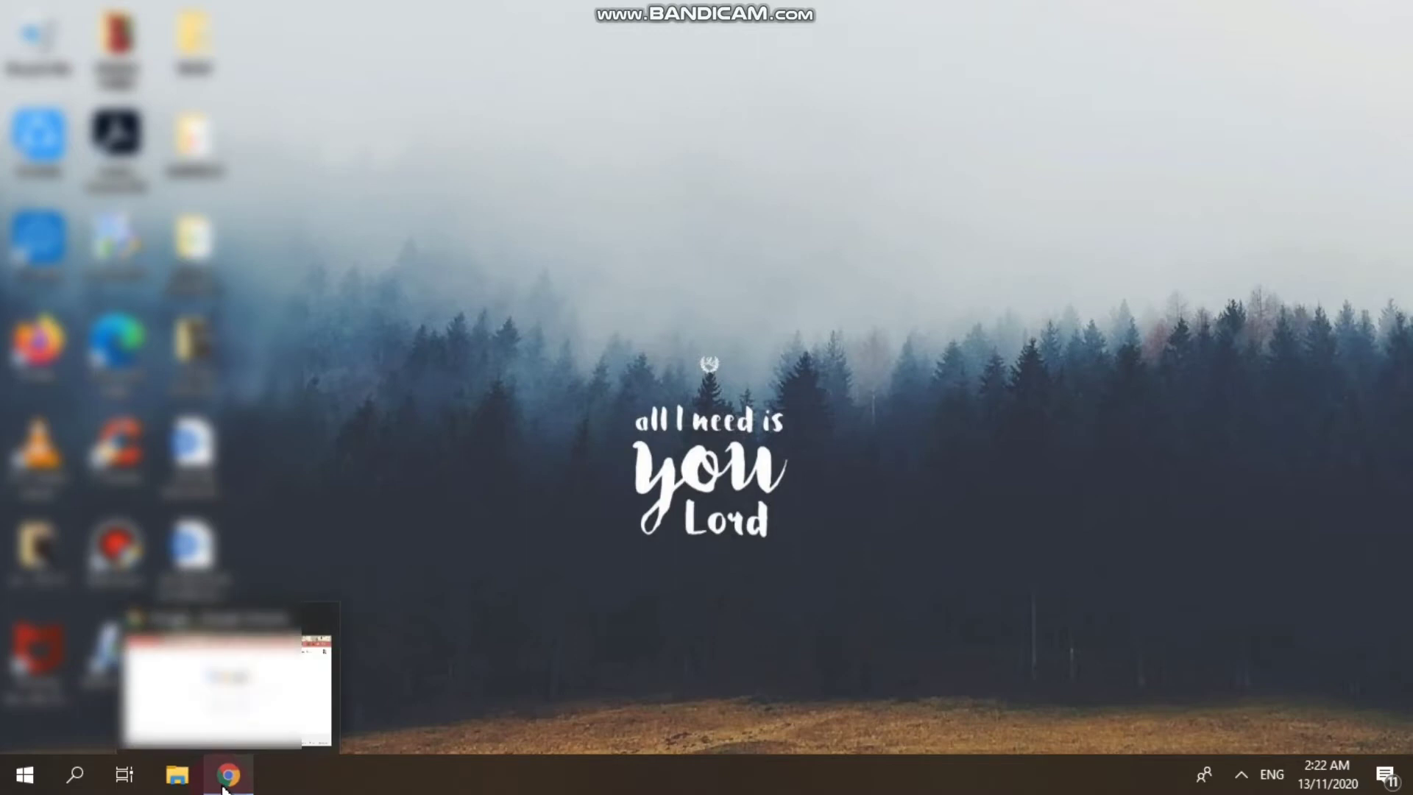
click(225, 786)
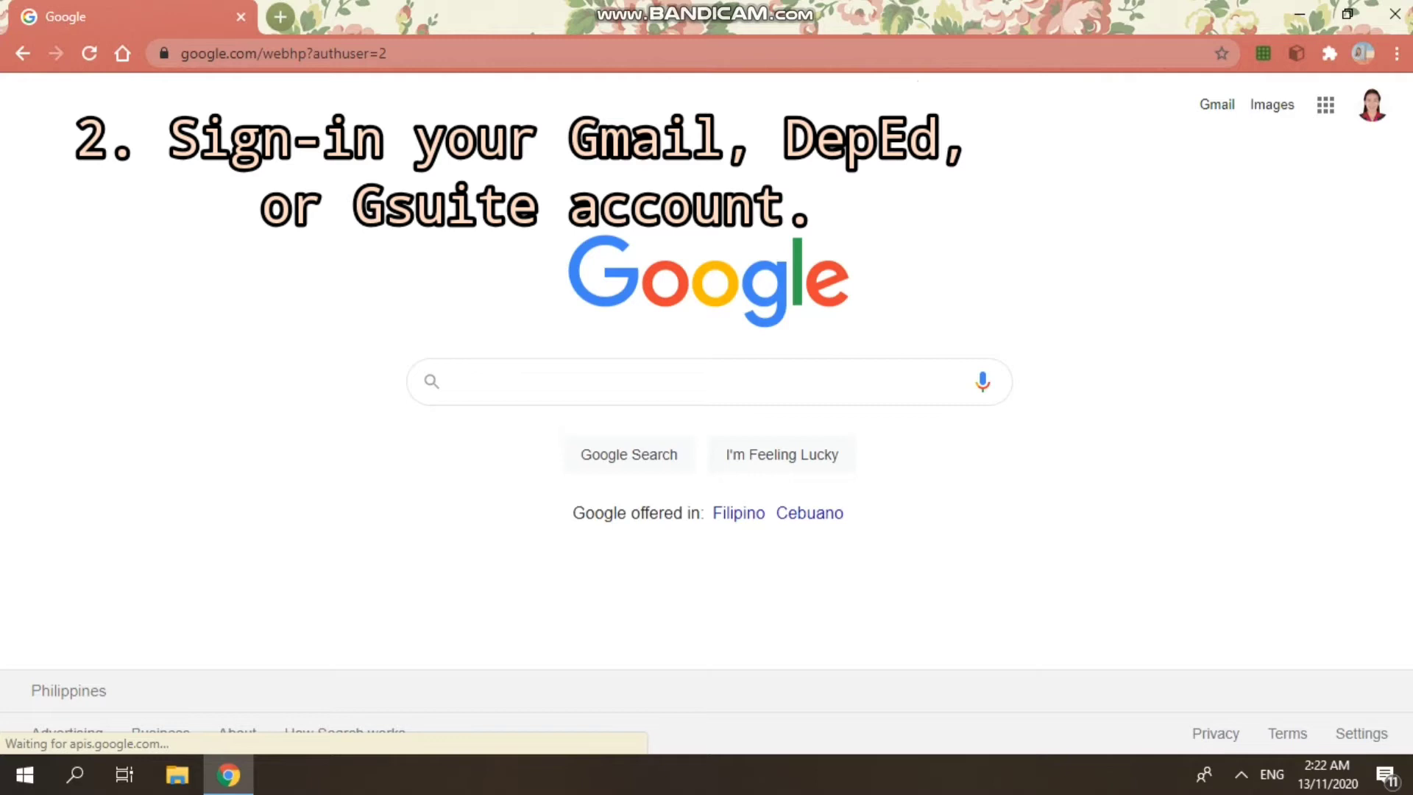
click(1325, 103)
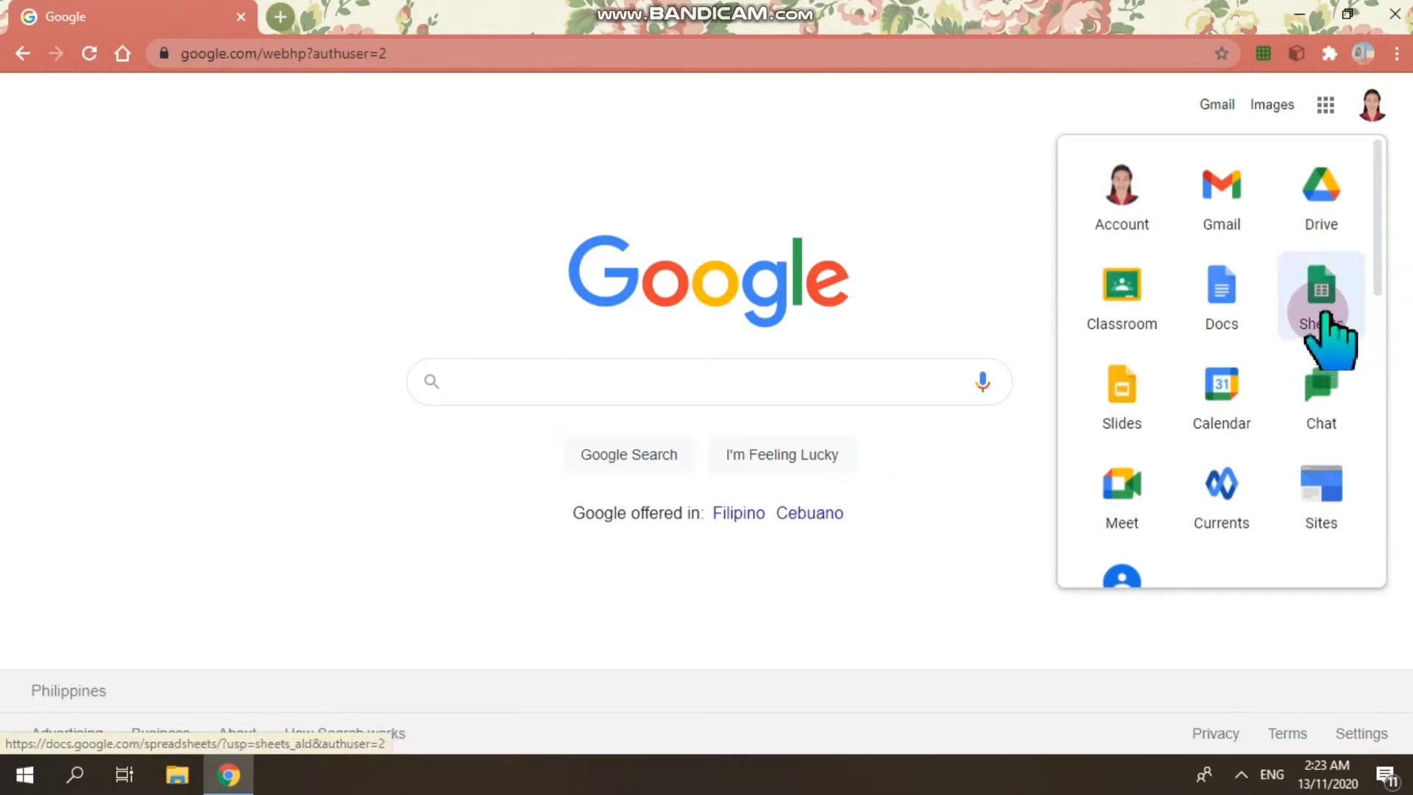
click(1289, 193)
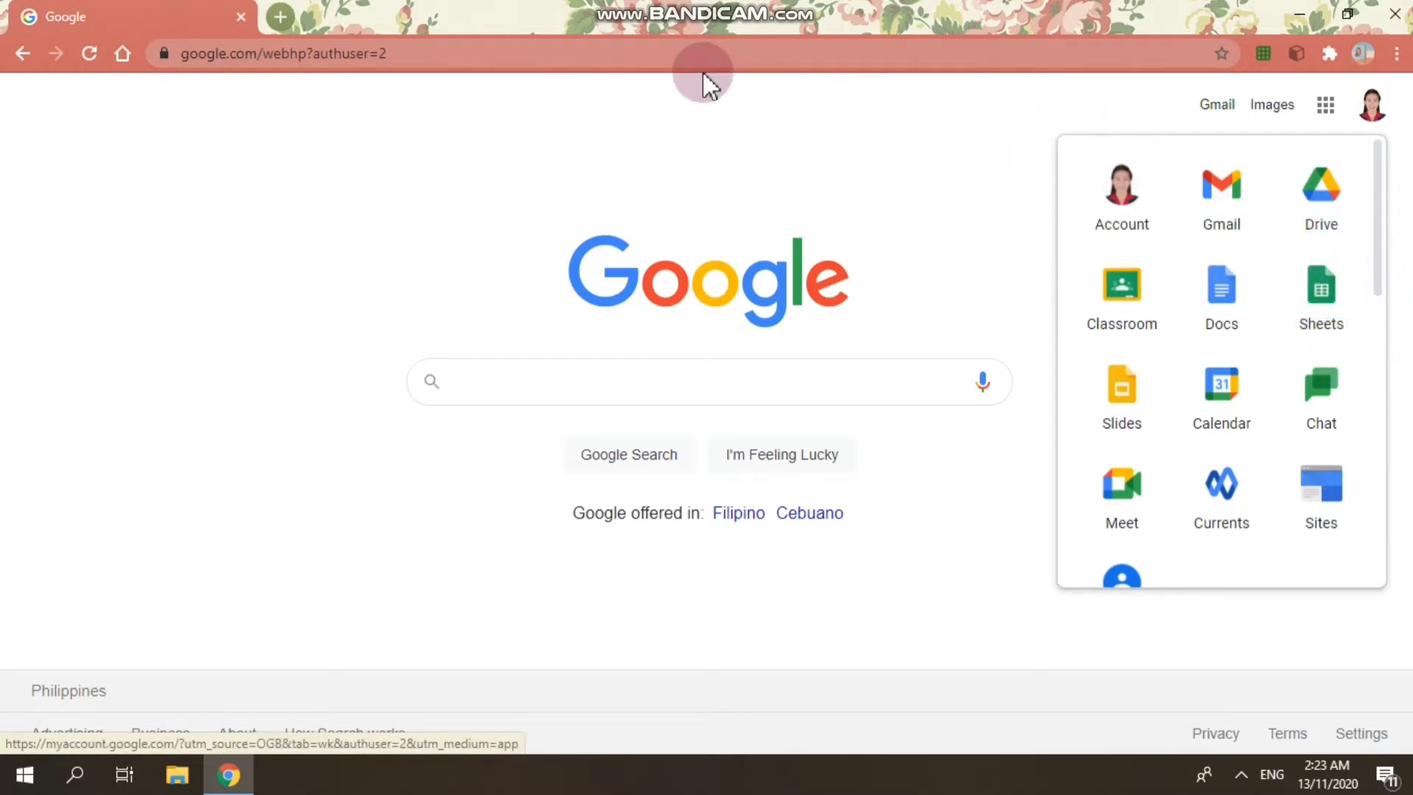
click(502, 53)
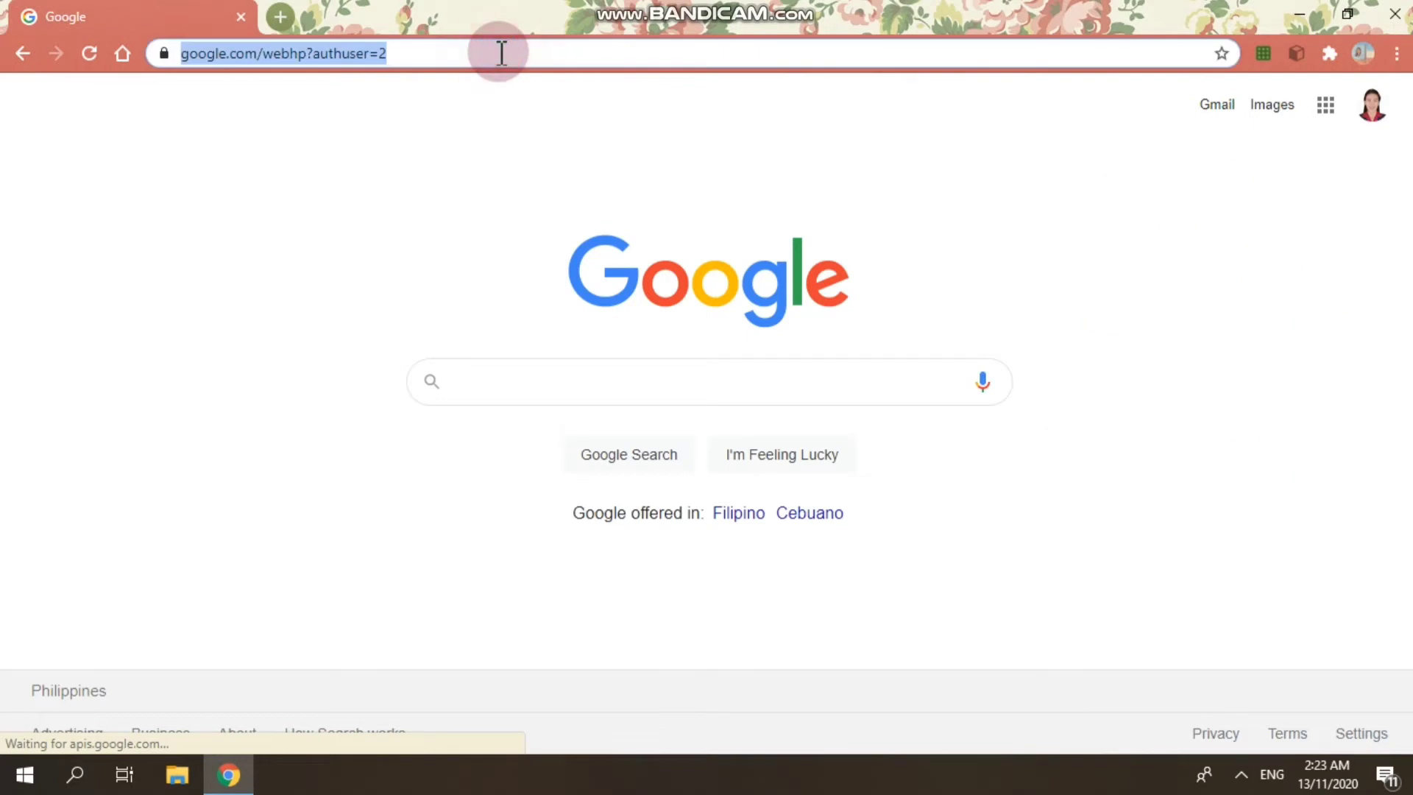
text(goog)
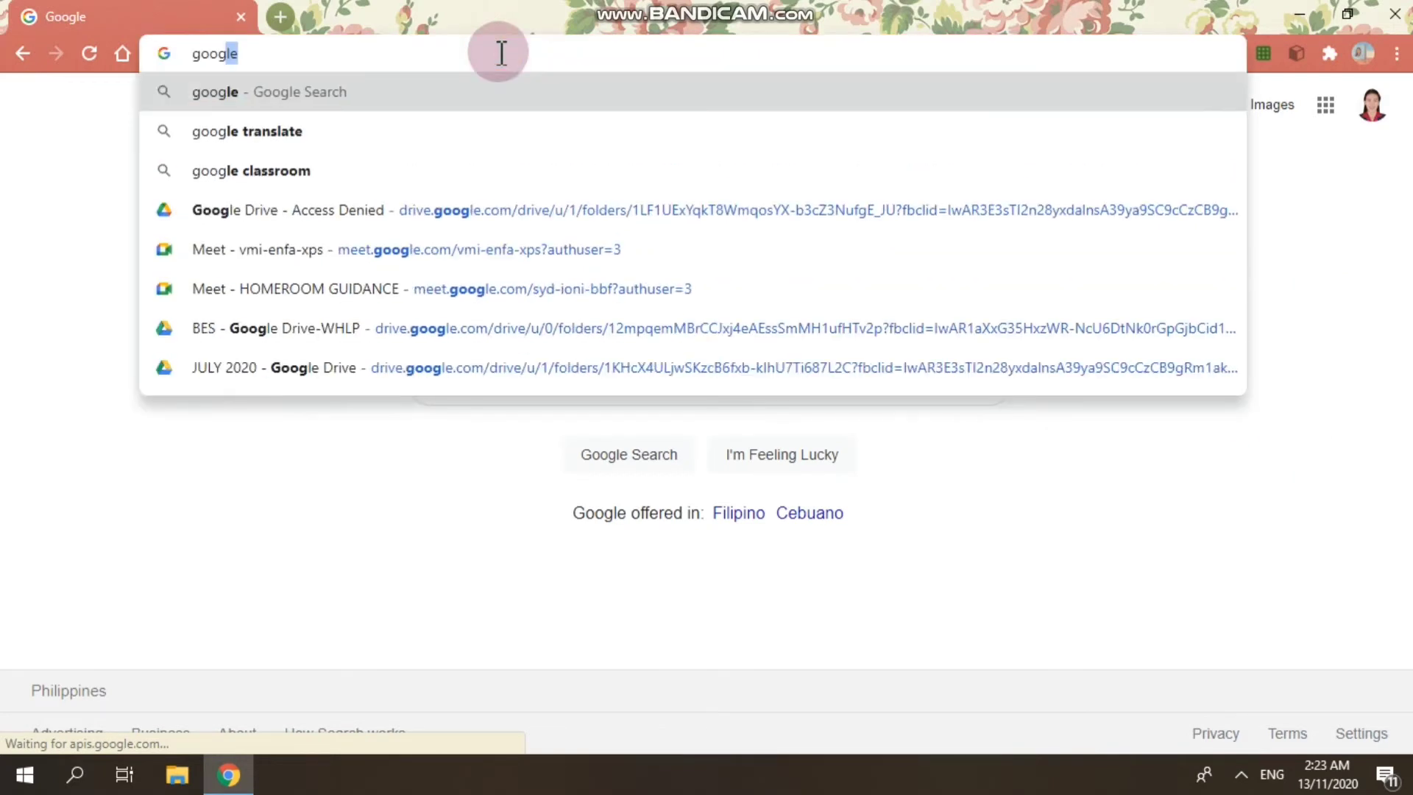
key(BackSpace)
key(BackSpace)
key(BackSpace)
key(BackSpace)
key(BackSpace)
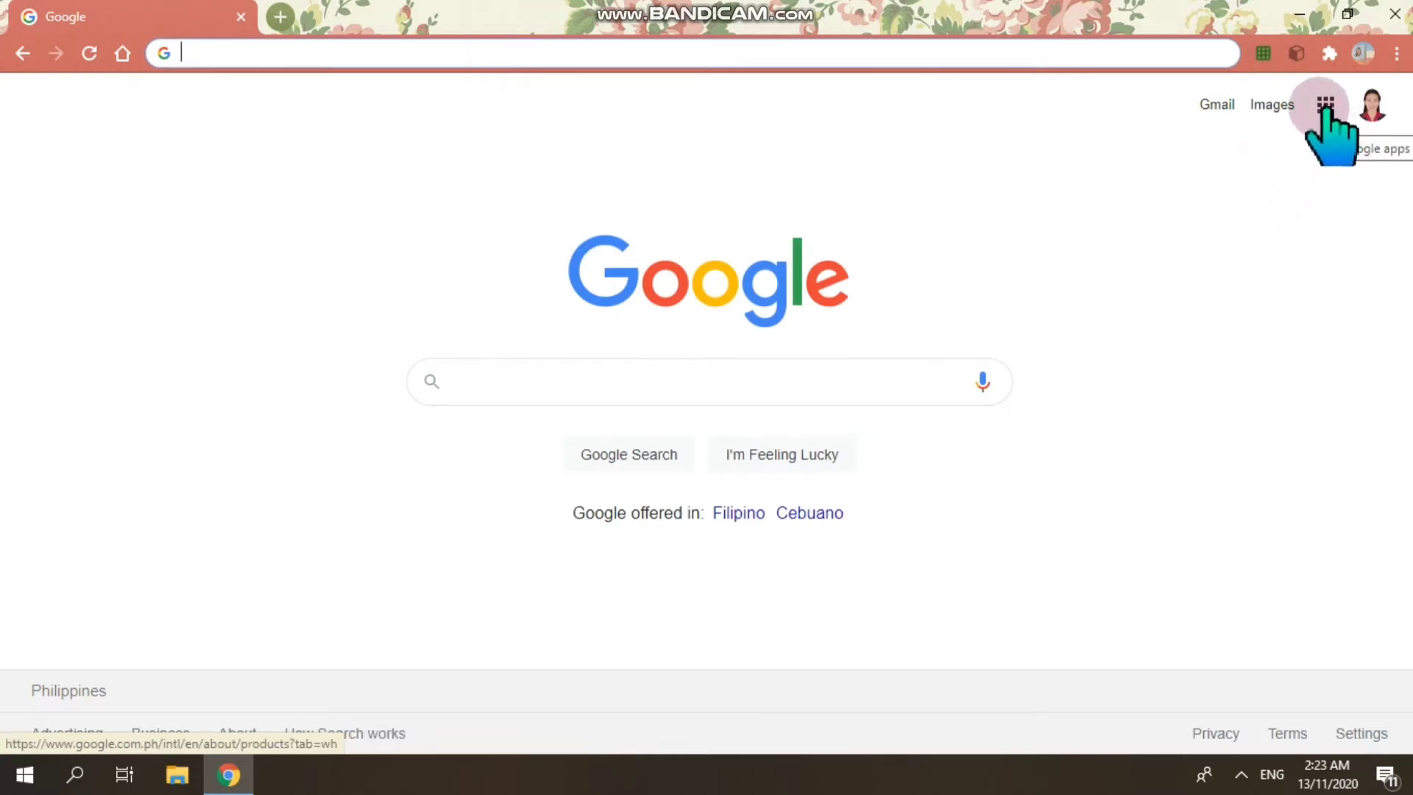
Open Google Forms from the Google apps list and dismiss the notice about Google Drive's trash.
click(1280, 99)
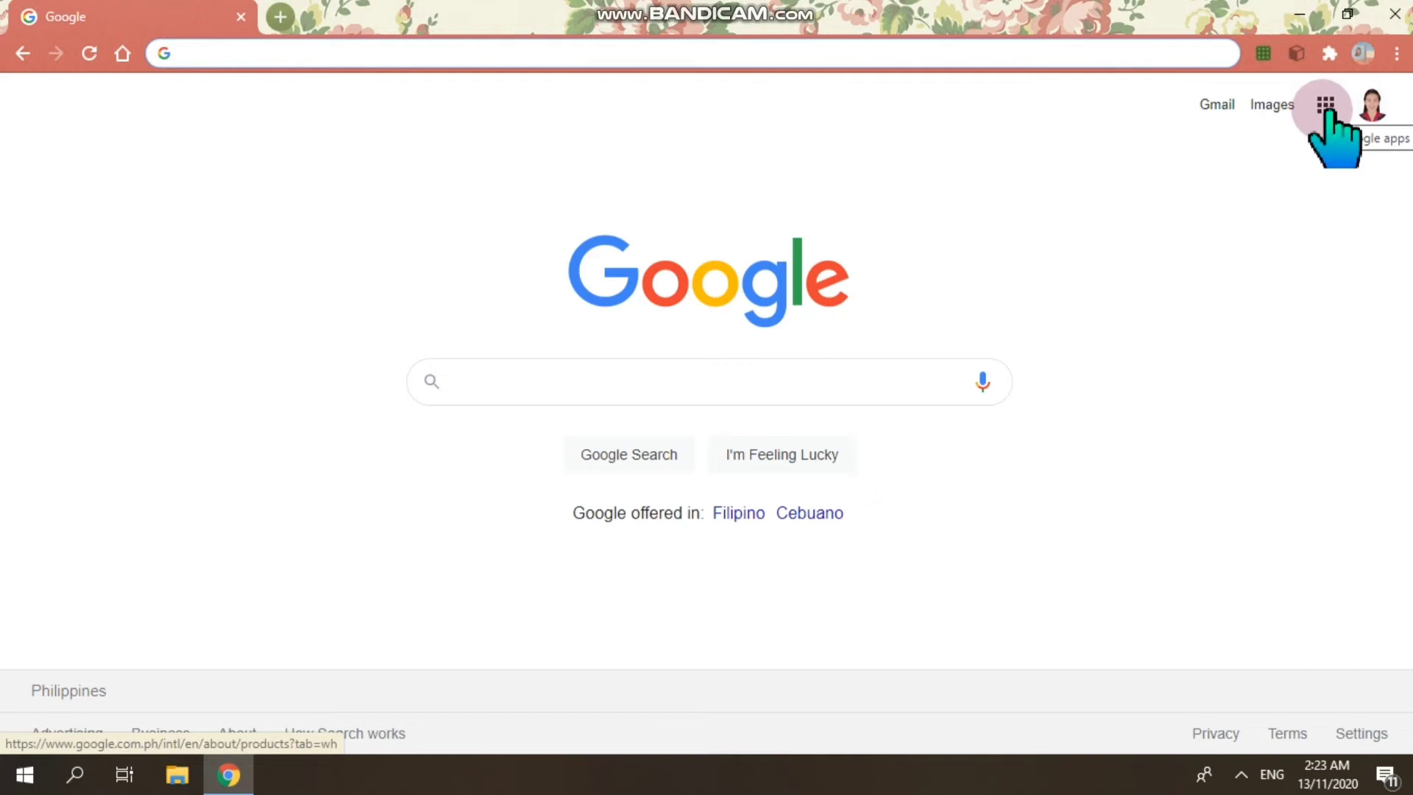
click(1327, 110)
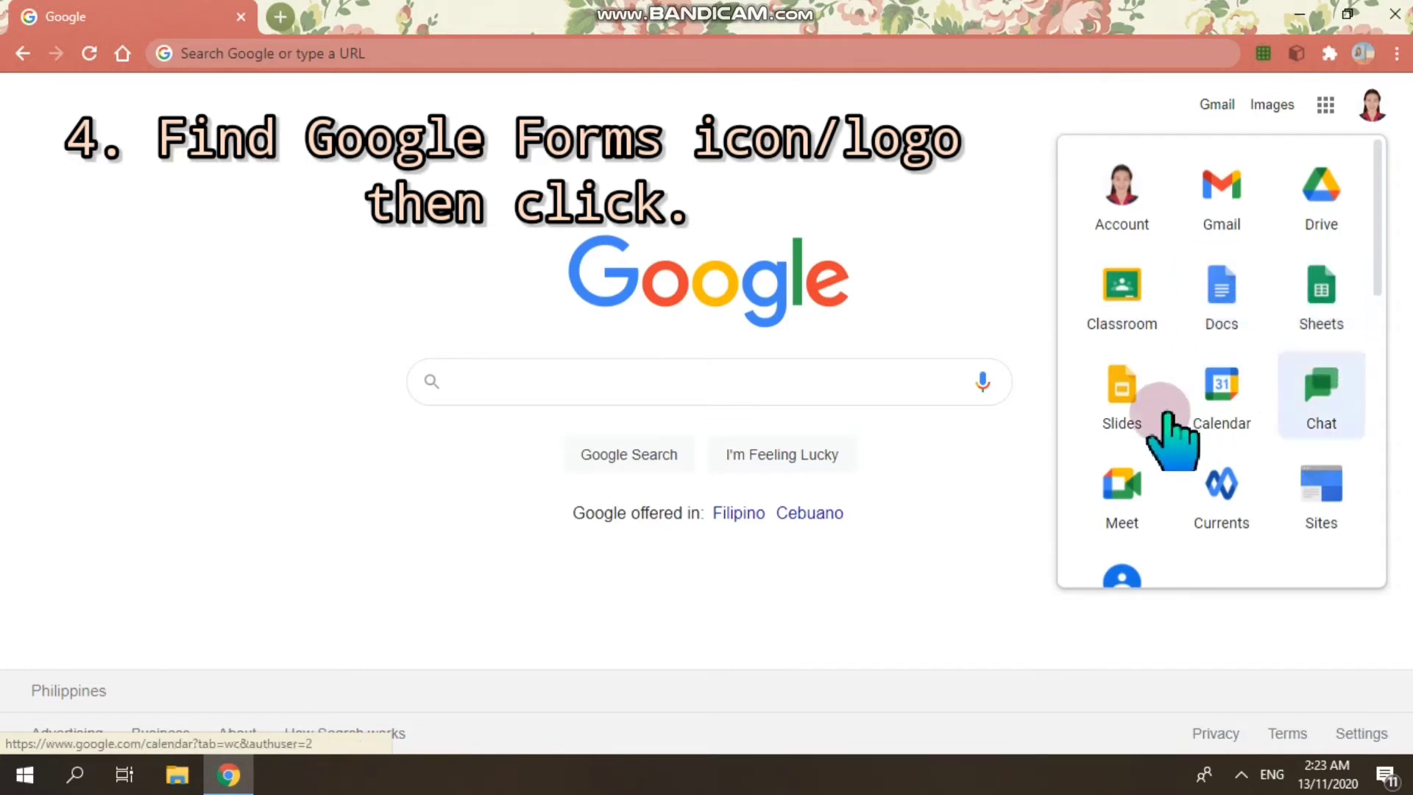
scroll(1156, 412, down, 1)
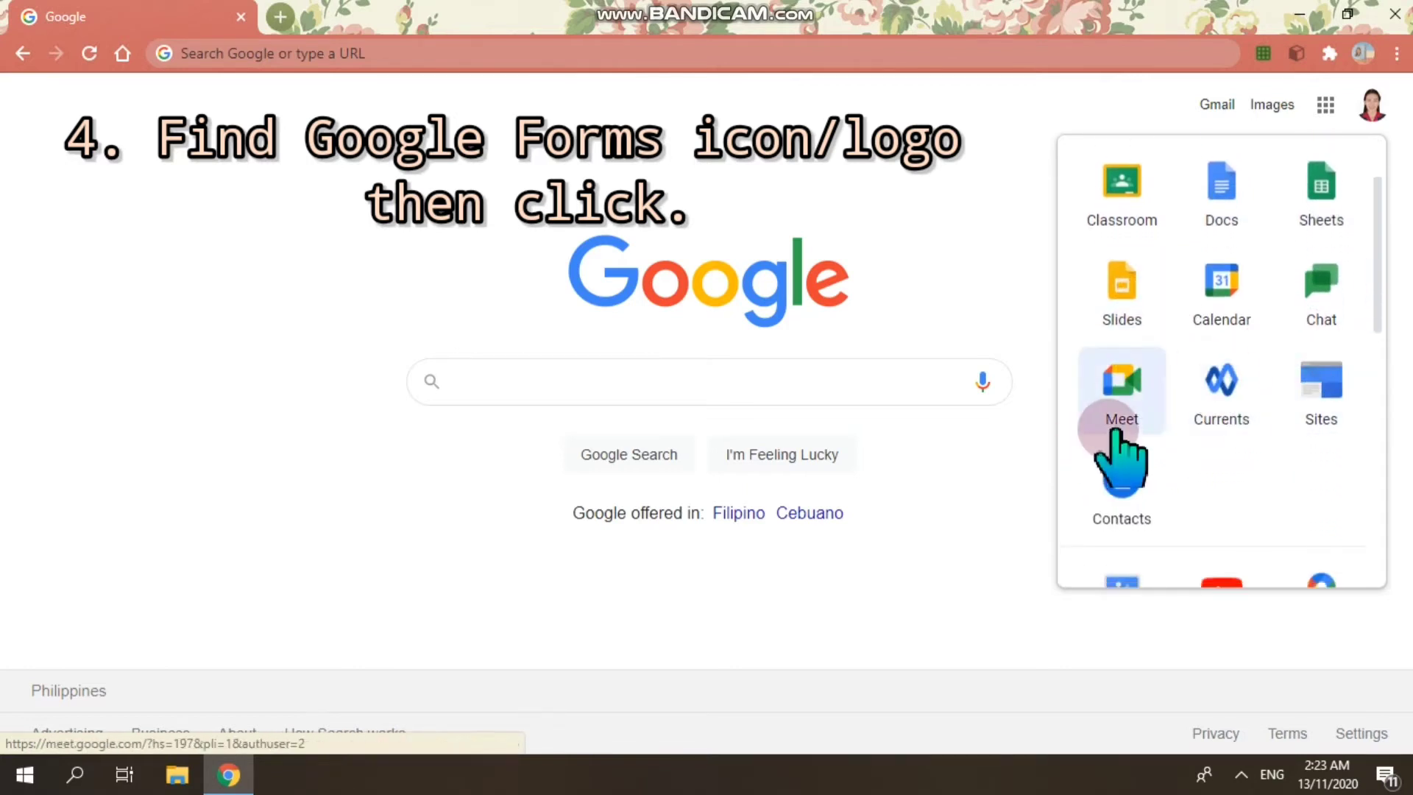
scroll(1336, 368, down, 3)
scroll(1335, 368, down, 1)
scroll(1330, 346, down, 3)
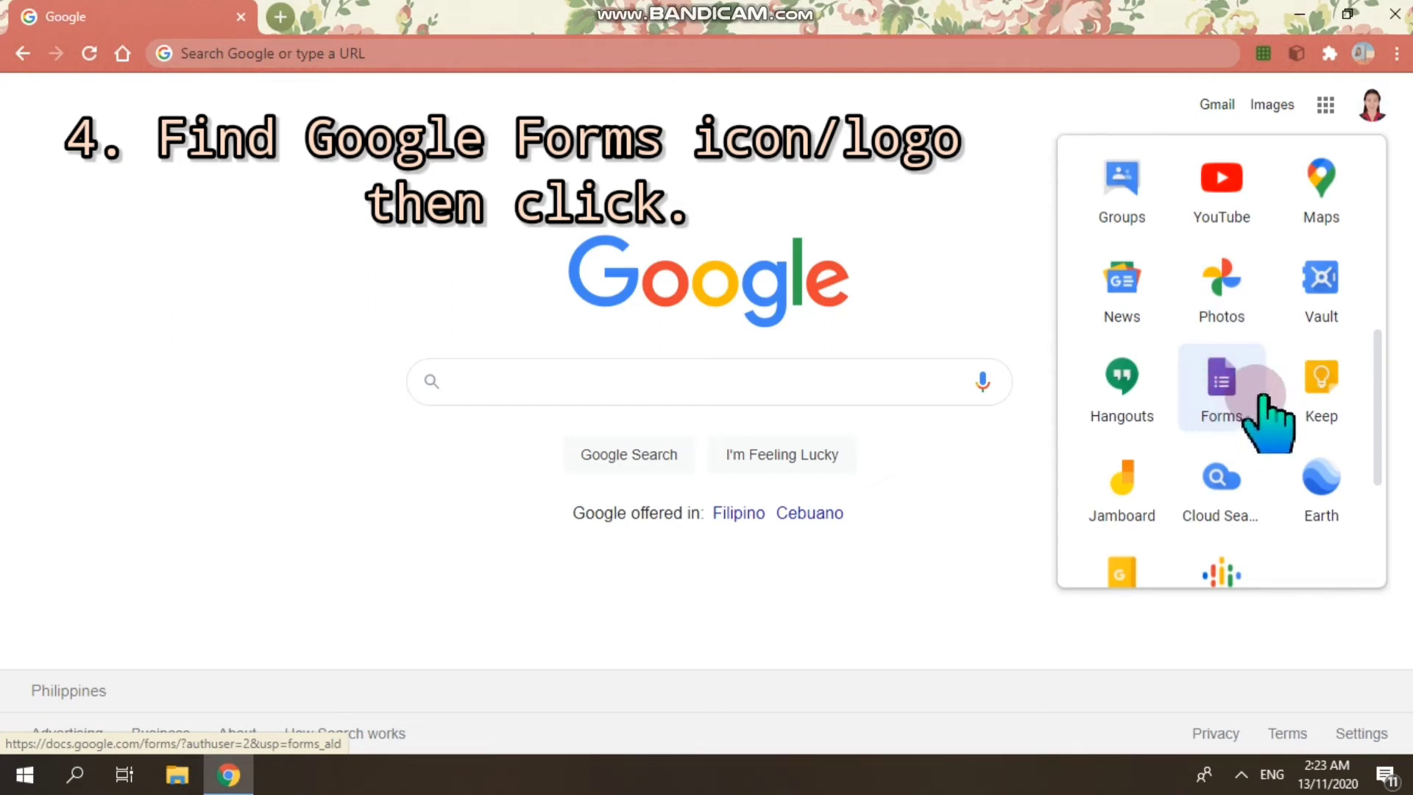
click(1227, 390)
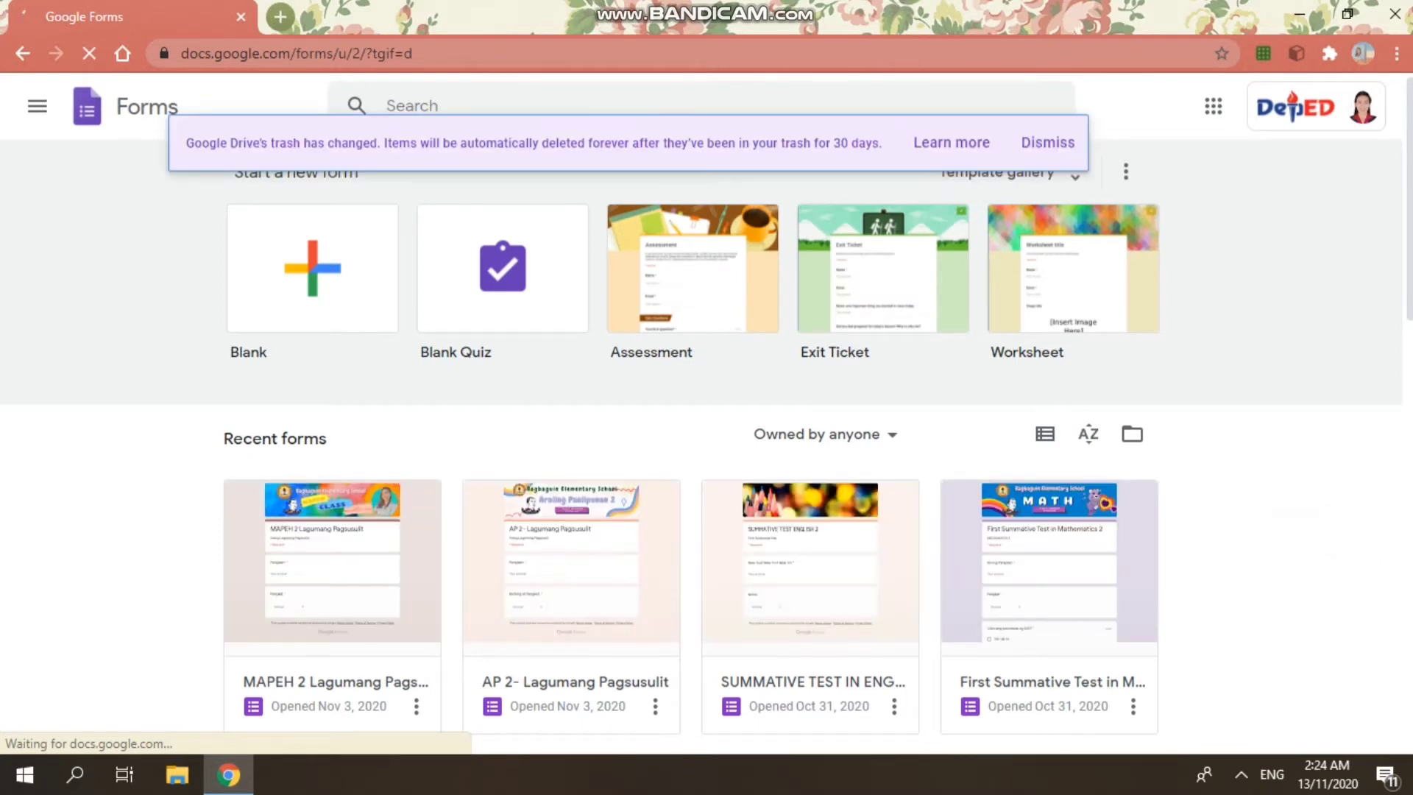
click(1058, 147)
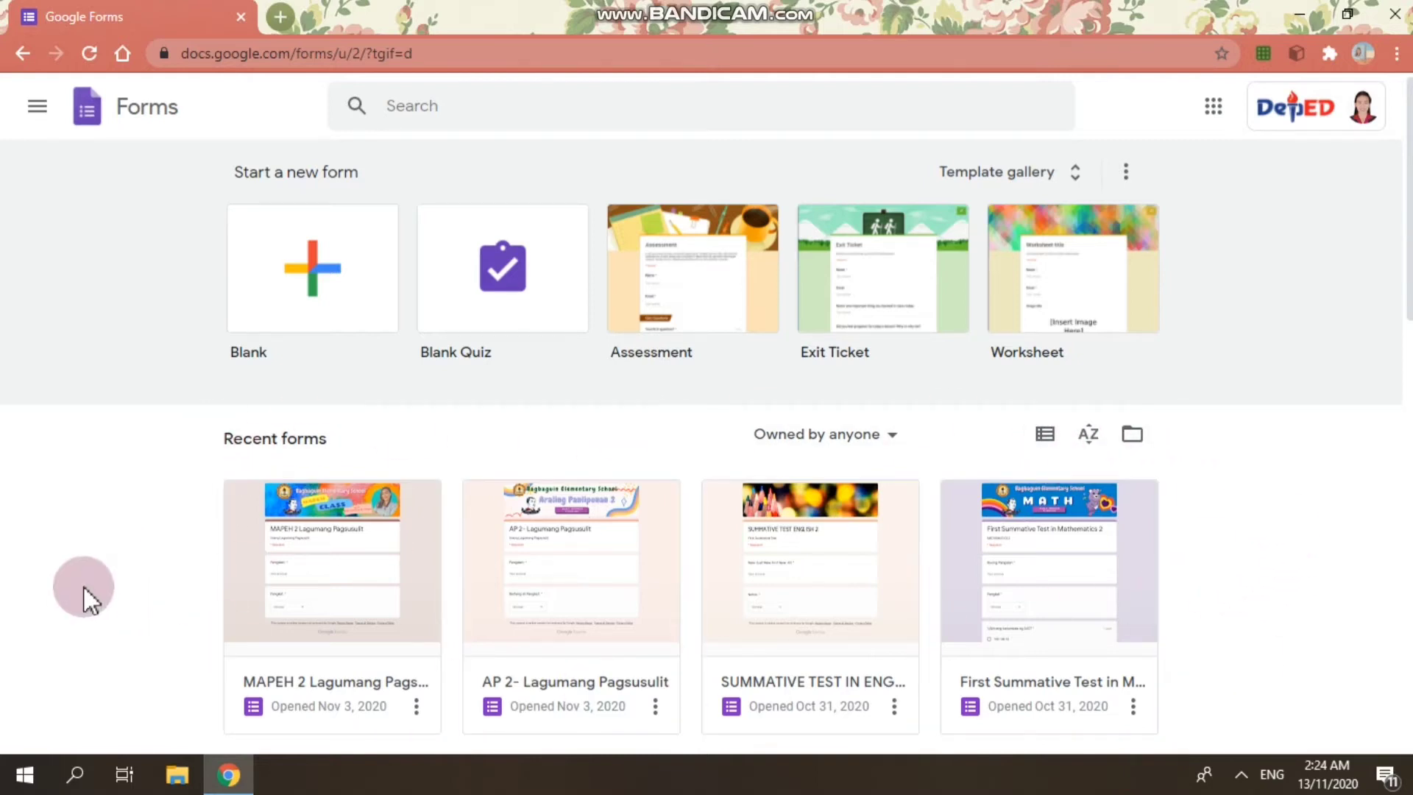
Create a new form from the Blank Quiz template.
scroll(511, 543, down, 4)
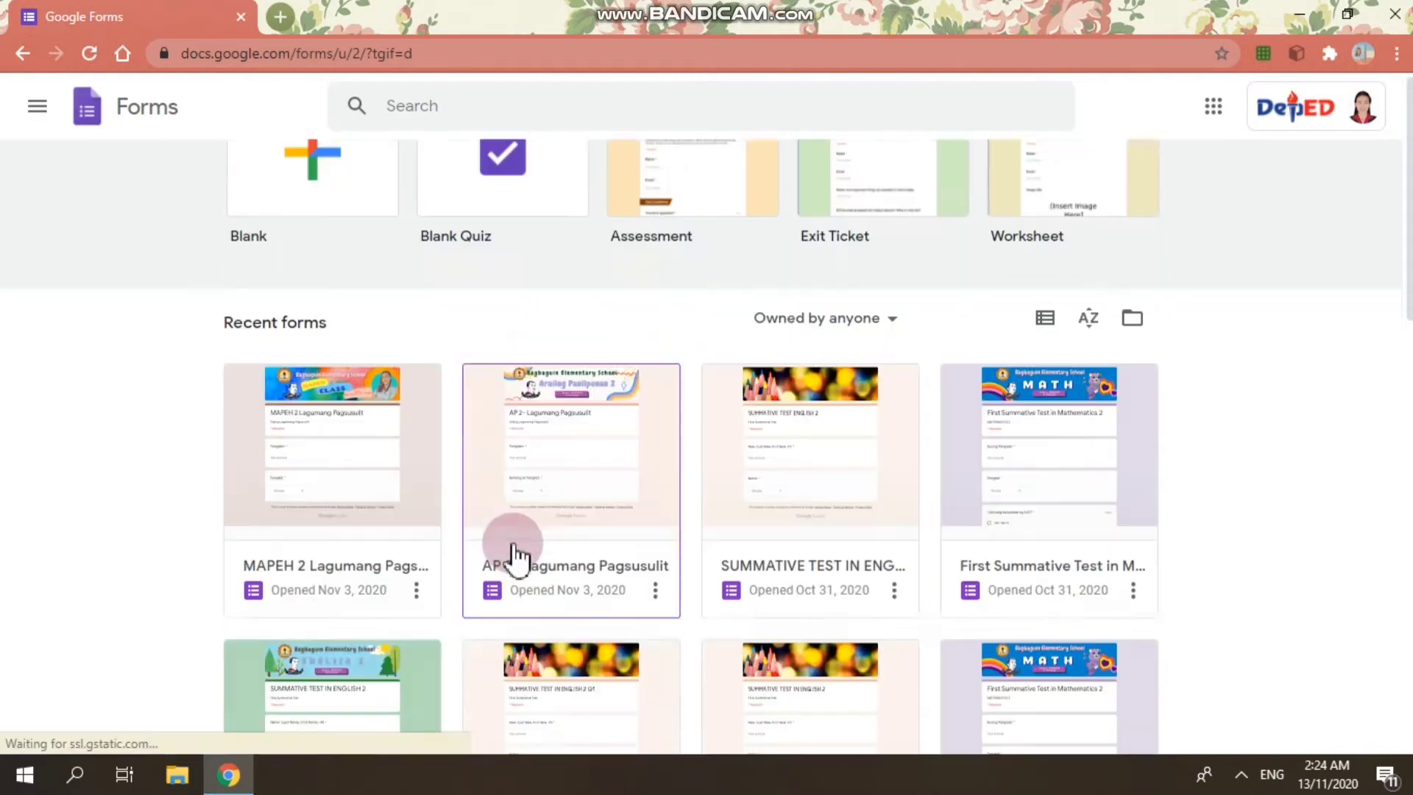
scroll(515, 560, down, 4)
scroll(602, 555, up, 8)
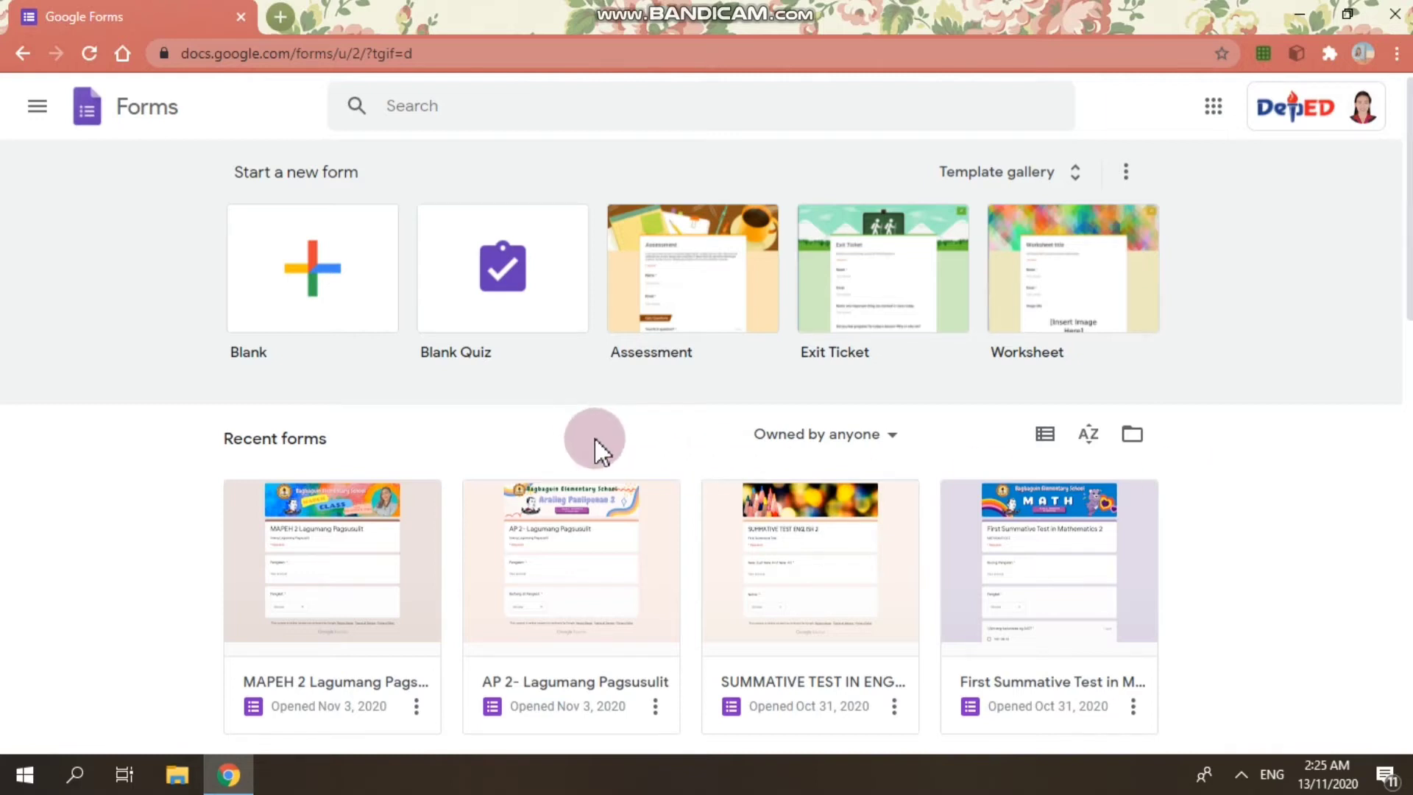
click(507, 291)
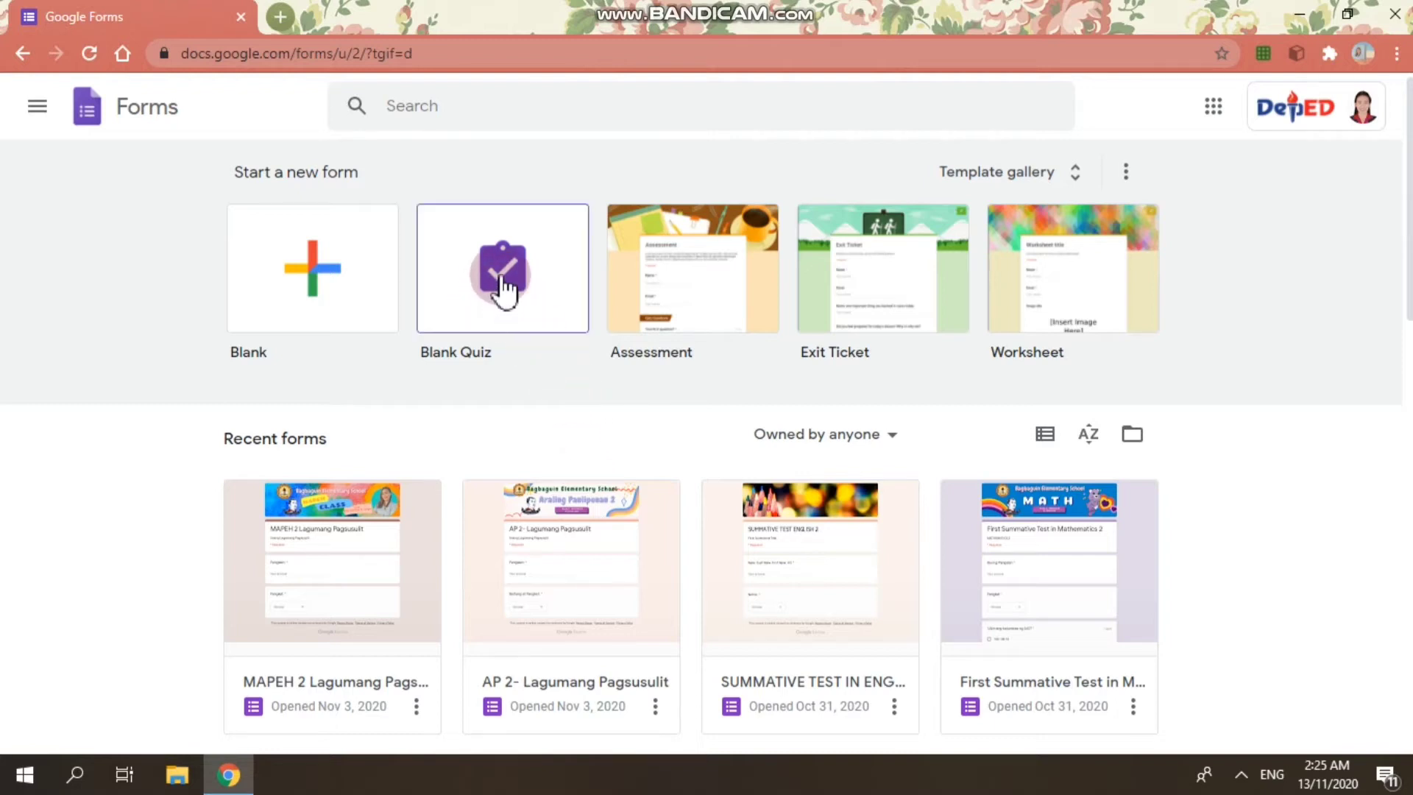
click(503, 287)
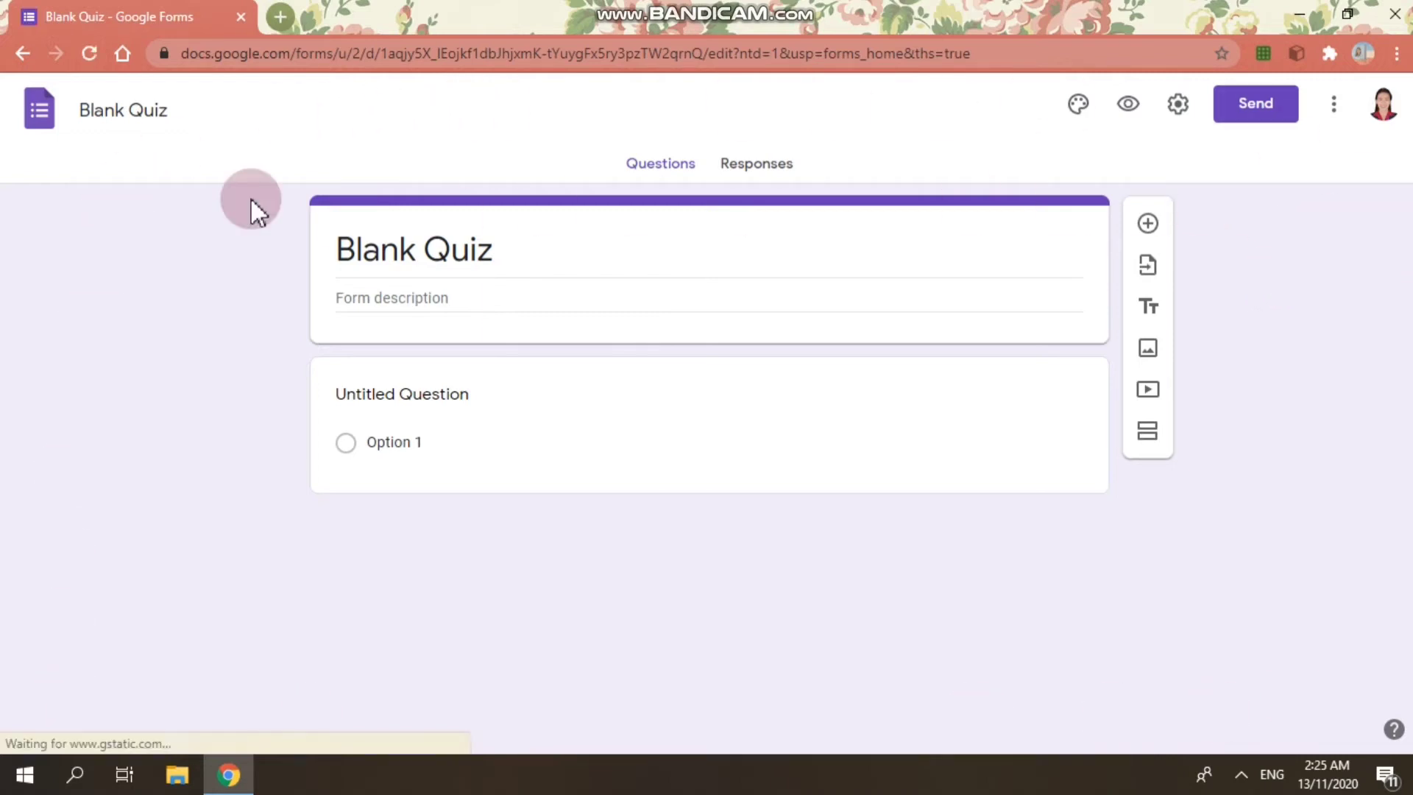
Rename the form file from its header name to "FILIPINO 2".
click(145, 112)
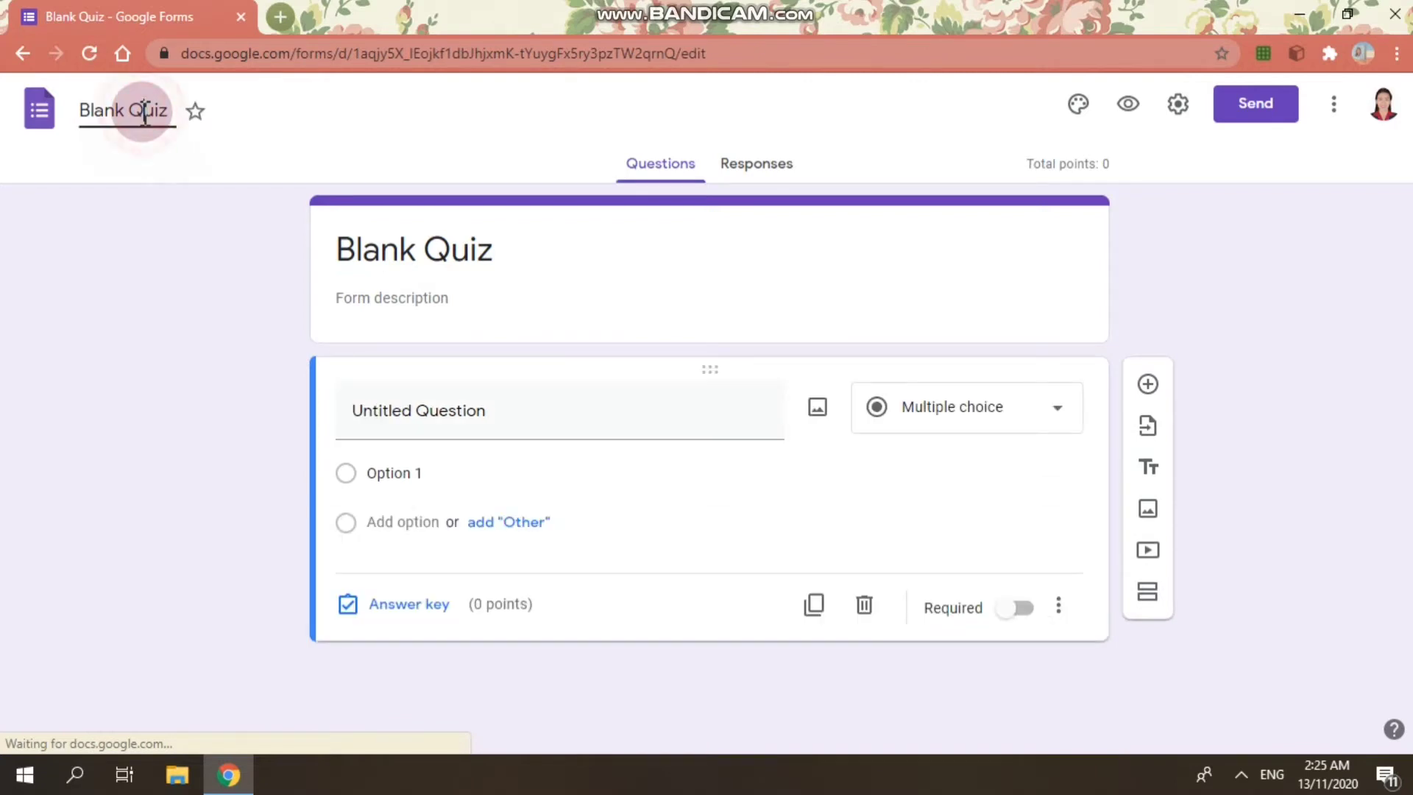
click(142, 110)
drag(142, 109, 80, 114)
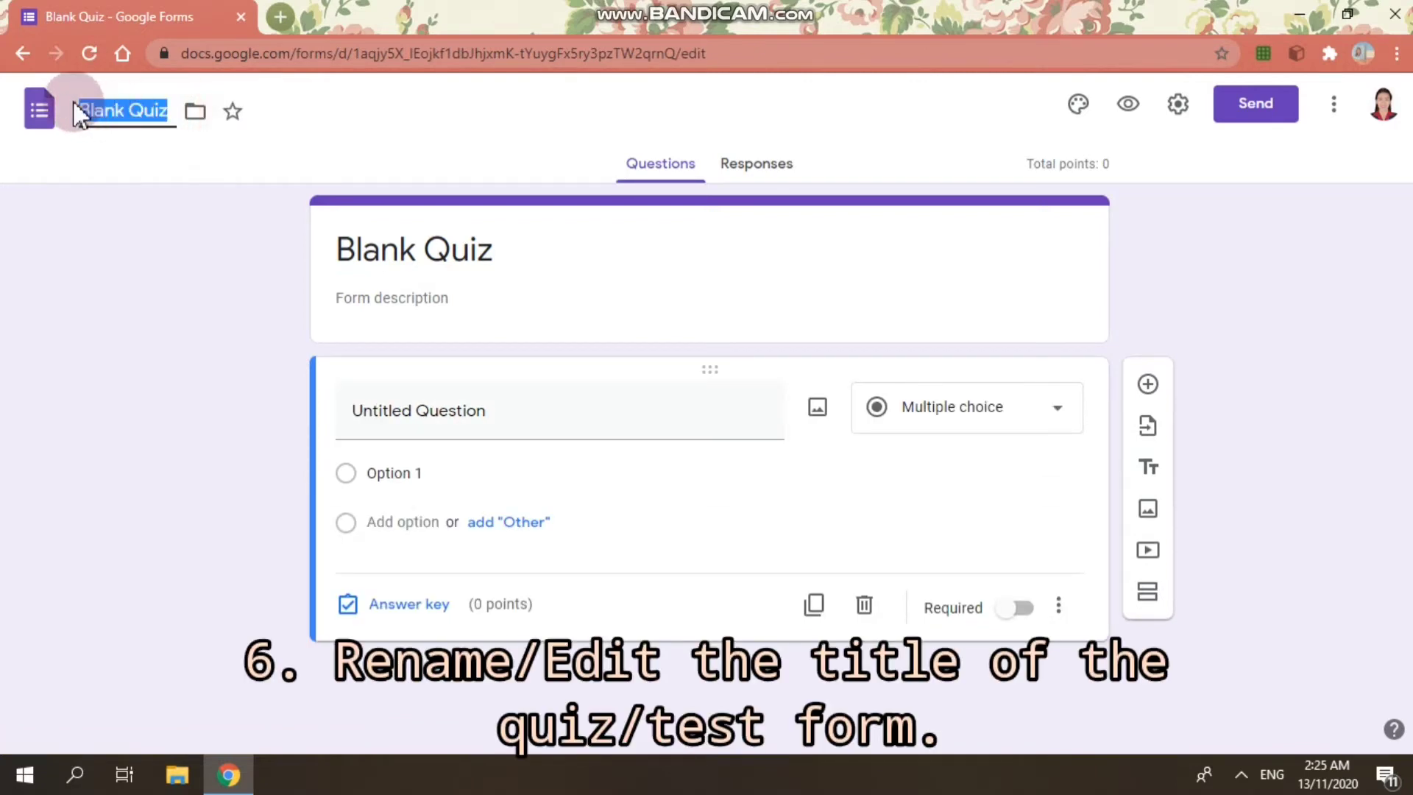
key(BackSpace)
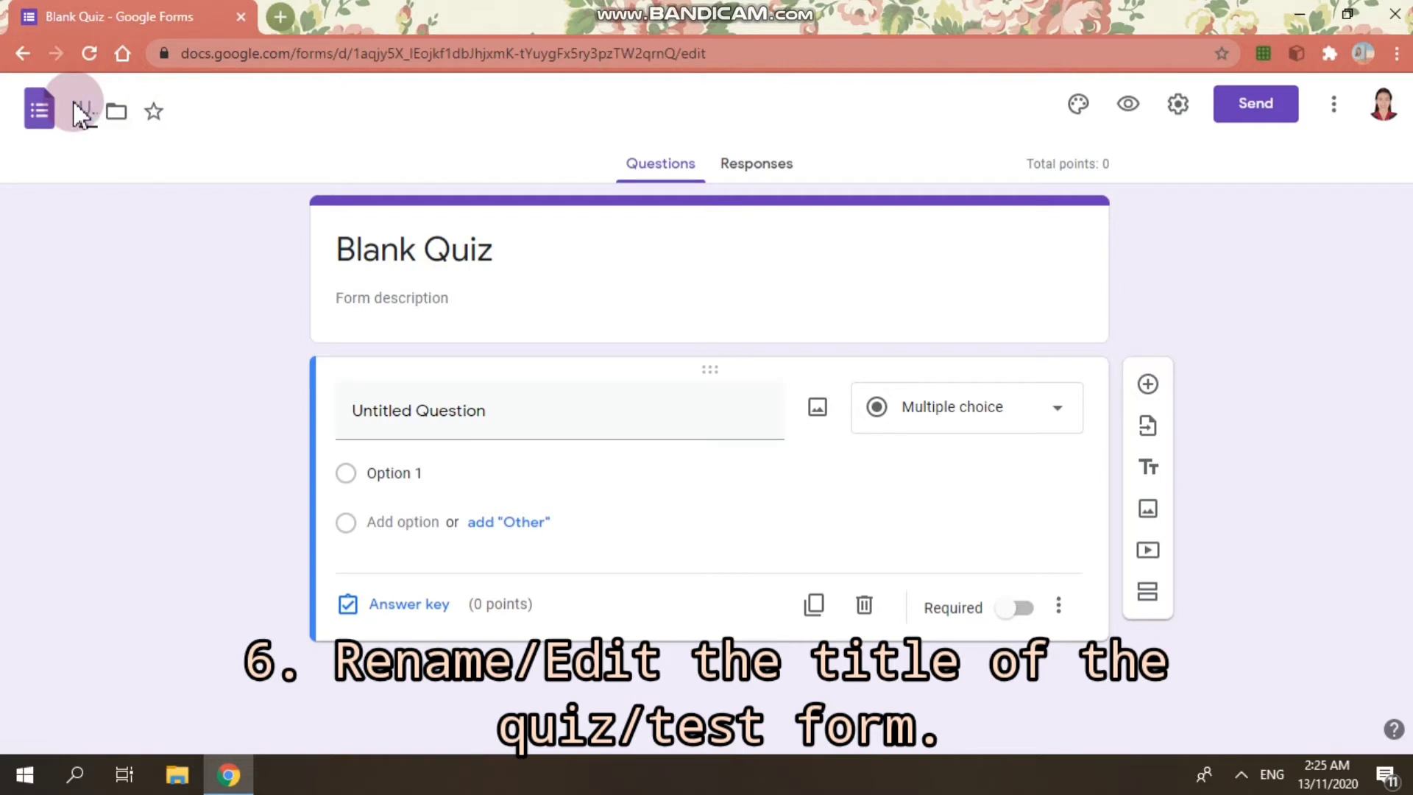
text(E)
text(ILIPINO)
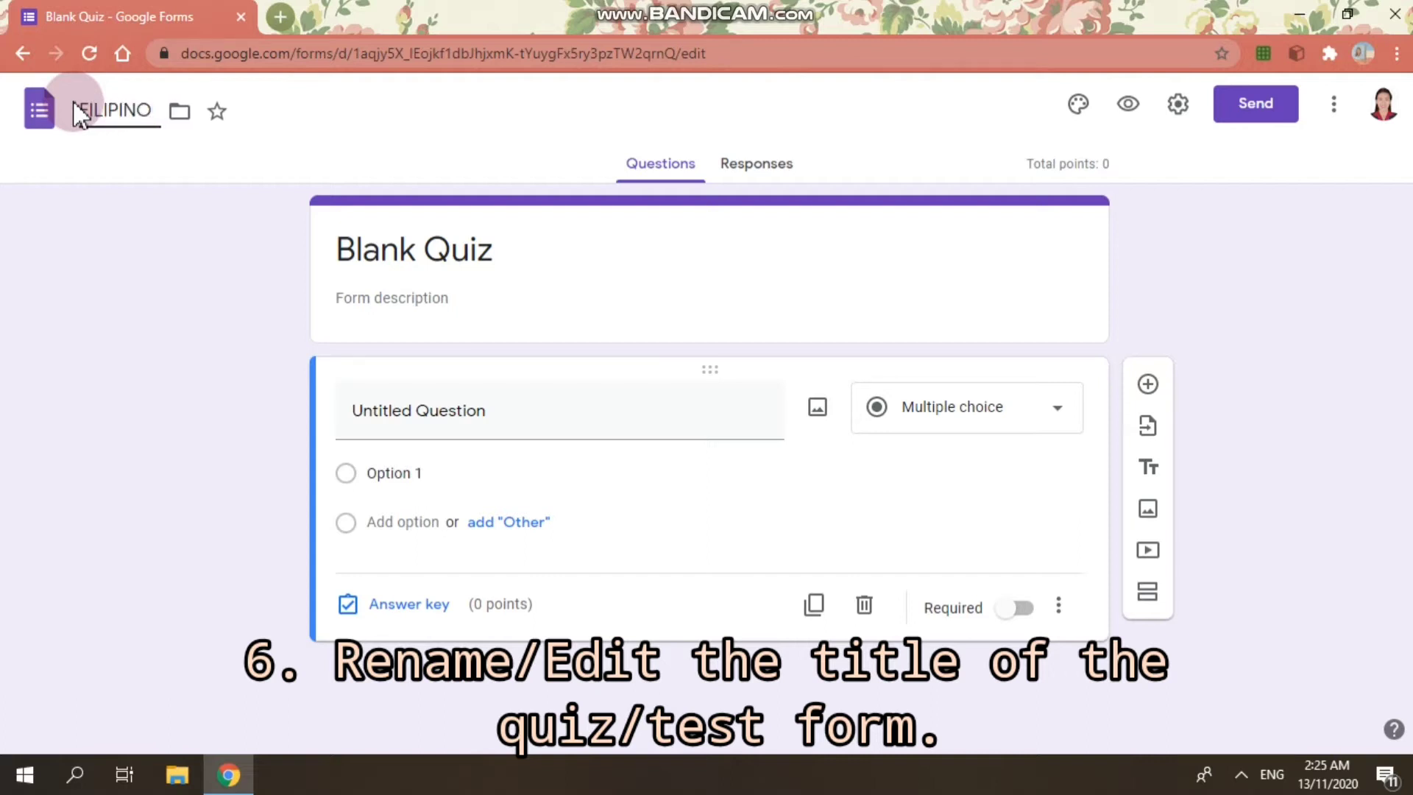
text( 1)
click(151, 120)
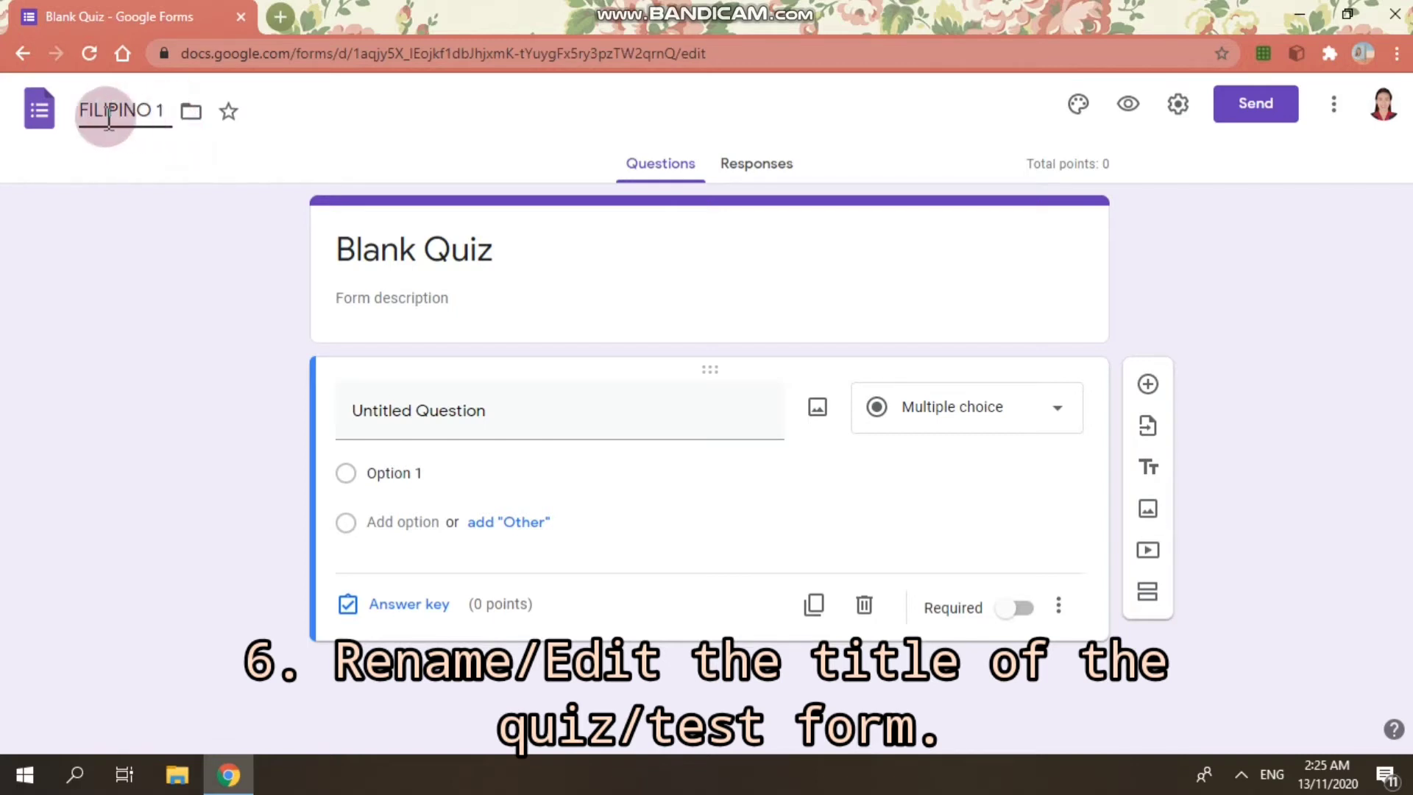
click(163, 112)
key(BackSpace)
text(2)
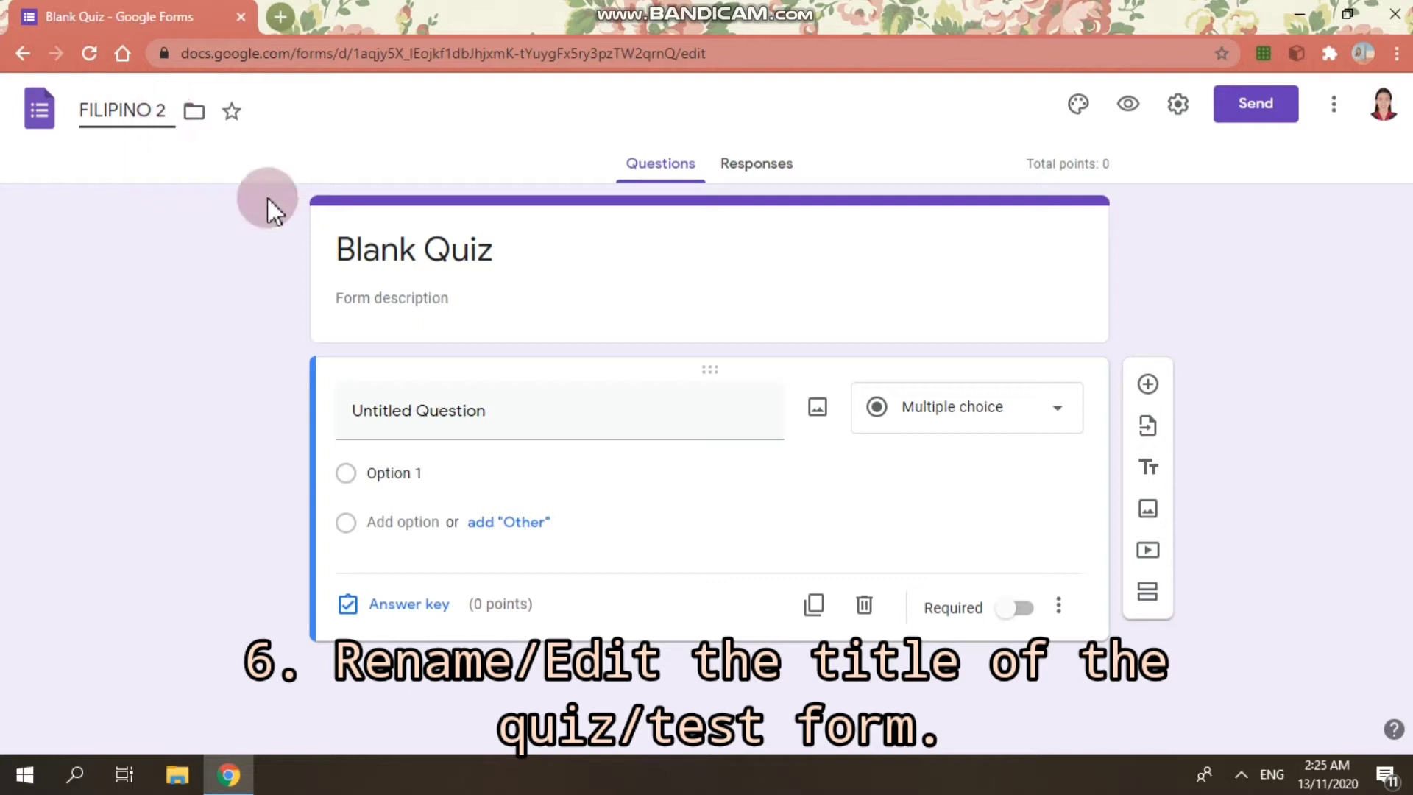
Replace the title in the form's heading card with "FILIPINO 2".
click(507, 253)
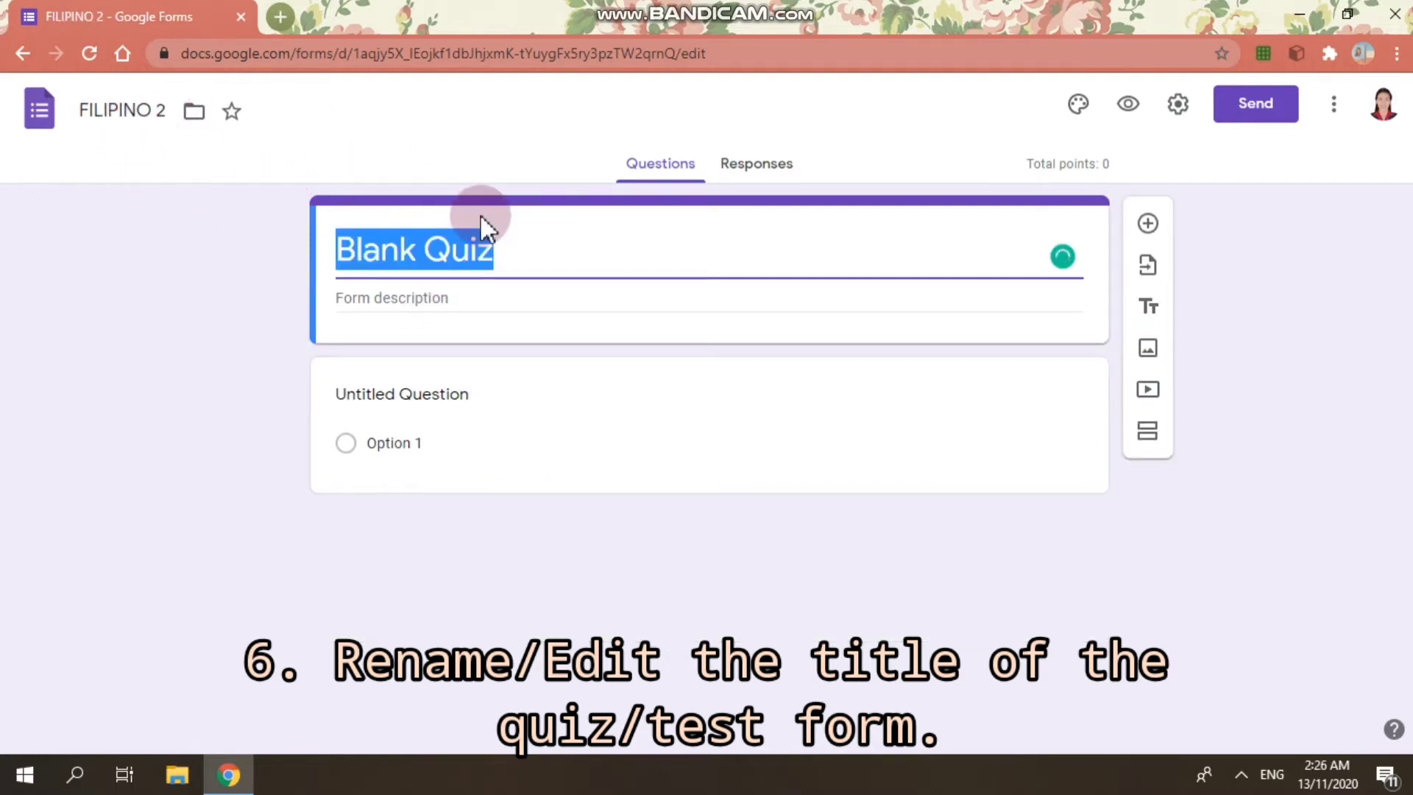
text(flL)
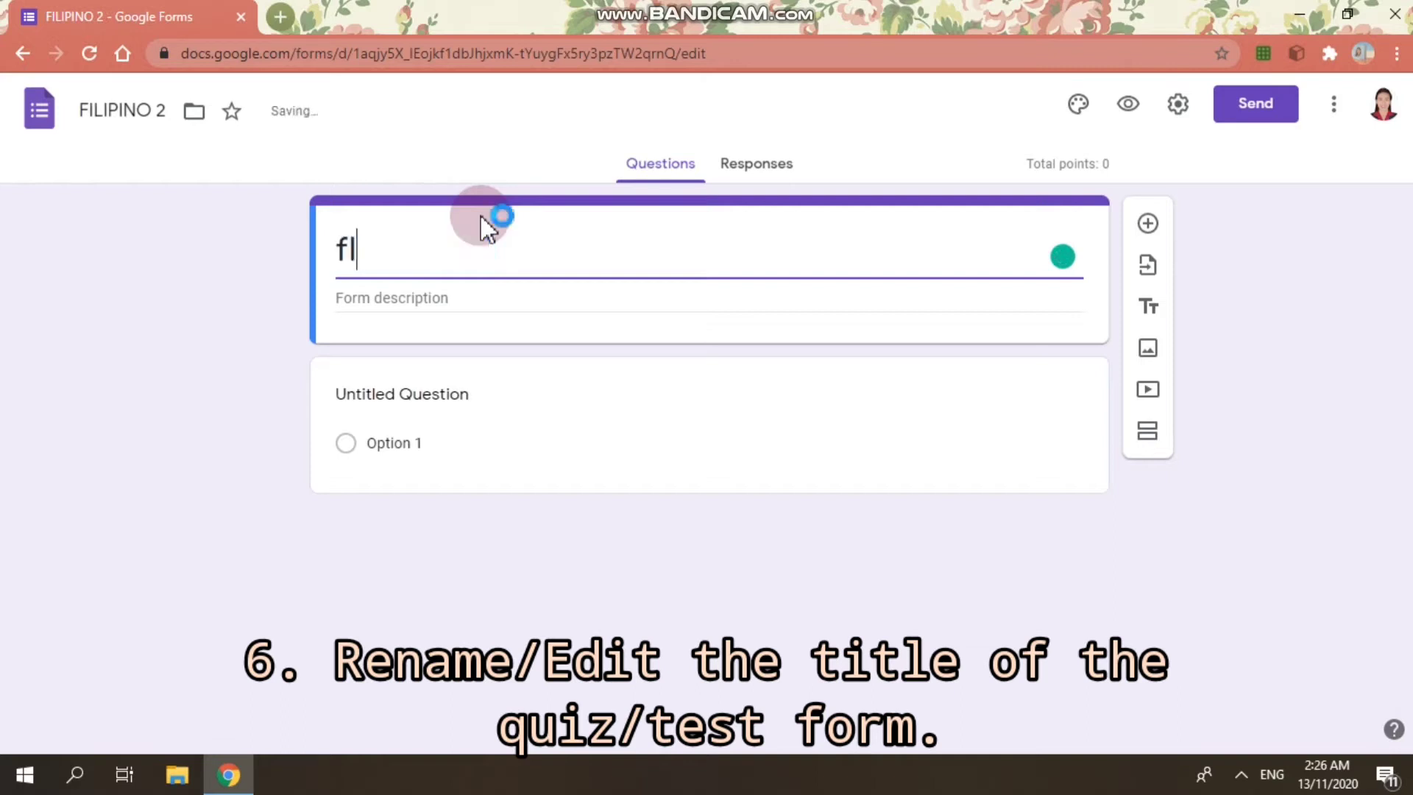
key(BackSpace)
key(BackSpace)
key(BackSpace)
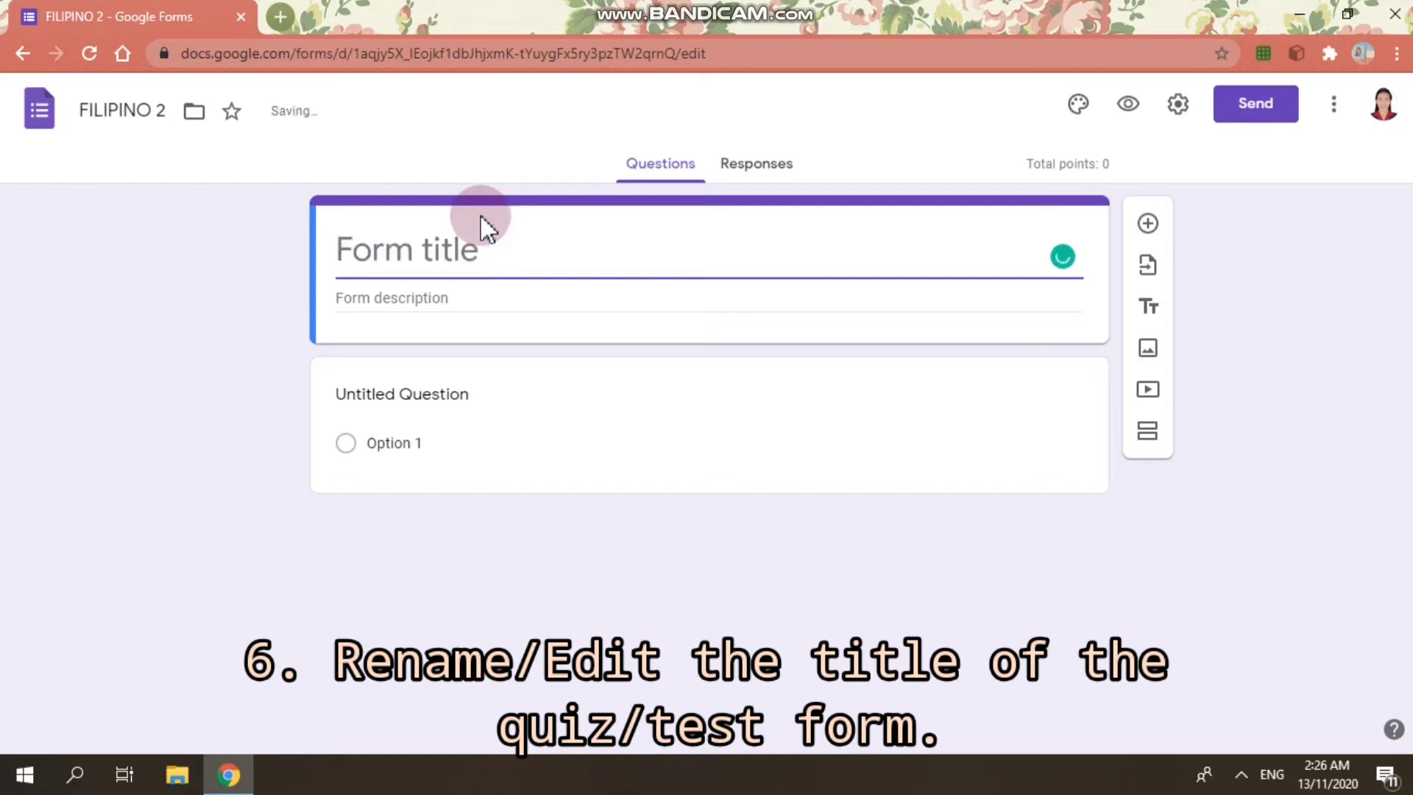
text(FILIPINO 2)
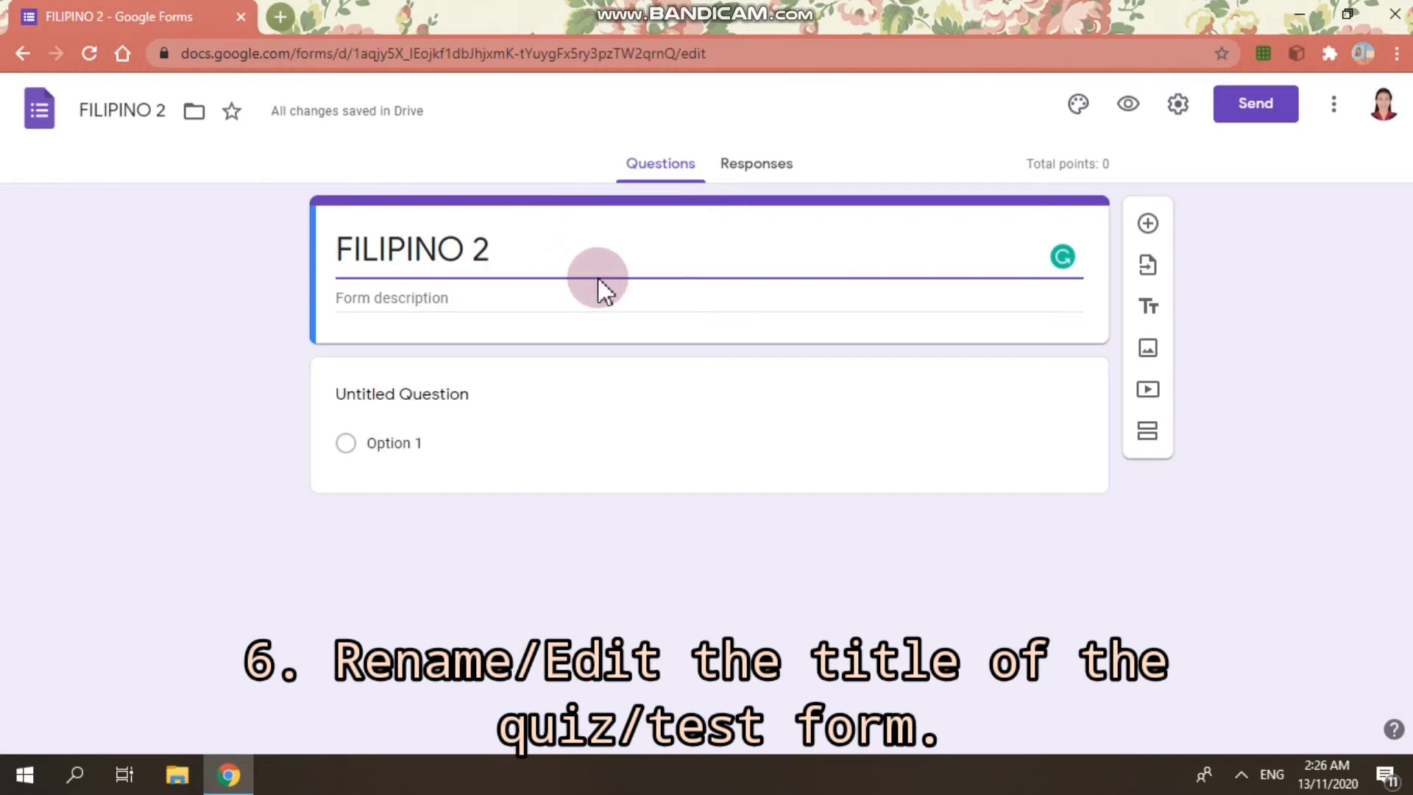
Insert "QUIZ 1" in front of the form's heading title so it reads "QUIZ 1 FILIPINO 2".
click(354, 257)
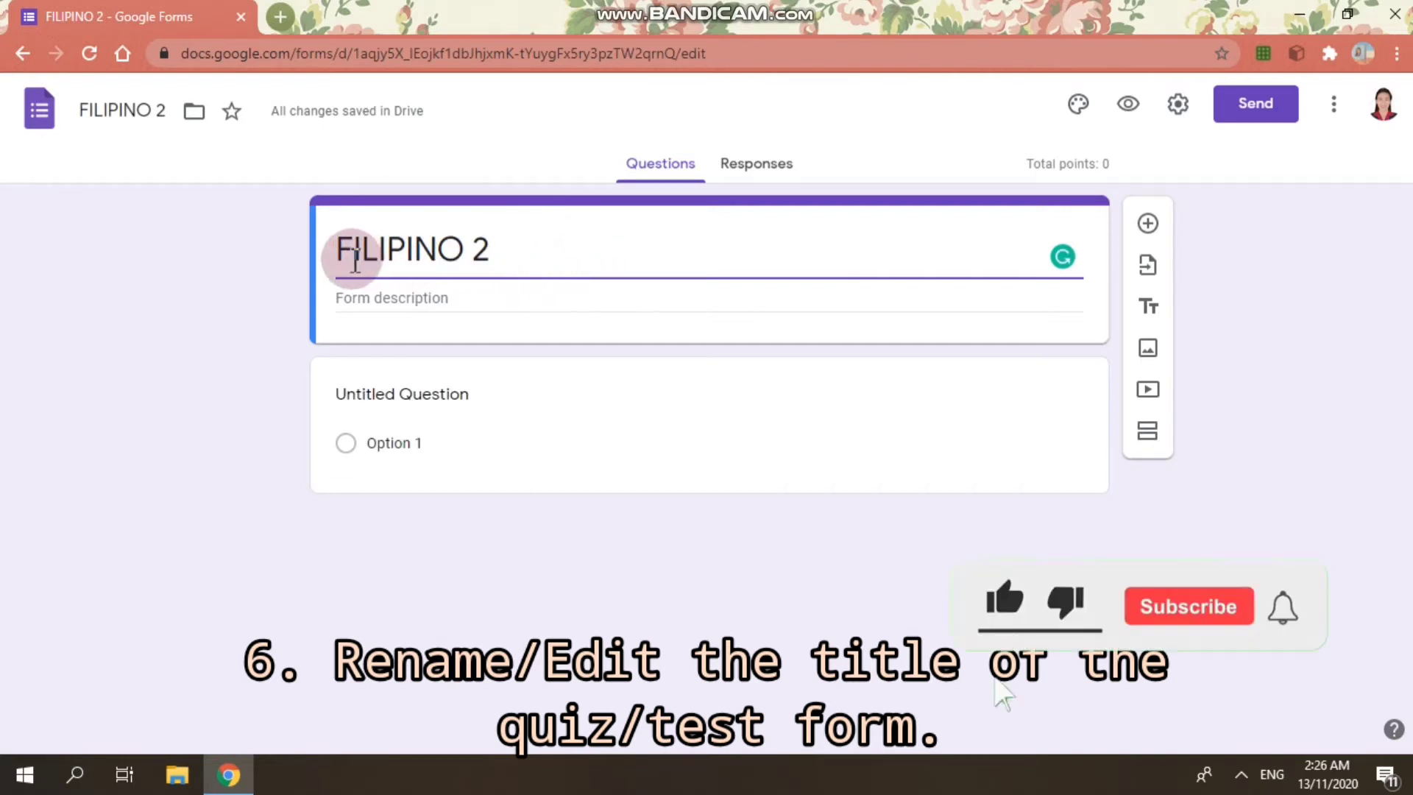
click(1263, 263)
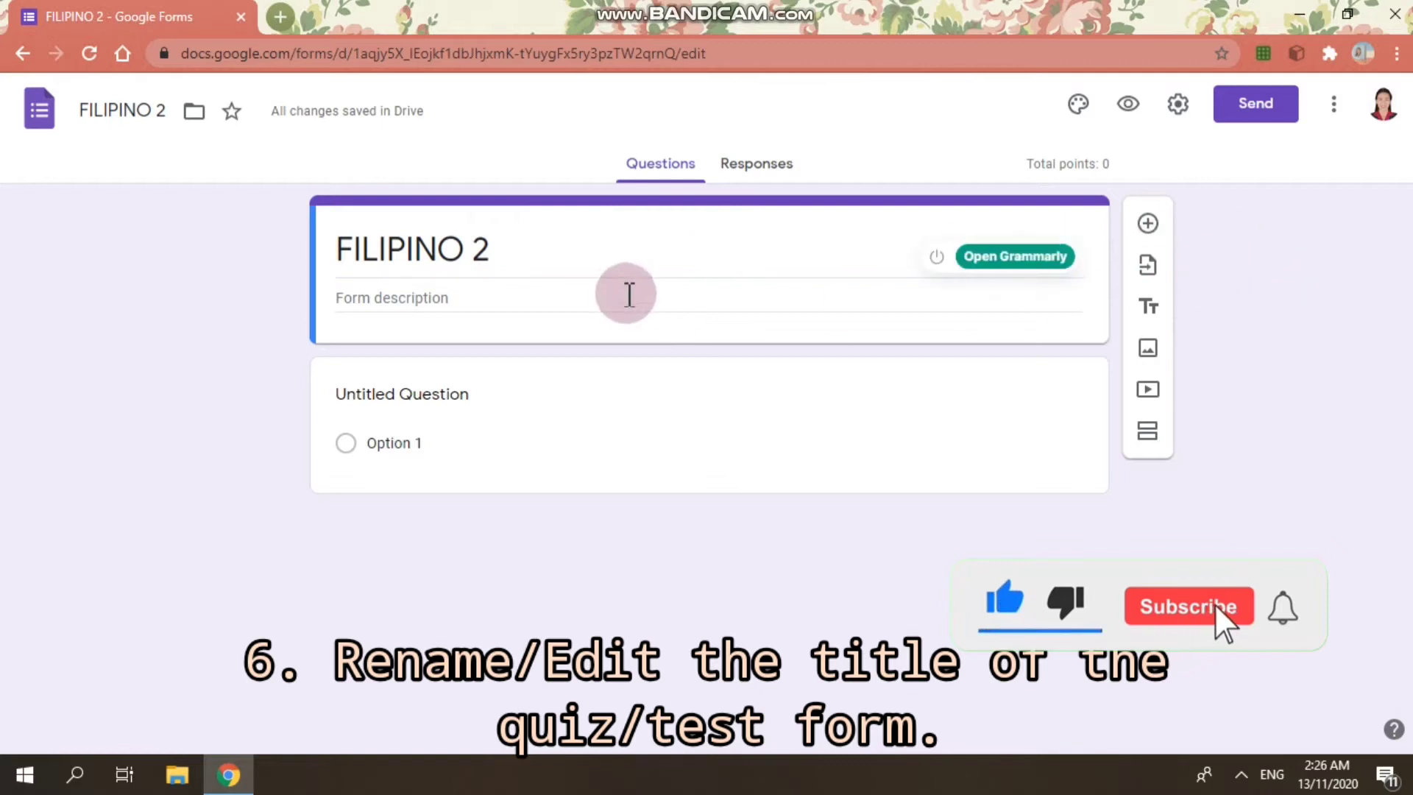
click(568, 255)
click(568, 258)
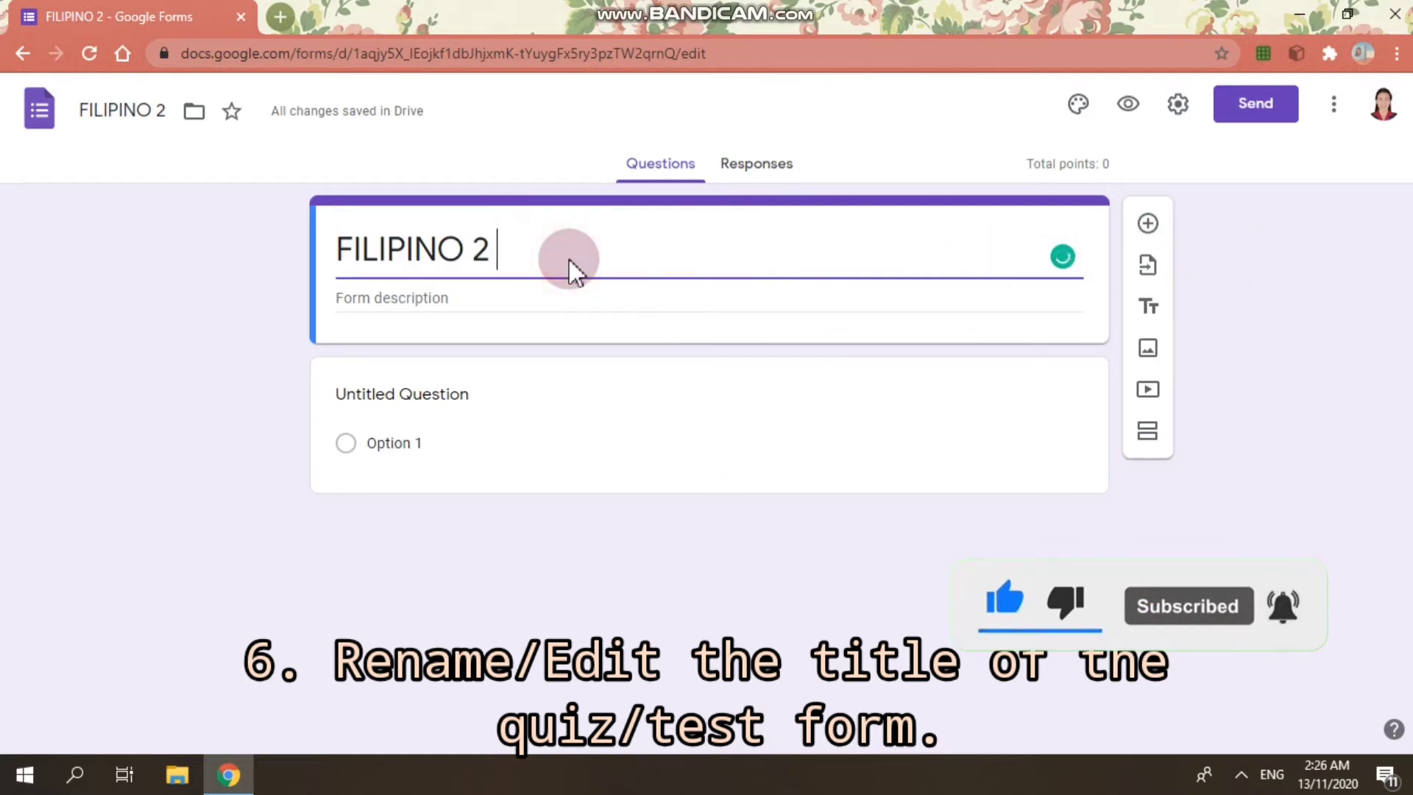
click(334, 243)
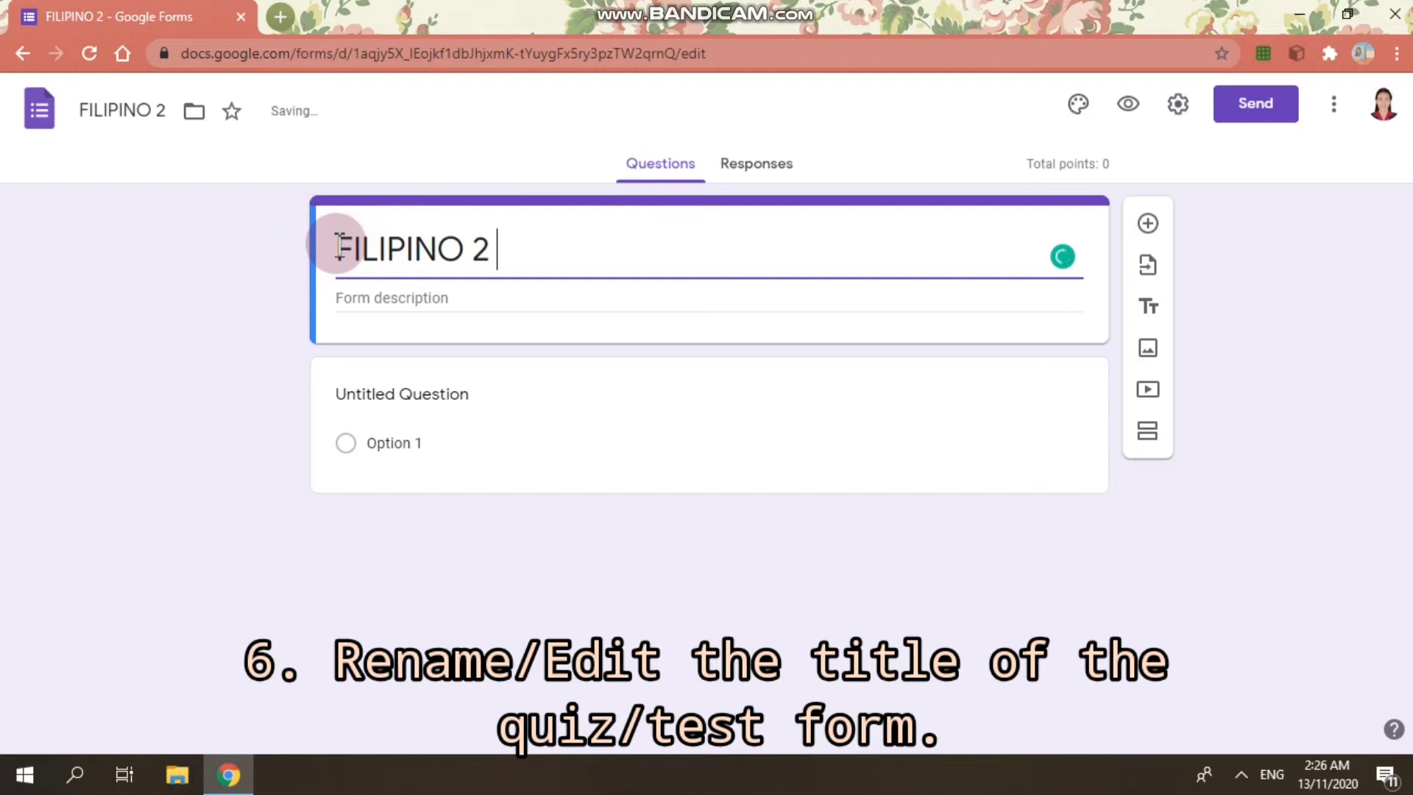
text(QUIZ 1)
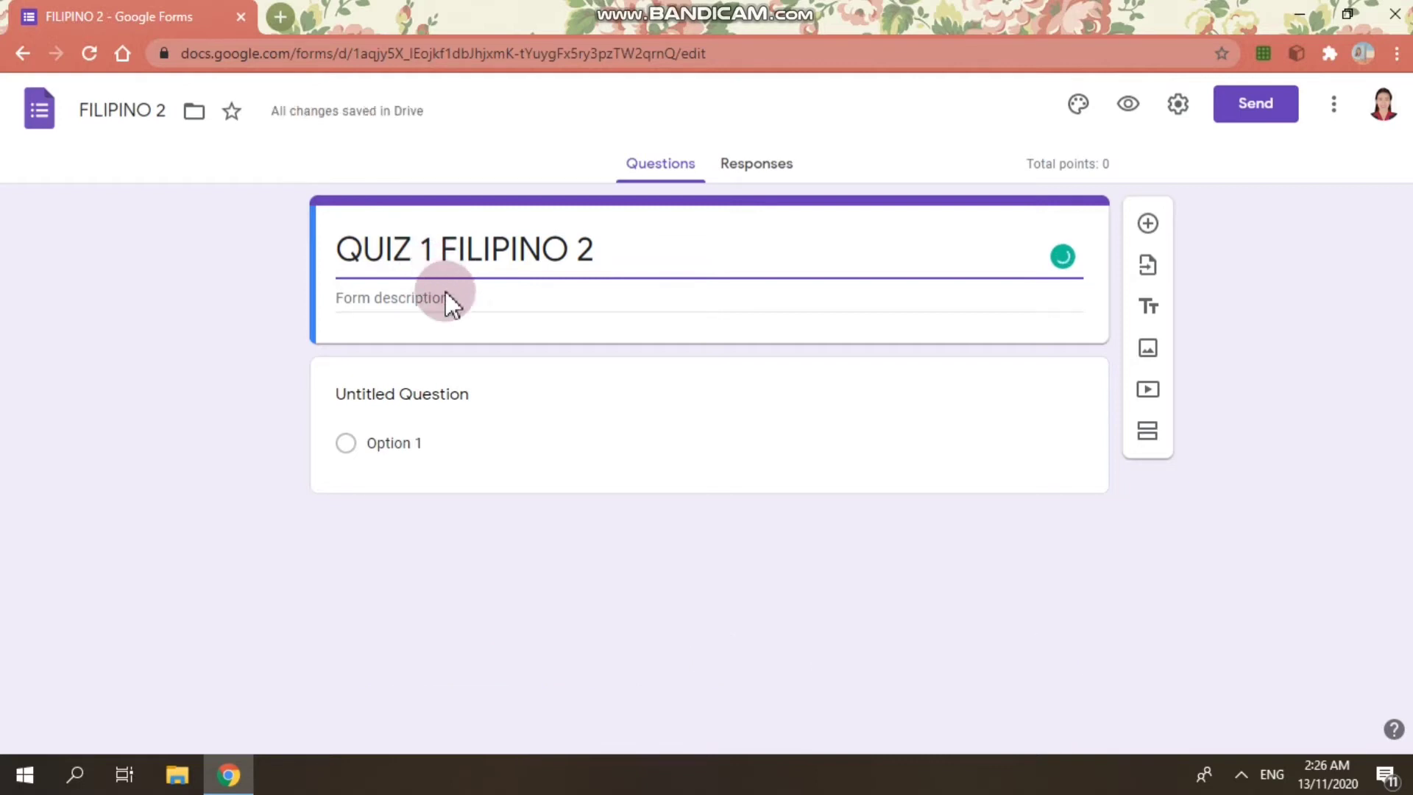
Enter "Pangngalan" as the form description under the quiz title.
click(451, 303)
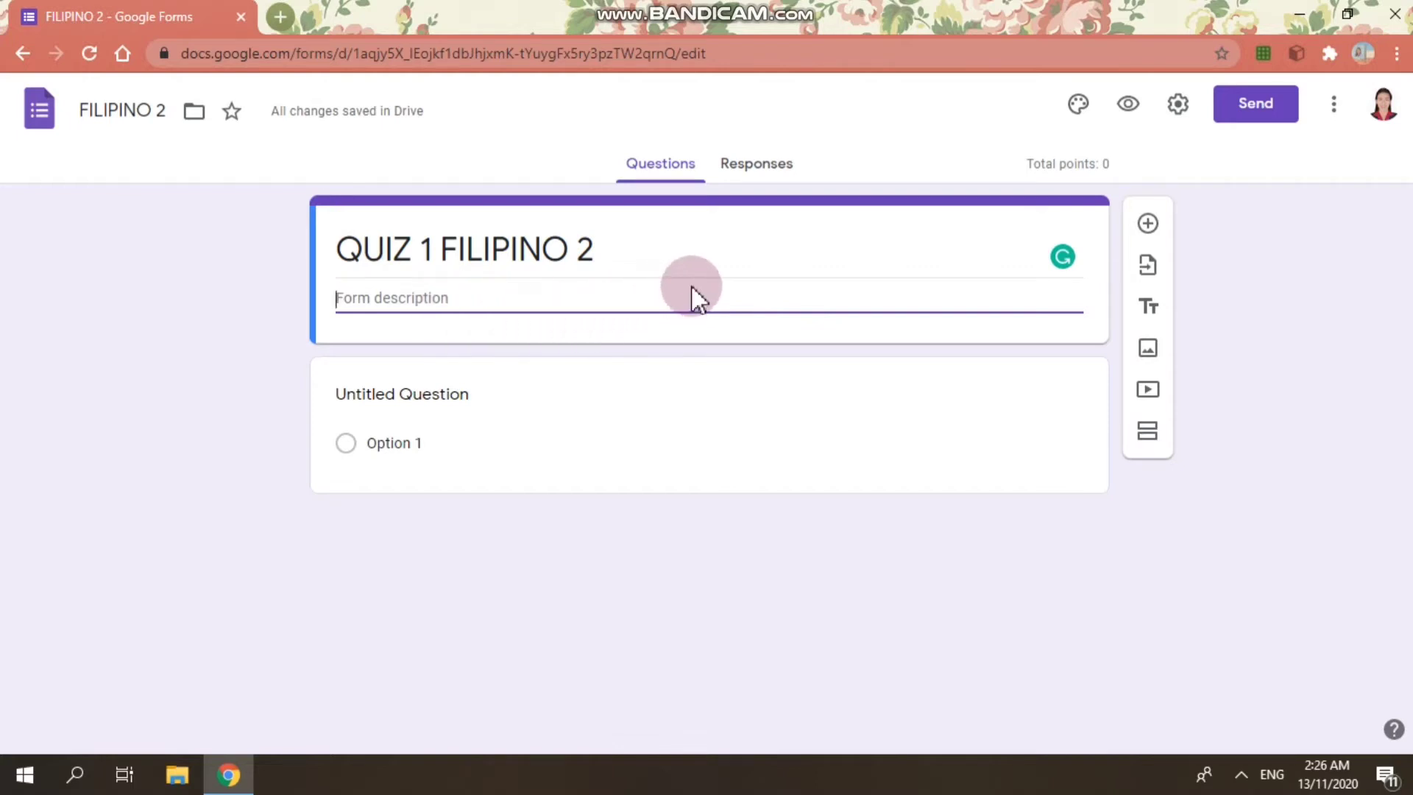
click(410, 394)
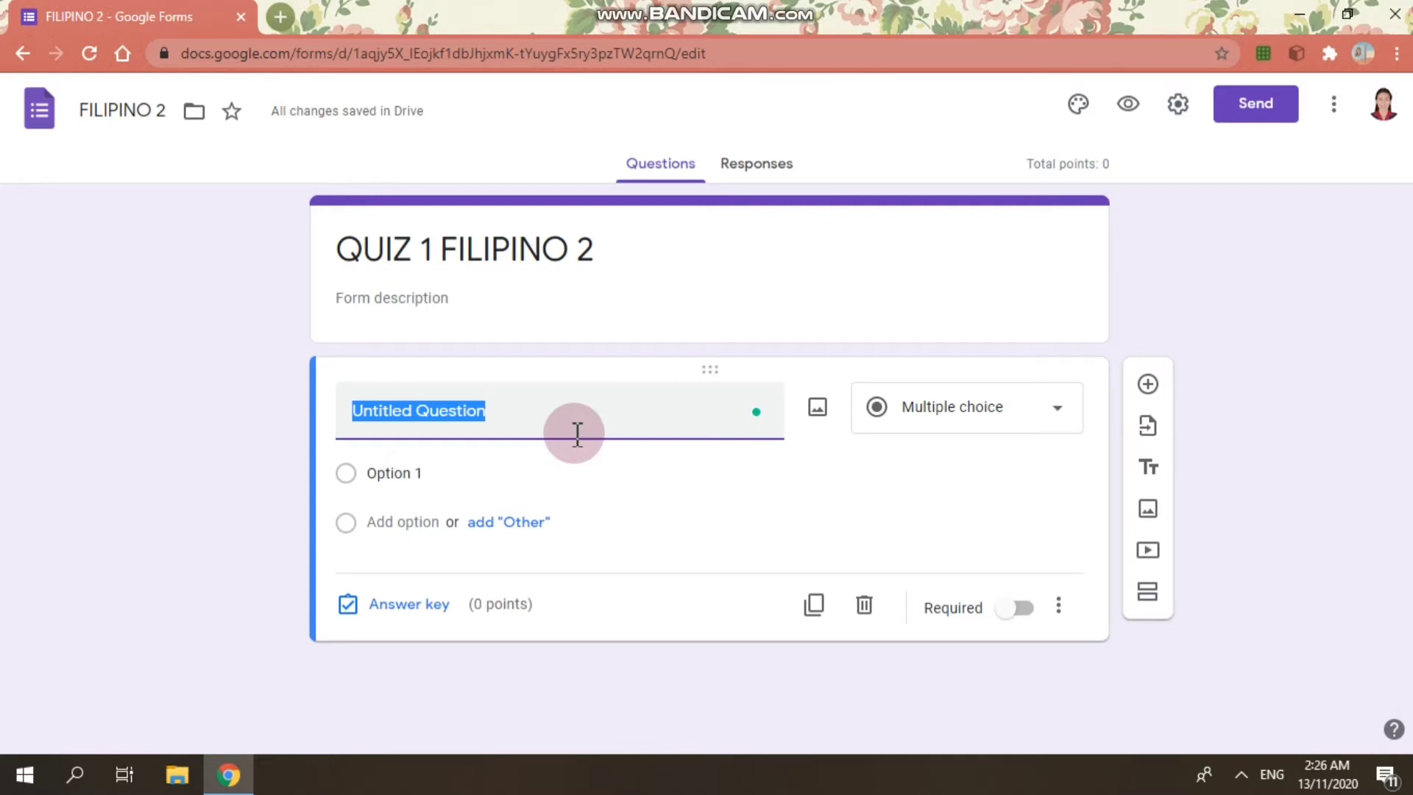
click(433, 298)
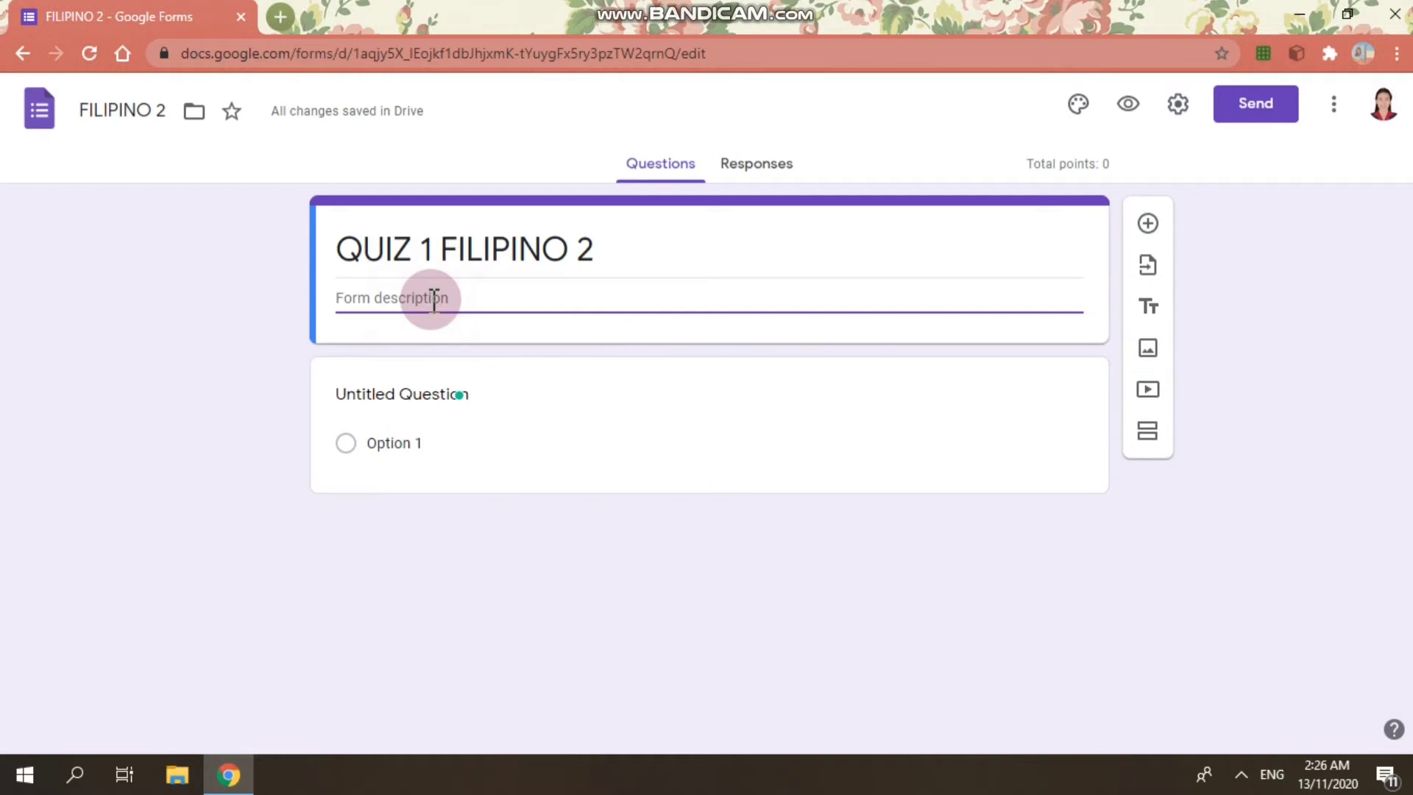
text(pA)
key(BackSpace)
key(BackSpace)
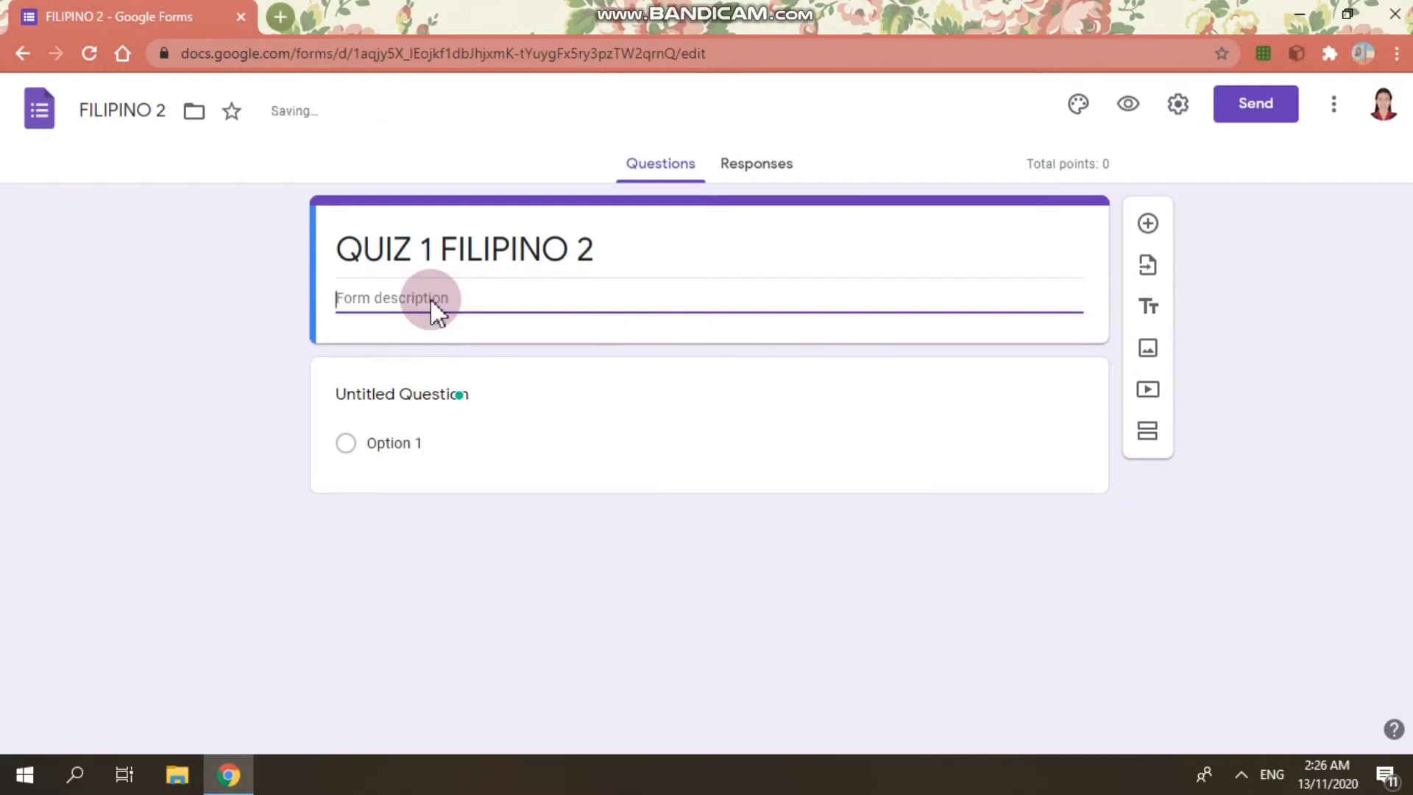
text(PA)
key(BackSpace)
text(angngalan)
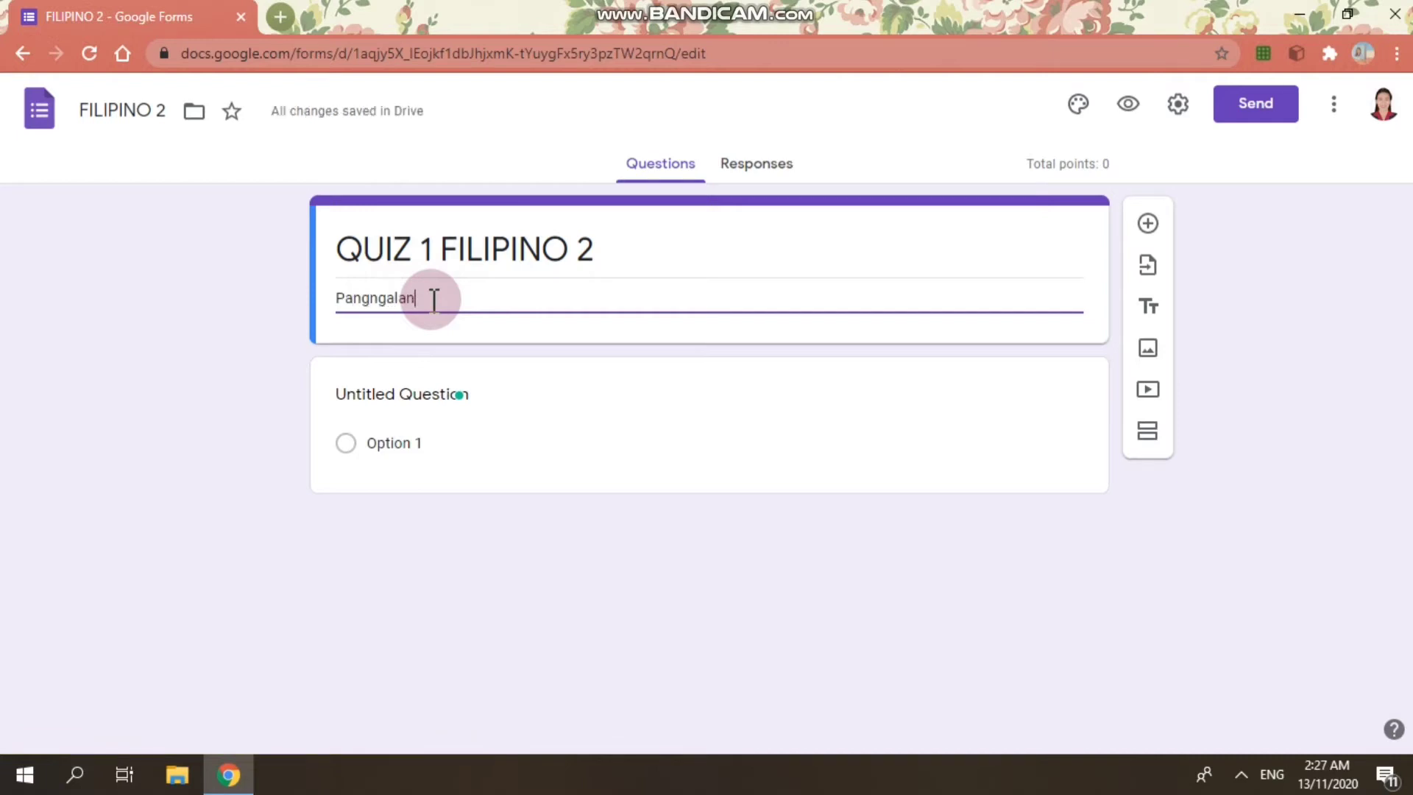
Clear the placeholder text from the first question's title.
click(393, 398)
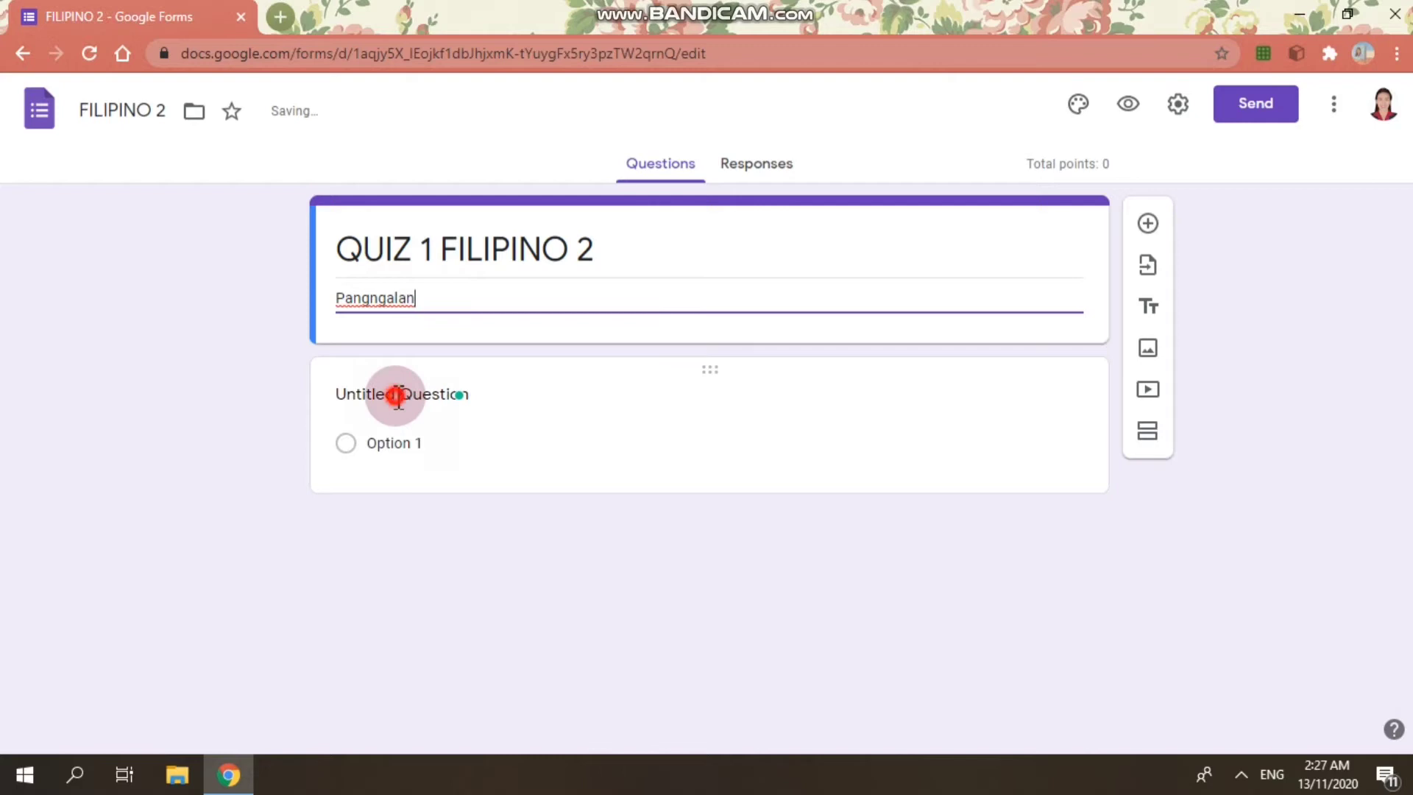
click(515, 413)
drag(511, 412, 335, 393)
key(BackSpace)
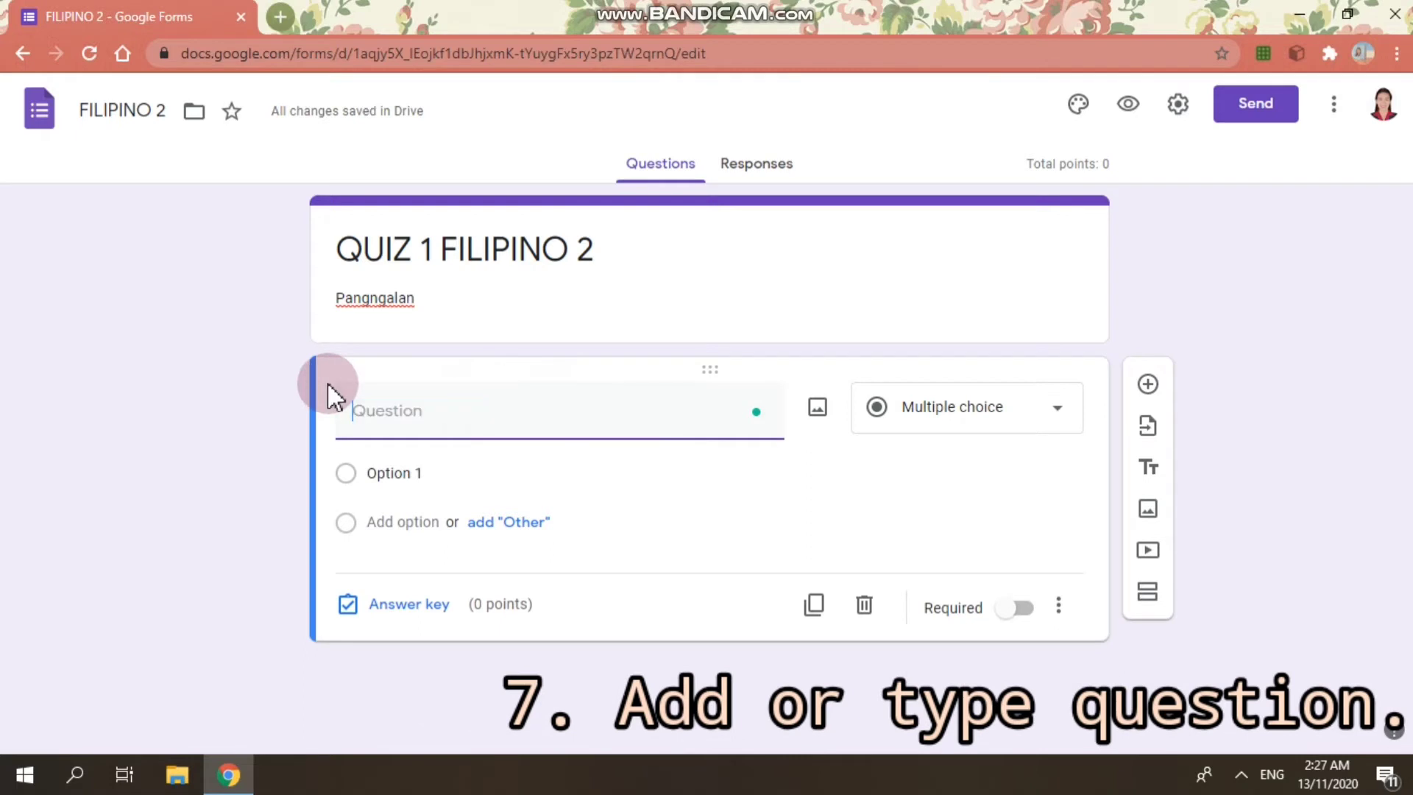
text(1)
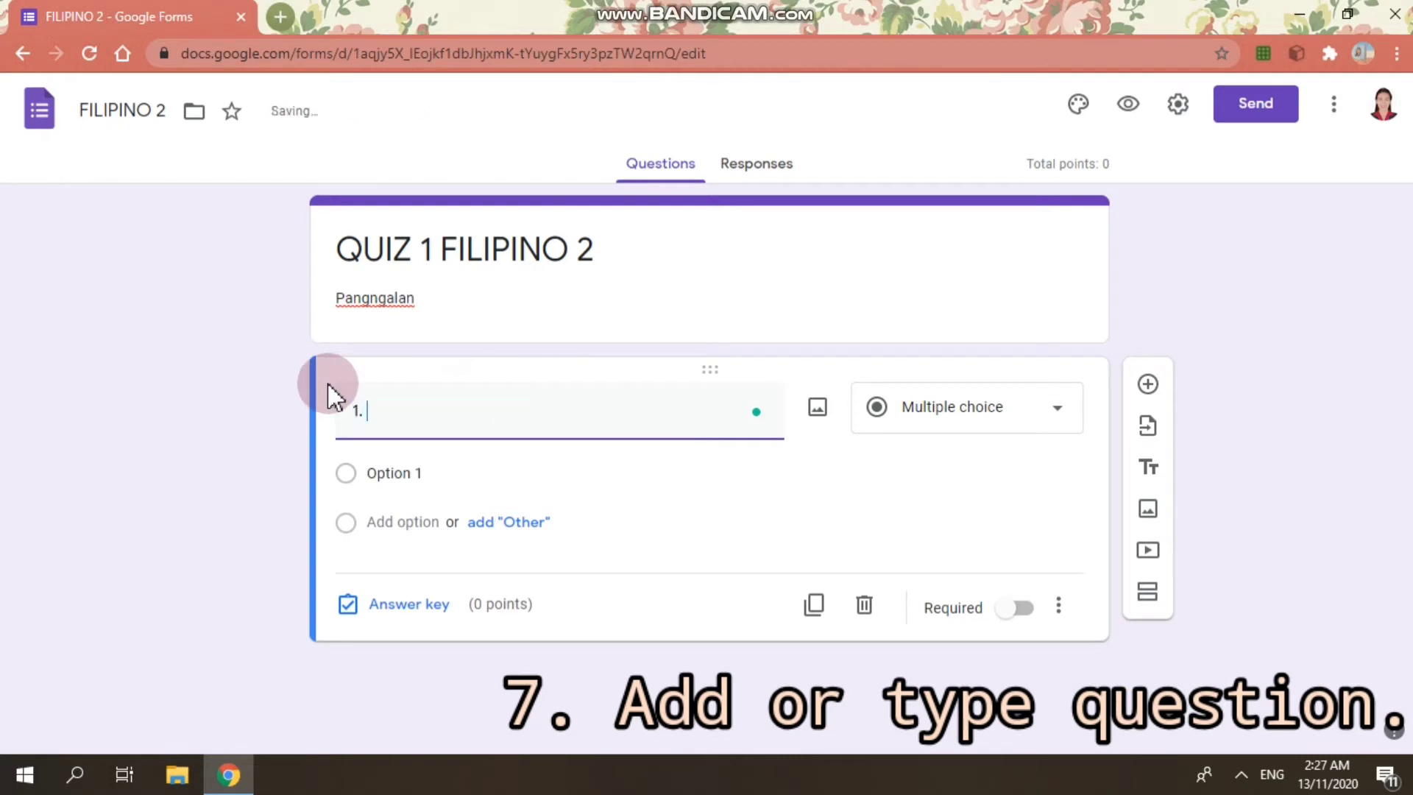
text(.)
drag(442, 410, 343, 417)
key(BackSpace)
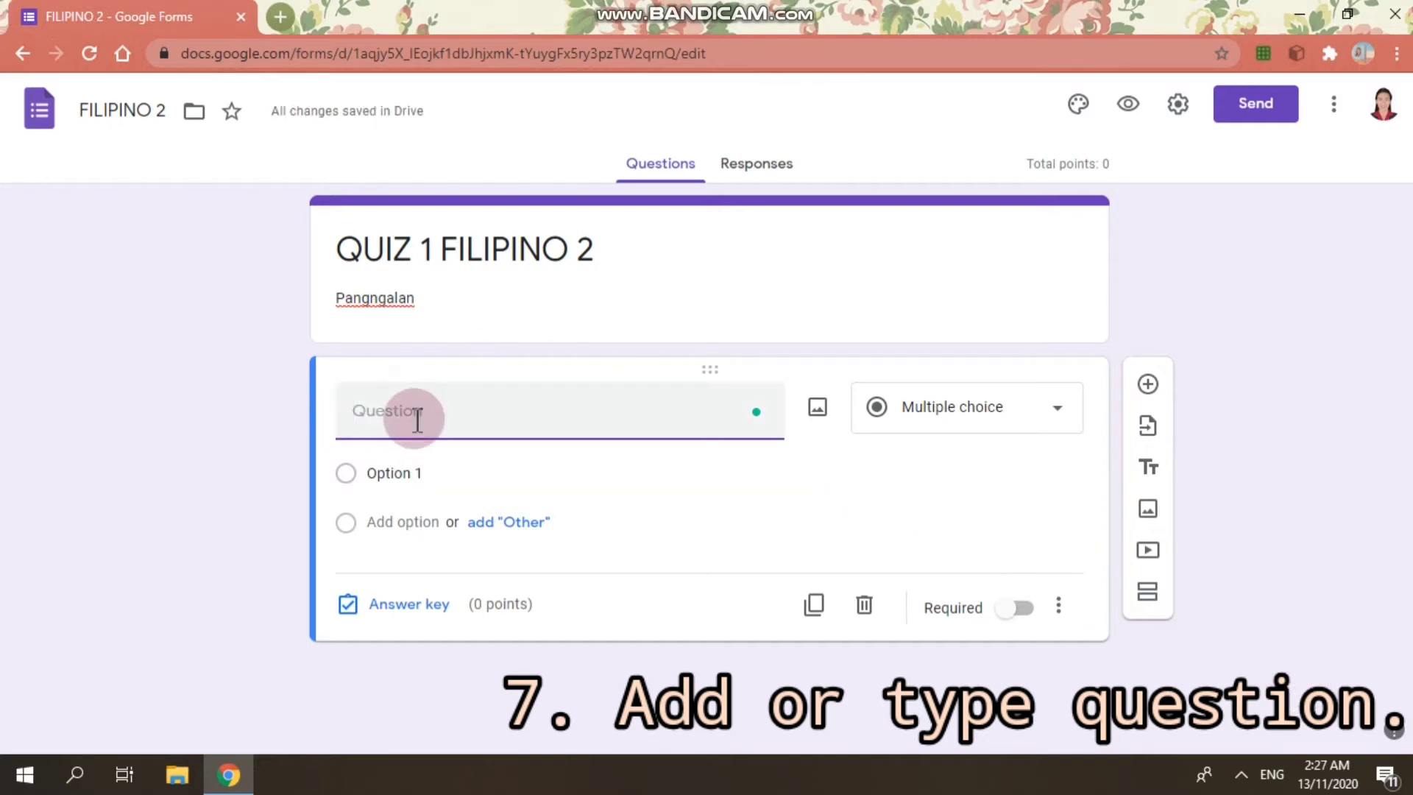
Write the first question as "Ito ay ngalan ng tao, bagay, hayop, lugar at pangyayari.".
text(Ito)
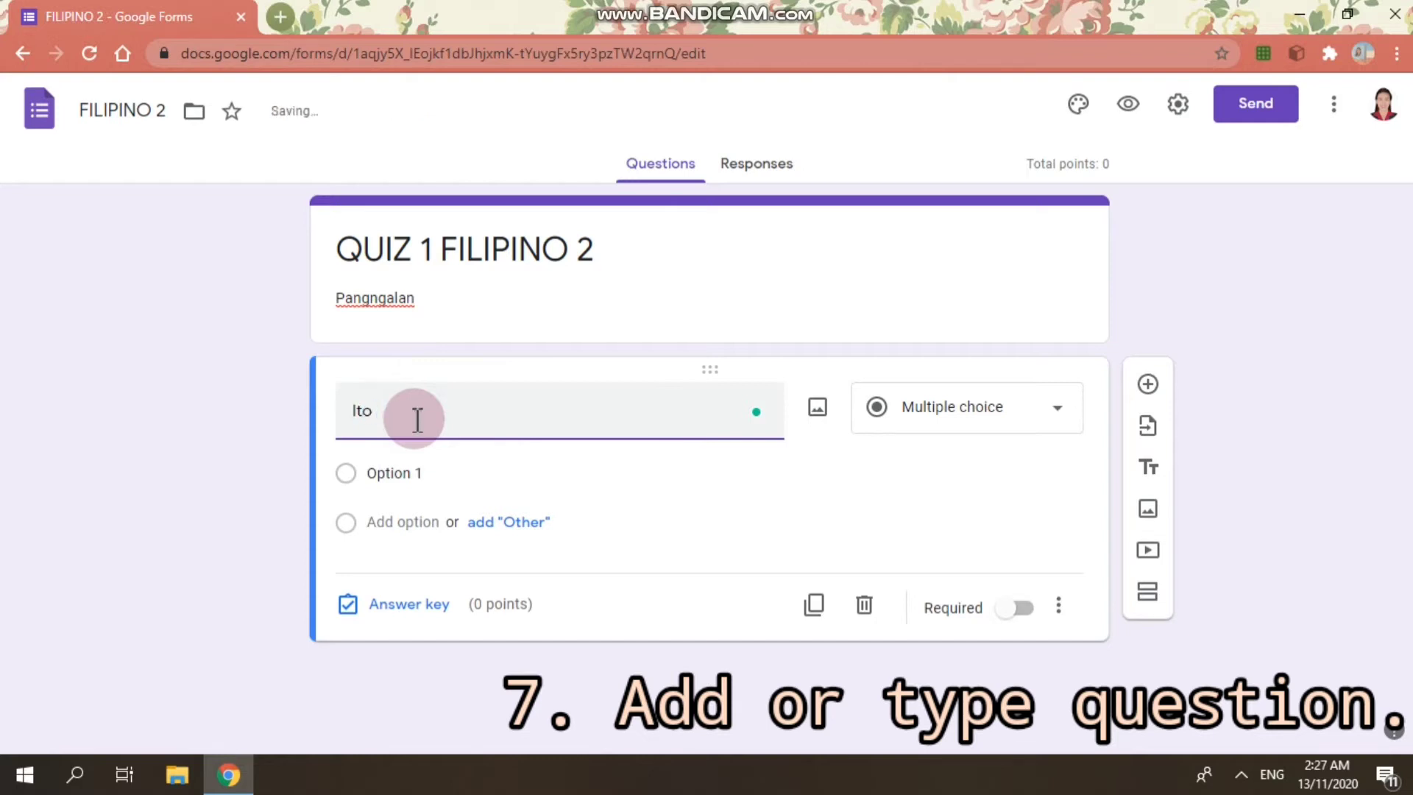
text( ay ngalan ng tao,bagay)
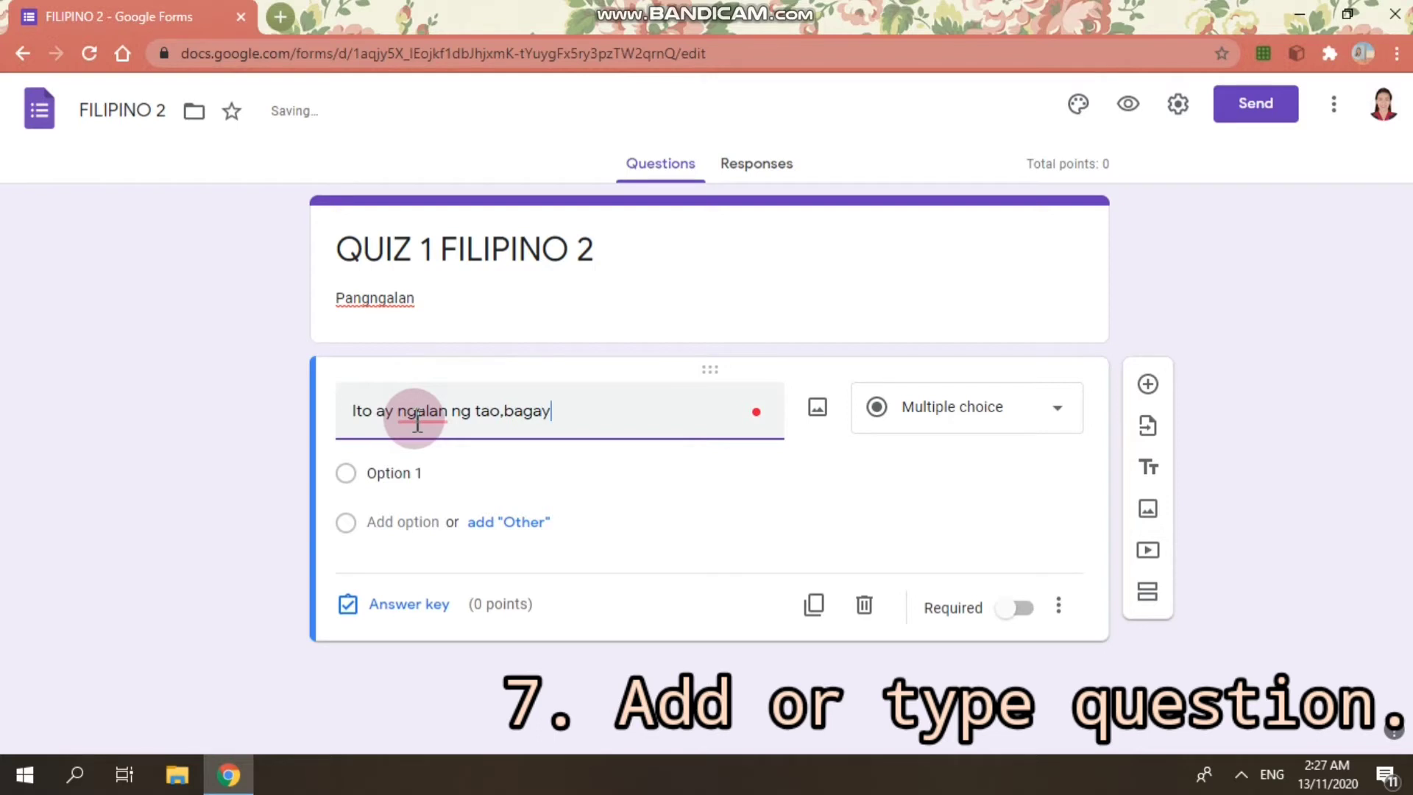
key(Left)
key(Left)
text(hayop, lugar at)
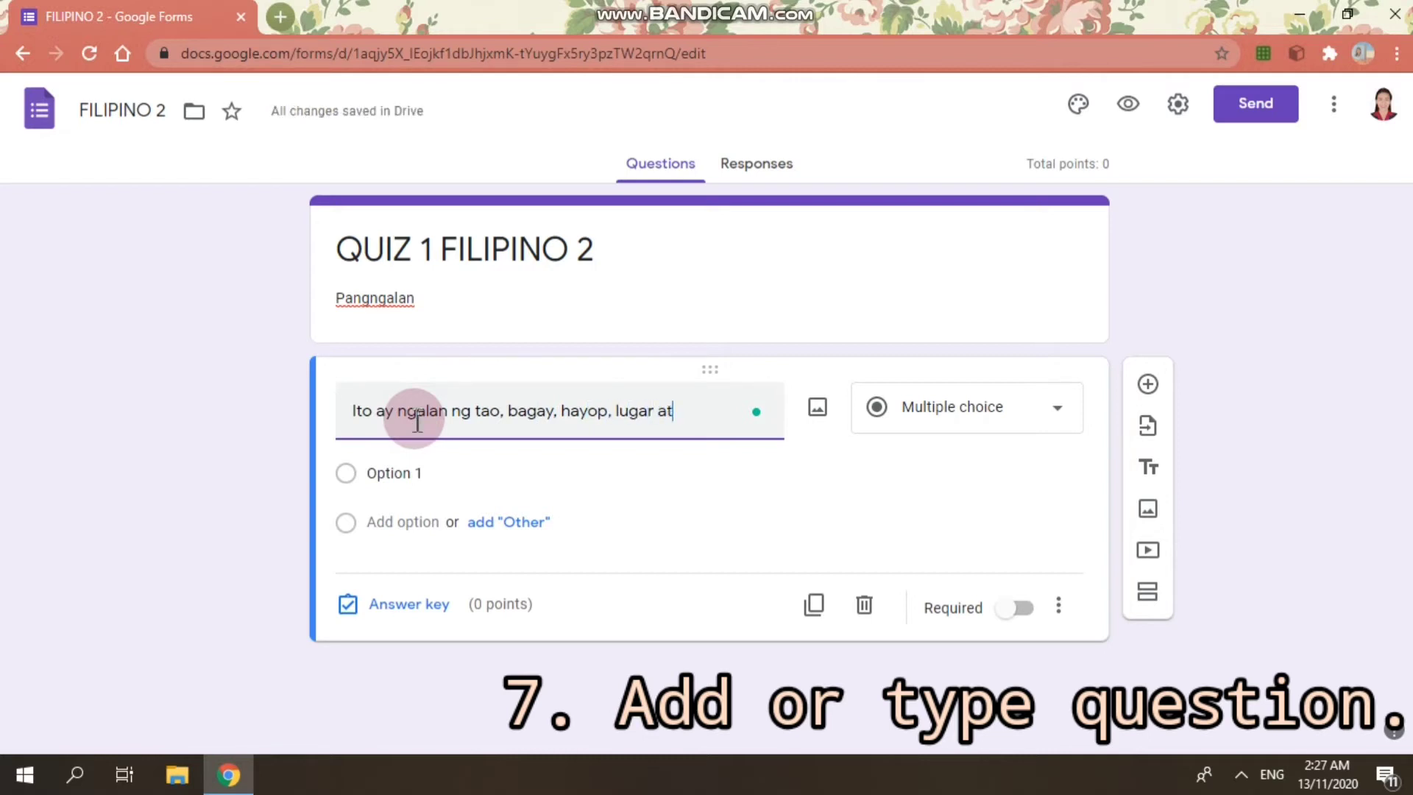
text( pangyayari)
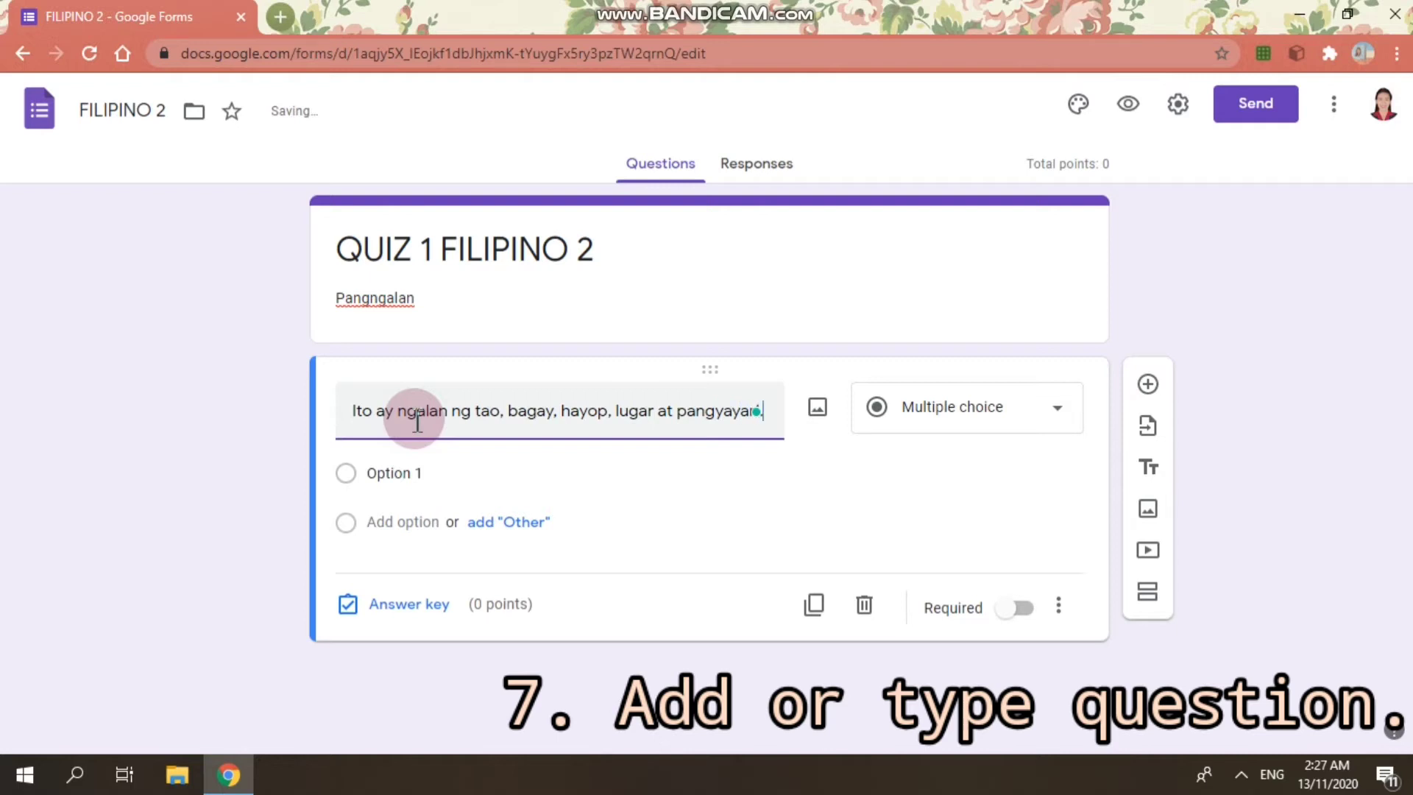
click(835, 448)
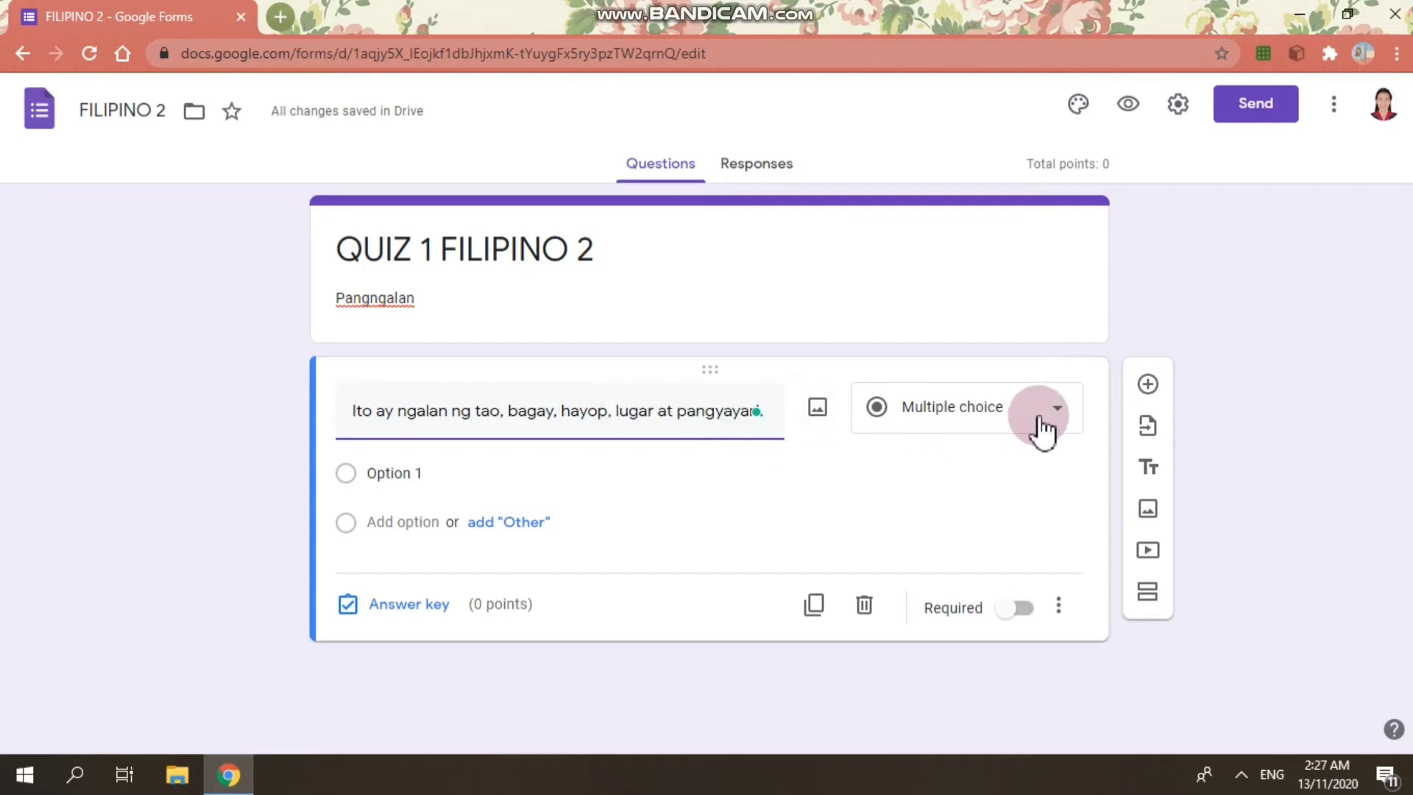
Choose Multiple choice as the question type and replace the first option's text with "Pandiwa".
click(1069, 421)
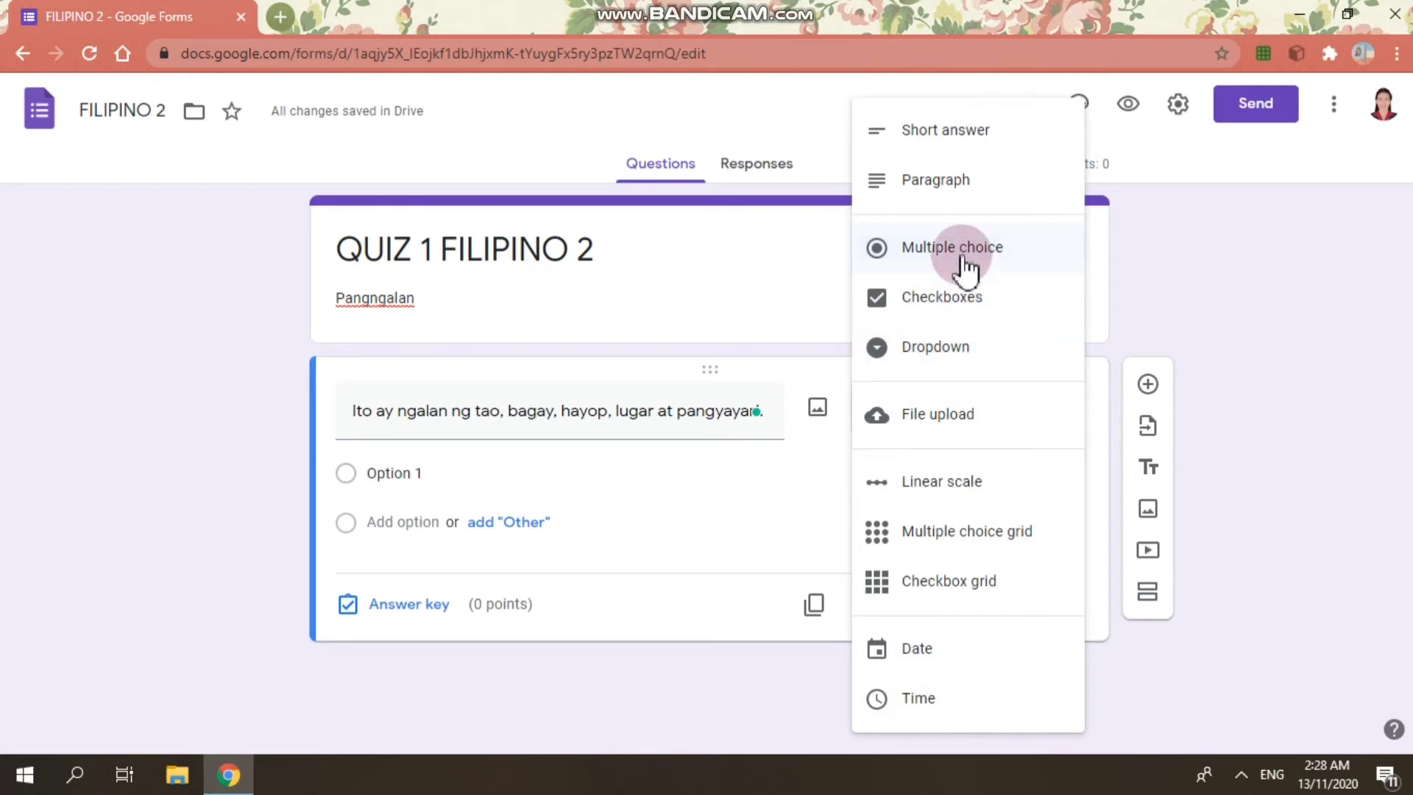
click(935, 251)
click(451, 476)
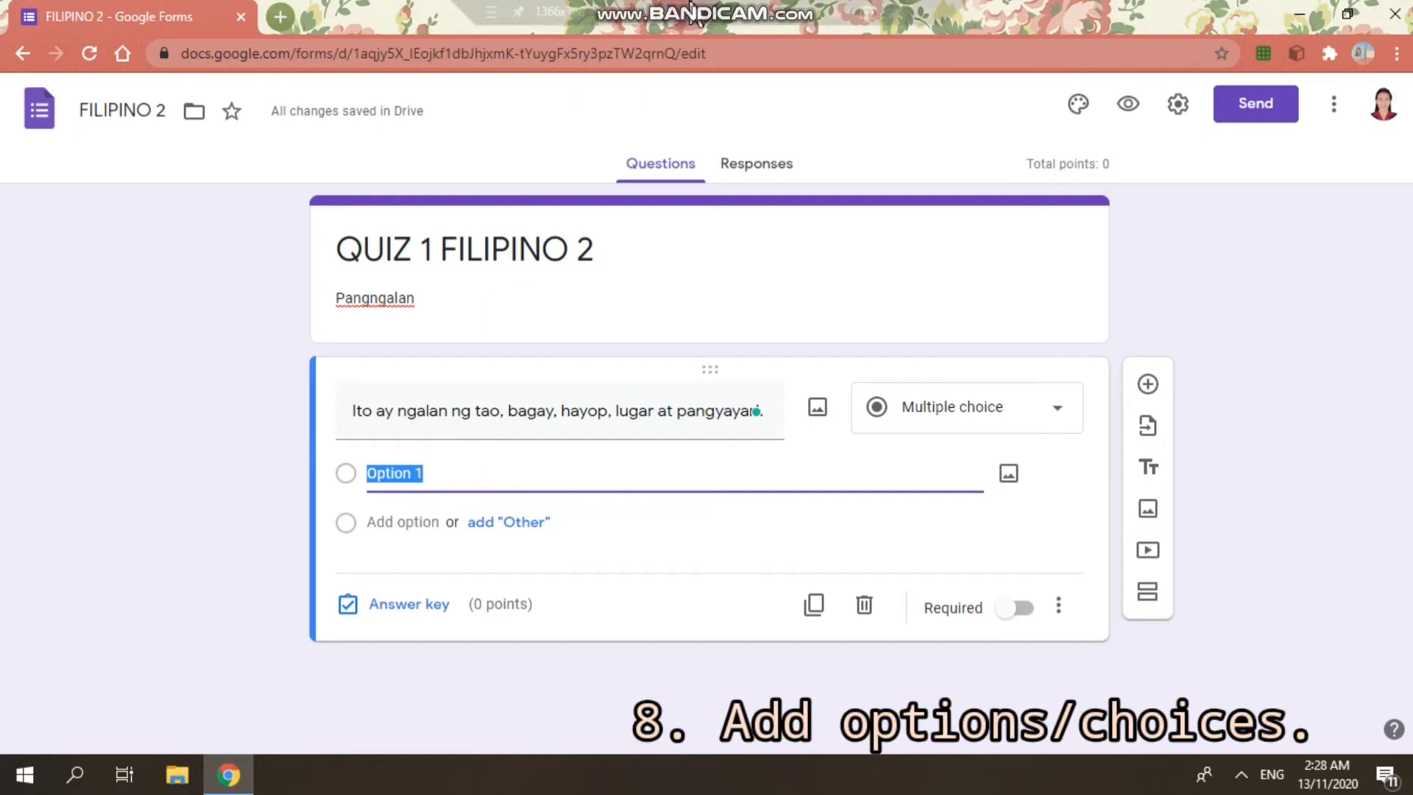
click(477, 478)
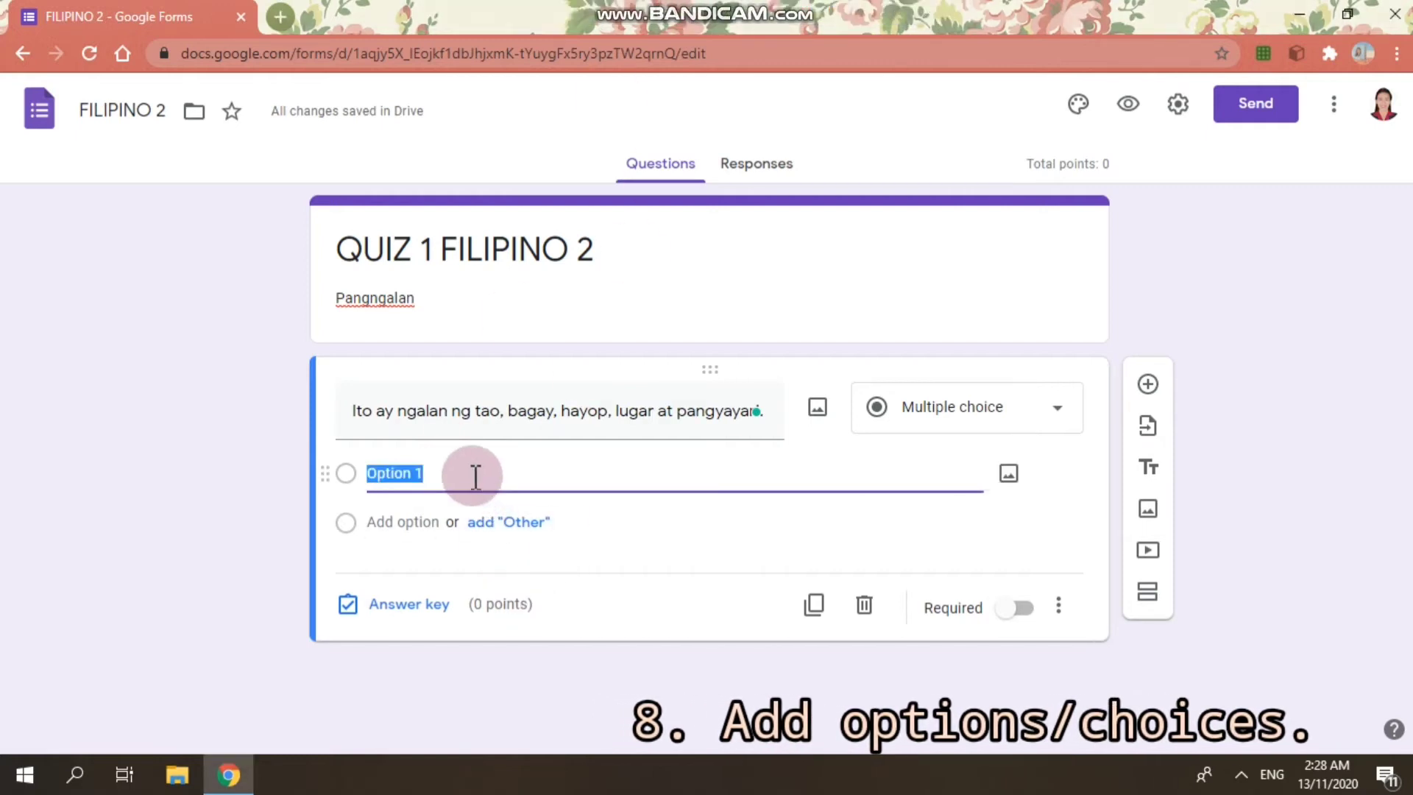
key(BackSpace)
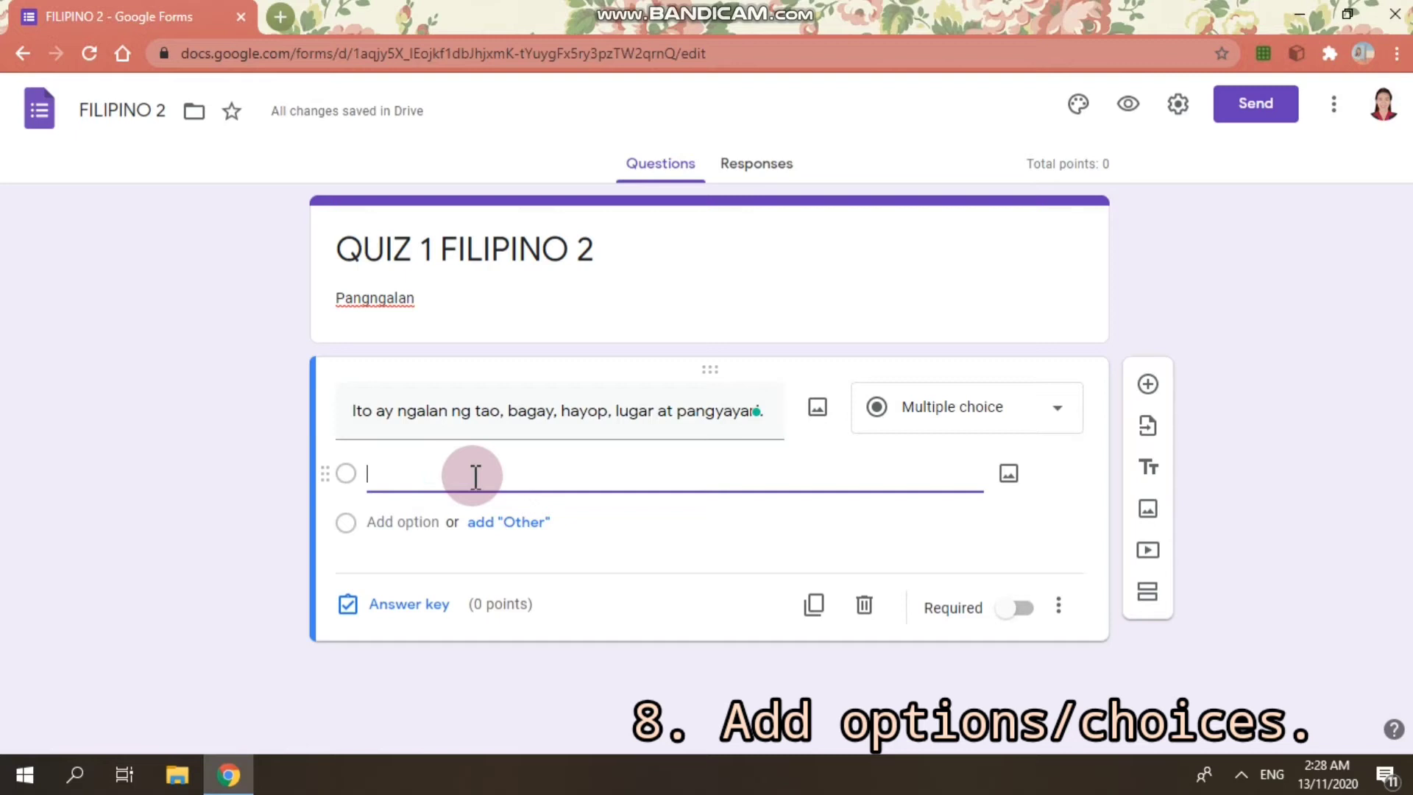
text(Pandiwa)
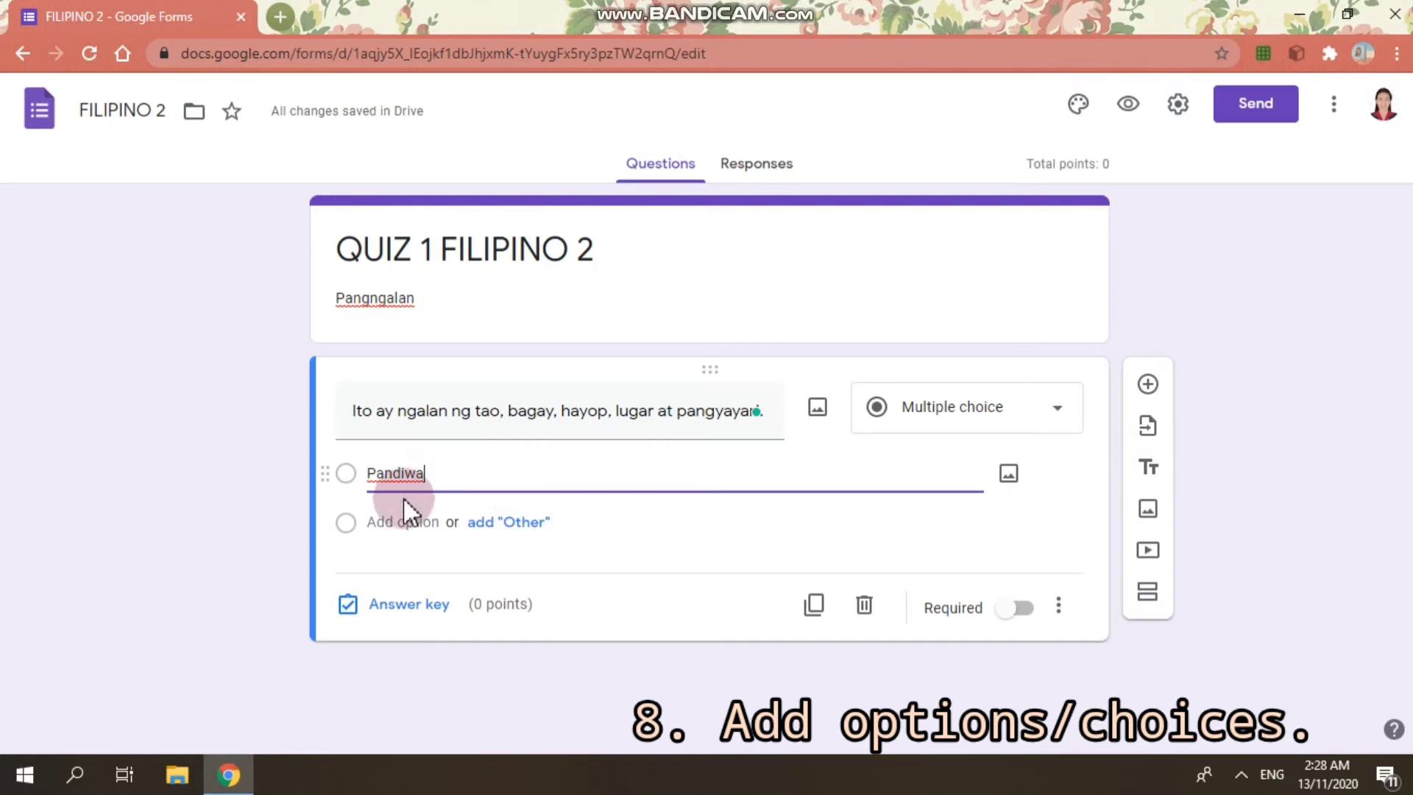
Add three more answer options to the question: "Pangngalan", "Pang-uri" and "Pangalan".
click(395, 524)
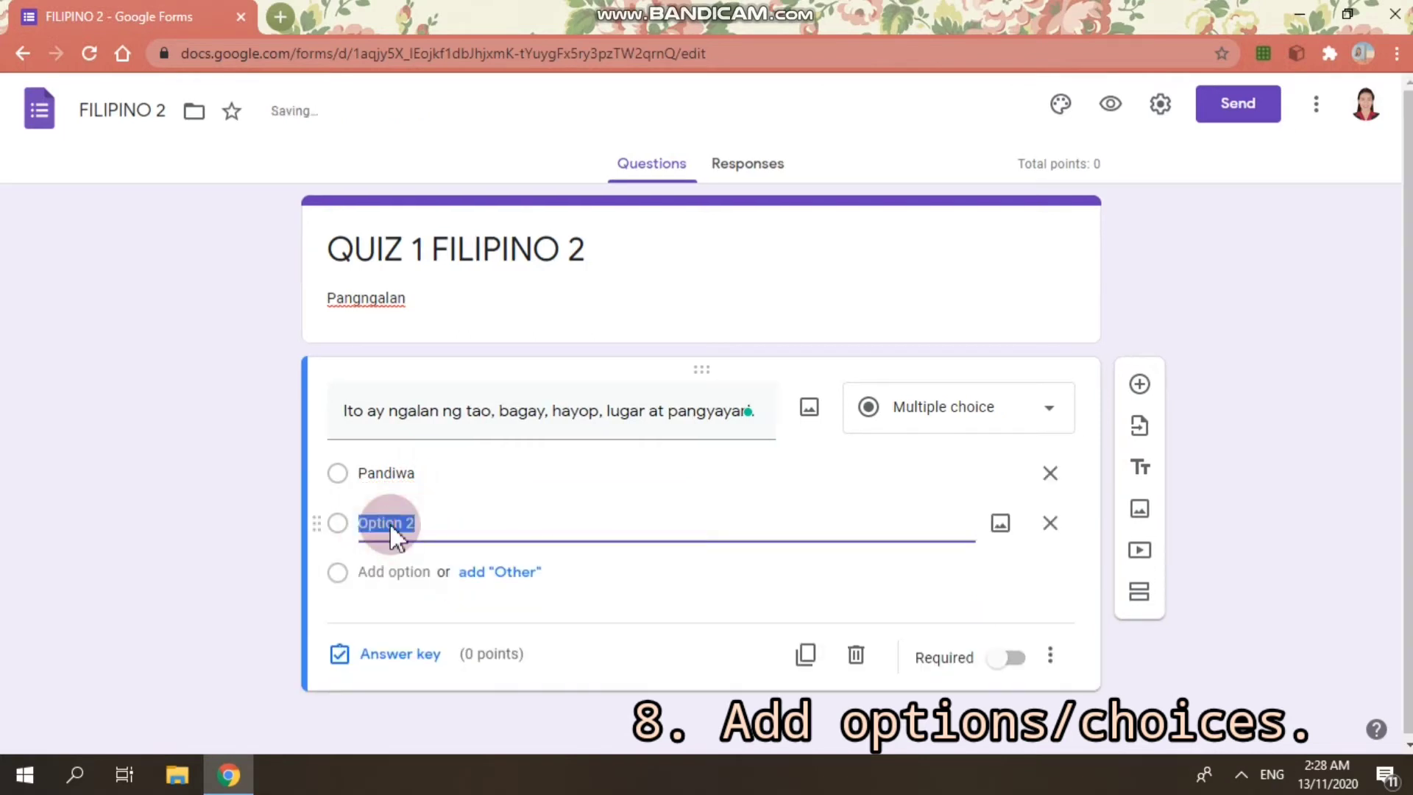
text(angngalan)
click(390, 571)
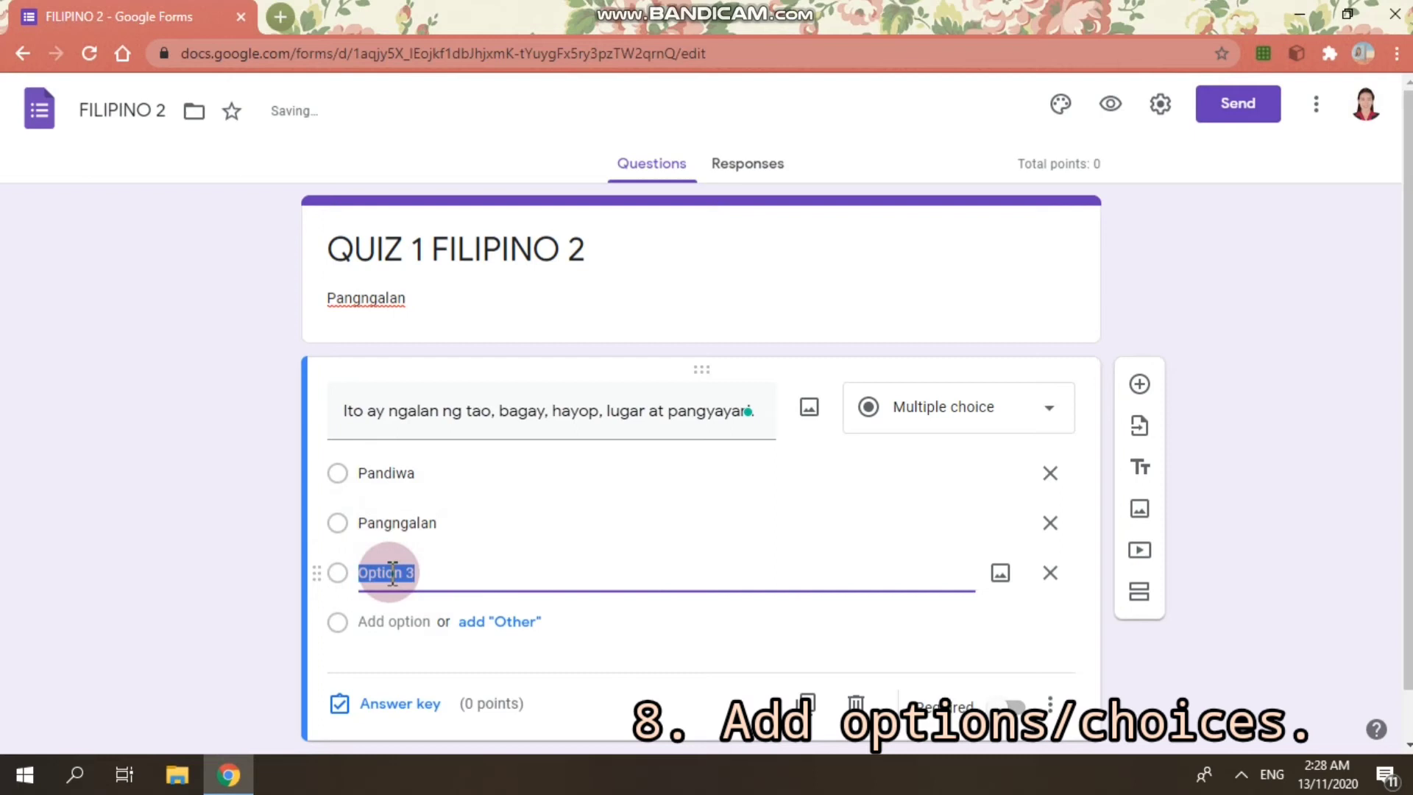
text(Pang)
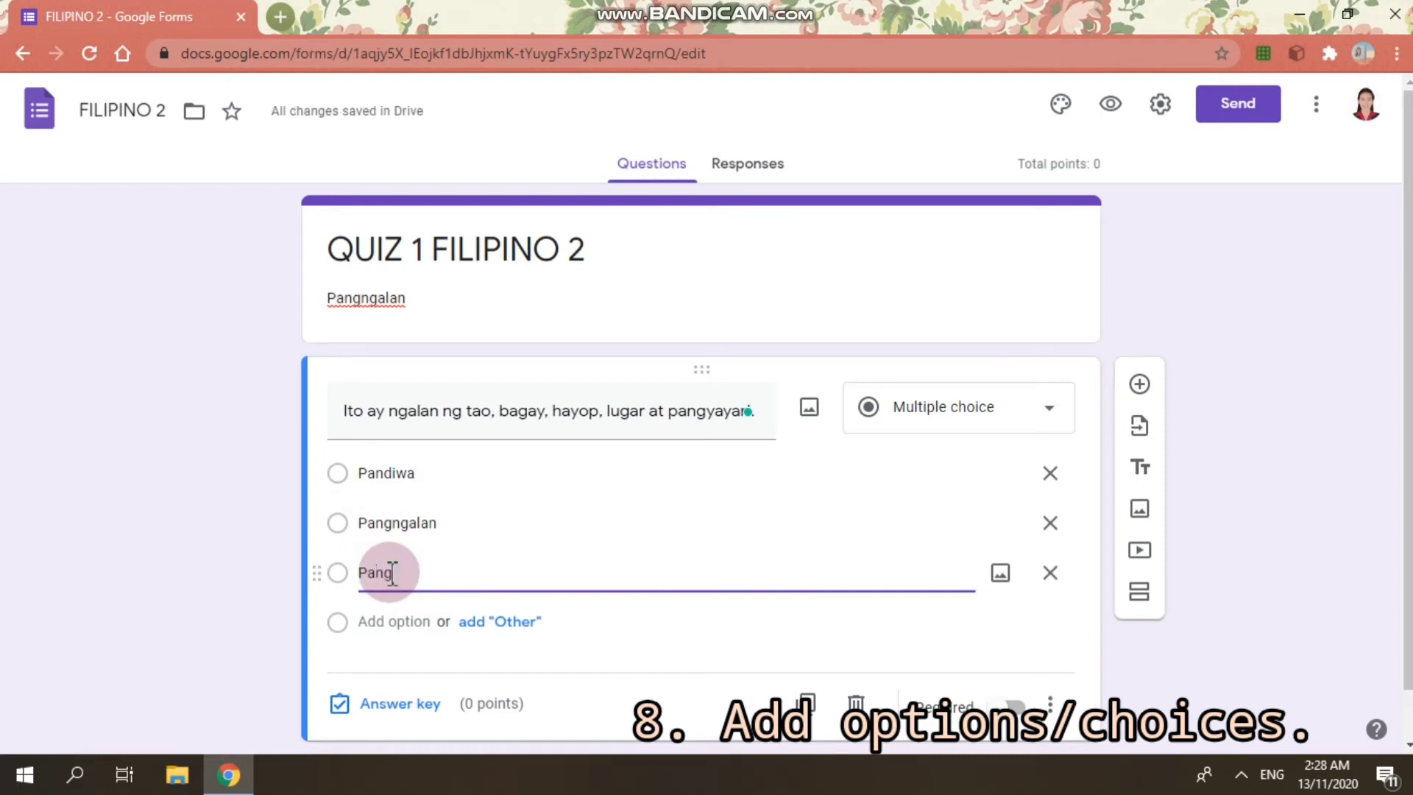
text(-uri)
click(386, 620)
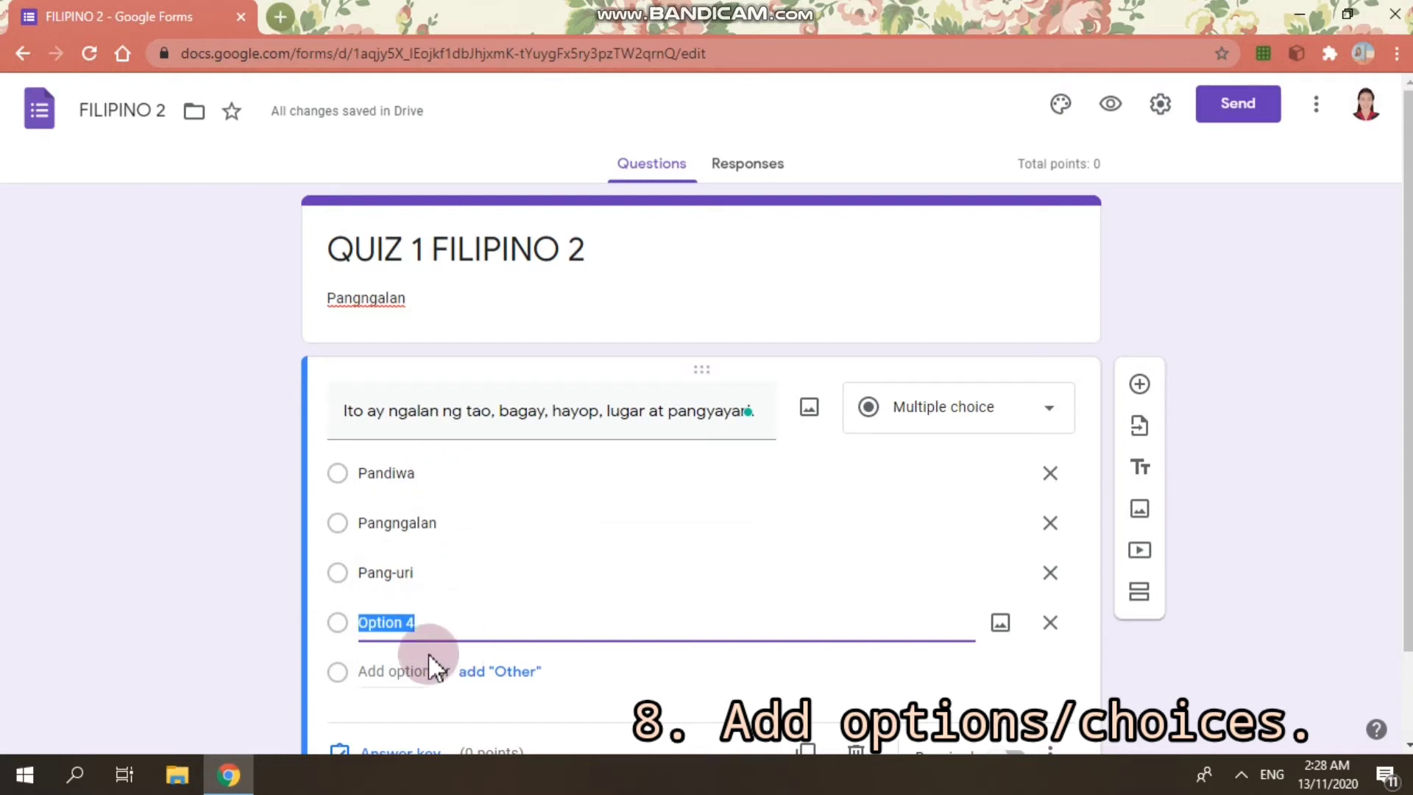
text(Pang)
text(-a)
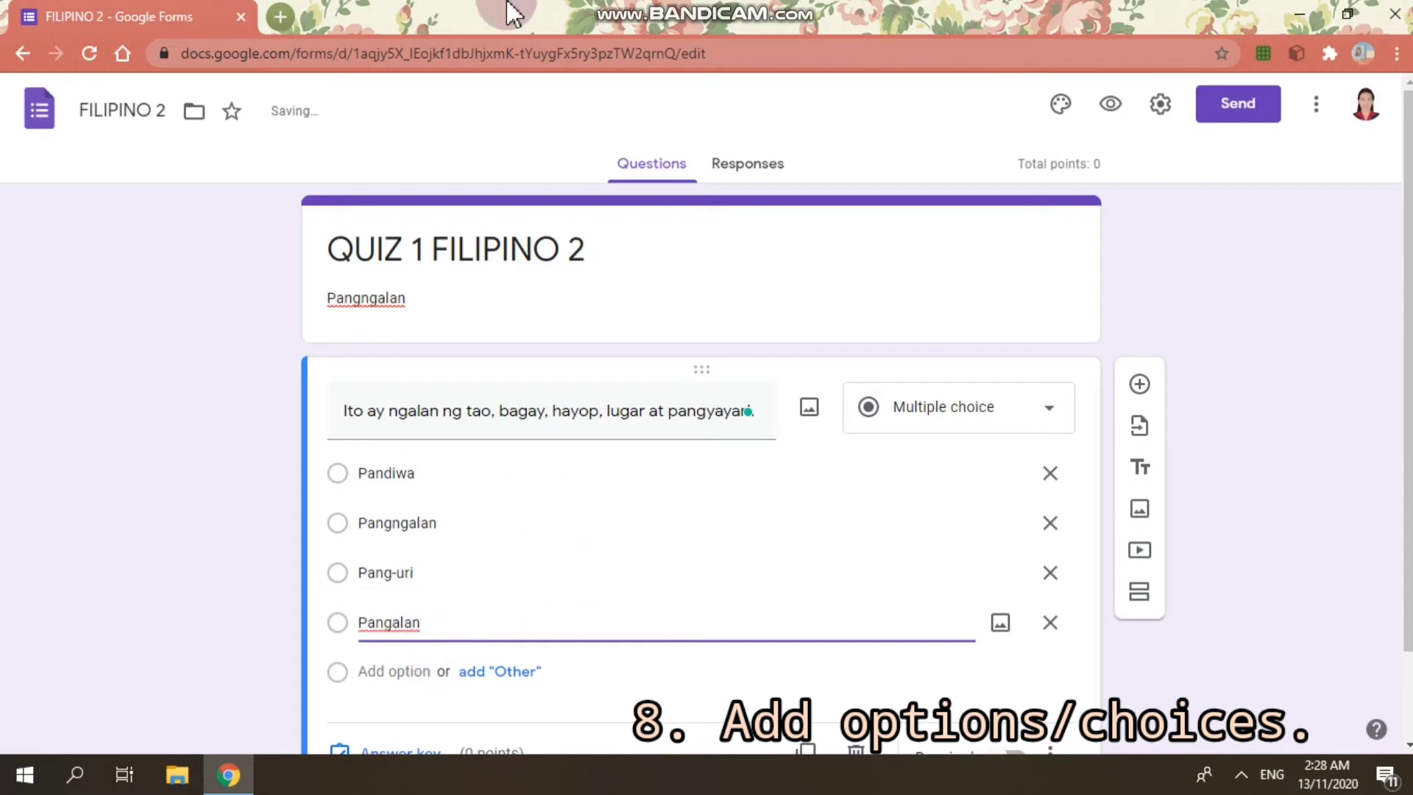
Mark "Pangngalan" as the correct answer in the question's answer key.
scroll(778, 254, down, 2)
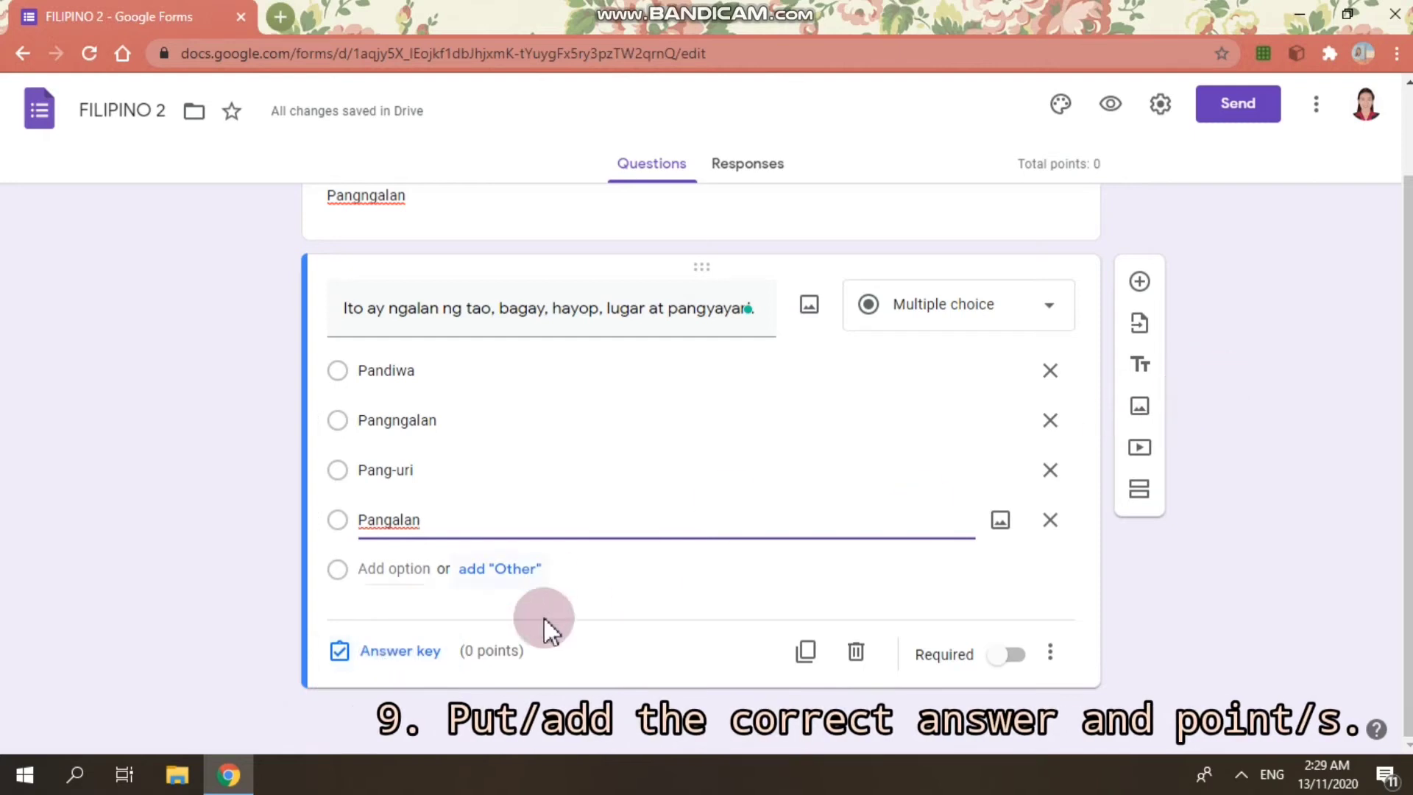
click(385, 652)
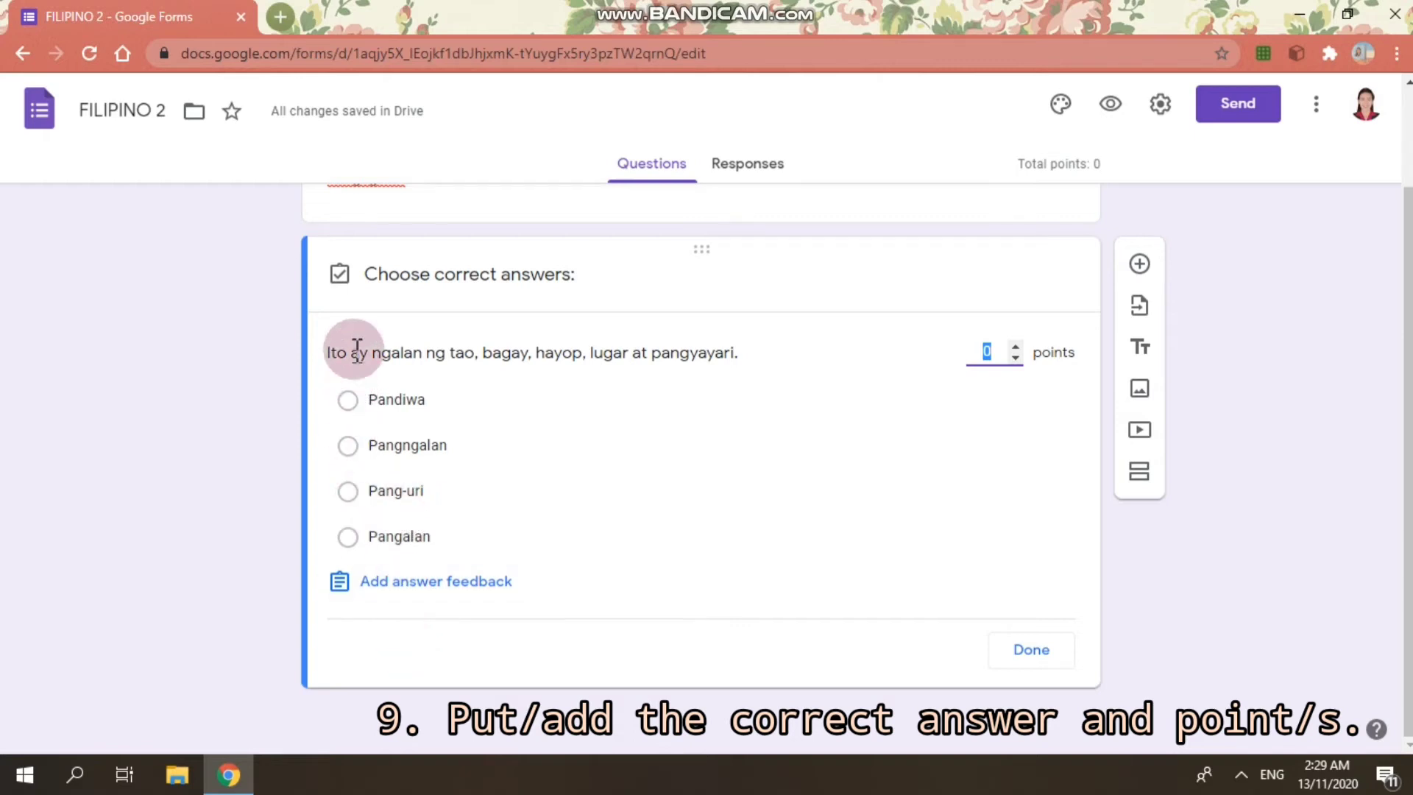
click(347, 447)
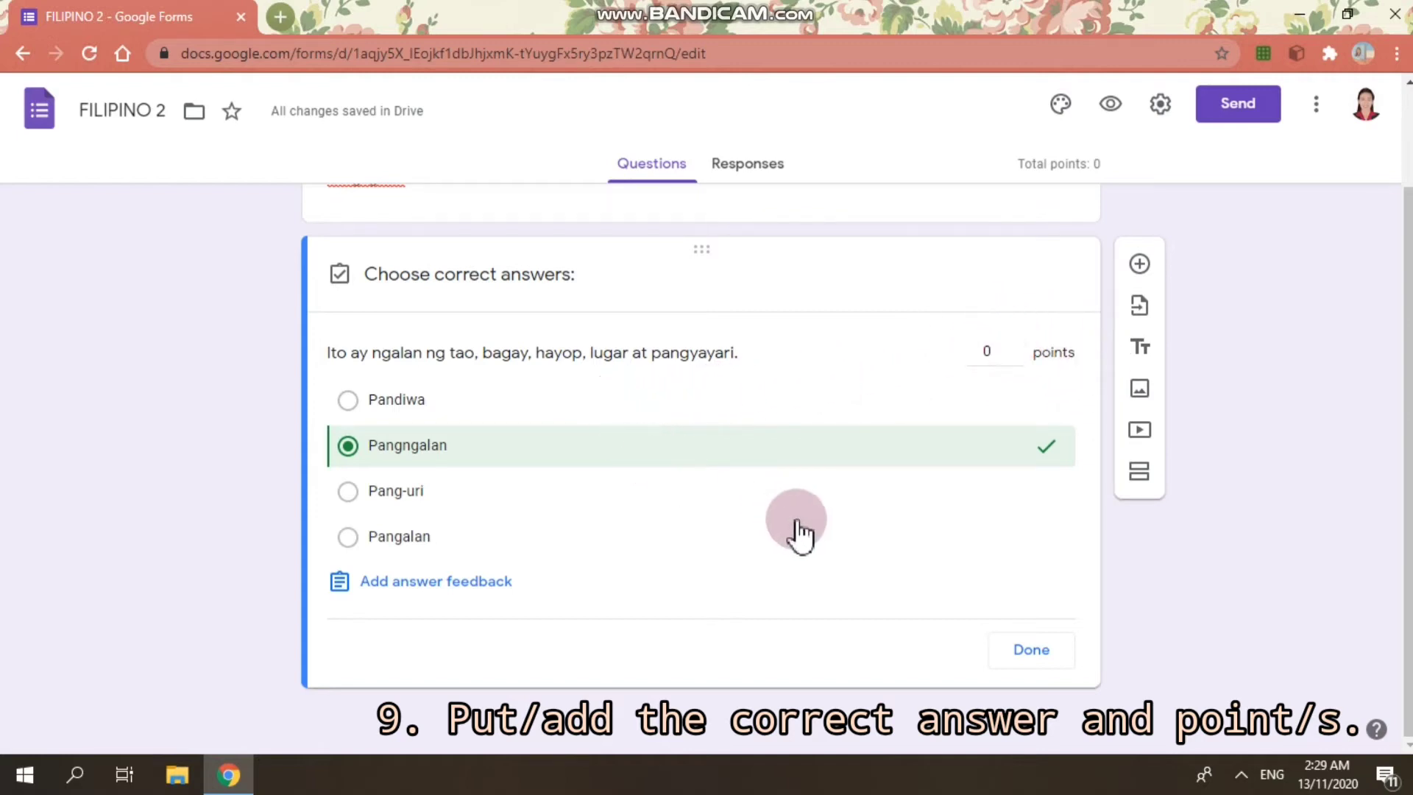
Set the question's value to 1 point and finish editing the answer key.
click(1015, 343)
click(1015, 343)
click(1015, 343)
click(1015, 343)
click(1015, 359)
click(1015, 359)
click(1015, 359)
click(1016, 359)
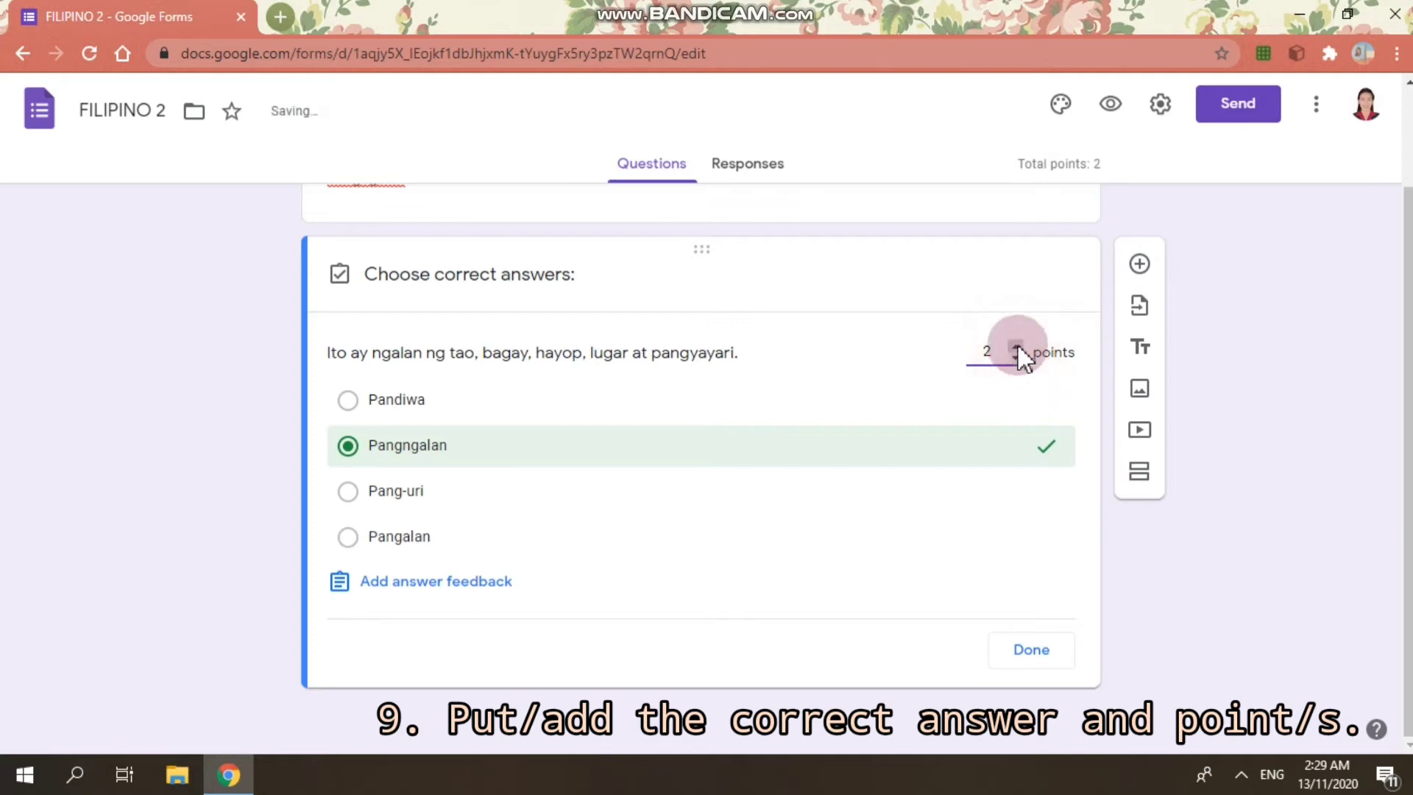
click(1015, 359)
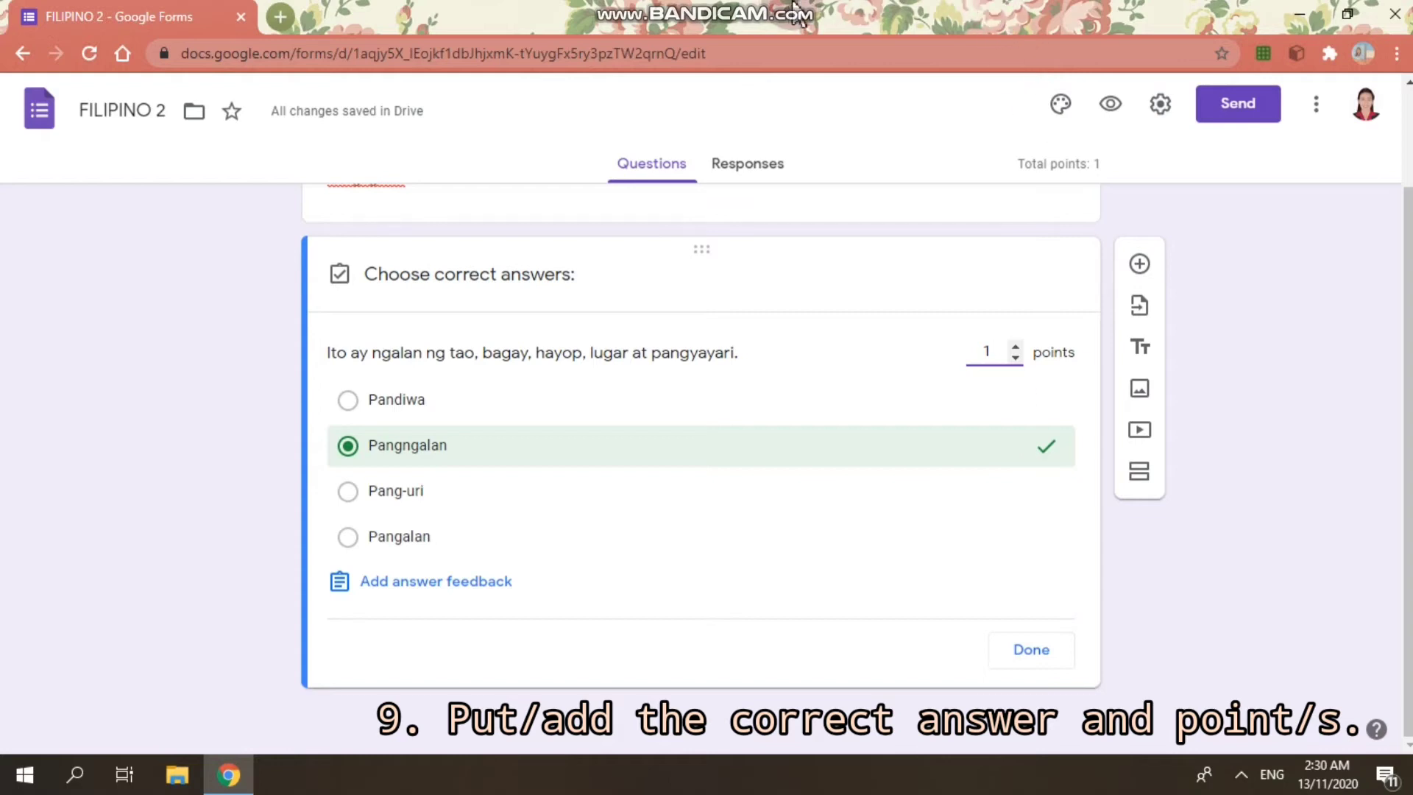
click(1046, 650)
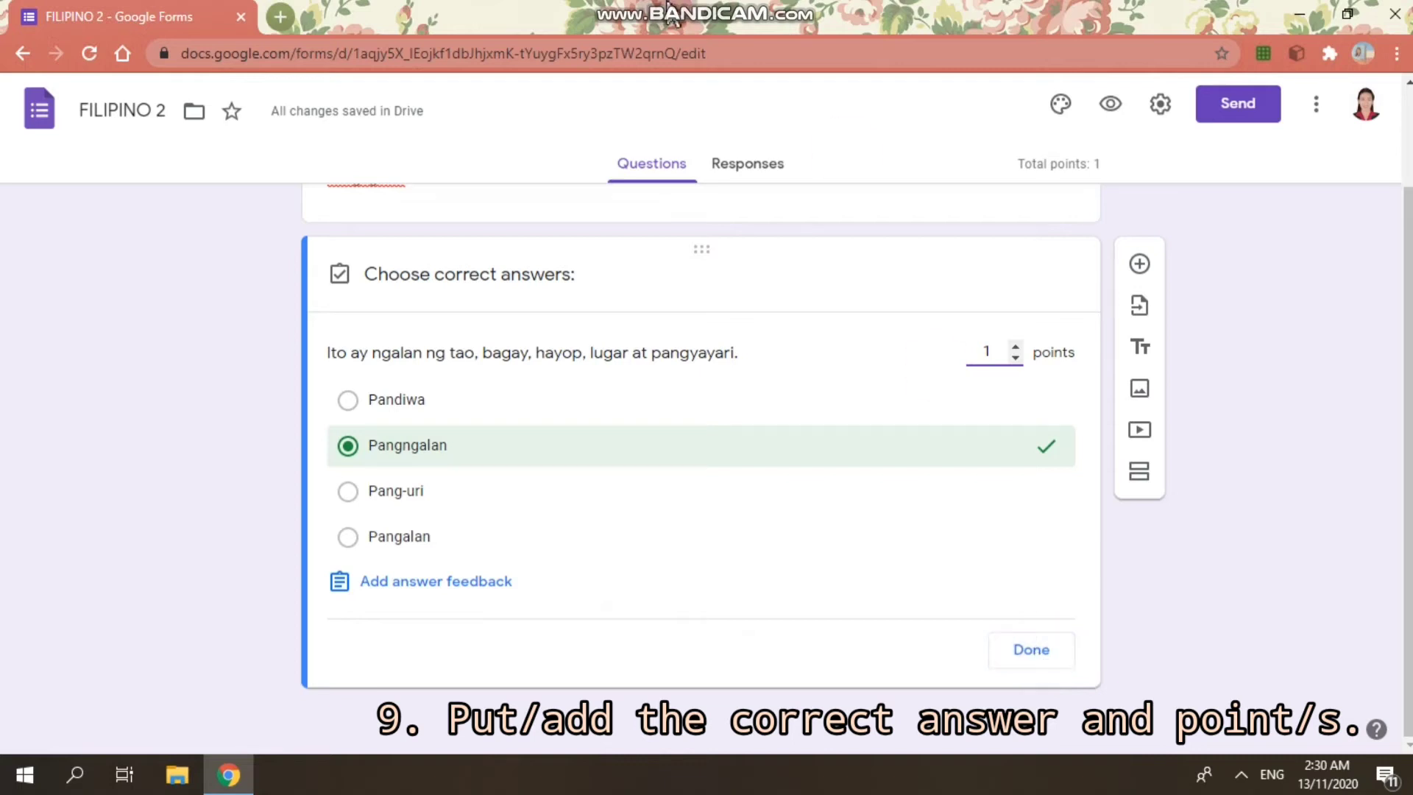
click(1031, 655)
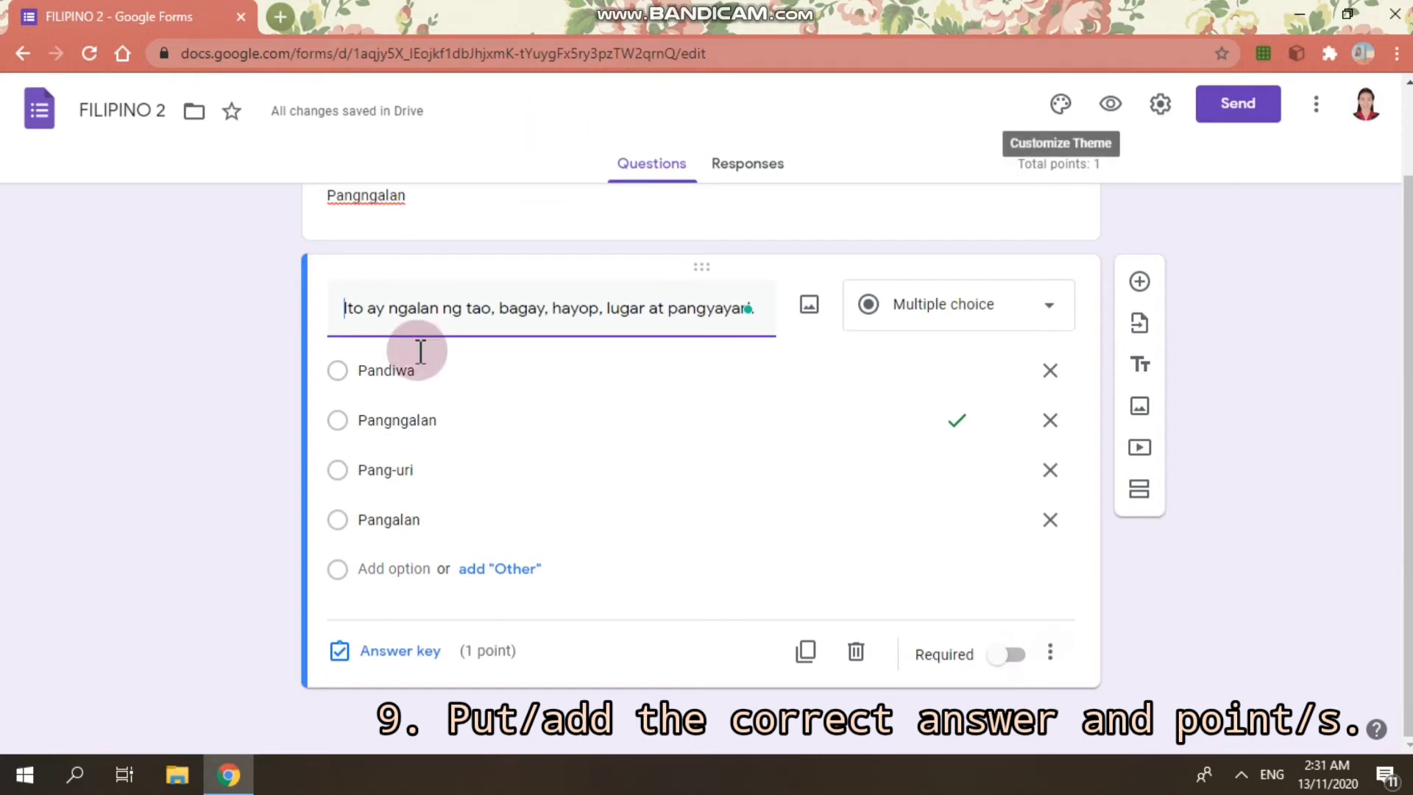
Make the first question required and add a new question below it.
click(956, 422)
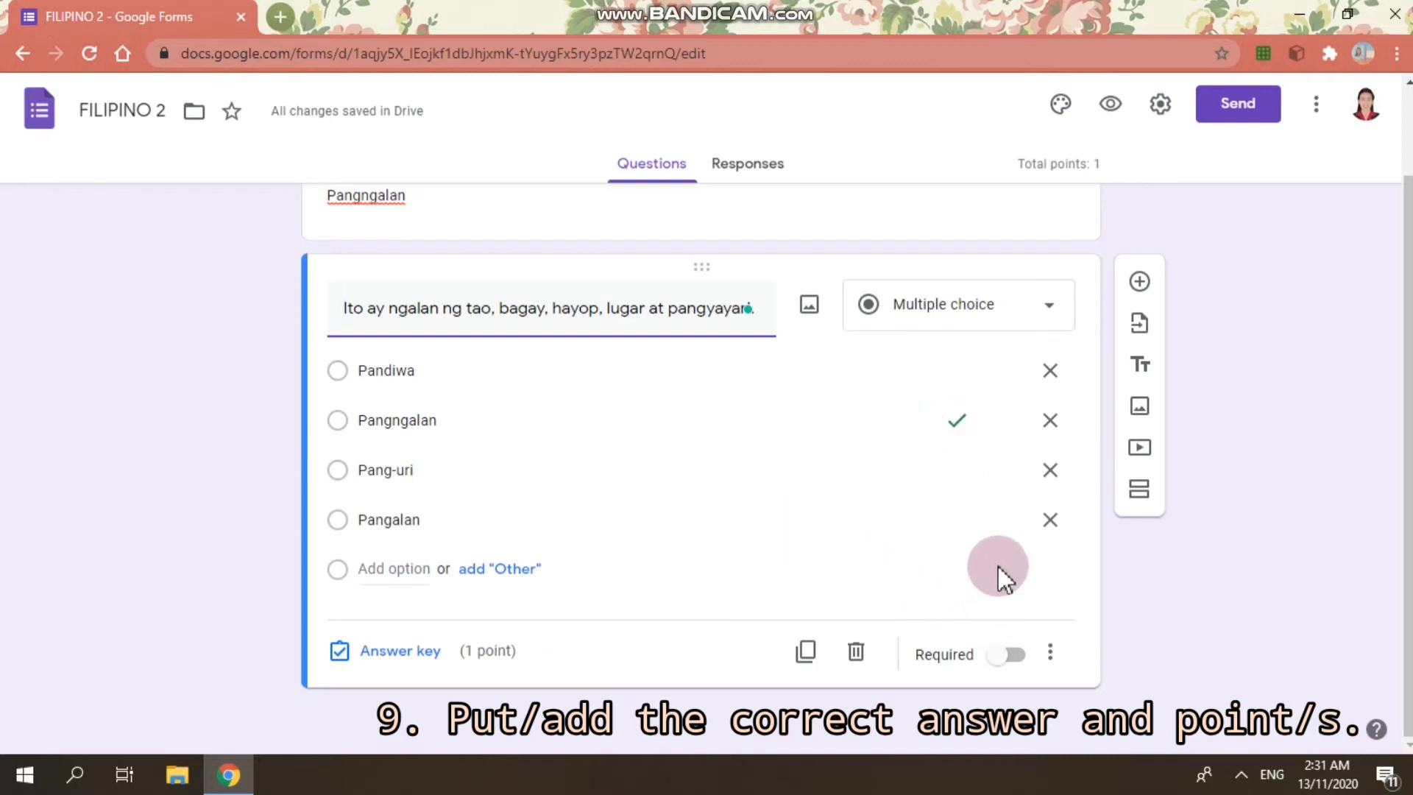
click(1002, 655)
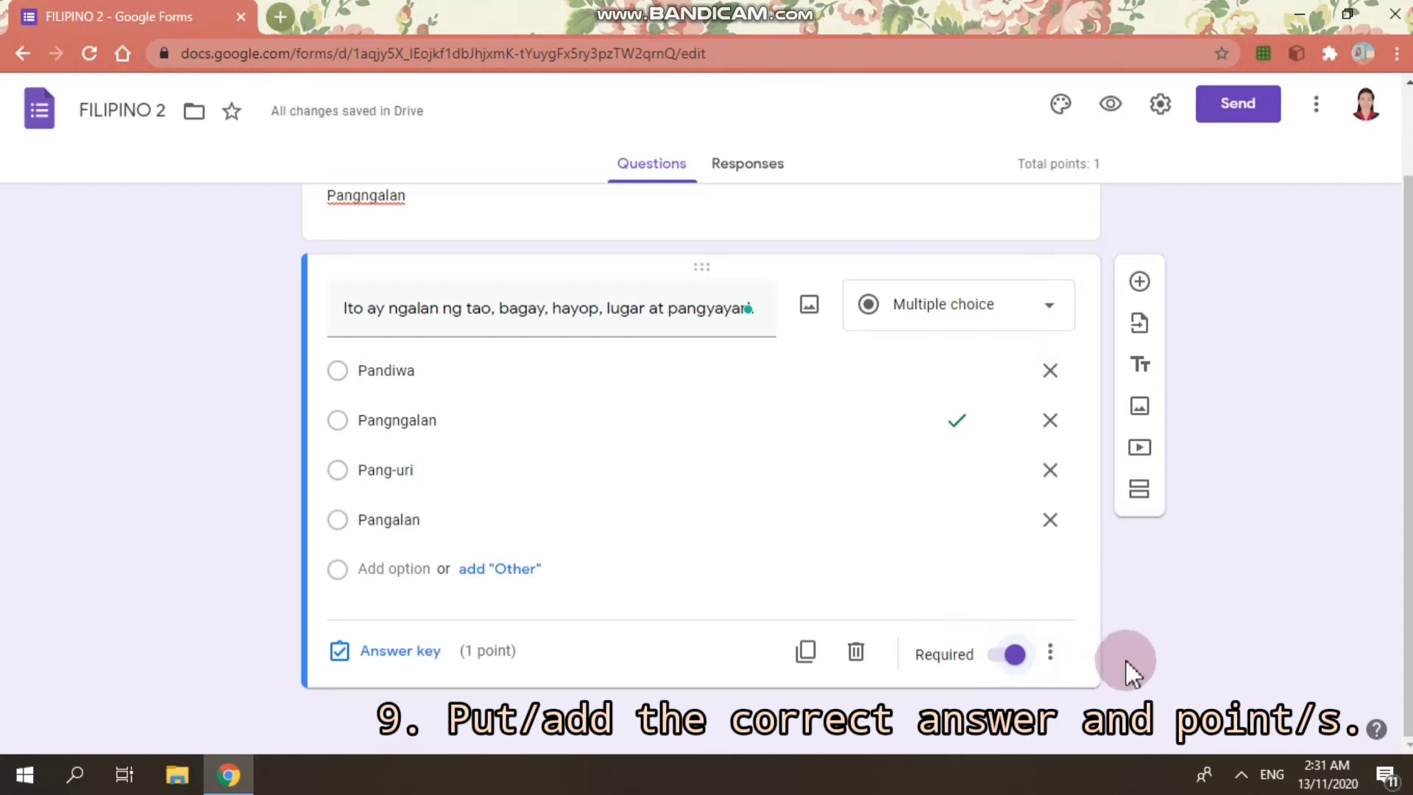
mouse_move(813, 13)
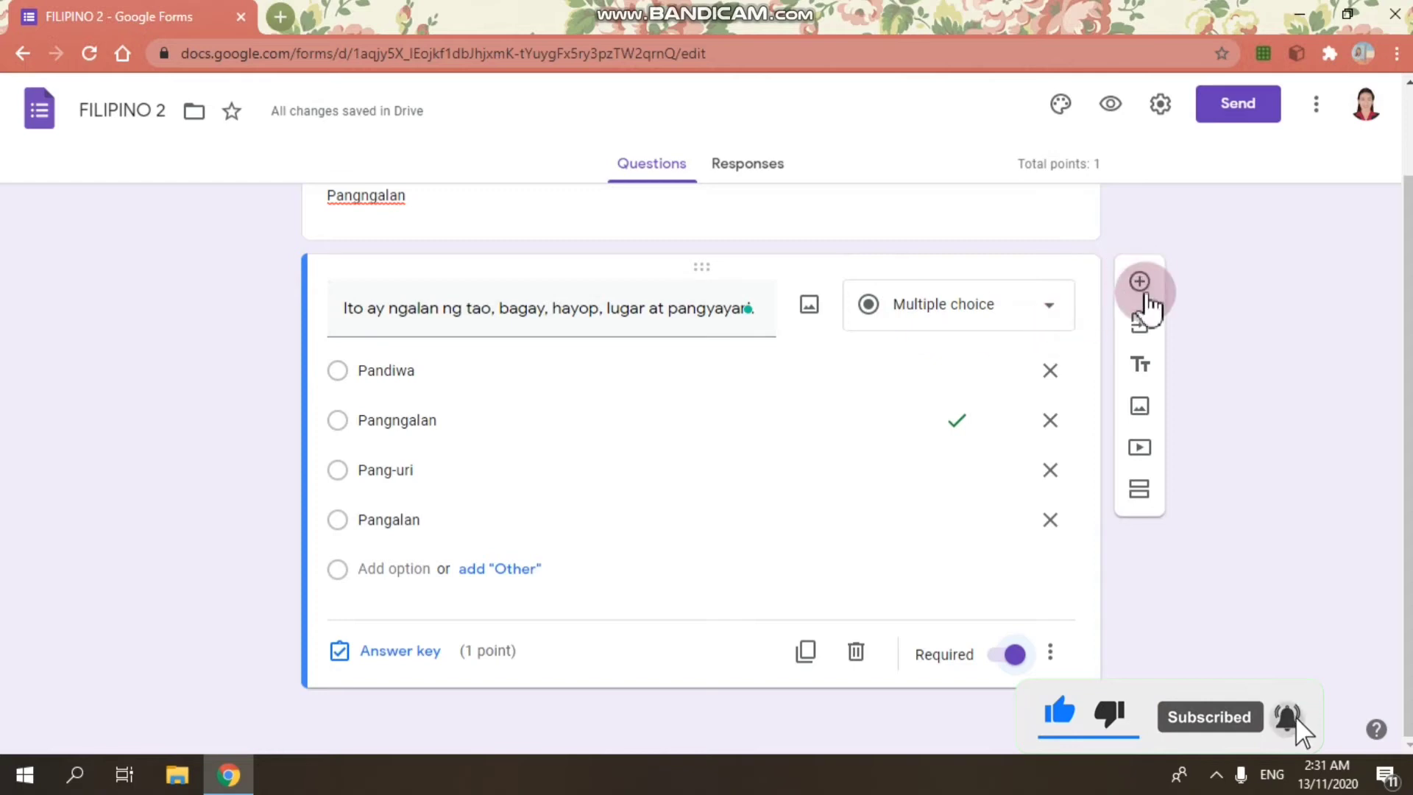
click(1141, 282)
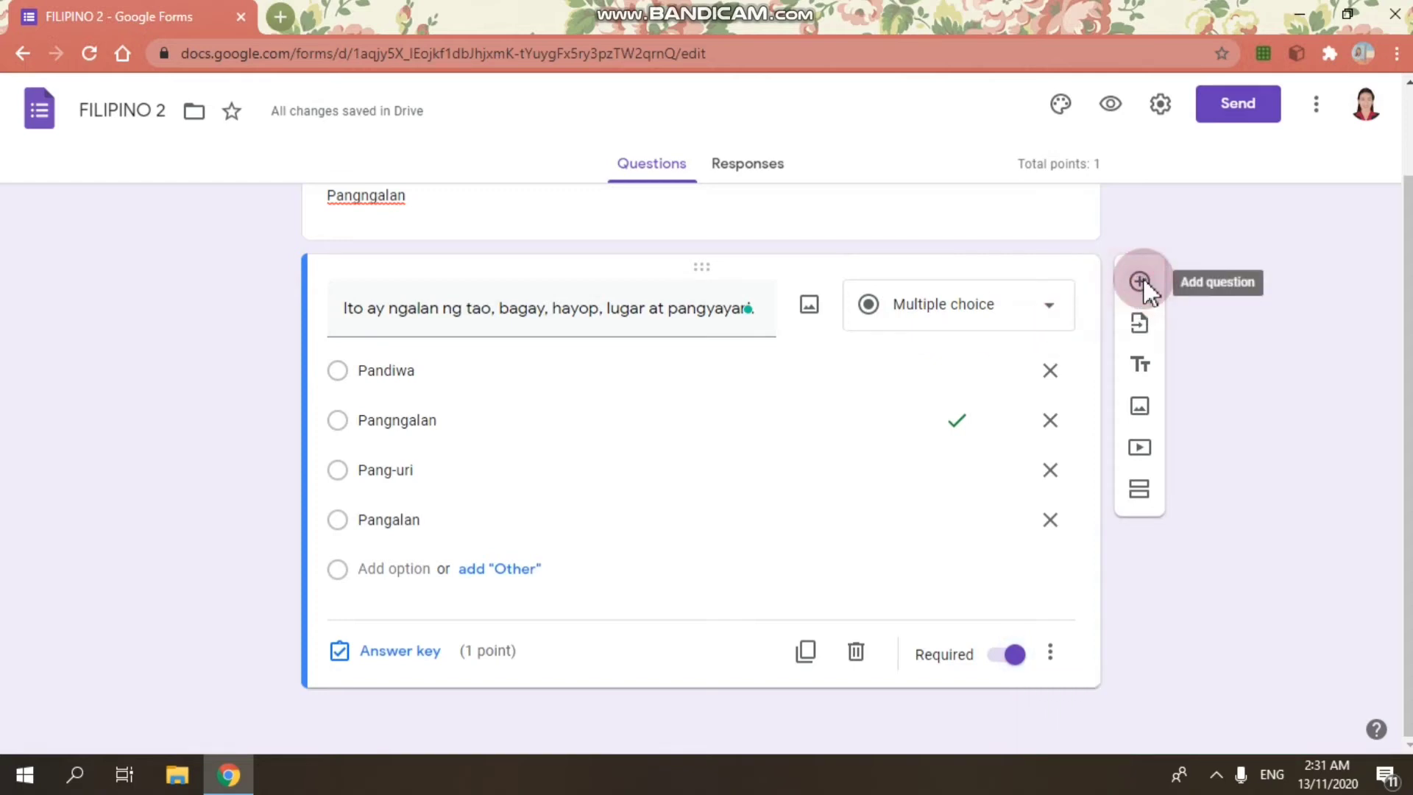
Enter "Ano ang tinutukoy ng nasa larawan?" as the text of the new second question.
scroll(1090, 298, up, 2)
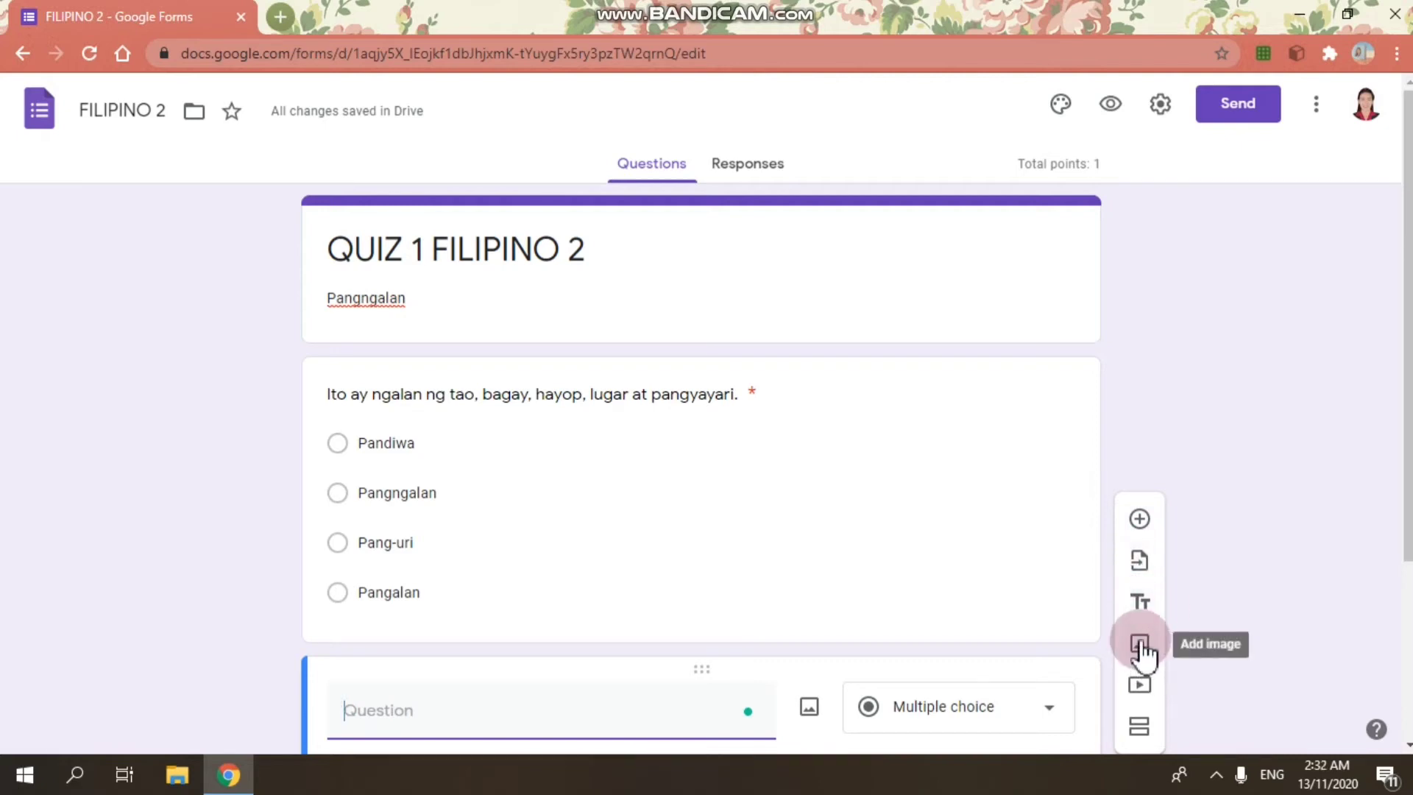
scroll(1141, 652, down, 2)
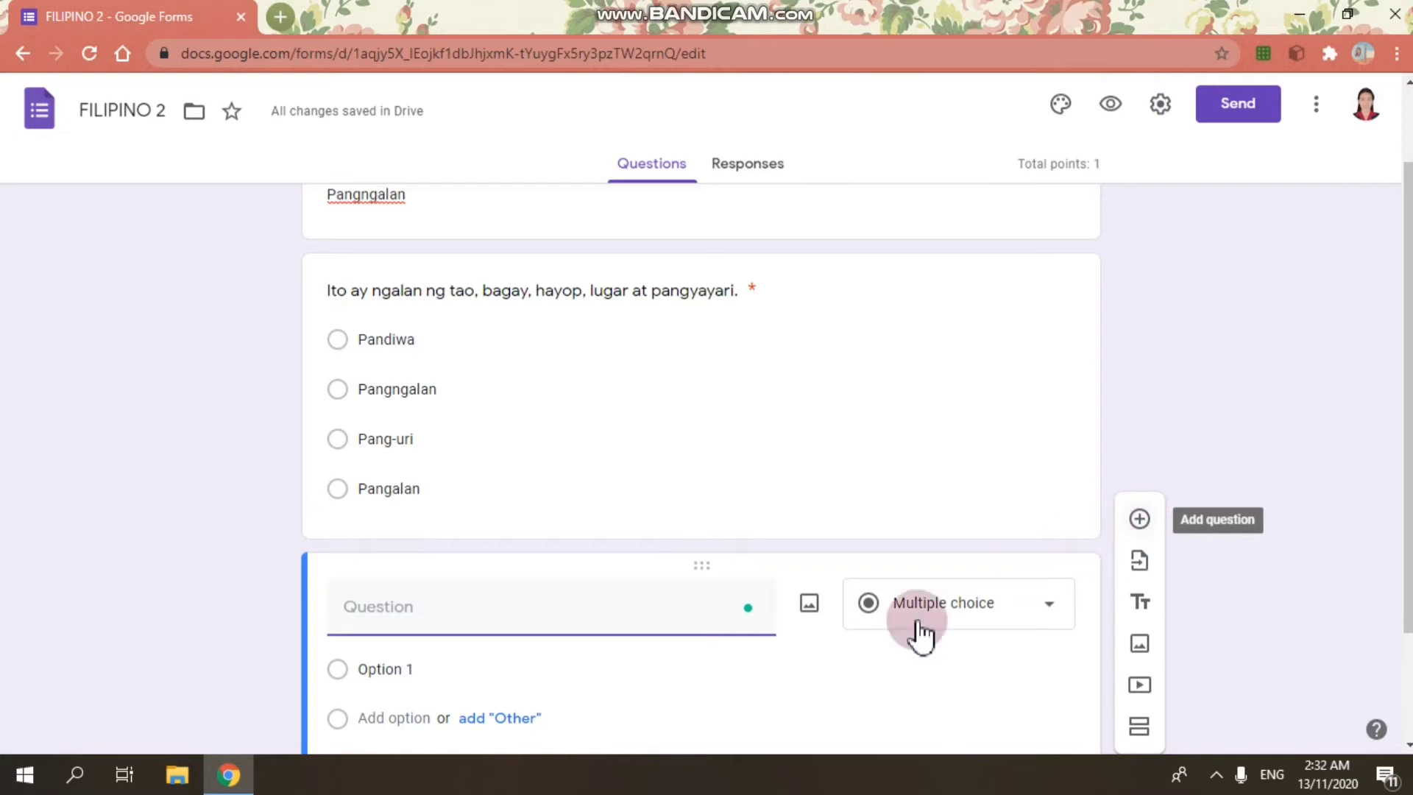
click(590, 589)
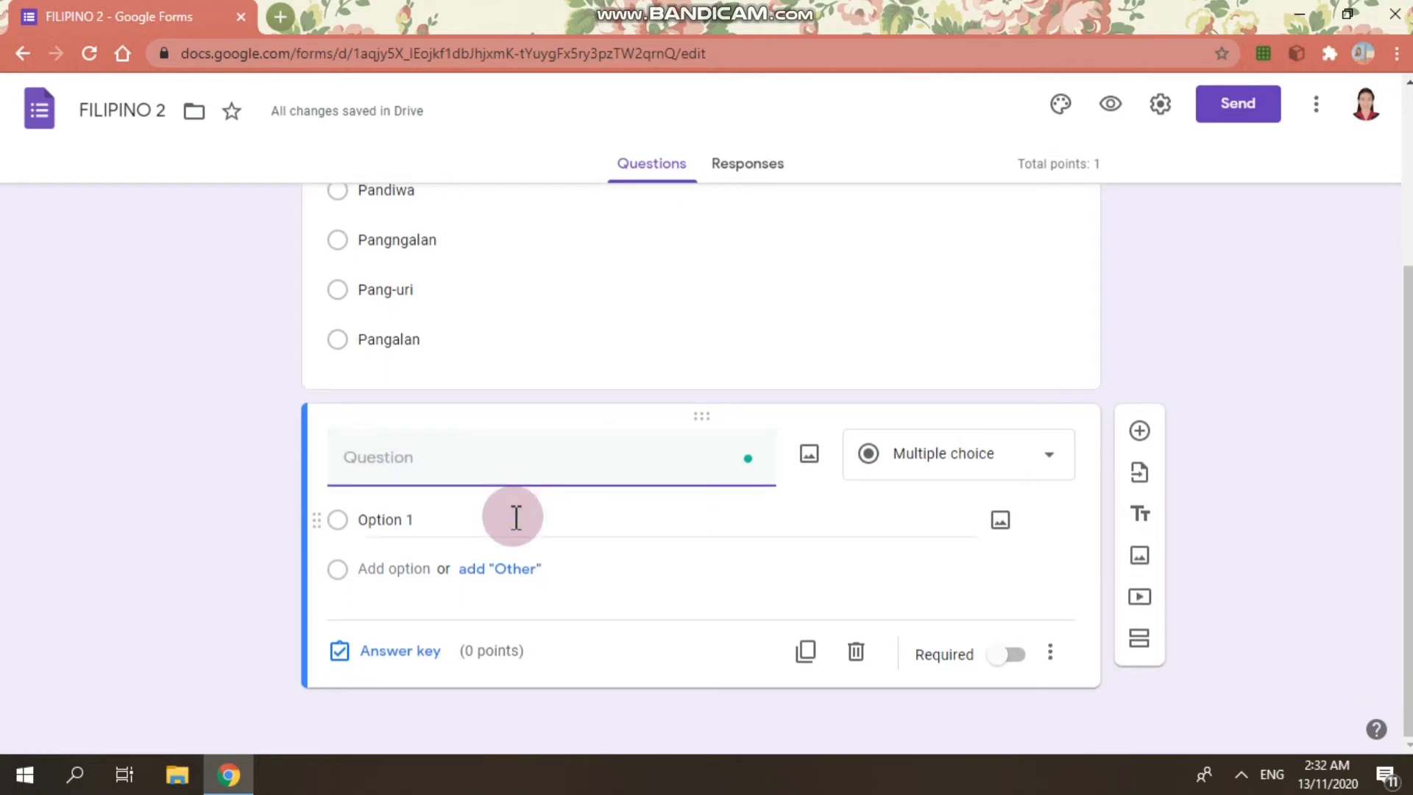
text(A)
key(BackSpace)
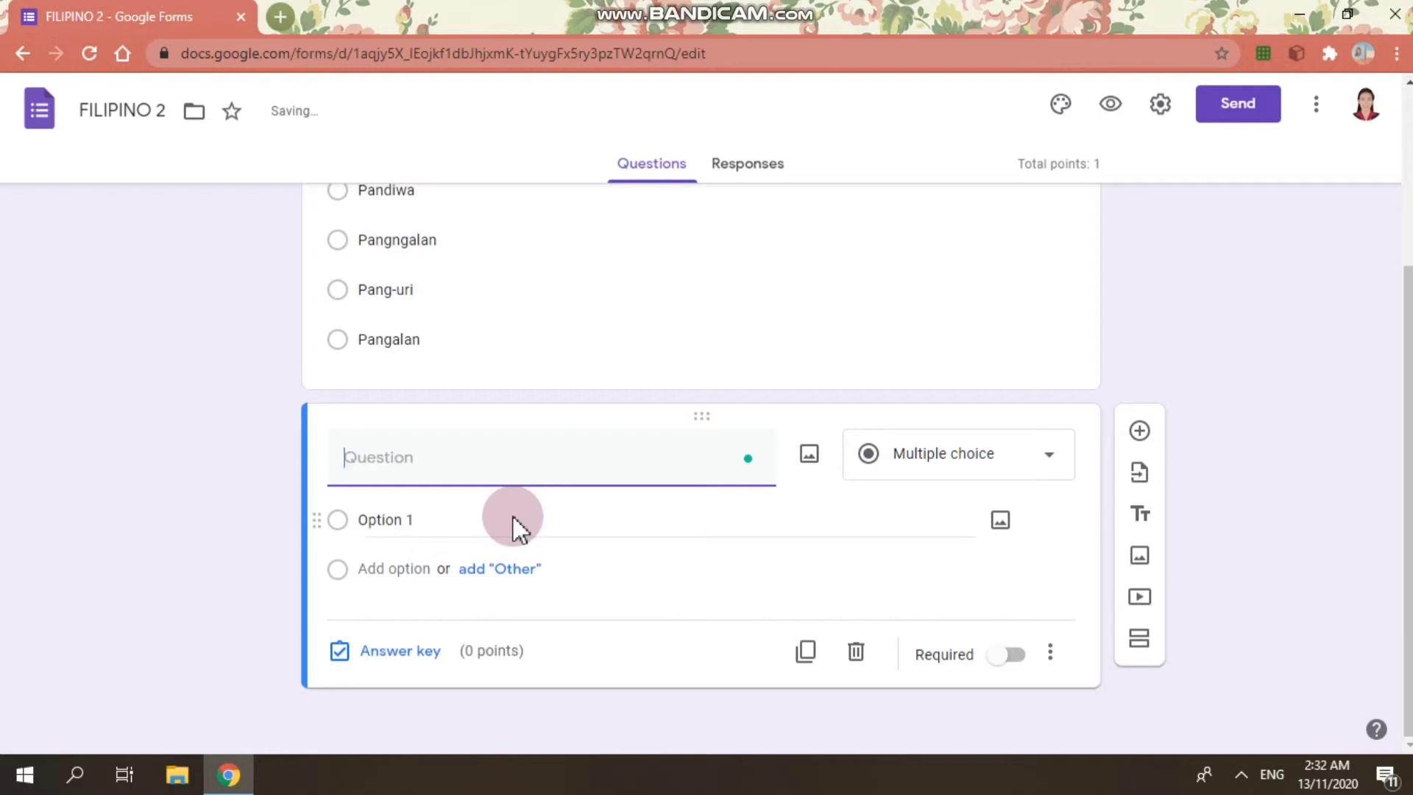
text(Ano)
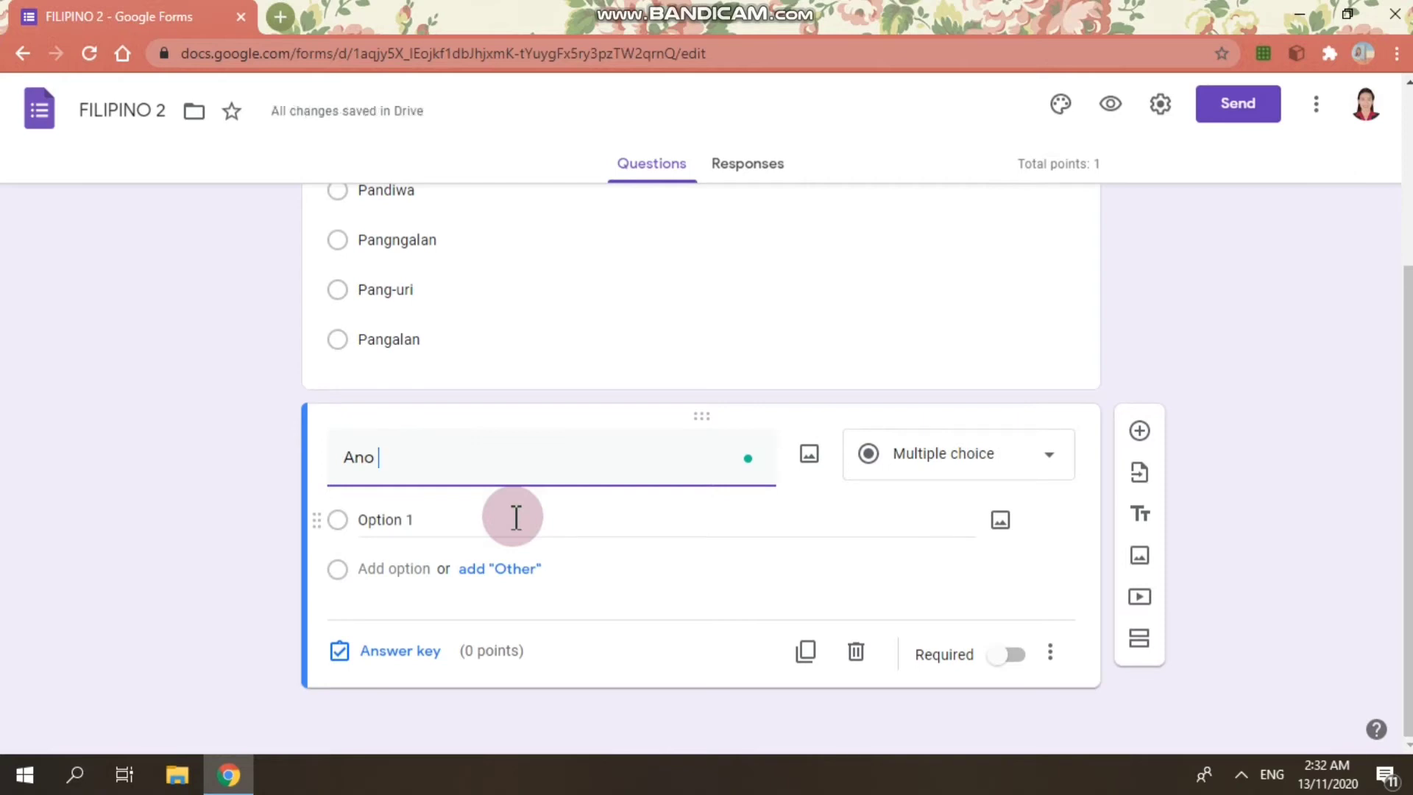
text( ang uri)
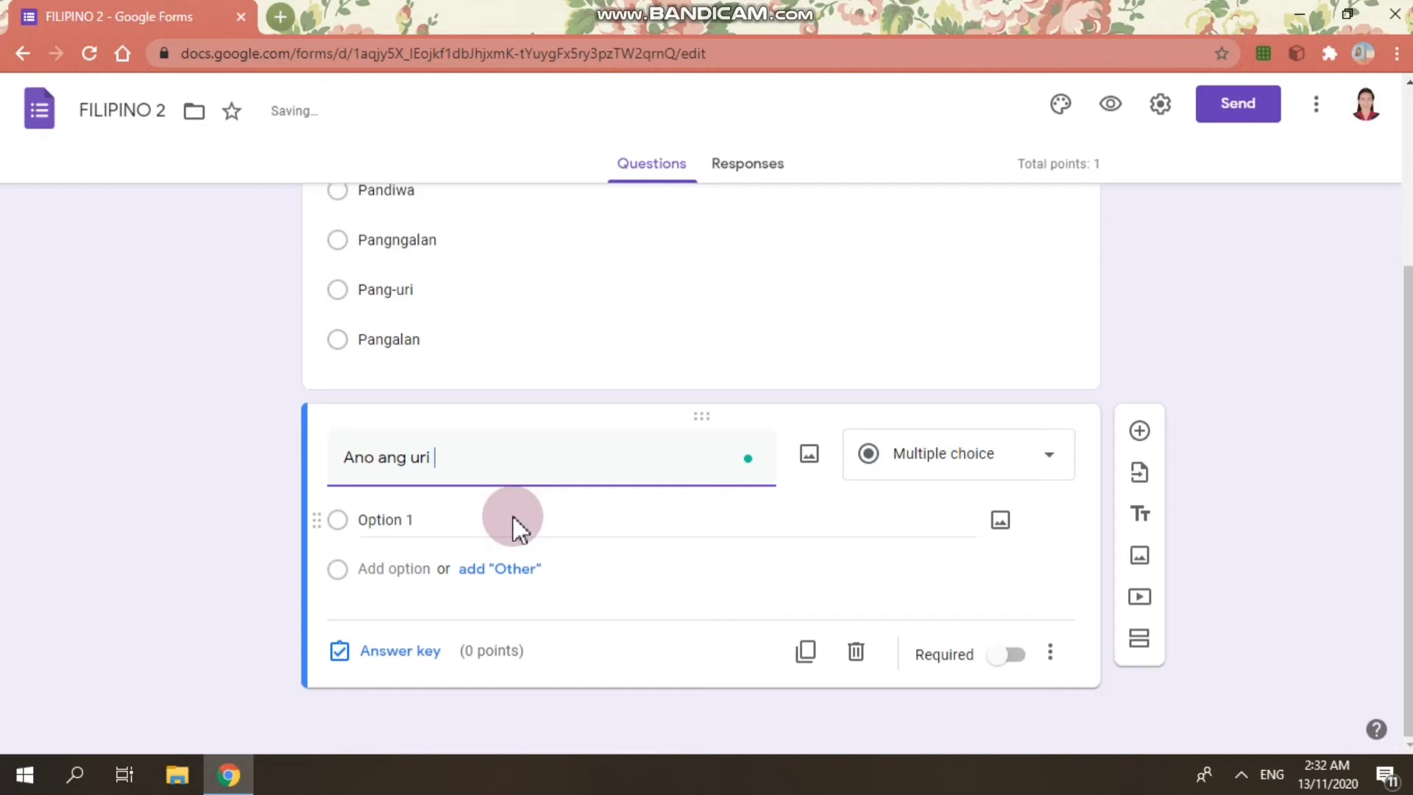
key(BackSpace)
key(BackSpace)
key(BackSpace)
key(BackSpace)
text(tinuk)
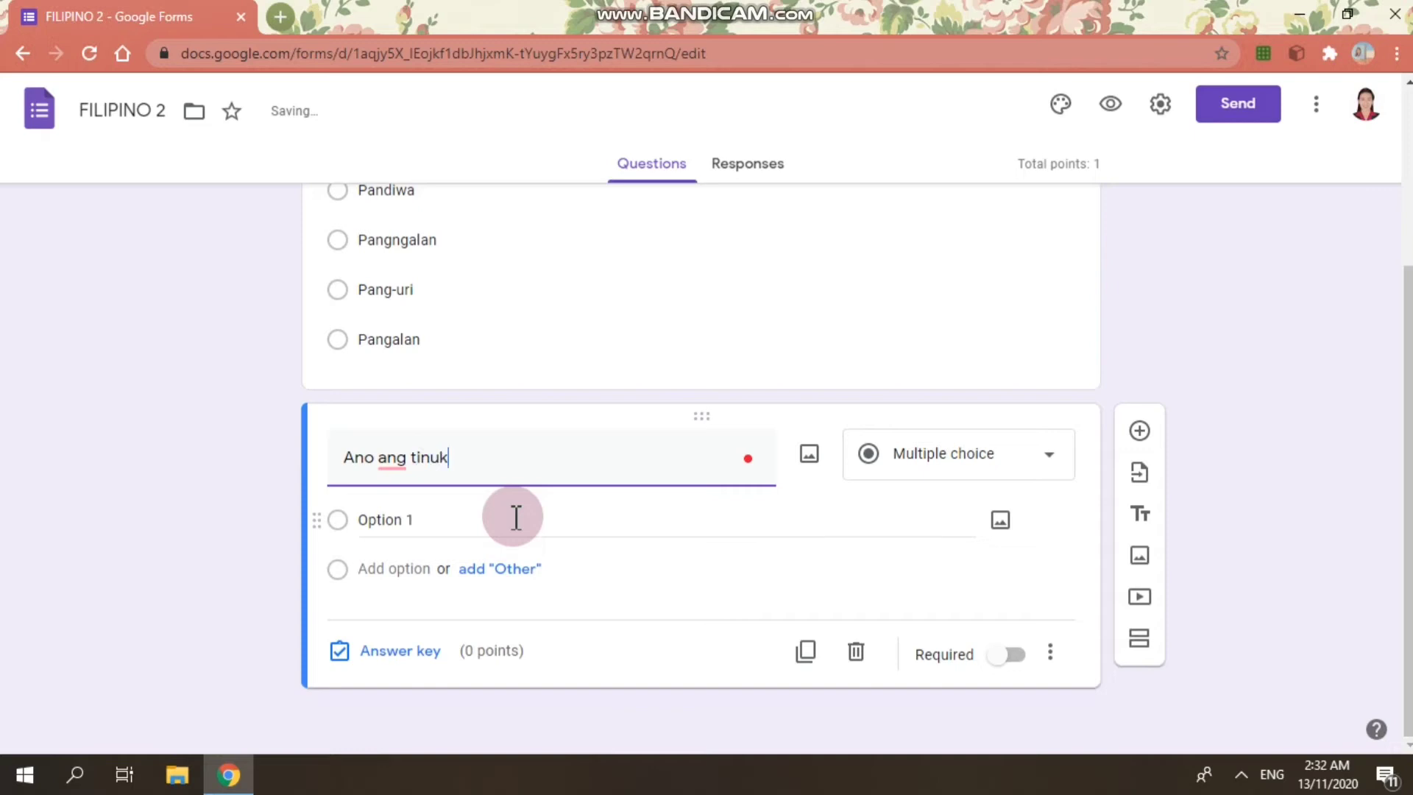
key(BackSpace)
text(tuki)
key(BackSpace)
text(oy ng nasa)
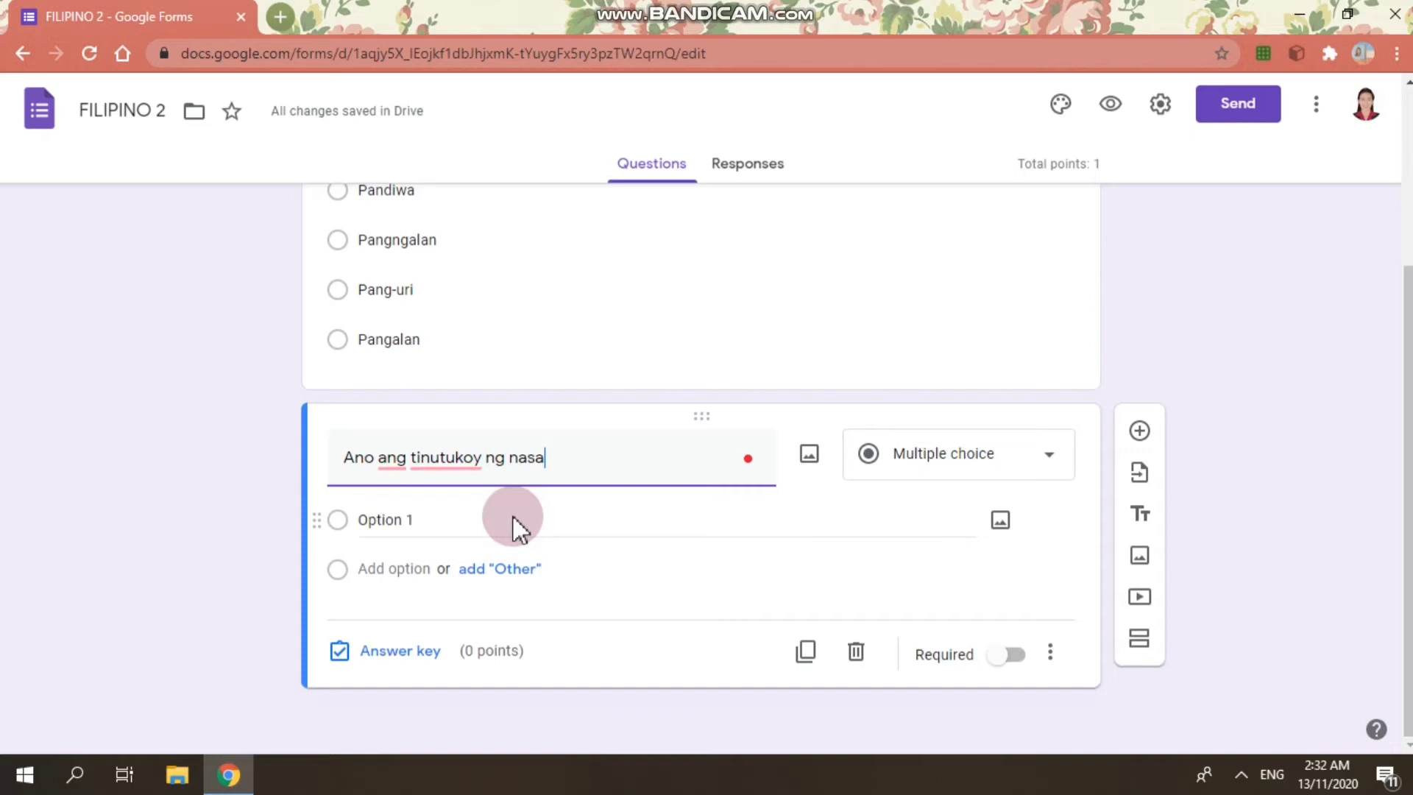
text( larawan)
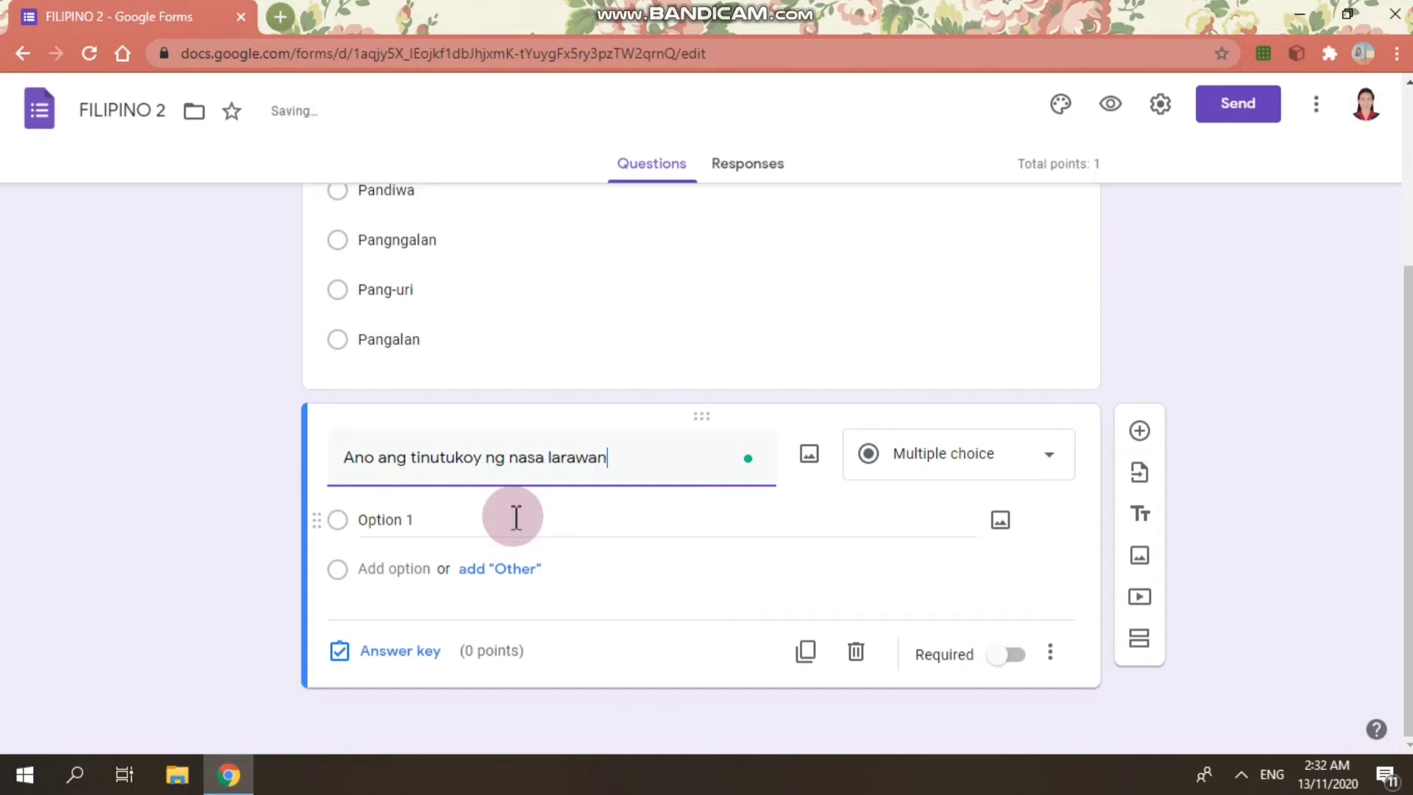
text(?)
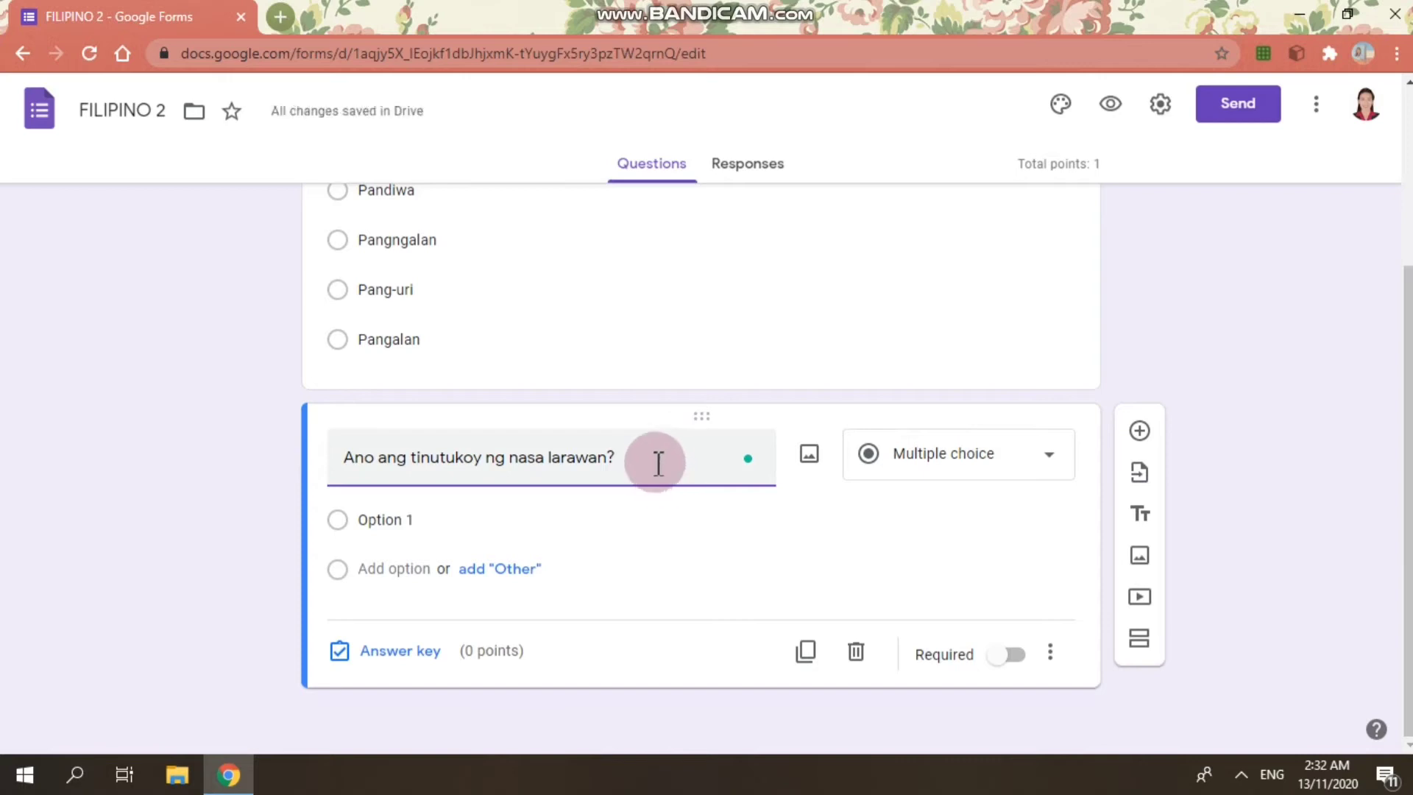
Replace the second question's text with "Ito ay payong. Ang salitang payong ay ngalan ng ___?".
drag(657, 462, 298, 452)
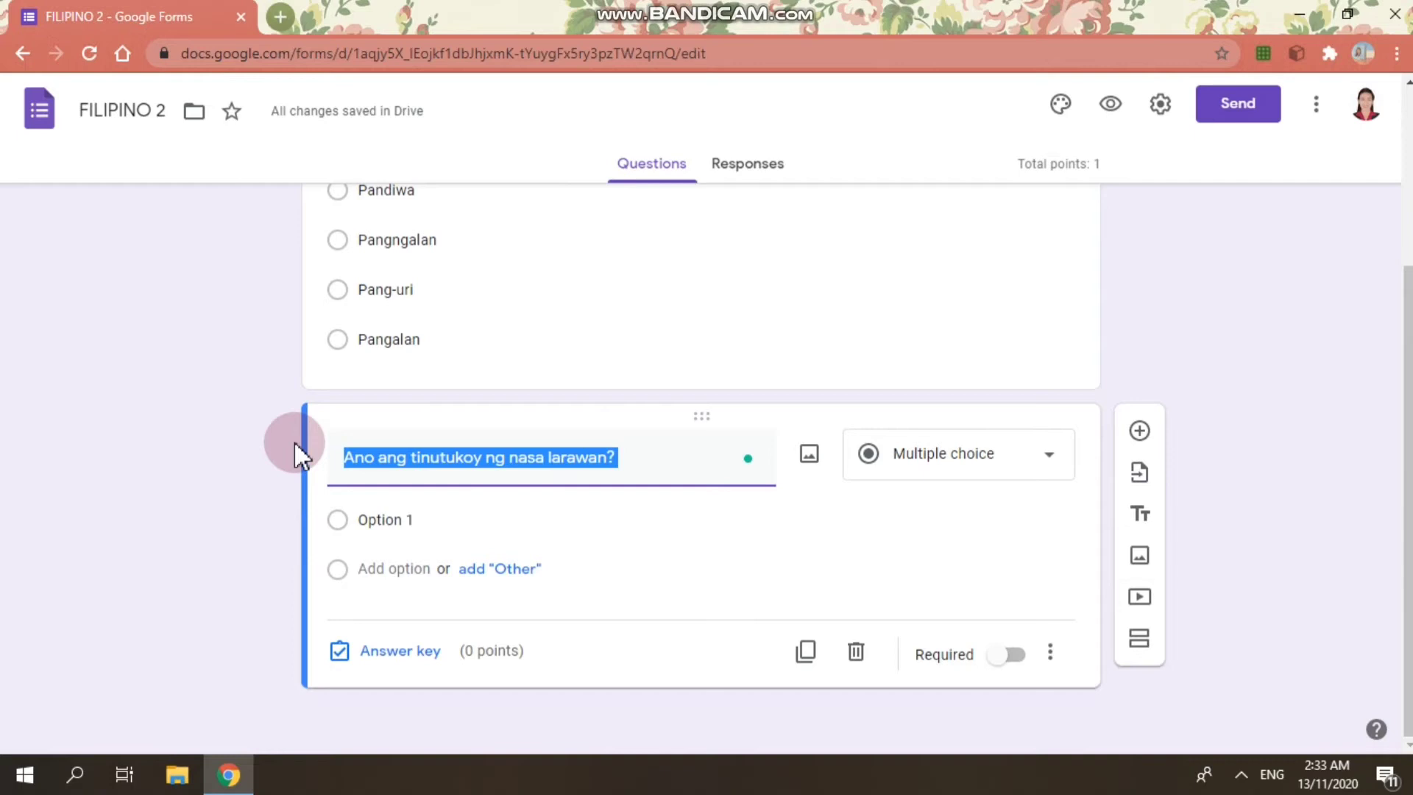
key(BackSpace)
click(379, 477)
text(Ito ay pang)
key(BackSpace)
key(BackSpace)
text(yong )
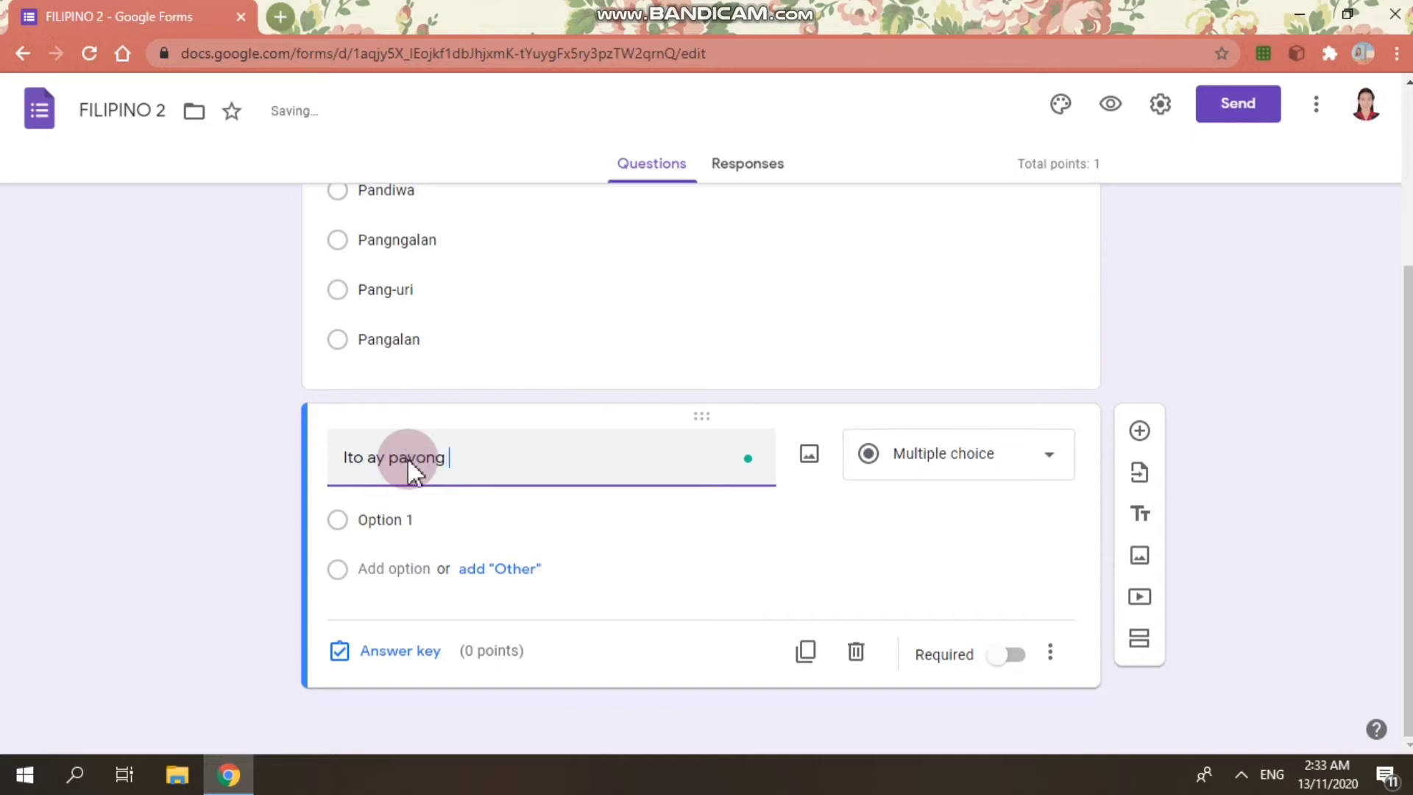
text(.Ang sa)
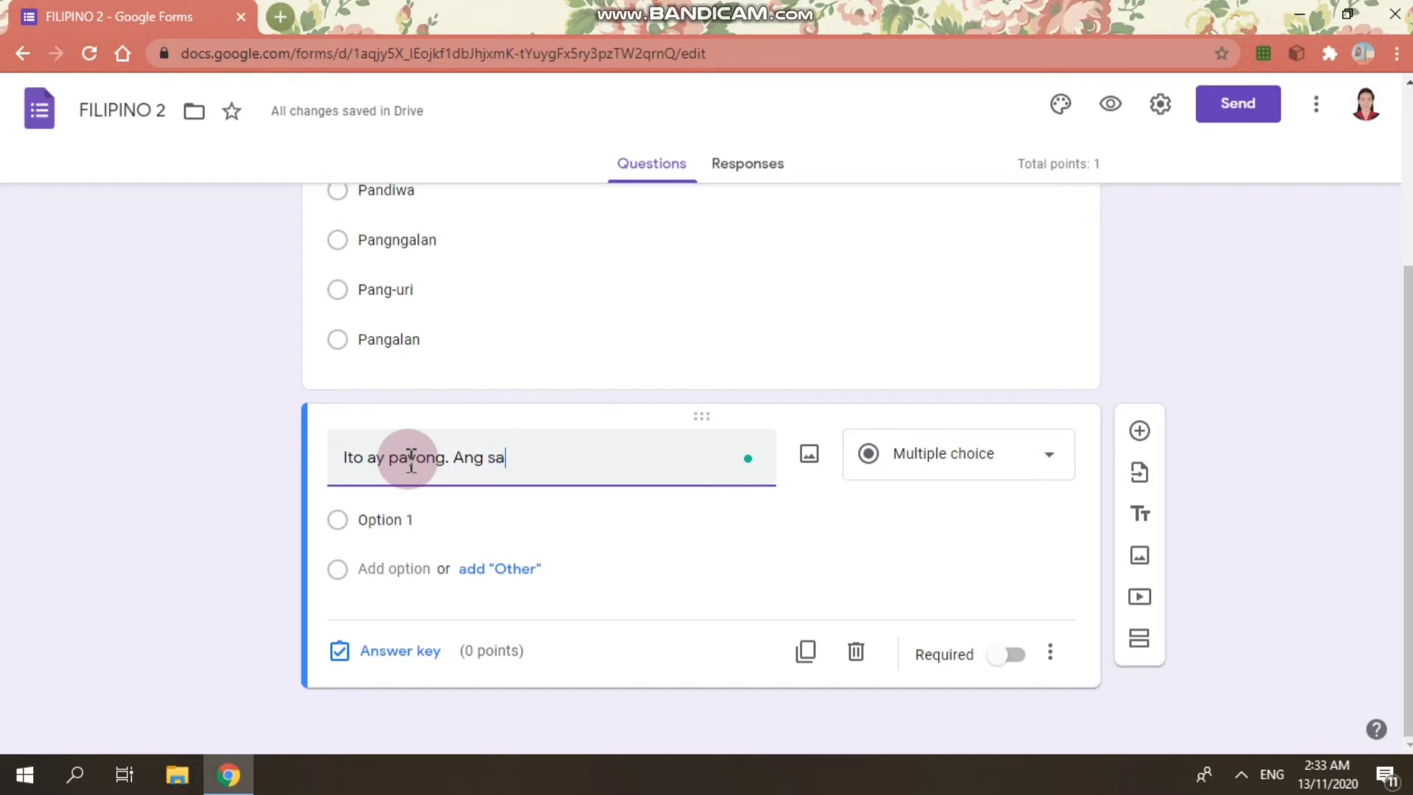
text(litang payong ay nag)
key(BackSpace)
key(BackSpace)
text(galan ng)
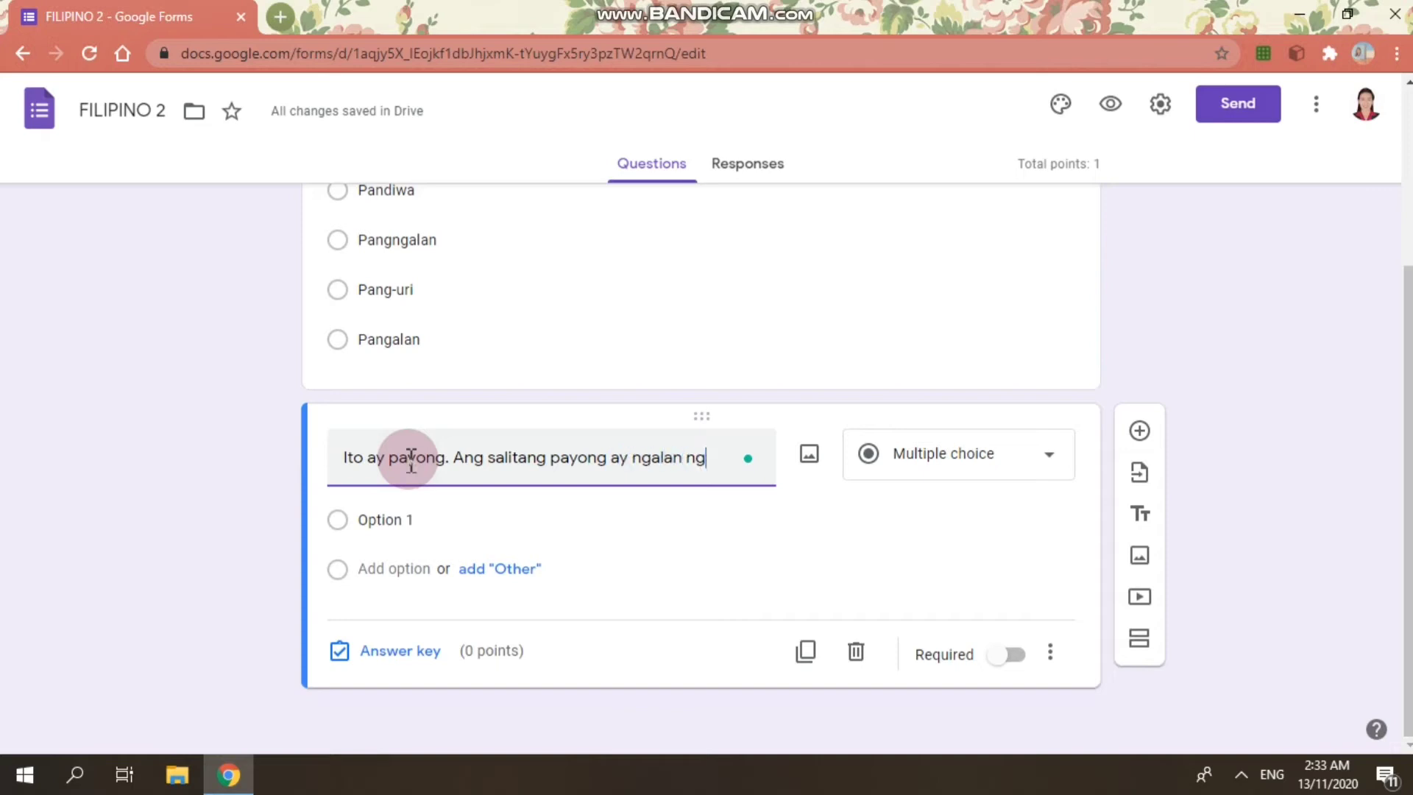
text( ___?)
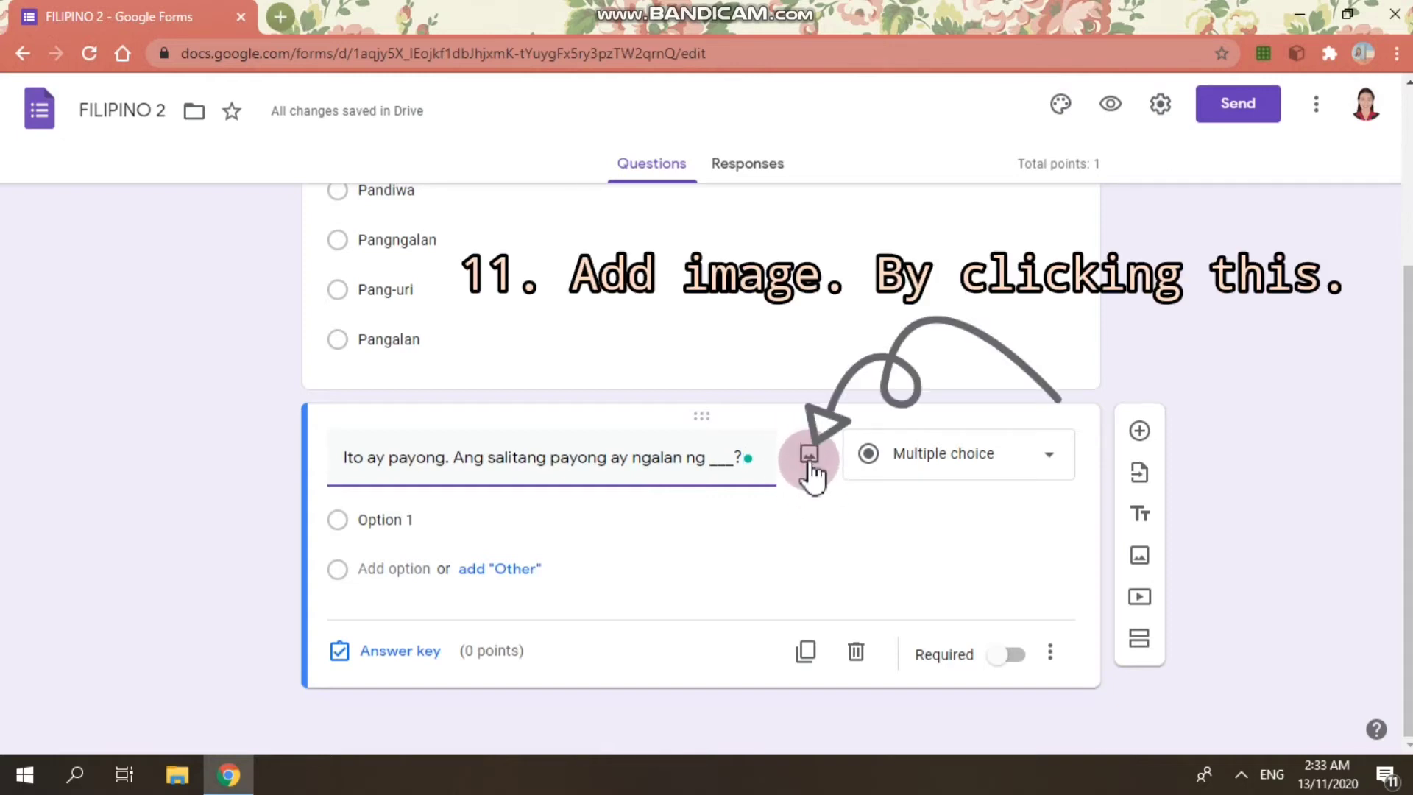
Start inserting an image into the second question and search Google Images for "payong".
click(808, 453)
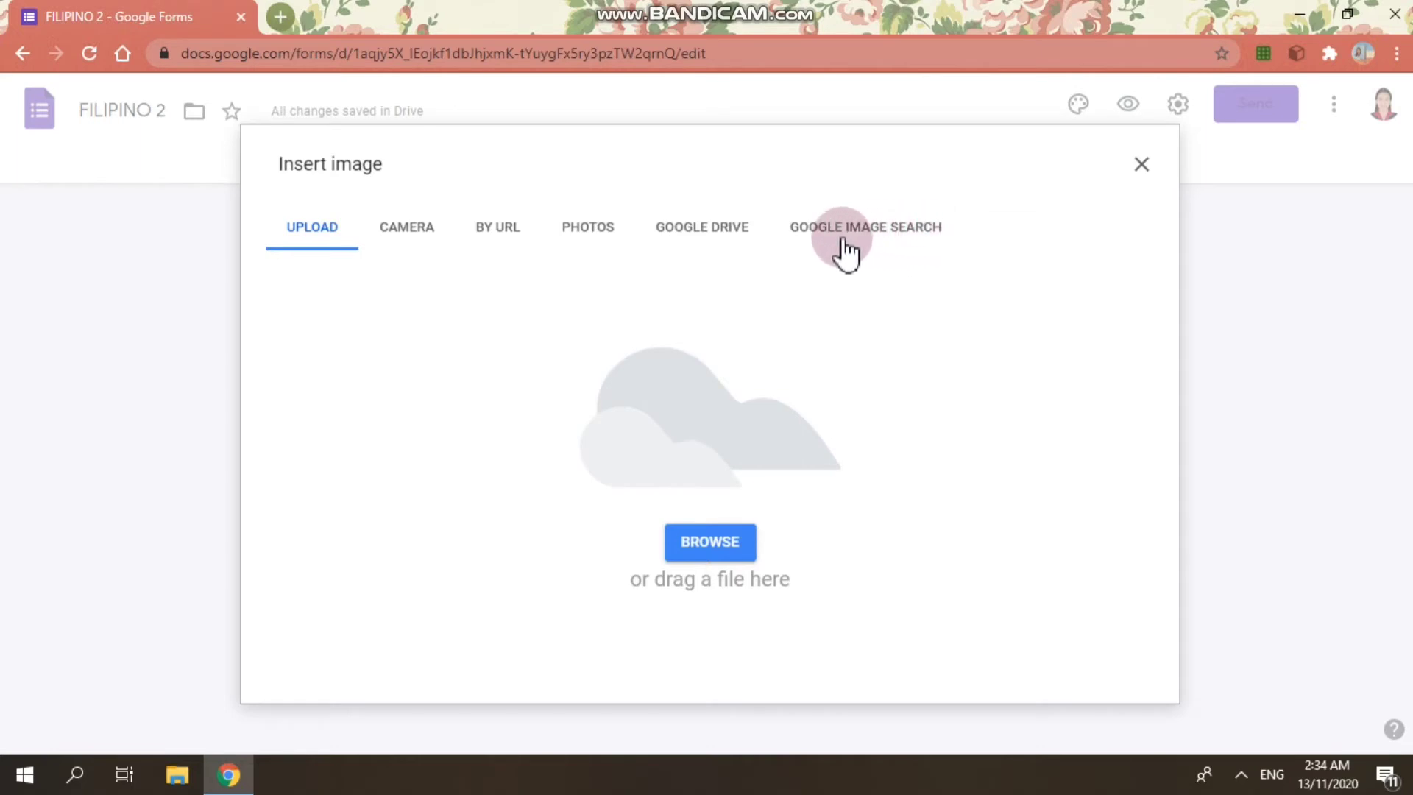
click(893, 243)
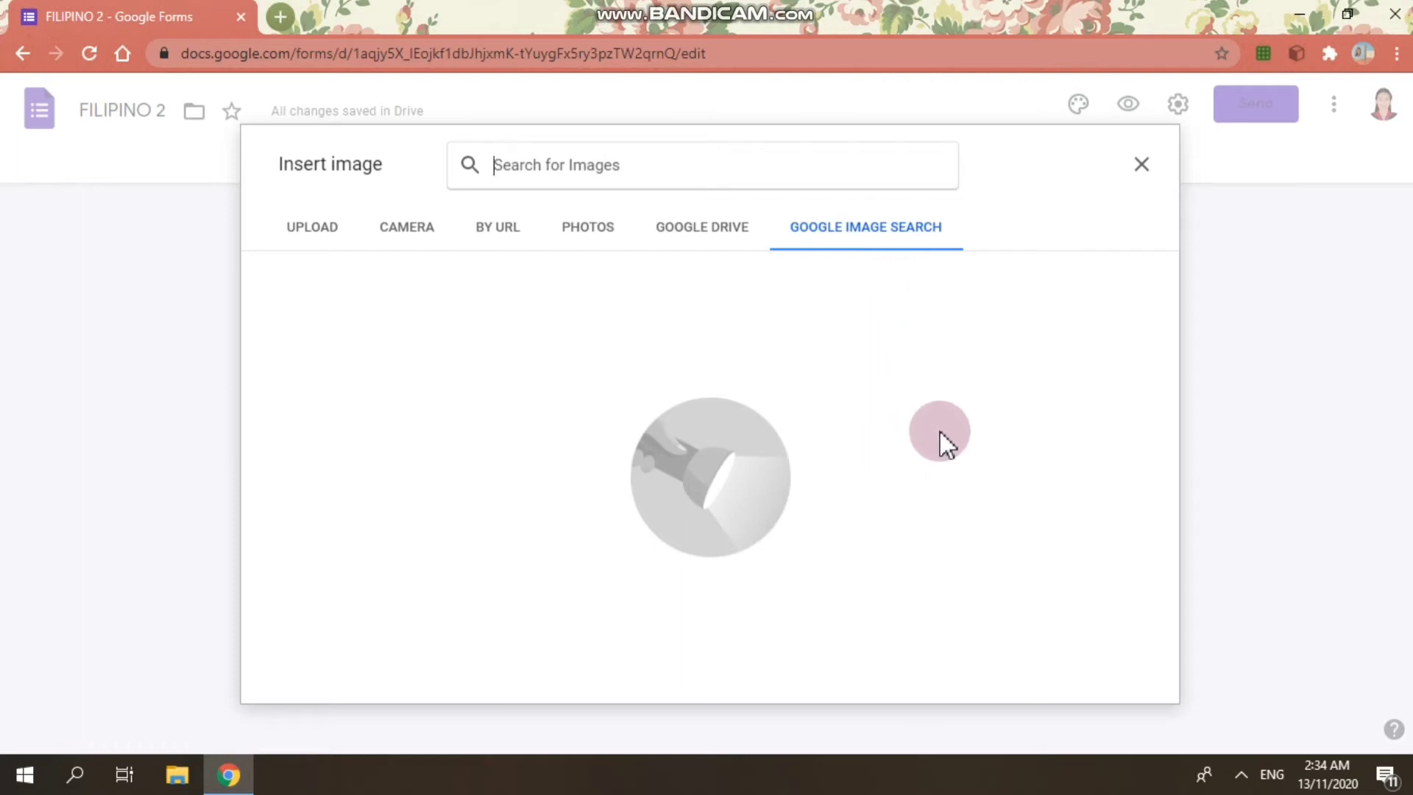
click(580, 177)
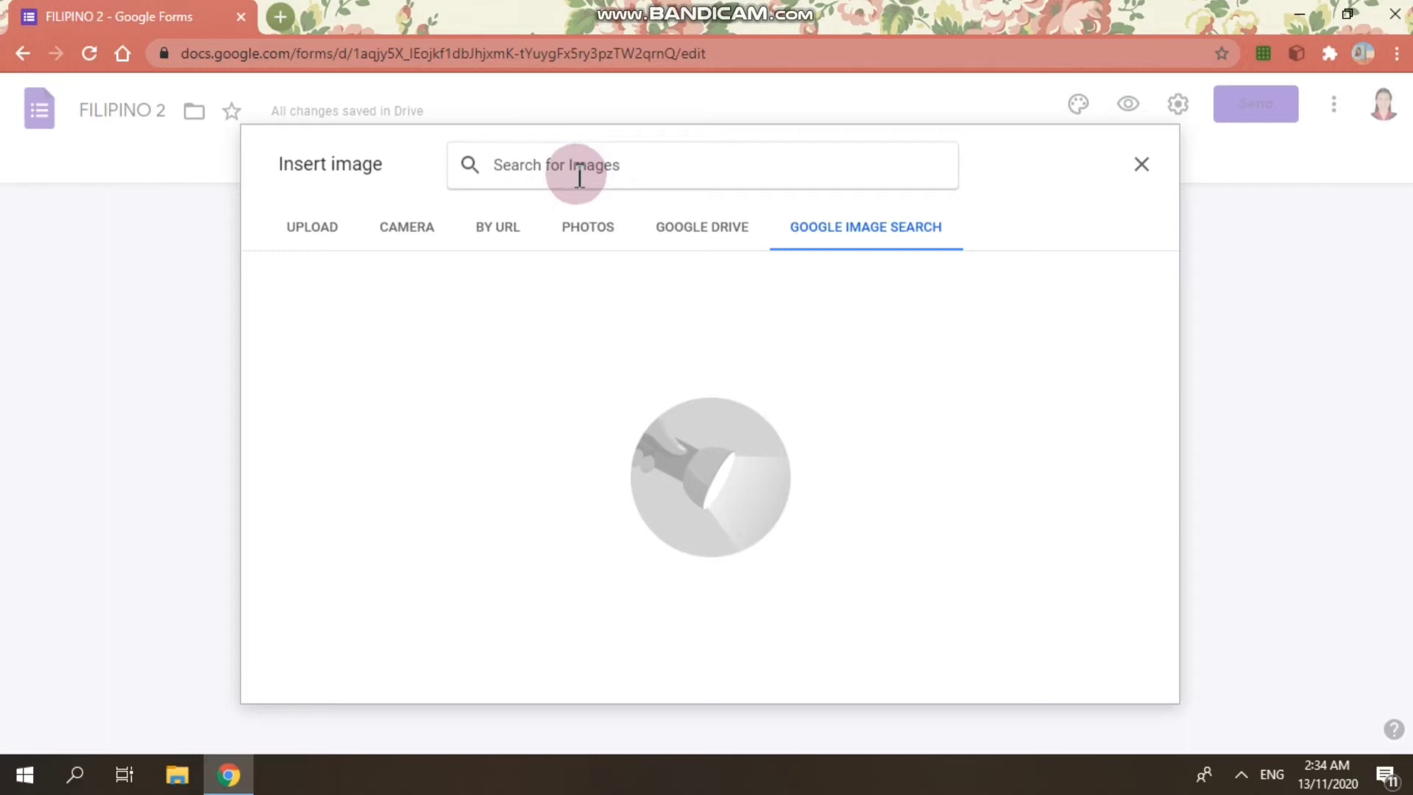
text(payong)
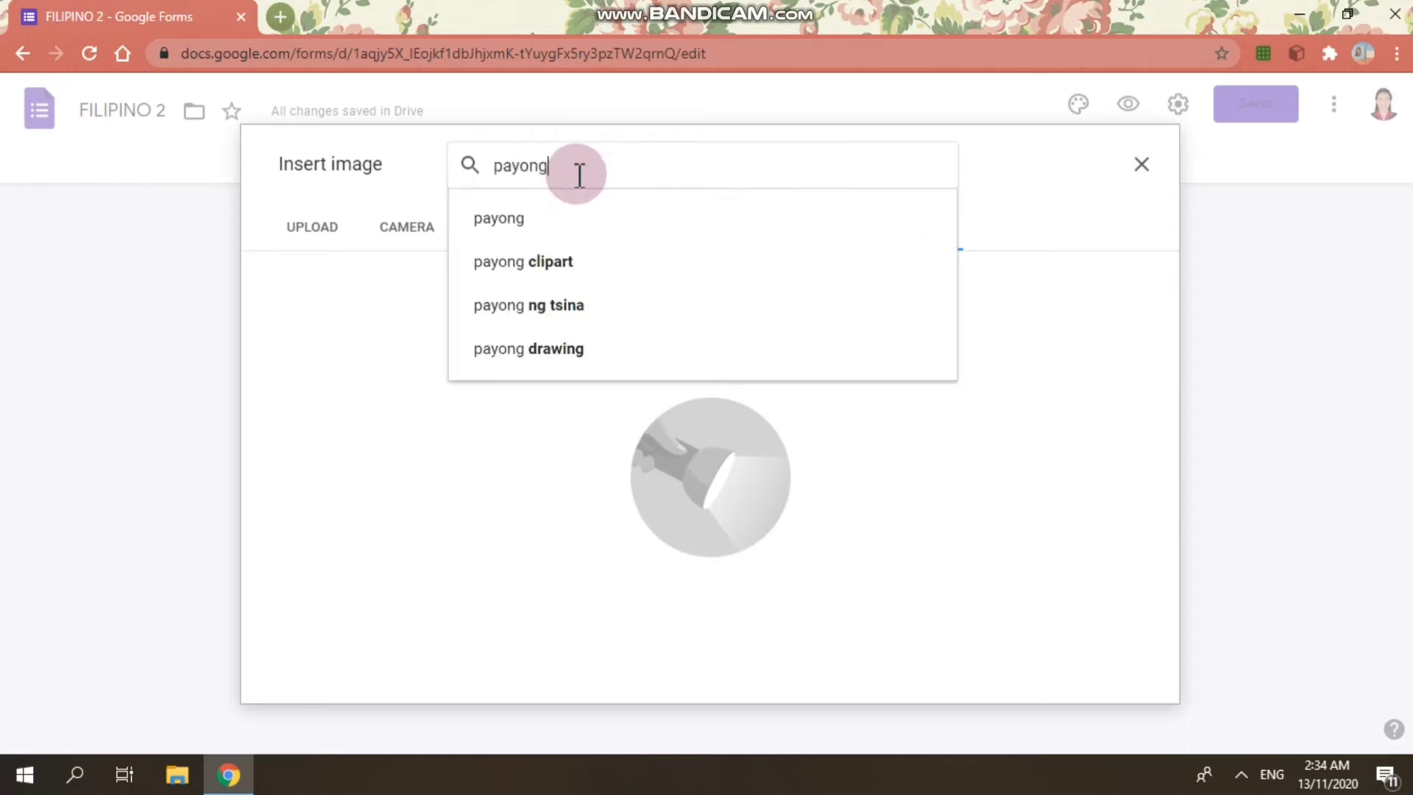
key(Return)
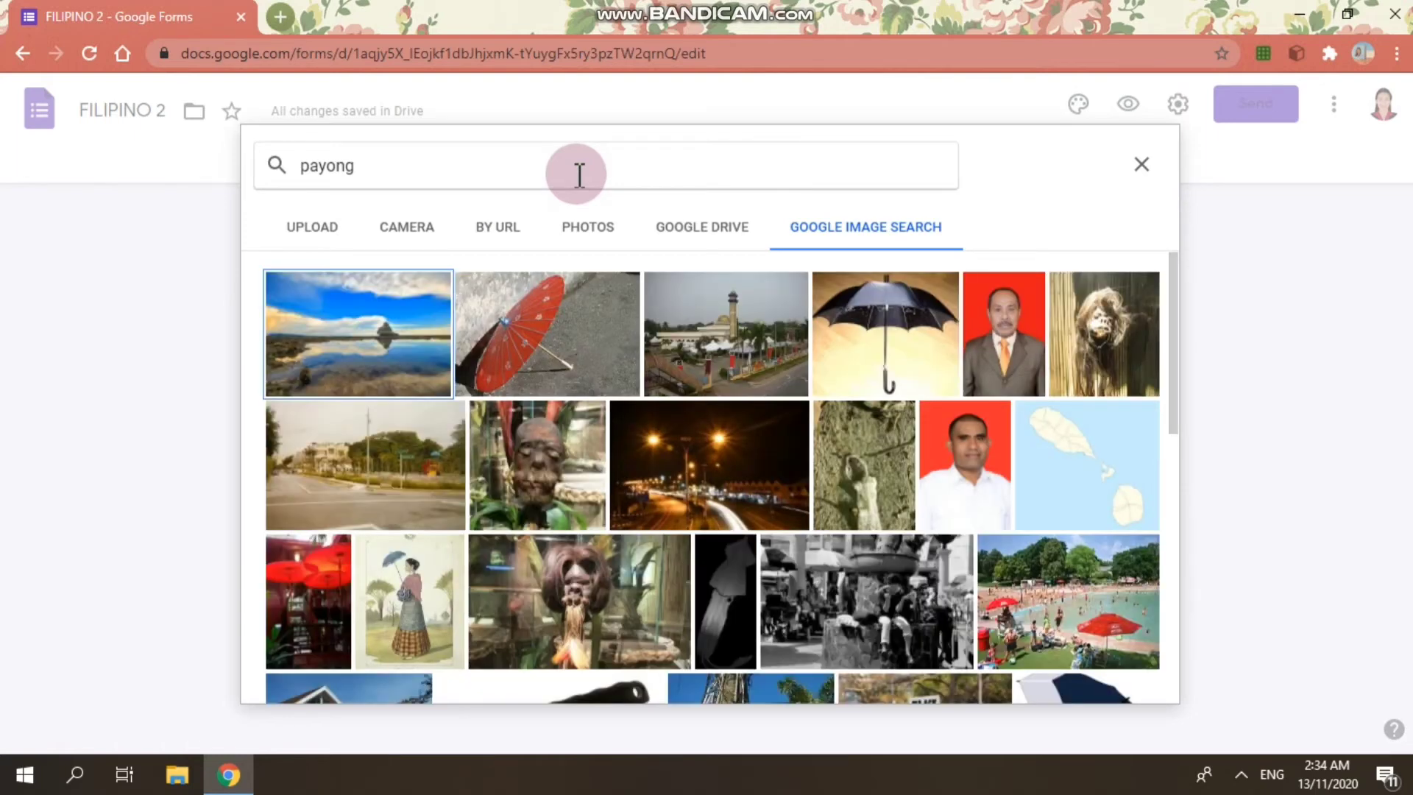
Change the image search term to "umbrella" and run the search.
click(580, 174)
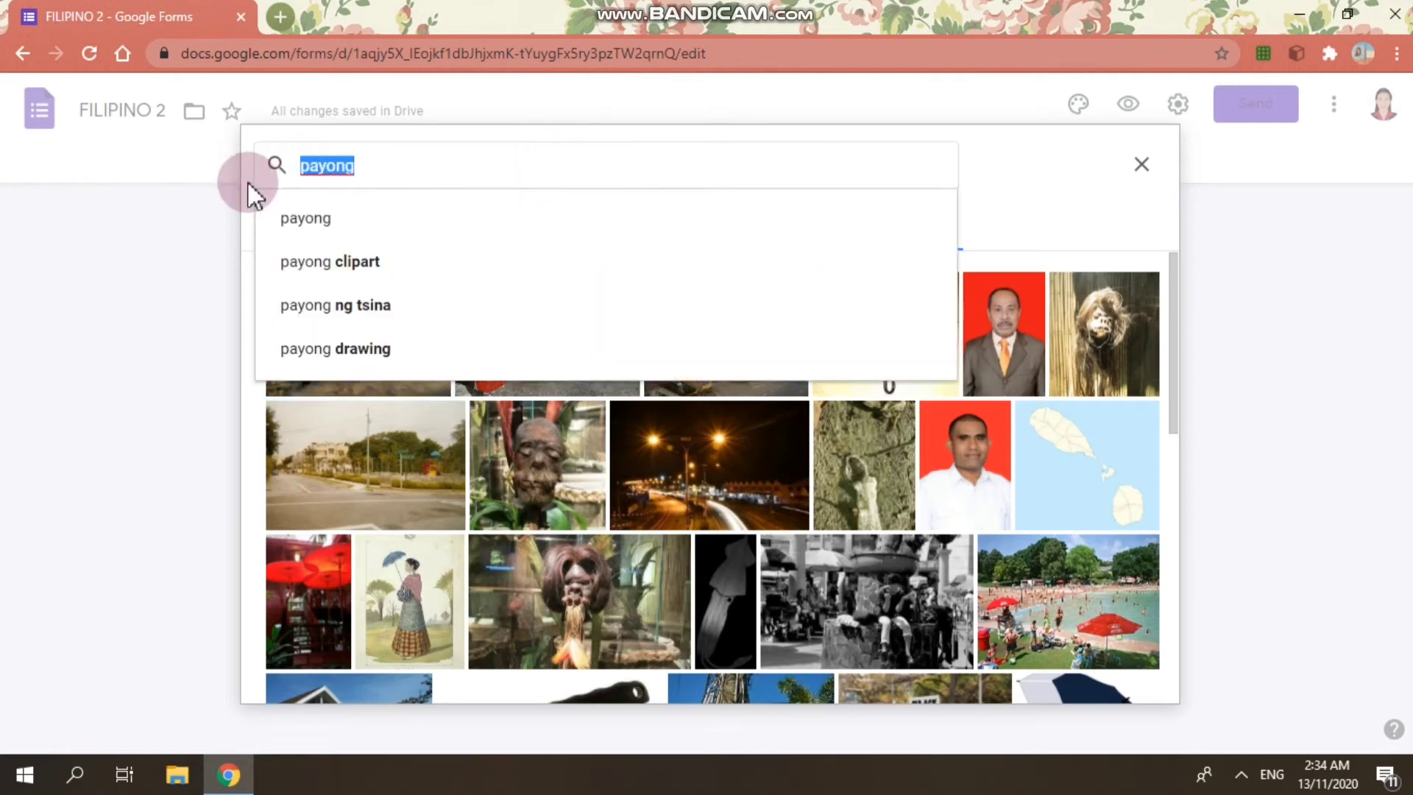
text(um)
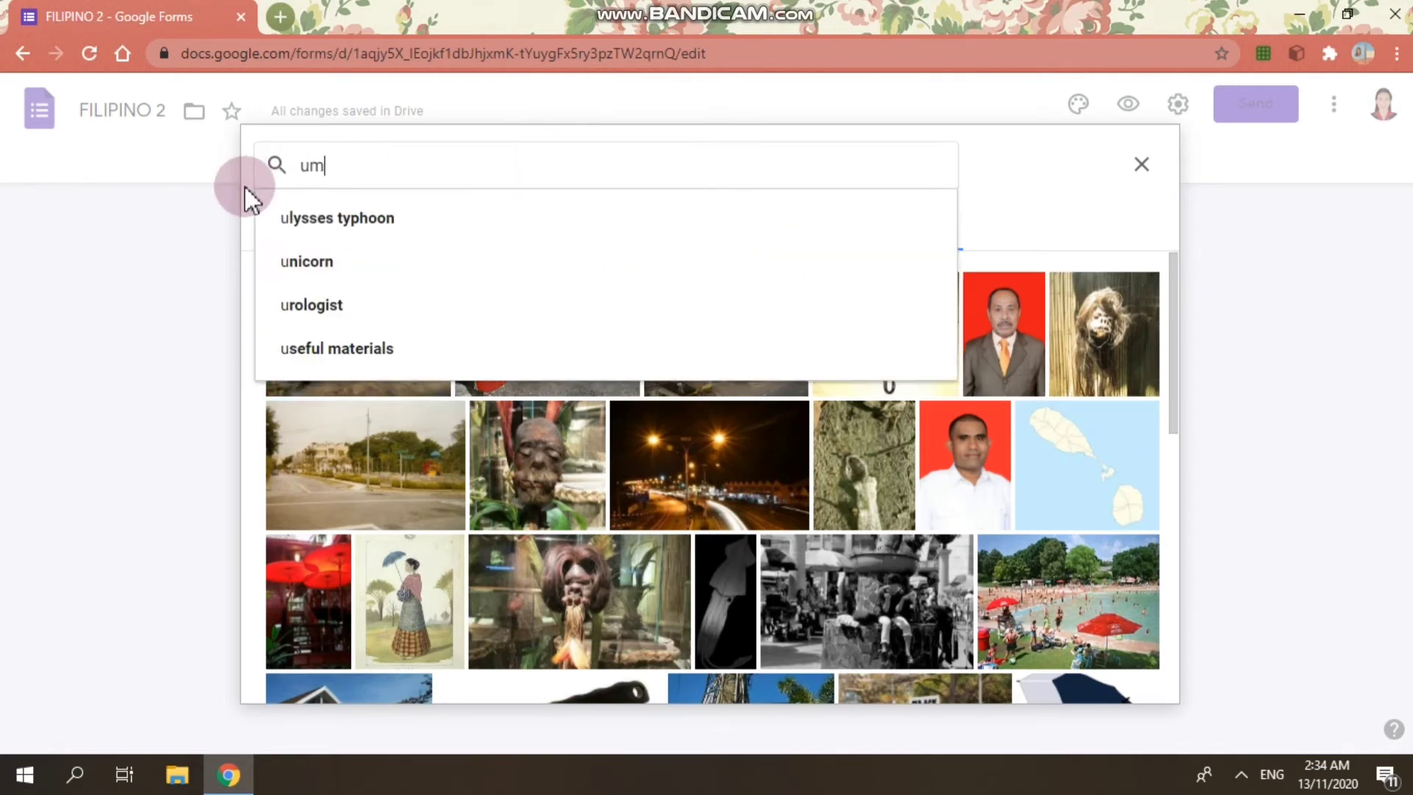
text(brello)
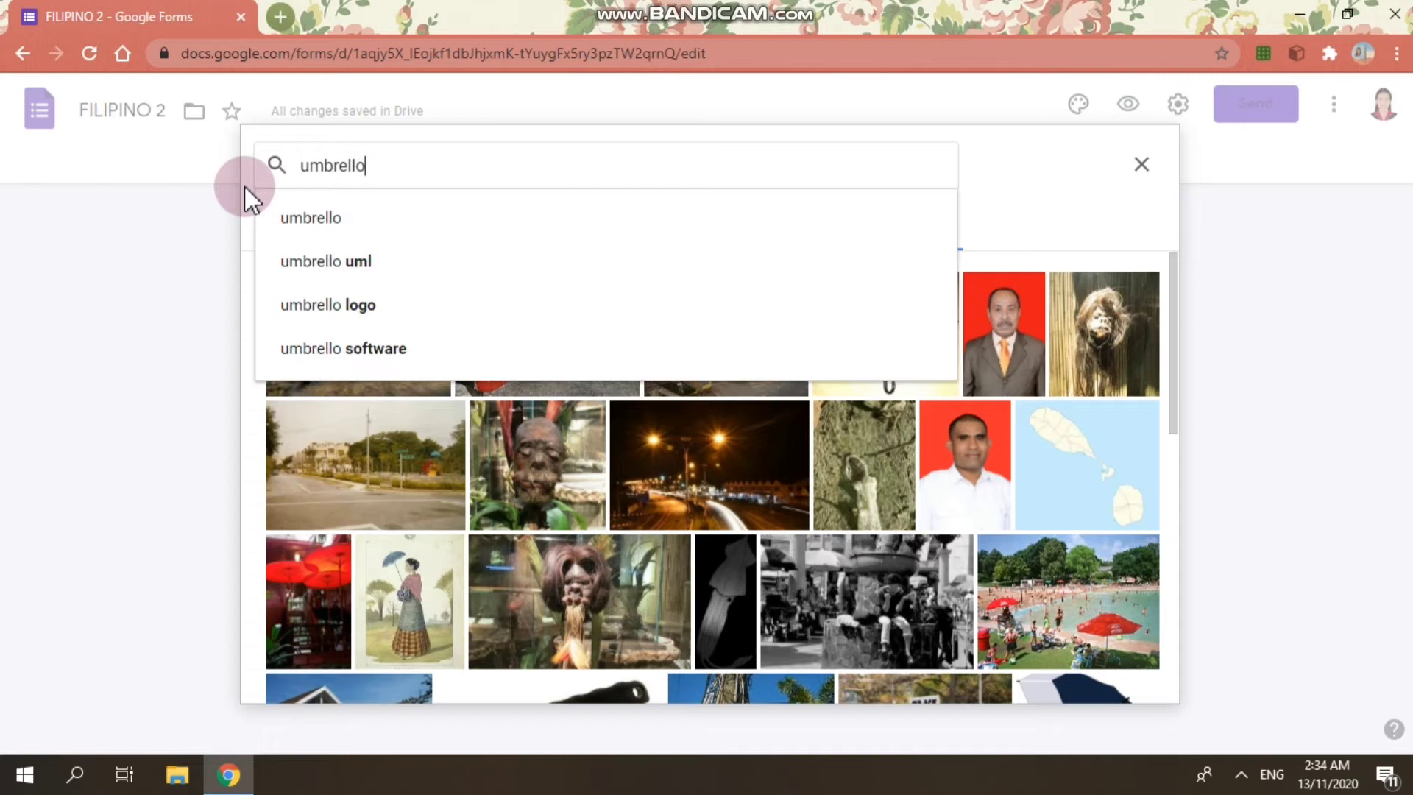
click(301, 217)
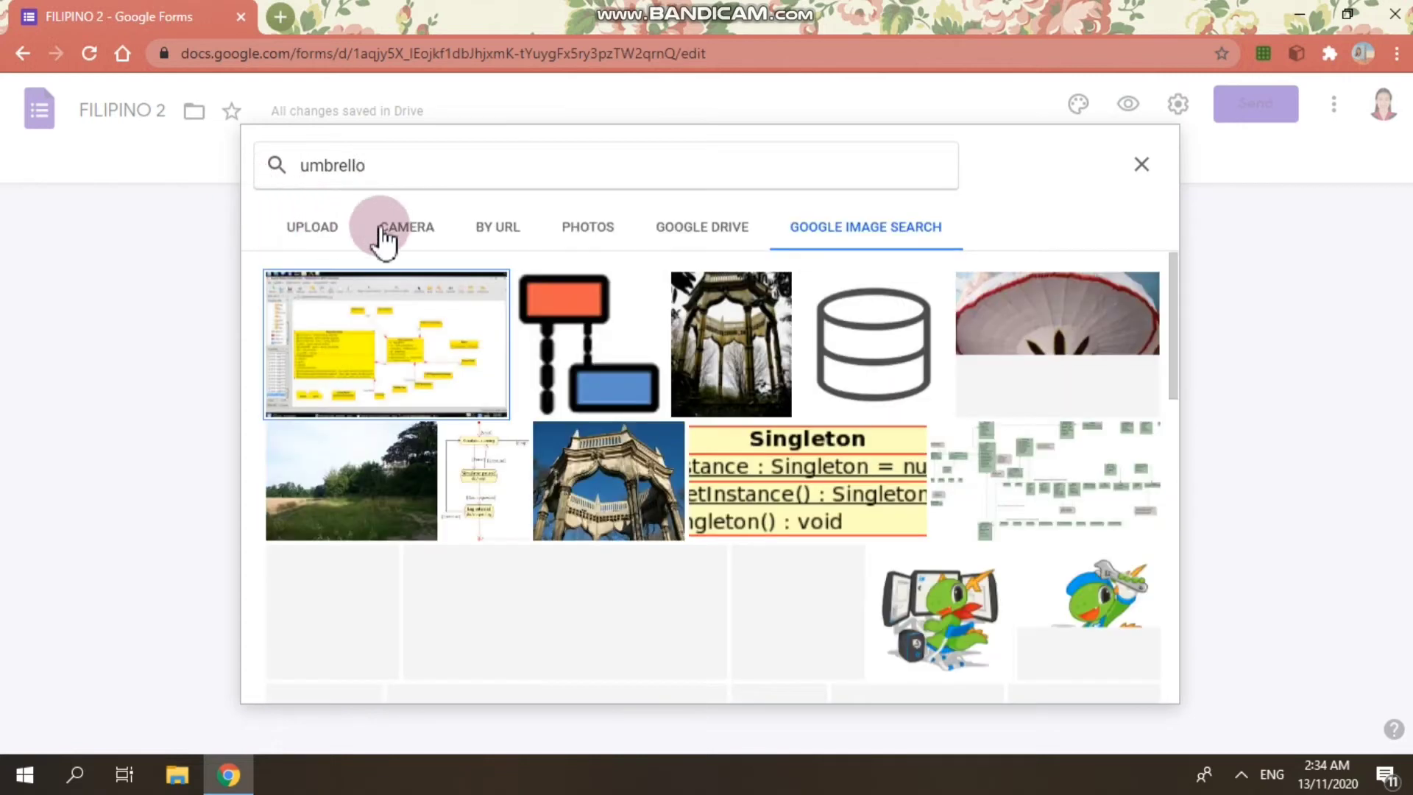
click(477, 167)
key(BackSpace)
text(a)
key(Return)
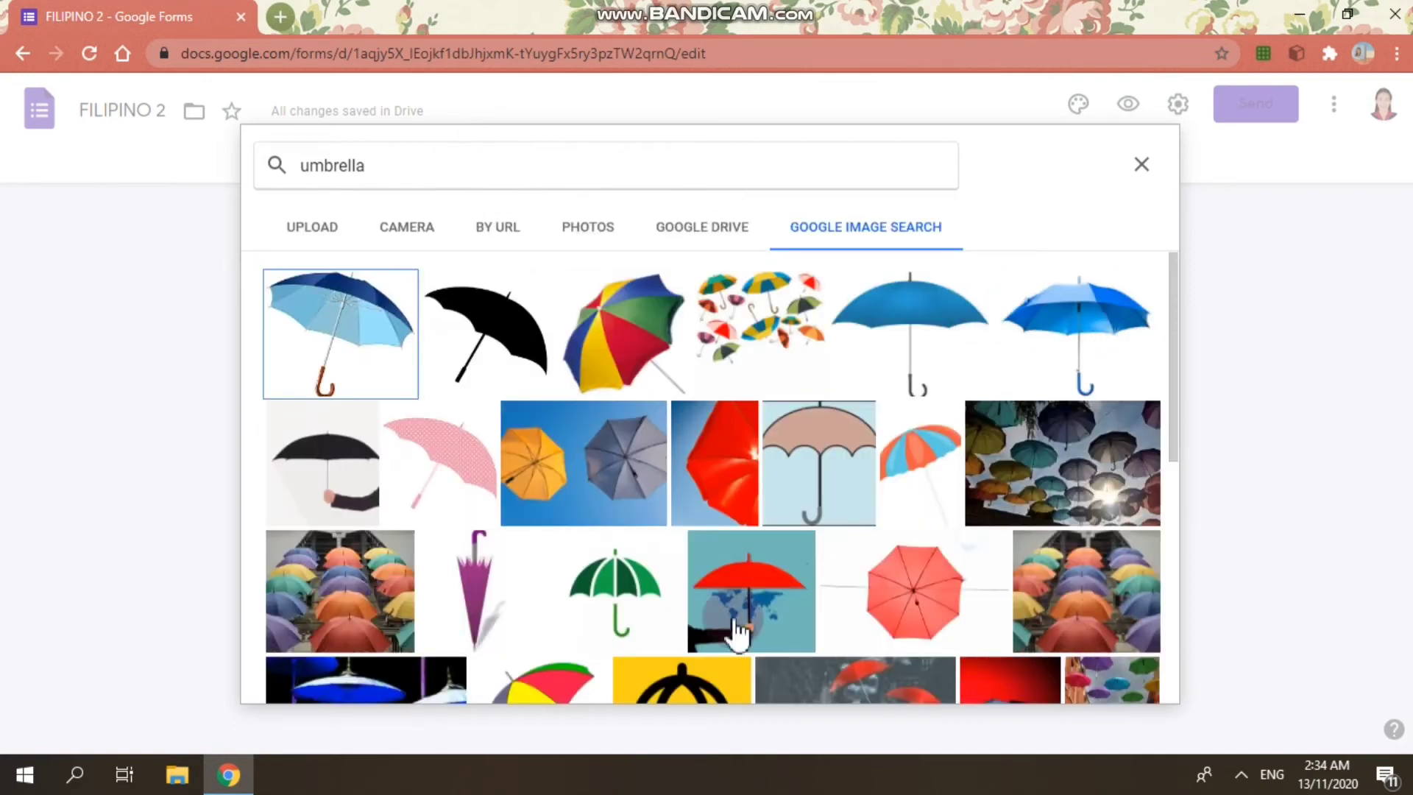
Insert the red, yellow, green and blue umbrella picture from the image results into the second question.
scroll(1137, 383, down, 7)
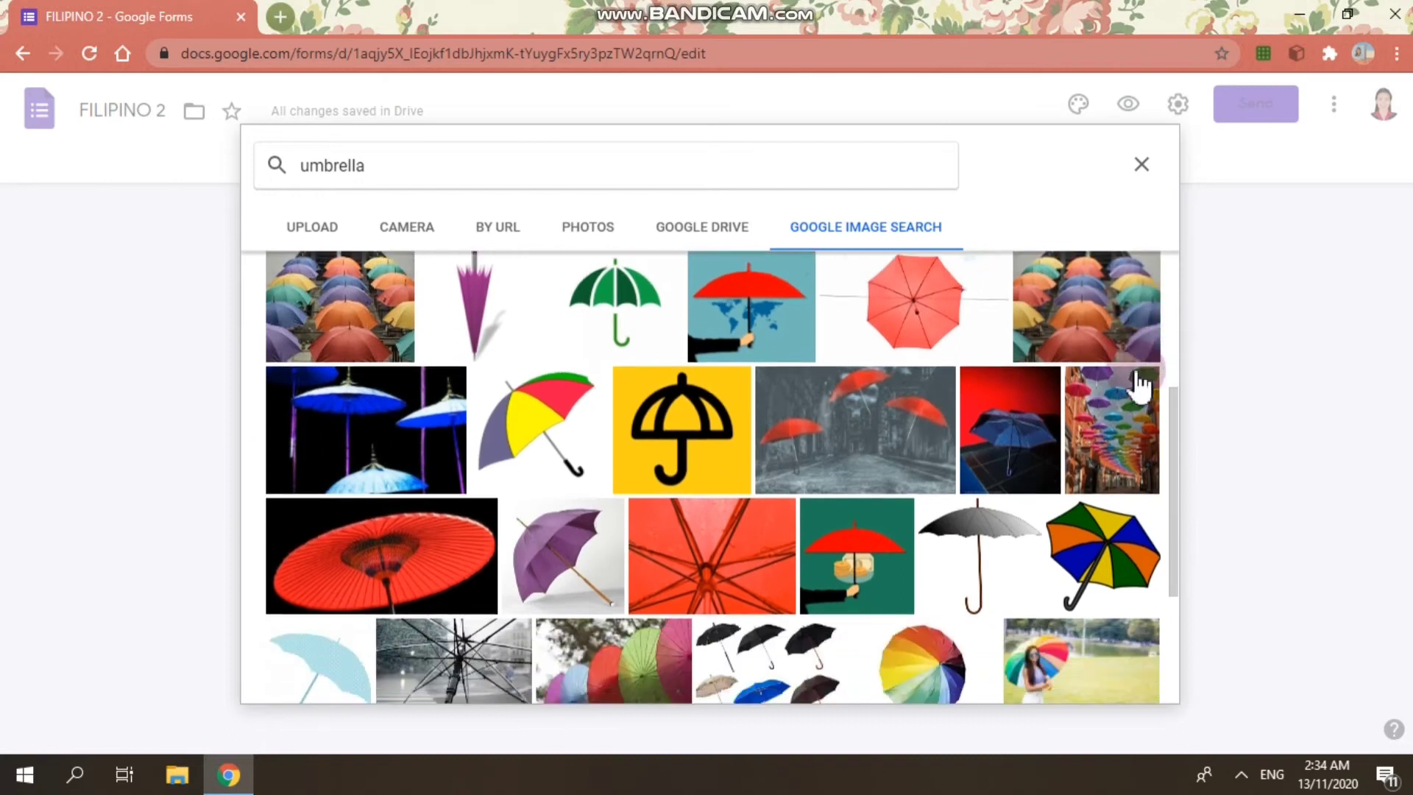
scroll(1142, 383, down, 5)
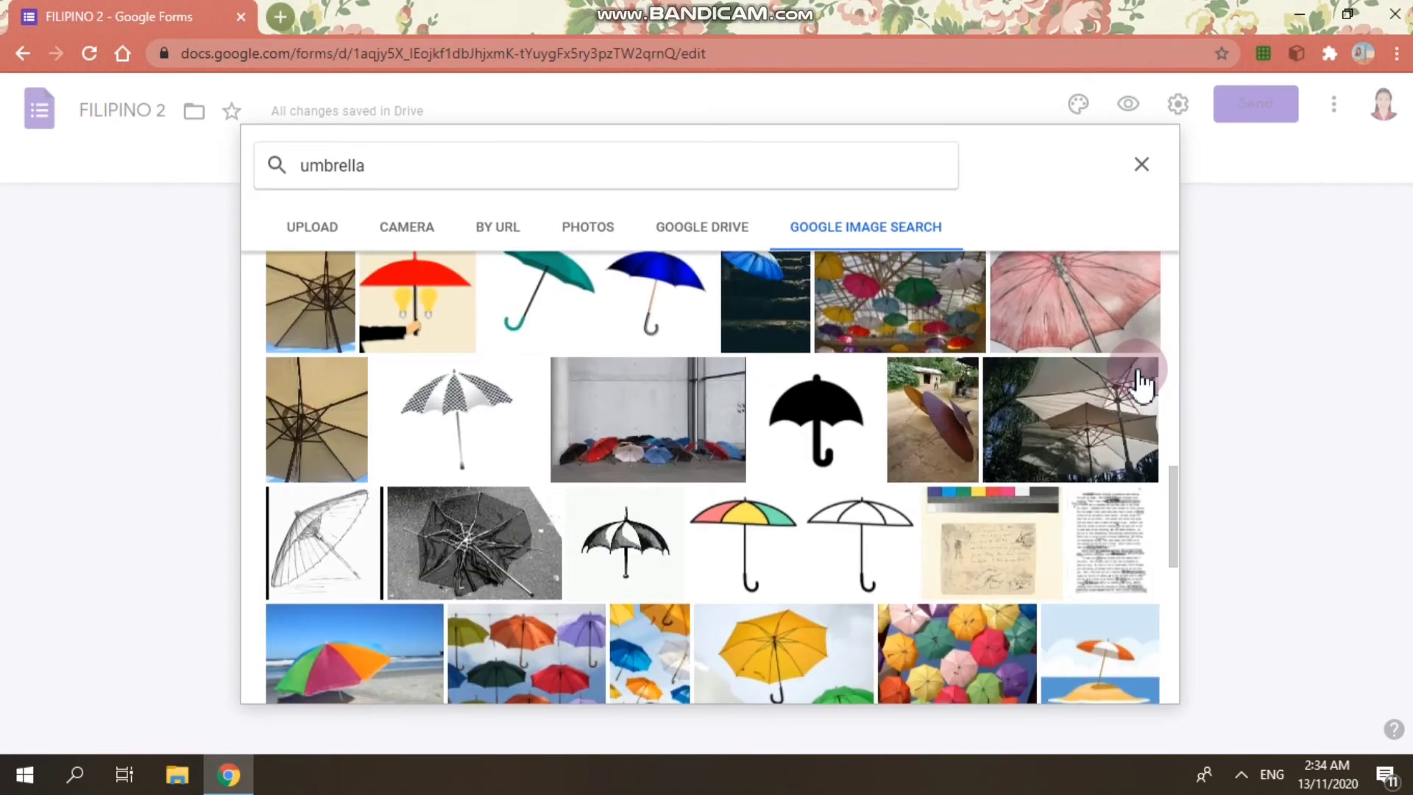
scroll(909, 622, up, 9)
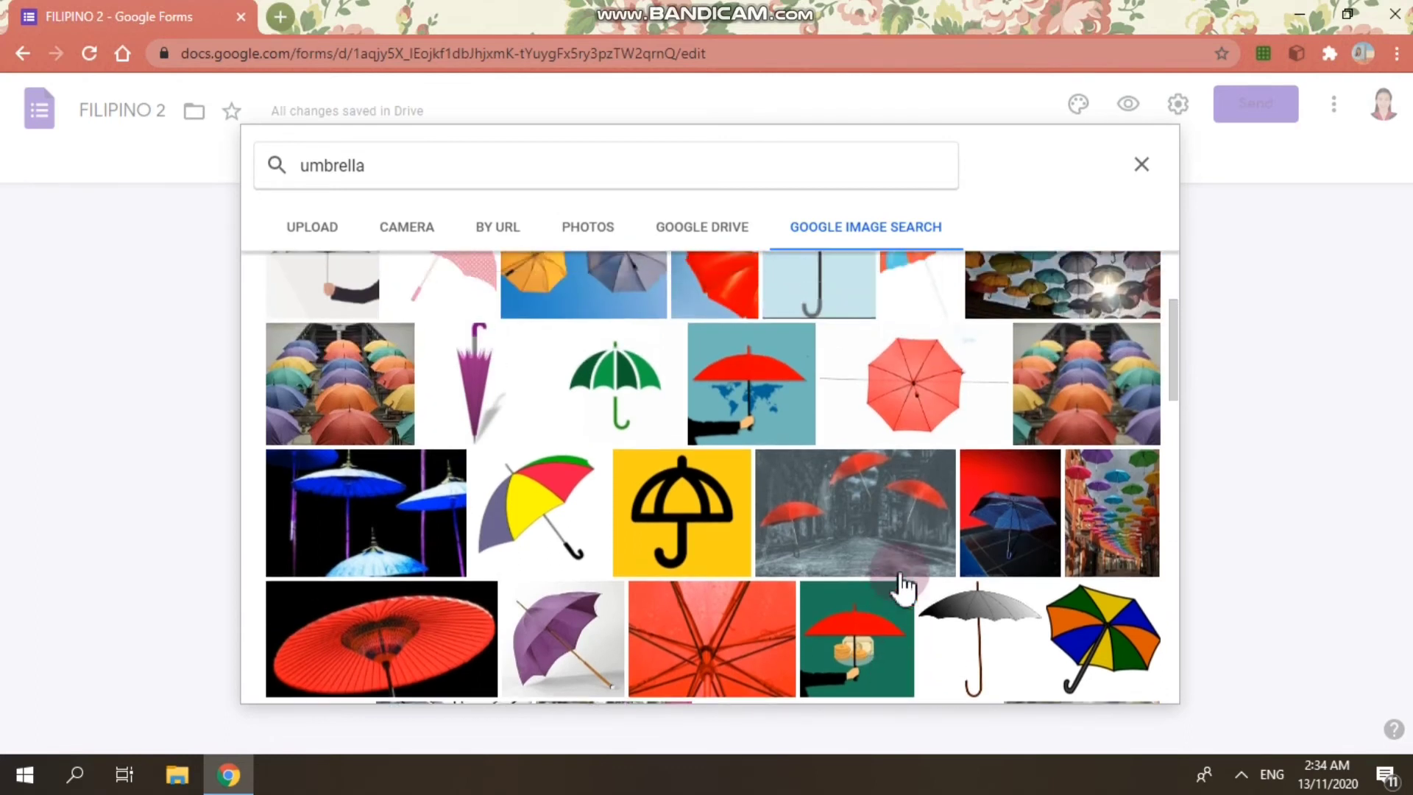
scroll(906, 589, up, 4)
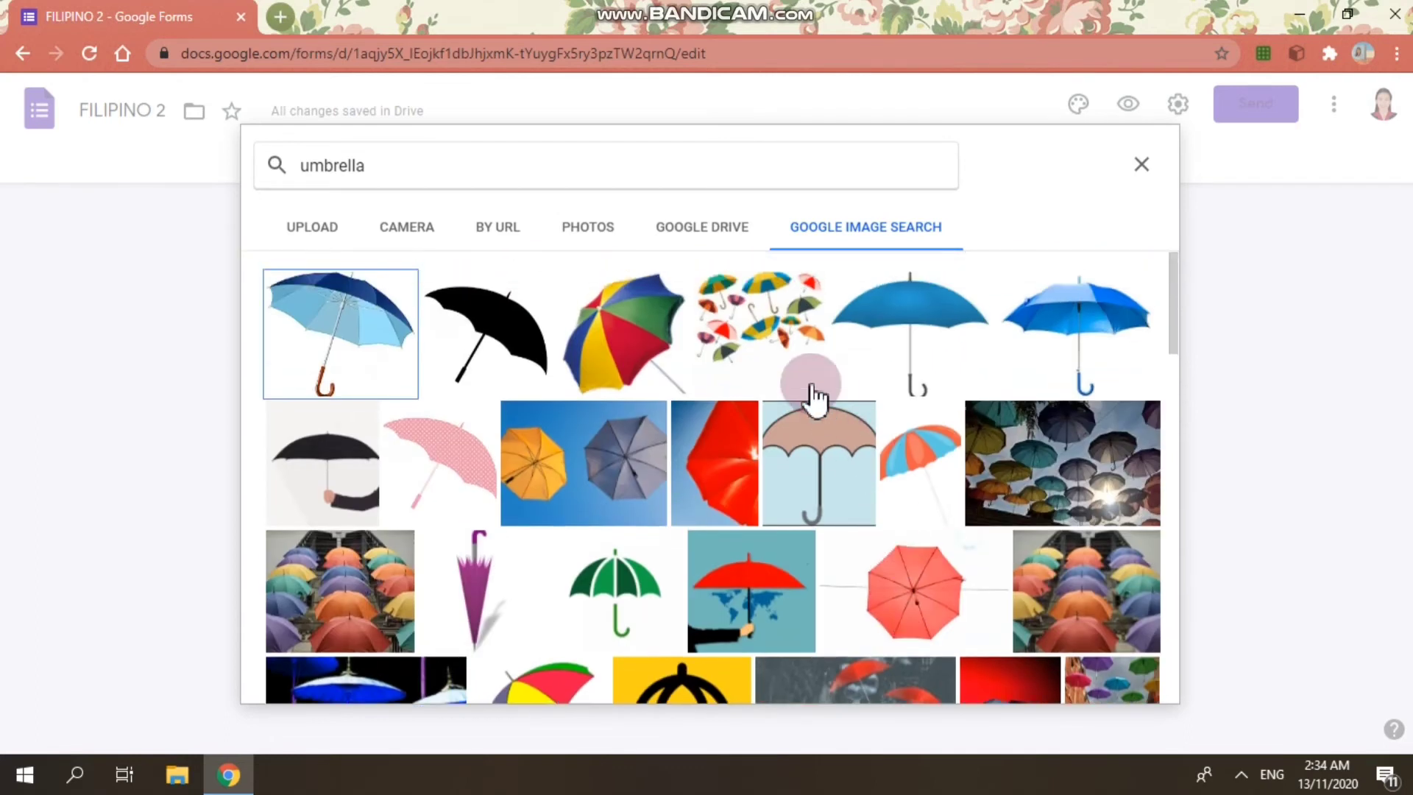
click(644, 346)
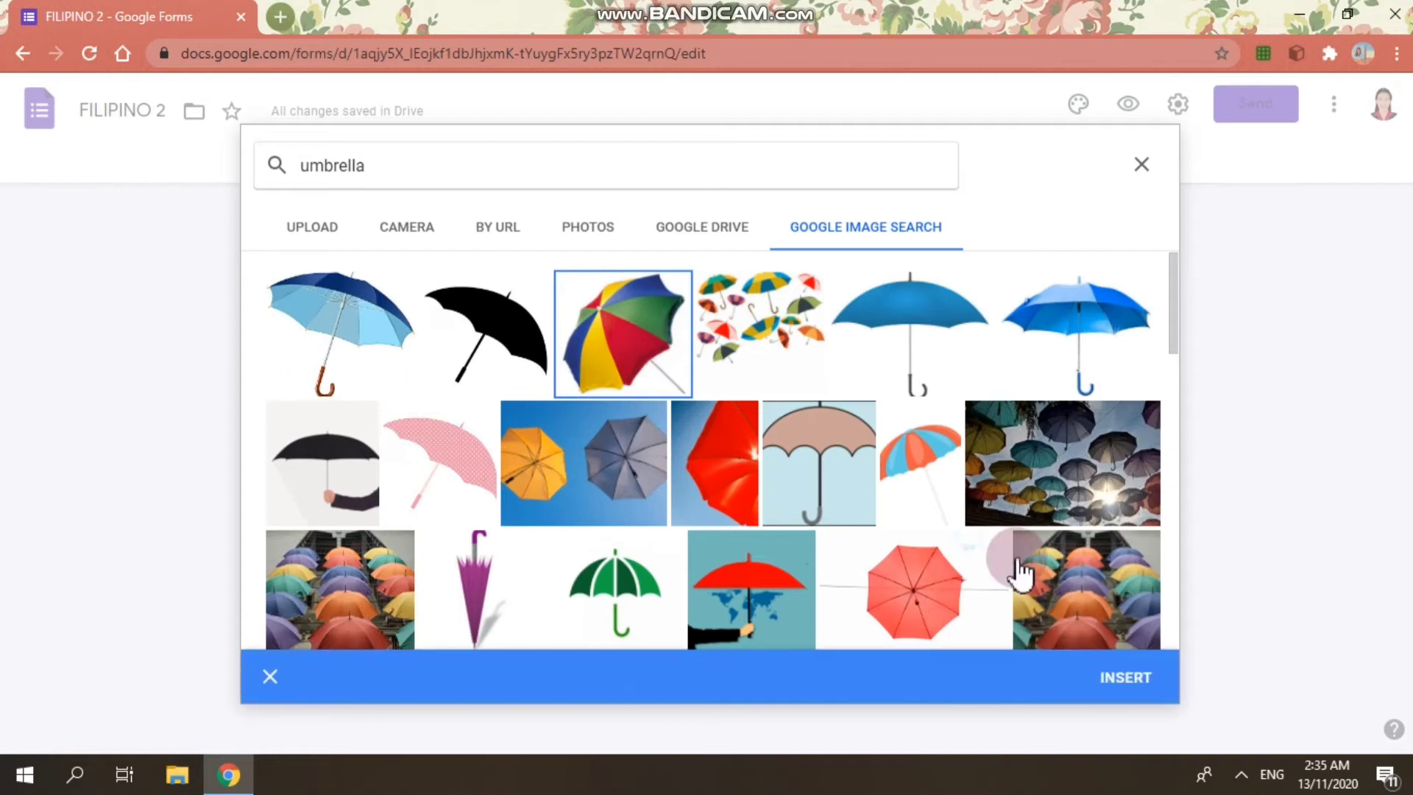
click(1141, 693)
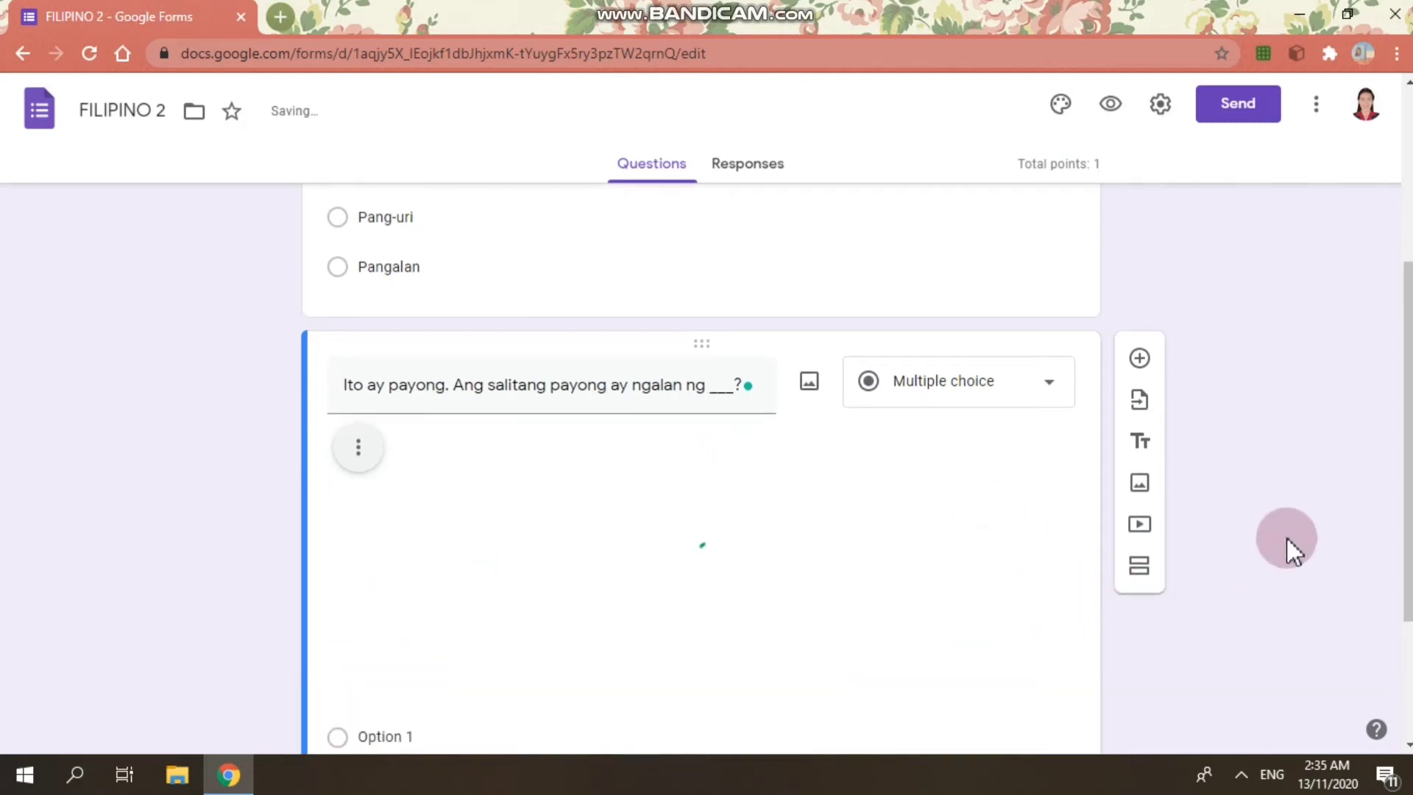
scroll(1253, 486, up, 2)
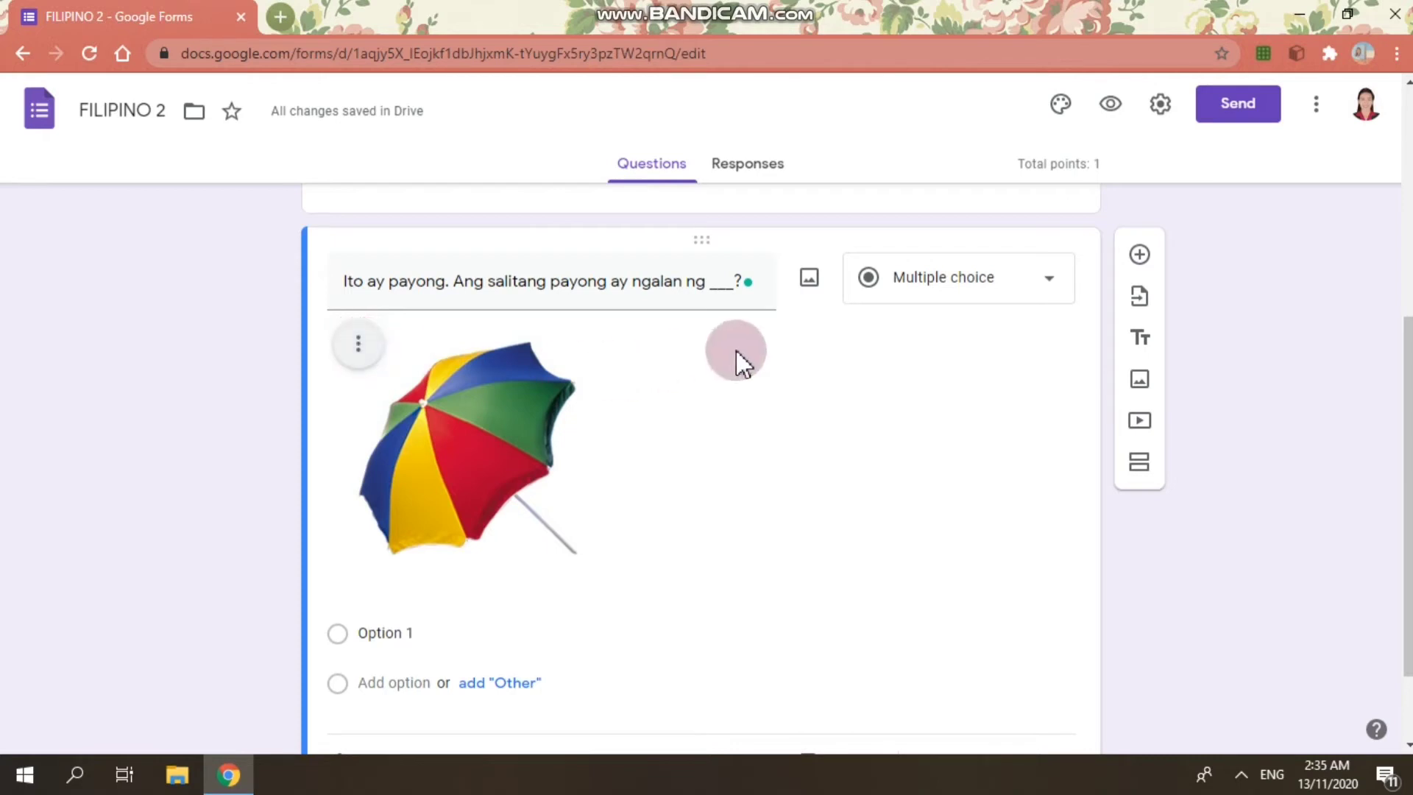
Replace the second question's image by uploading umbrella1.jpg from the Desktop folder.
click(808, 282)
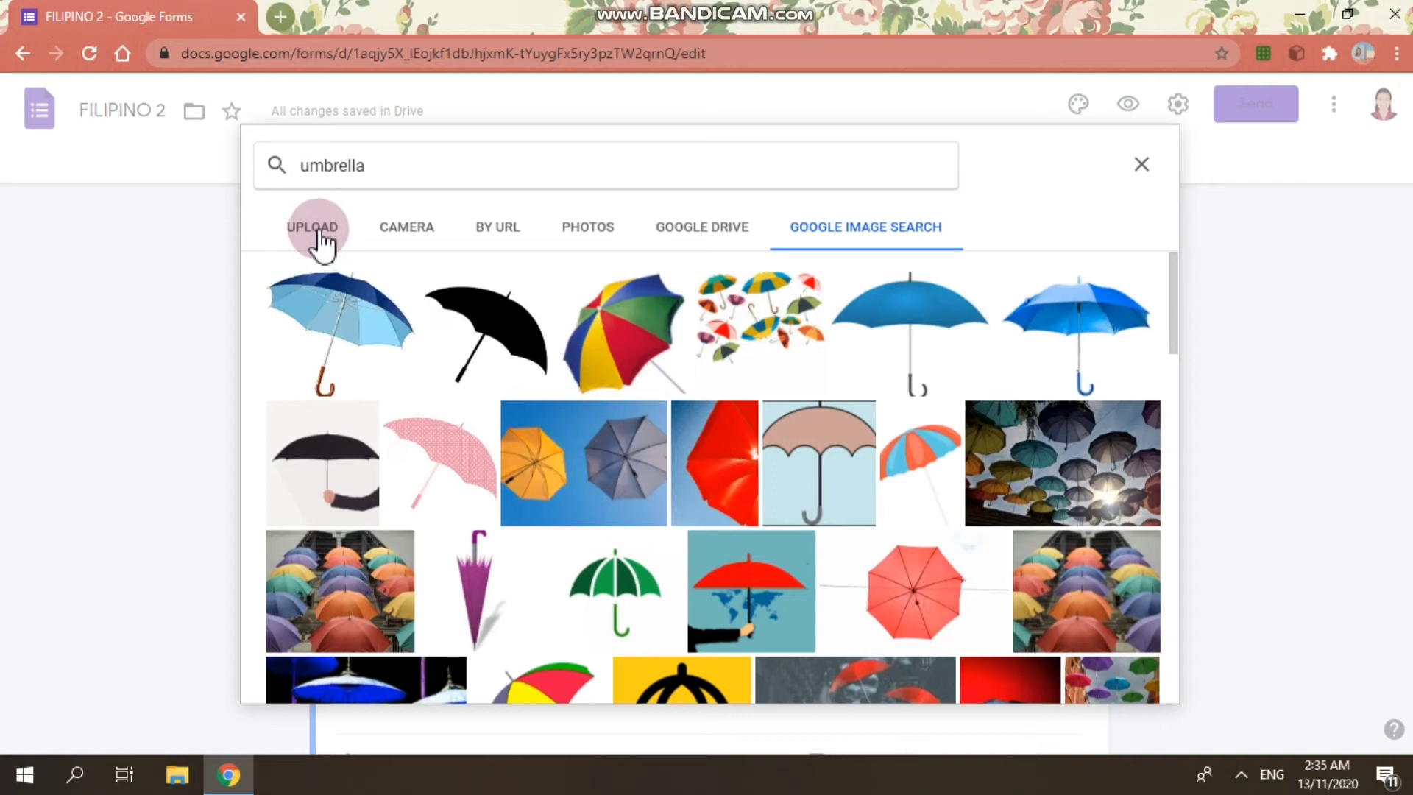
click(318, 231)
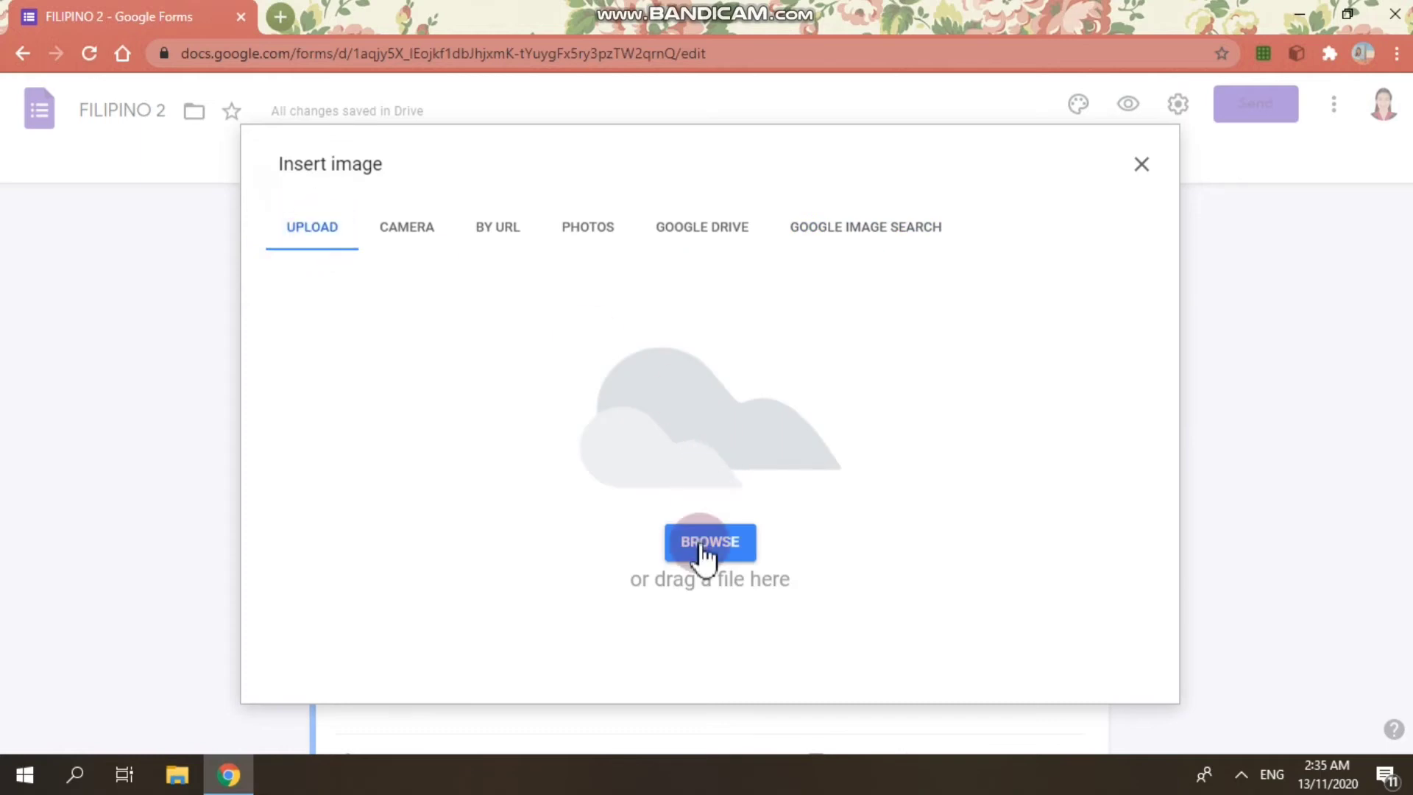
click(732, 537)
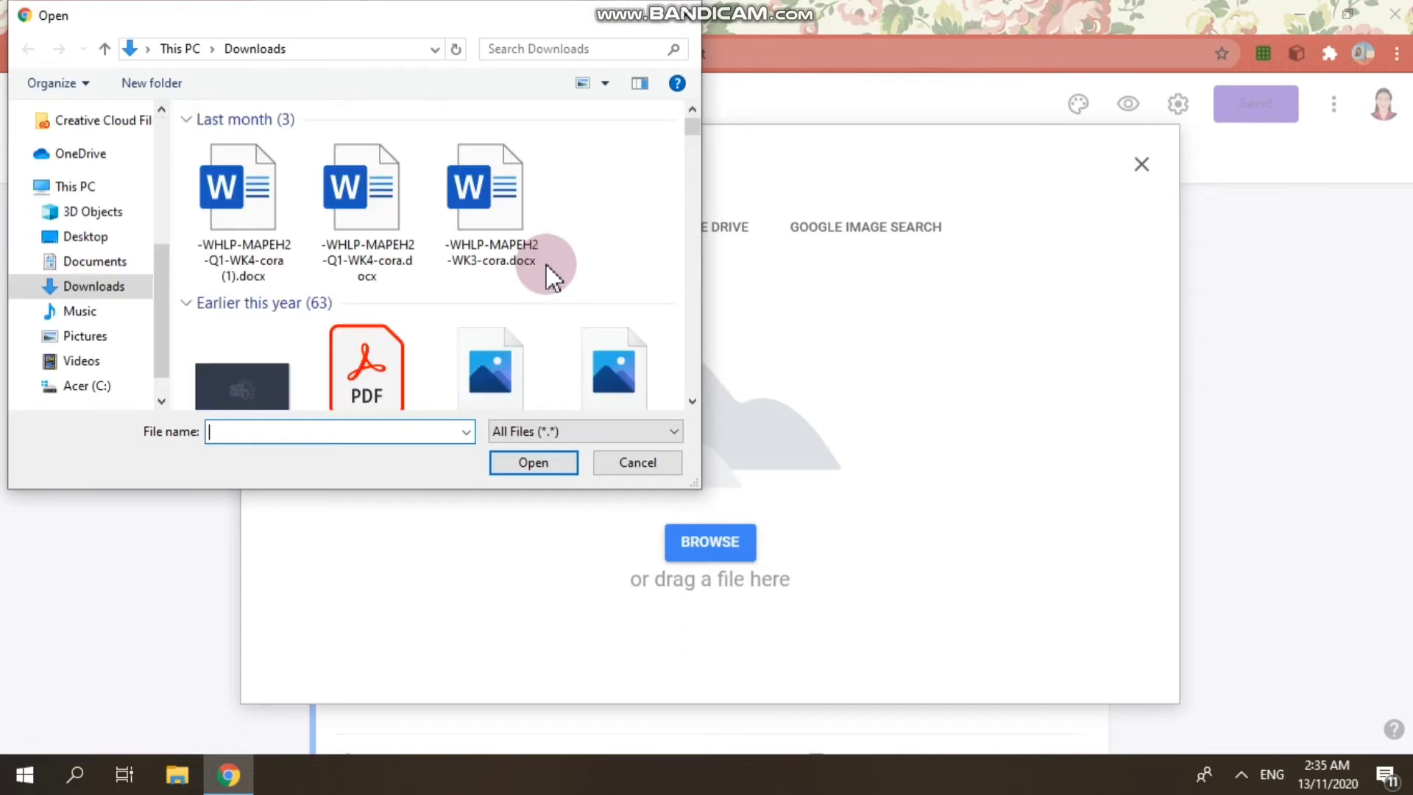
click(95, 236)
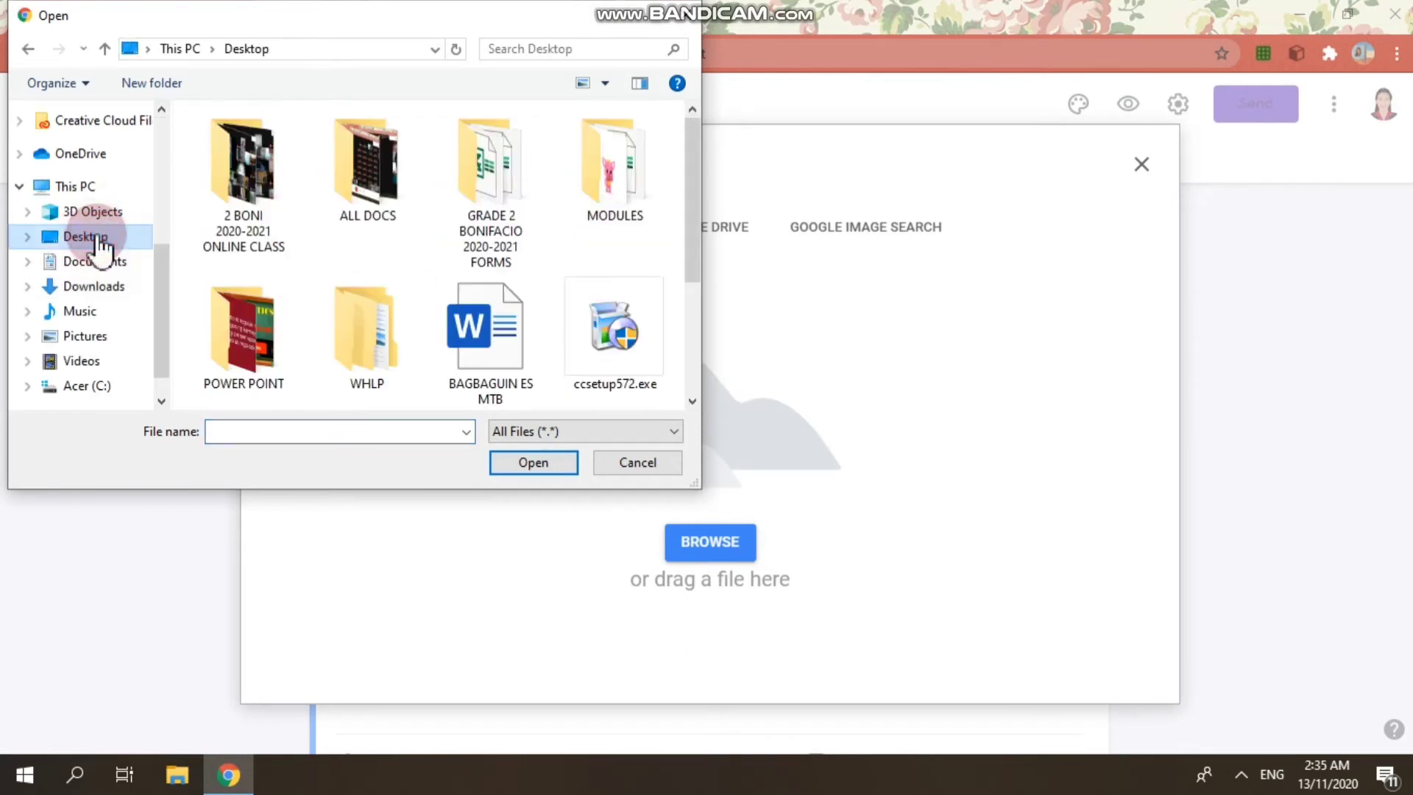
scroll(462, 231, down, 2)
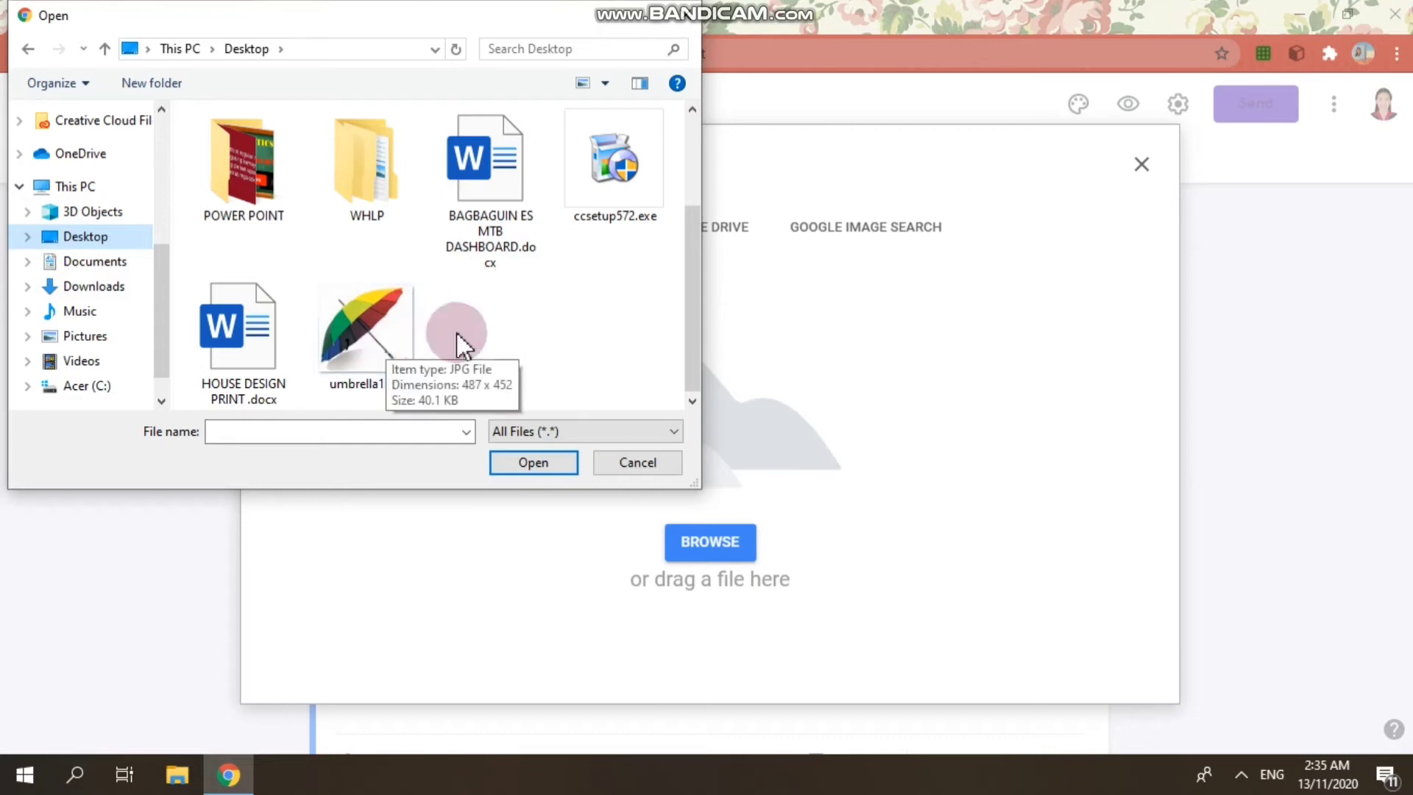
click(360, 357)
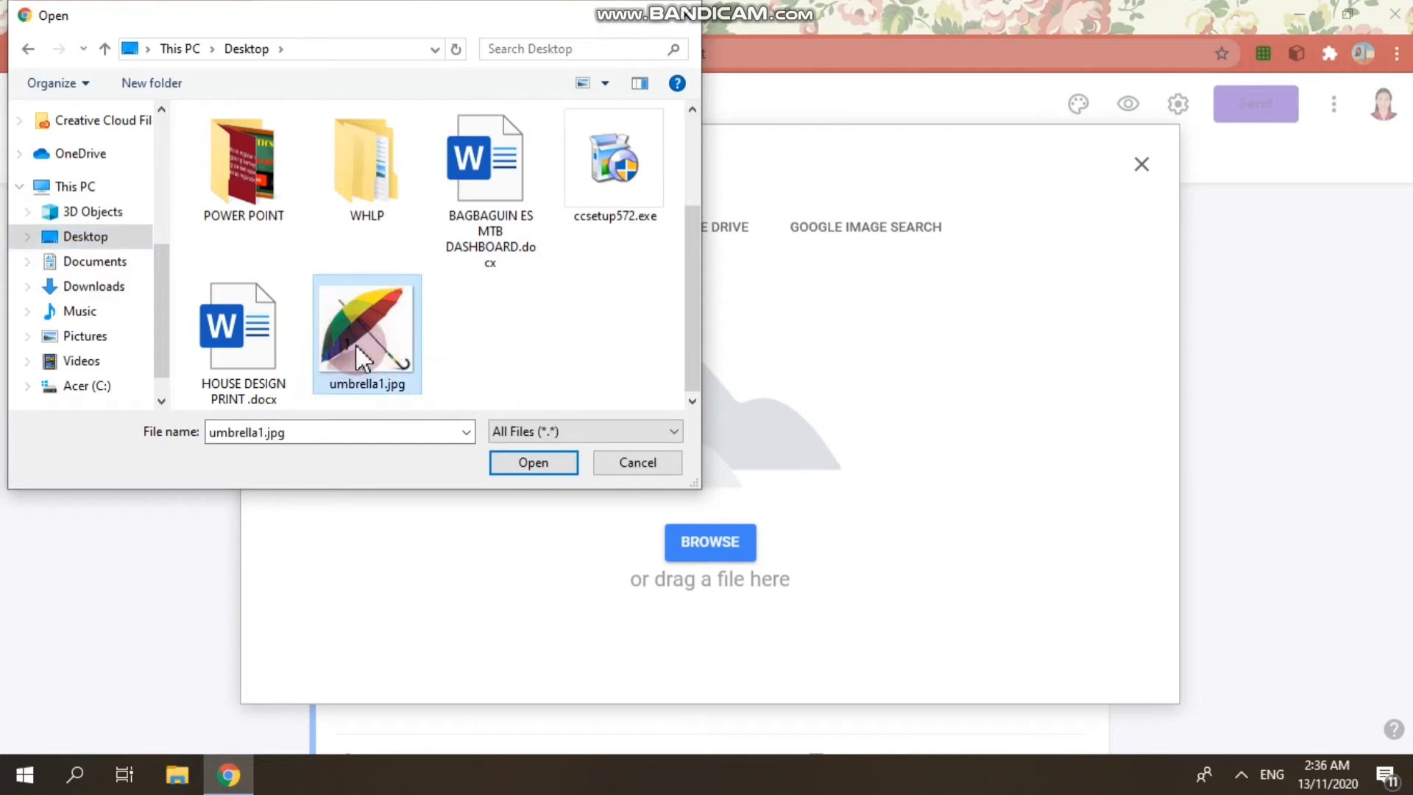
click(533, 463)
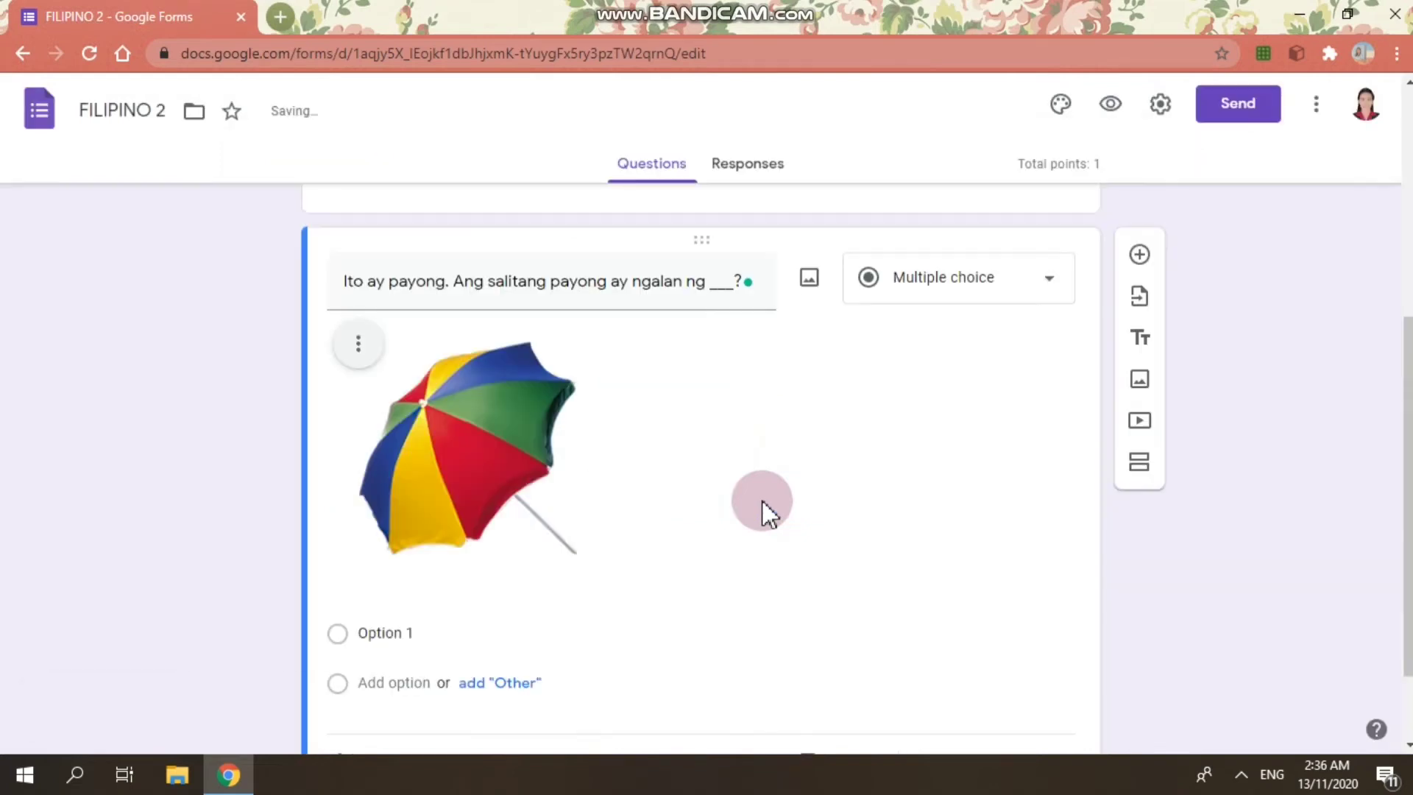
Resize the umbrella image in the second question to about half the question card's width.
scroll(920, 484, down, 2)
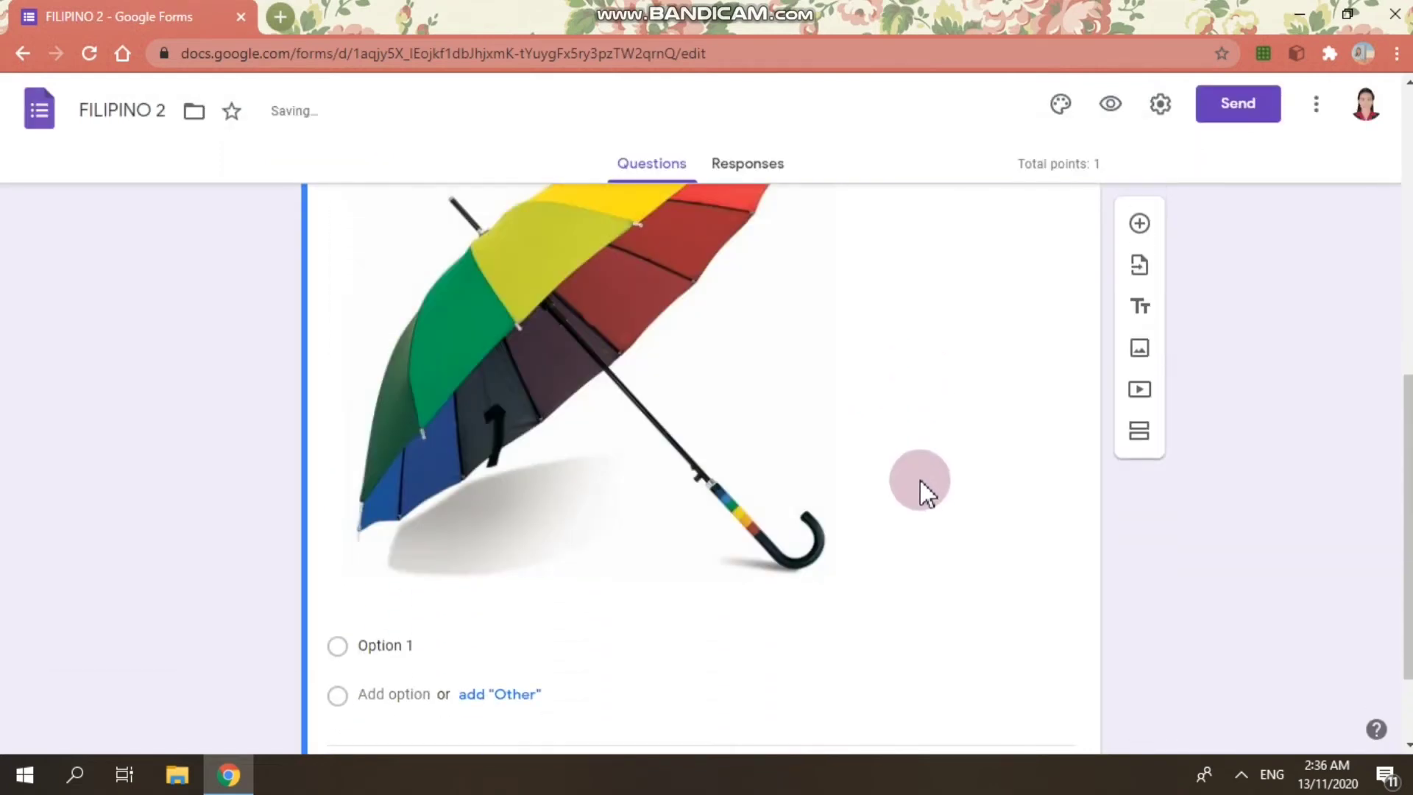
scroll(920, 480, up, 5)
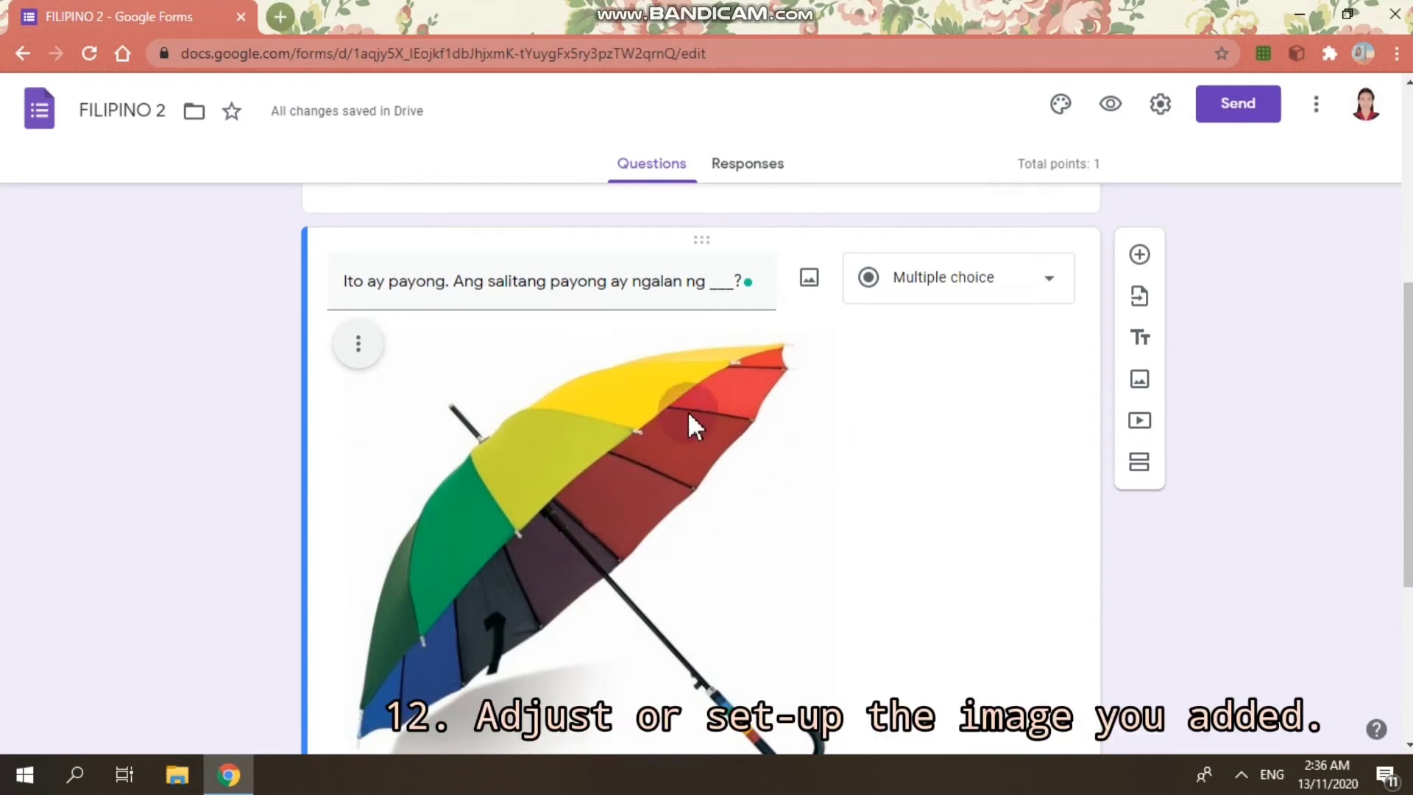
scroll(688, 423, down, 2)
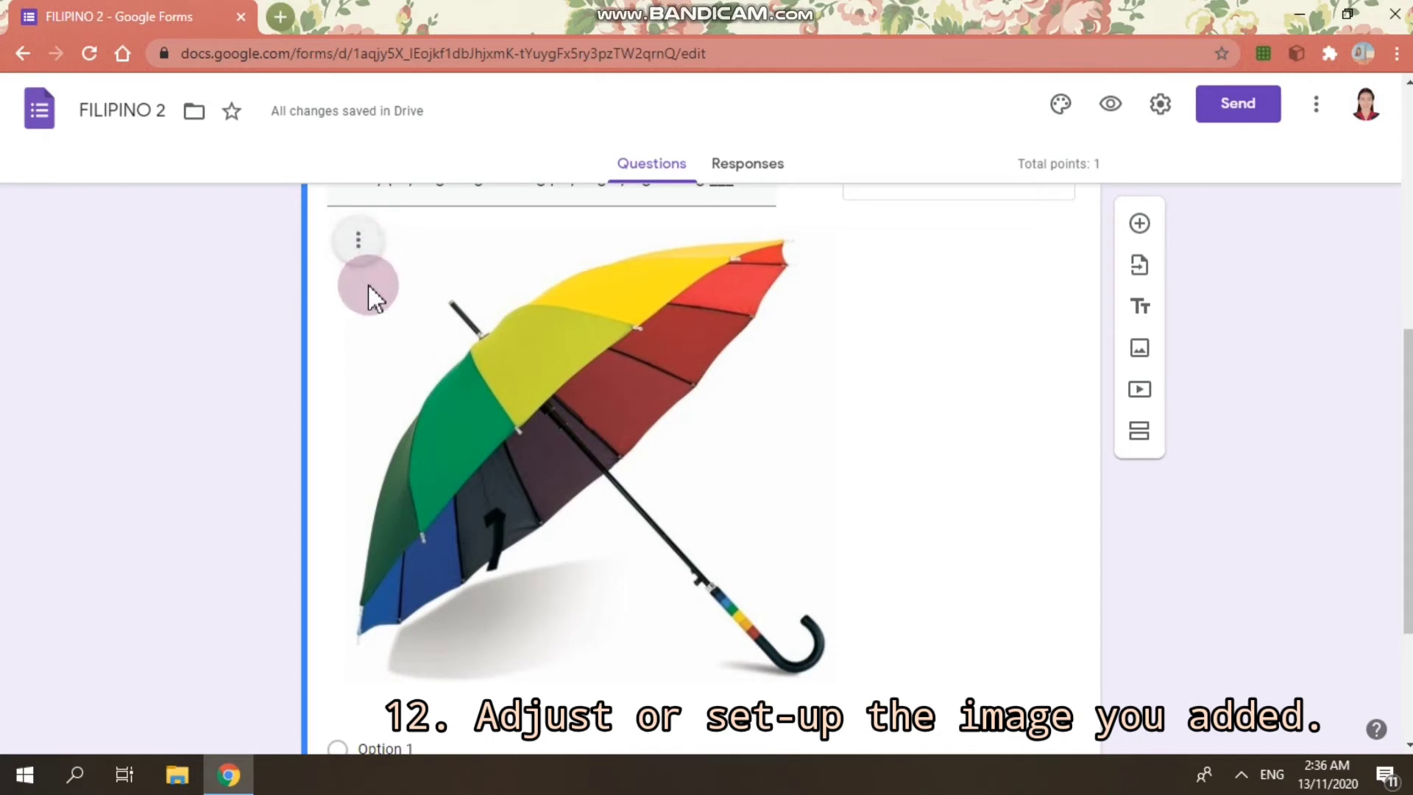
click(479, 409)
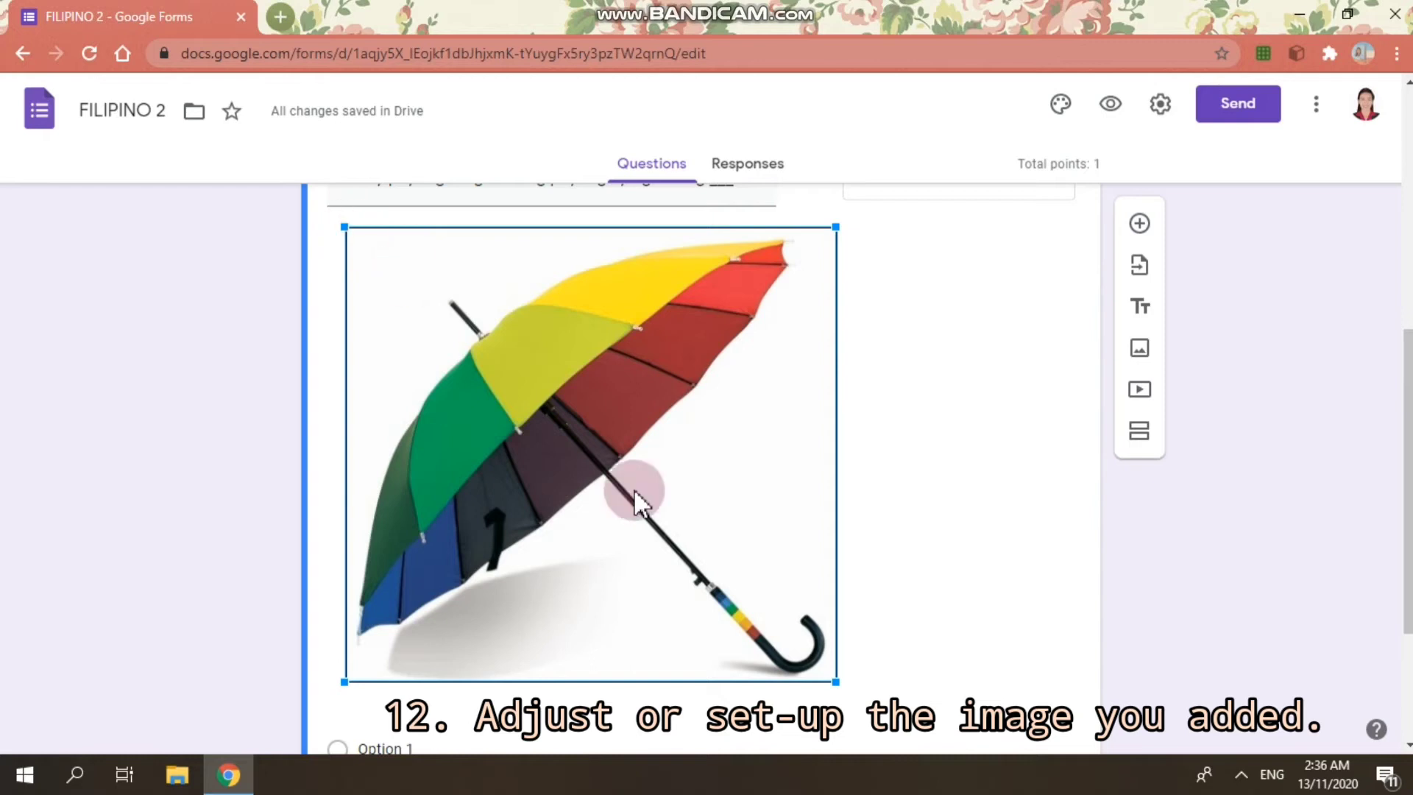
drag(835, 681, 513, 382)
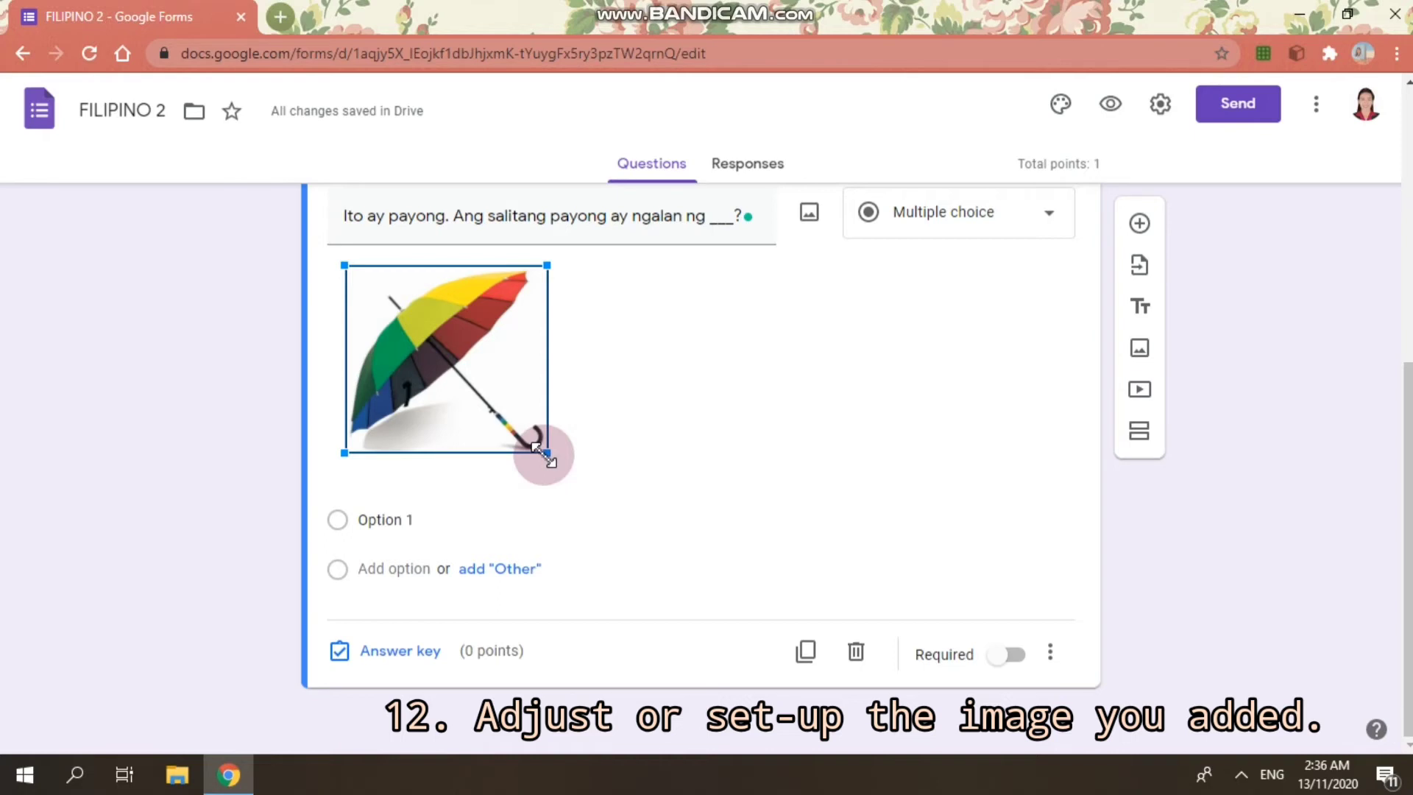
drag(546, 453, 743, 583)
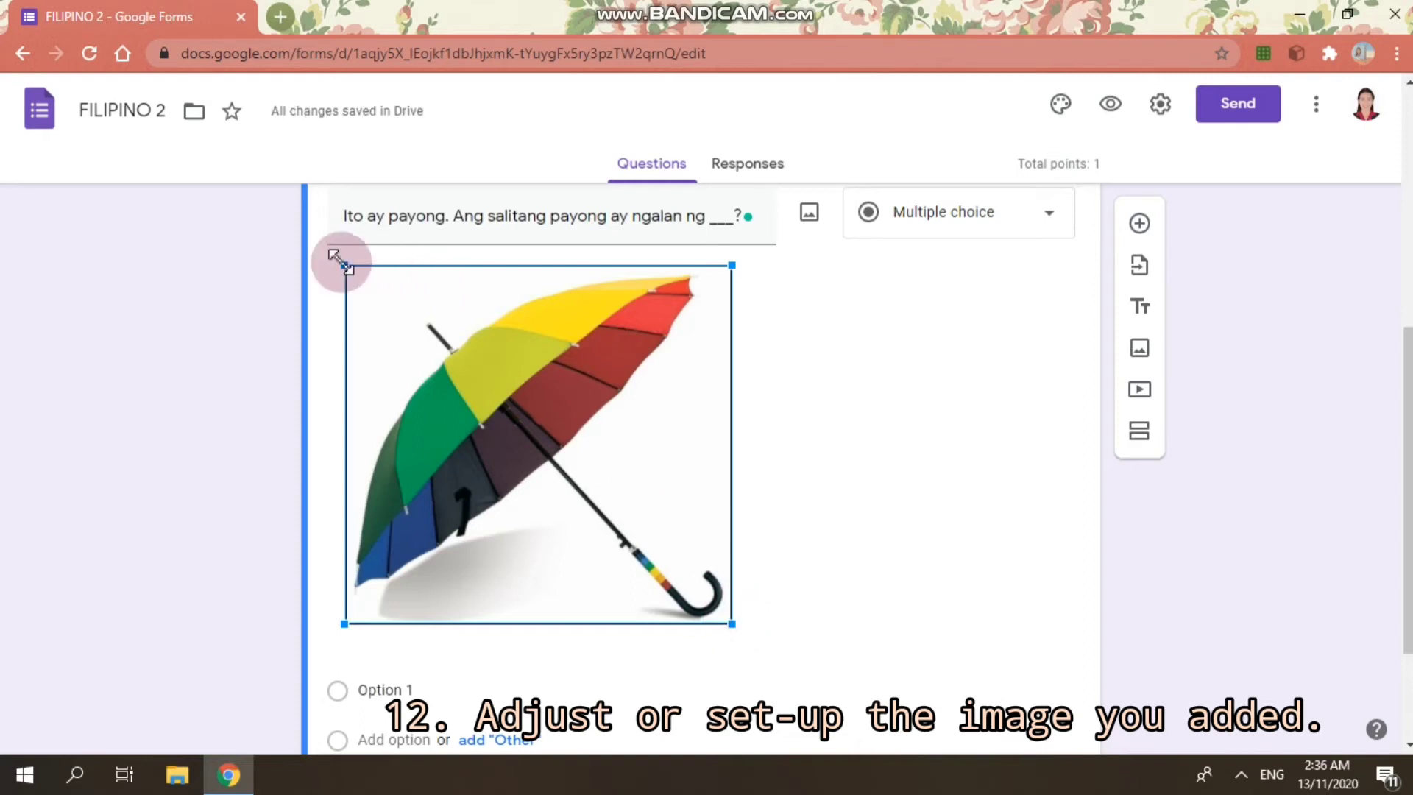
click(1050, 530)
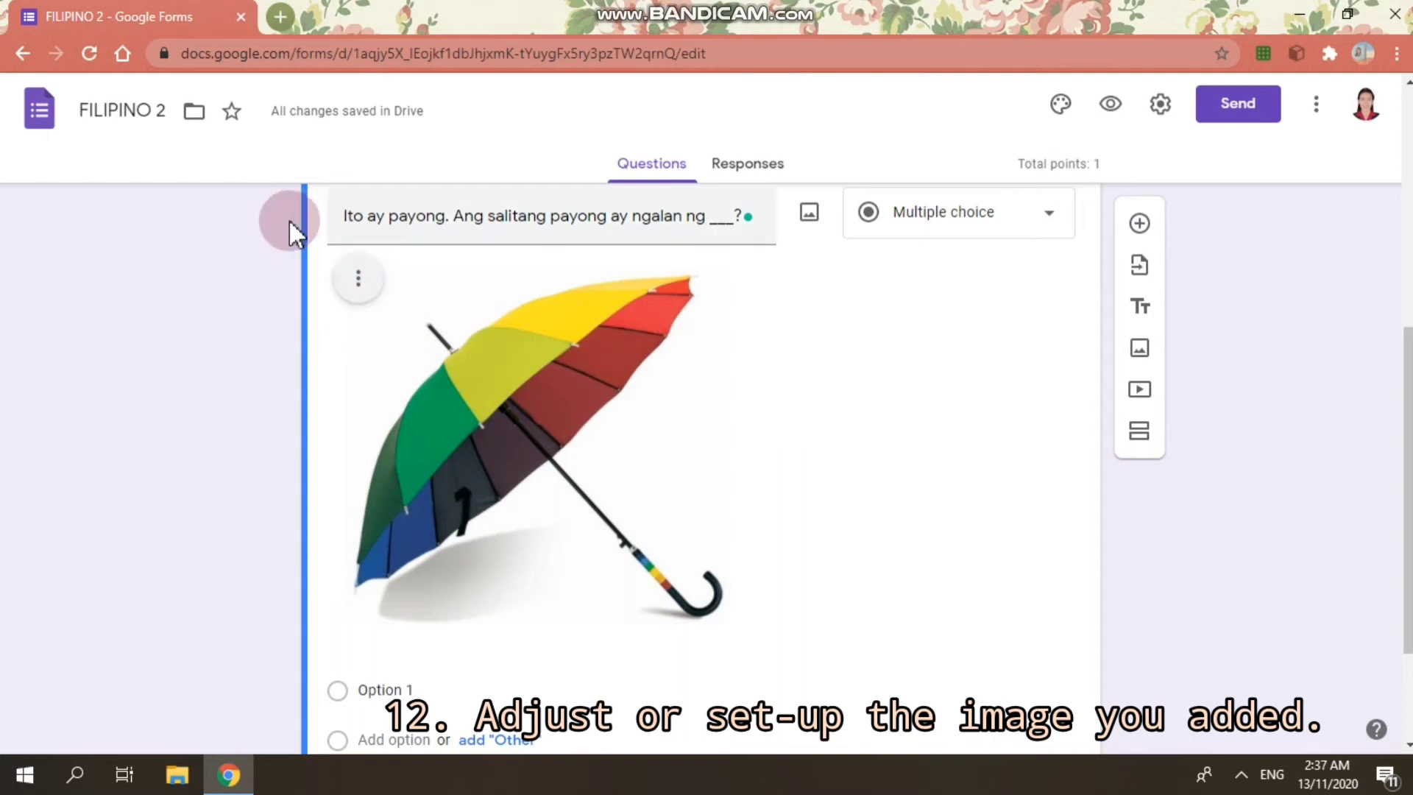
Try right alignment on the umbrella image and settle on center alignment within the second question.
click(358, 283)
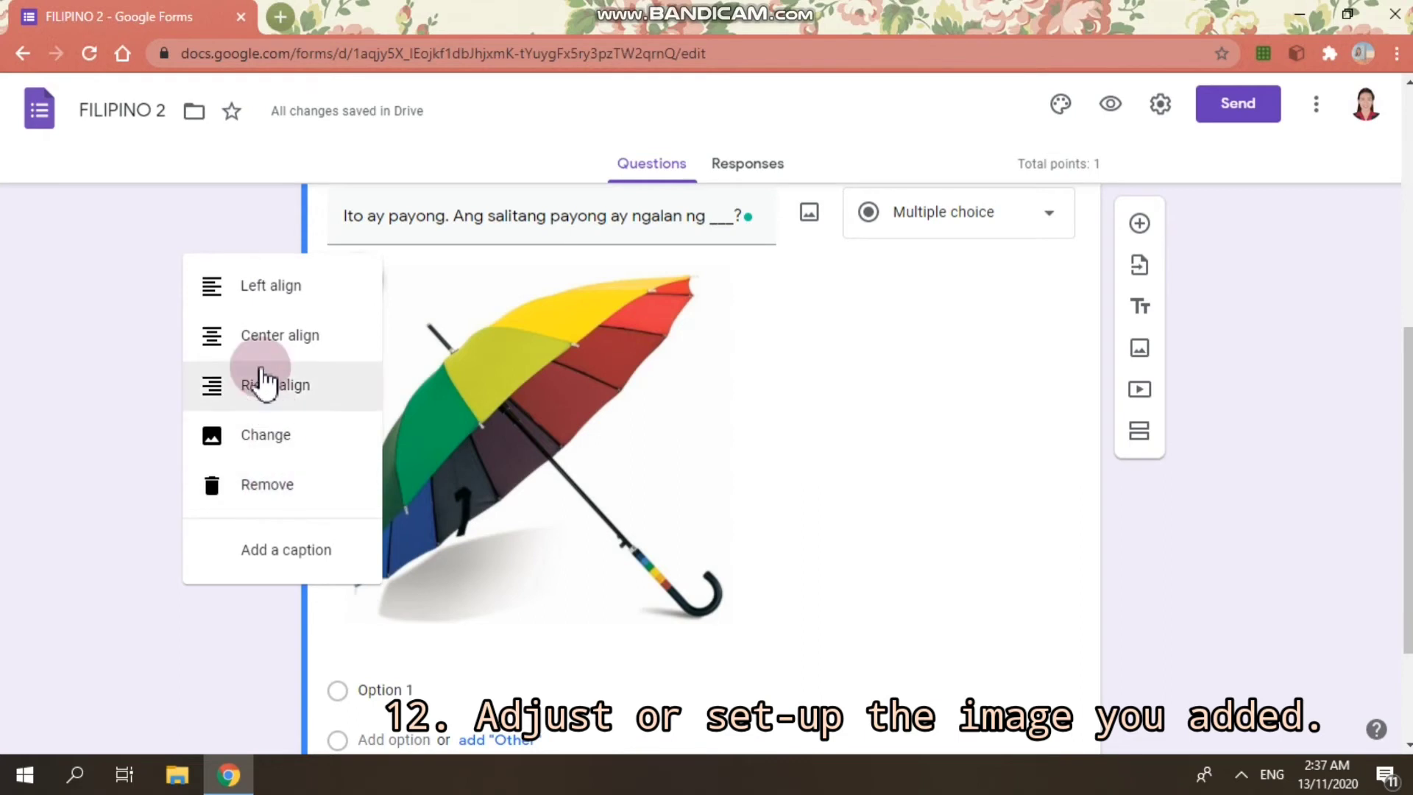
click(265, 343)
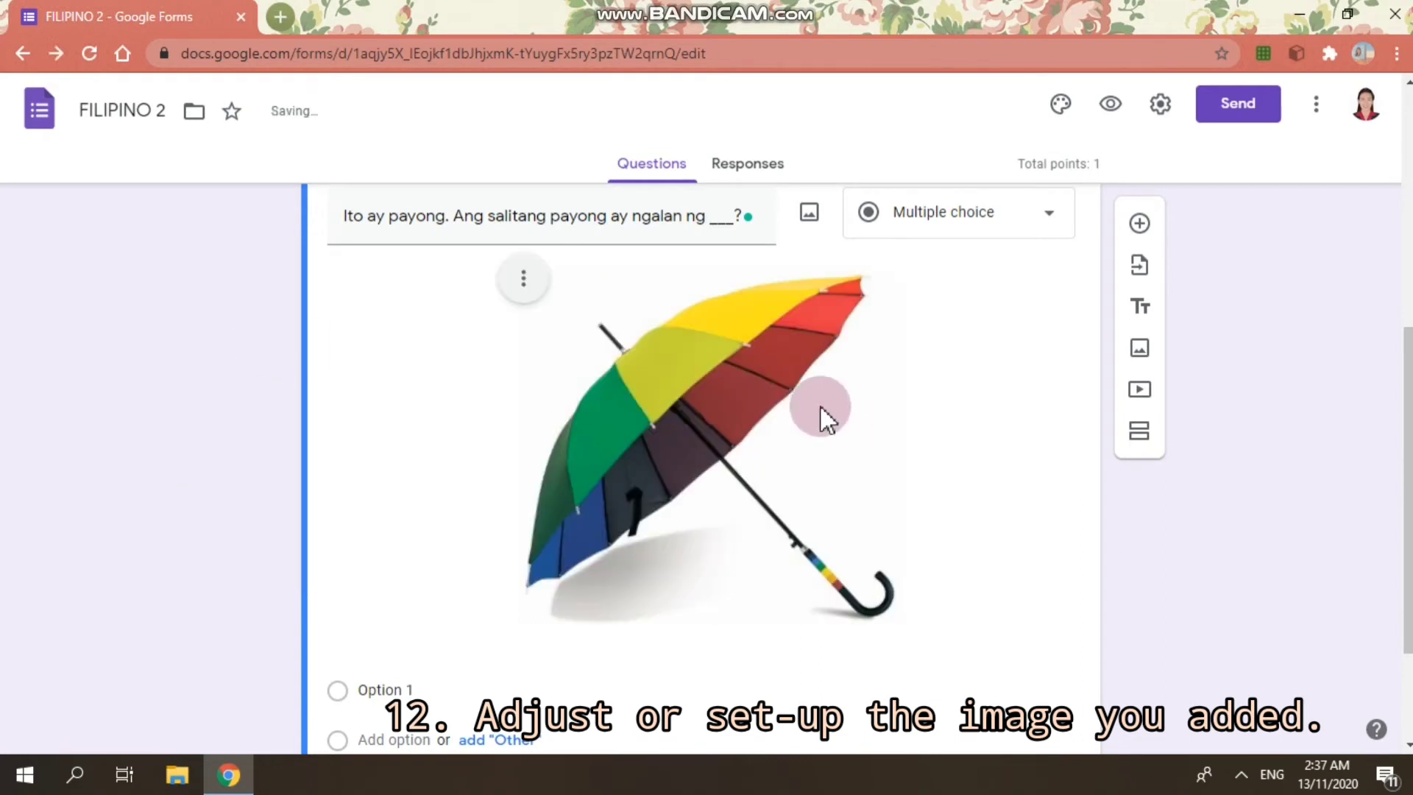
click(524, 278)
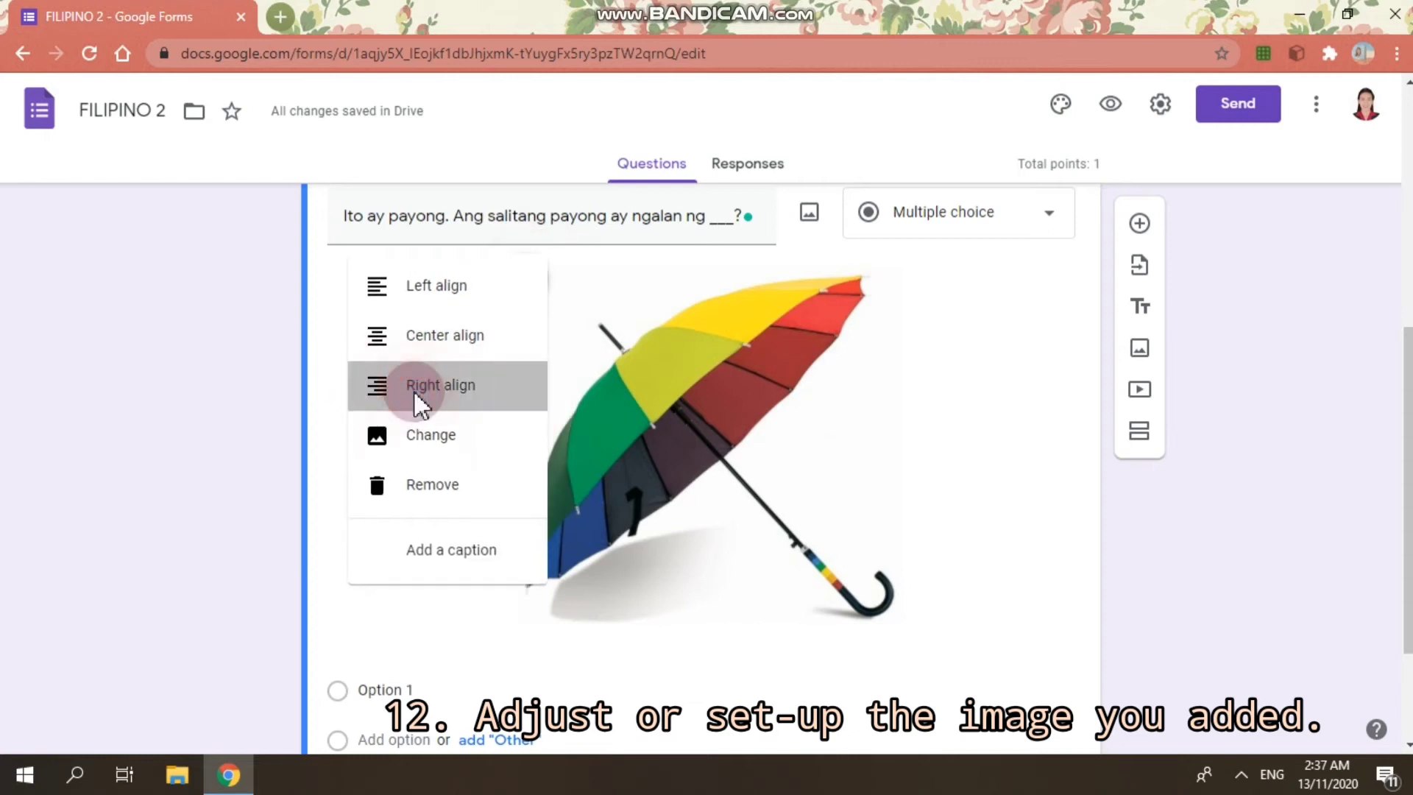
click(414, 391)
click(688, 285)
click(603, 348)
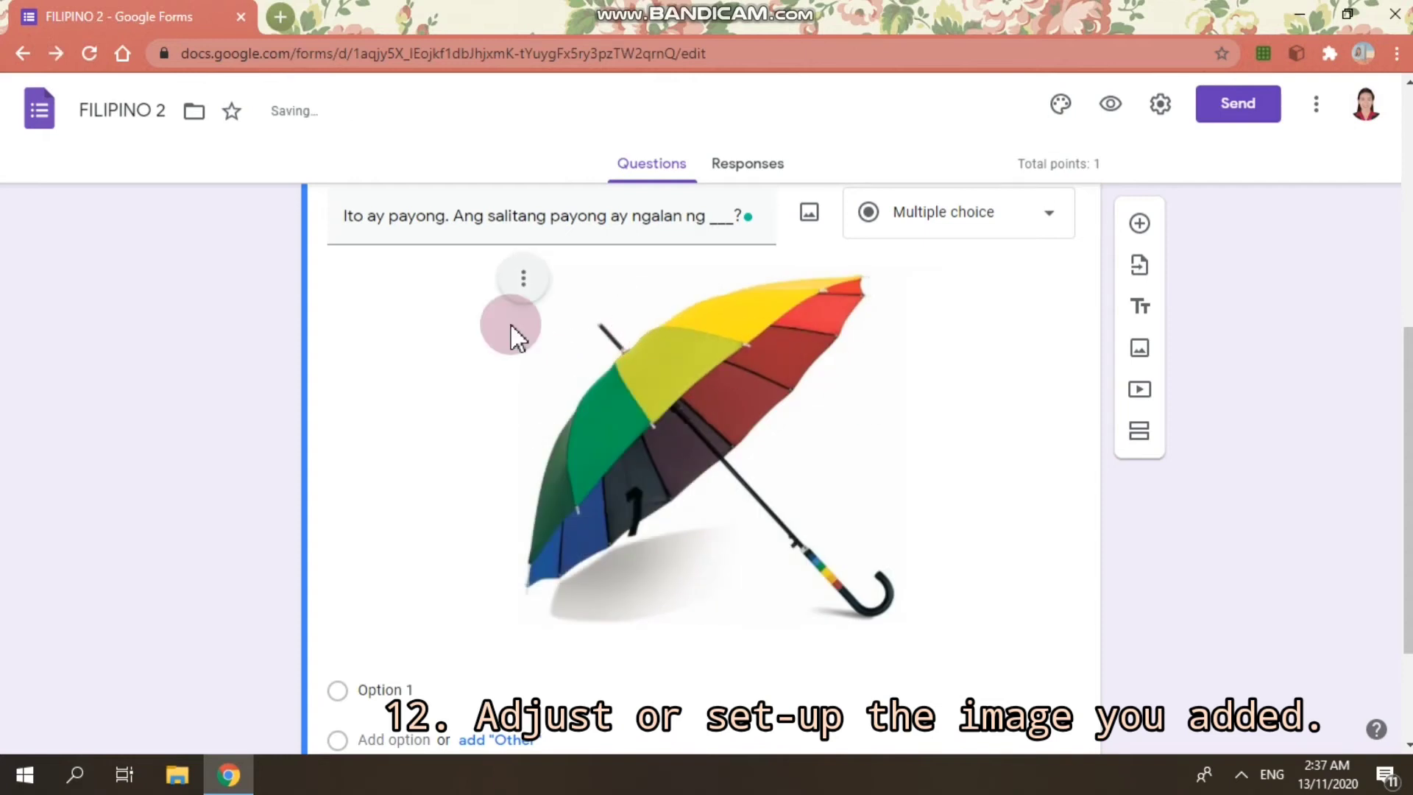
click(524, 280)
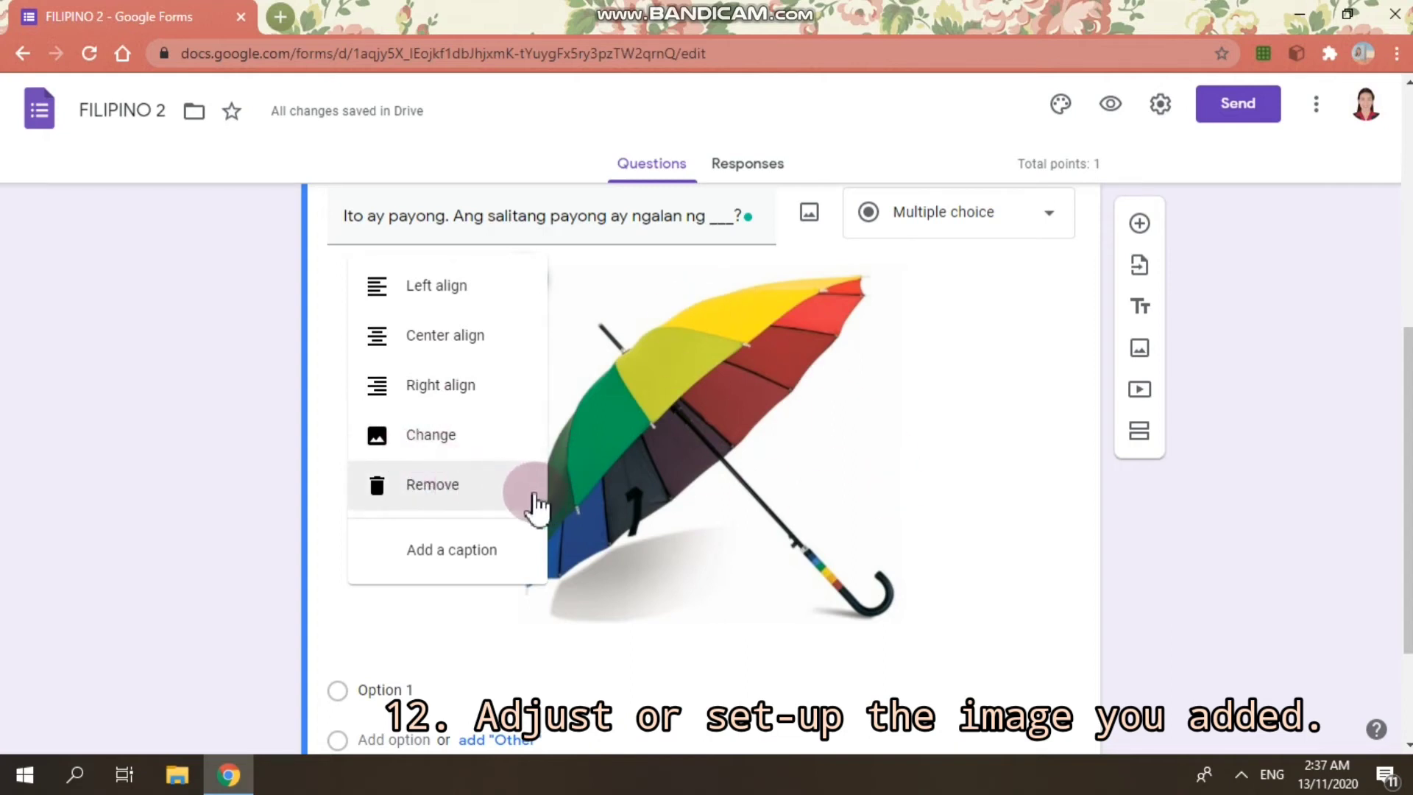
scroll(1044, 523, down, 2)
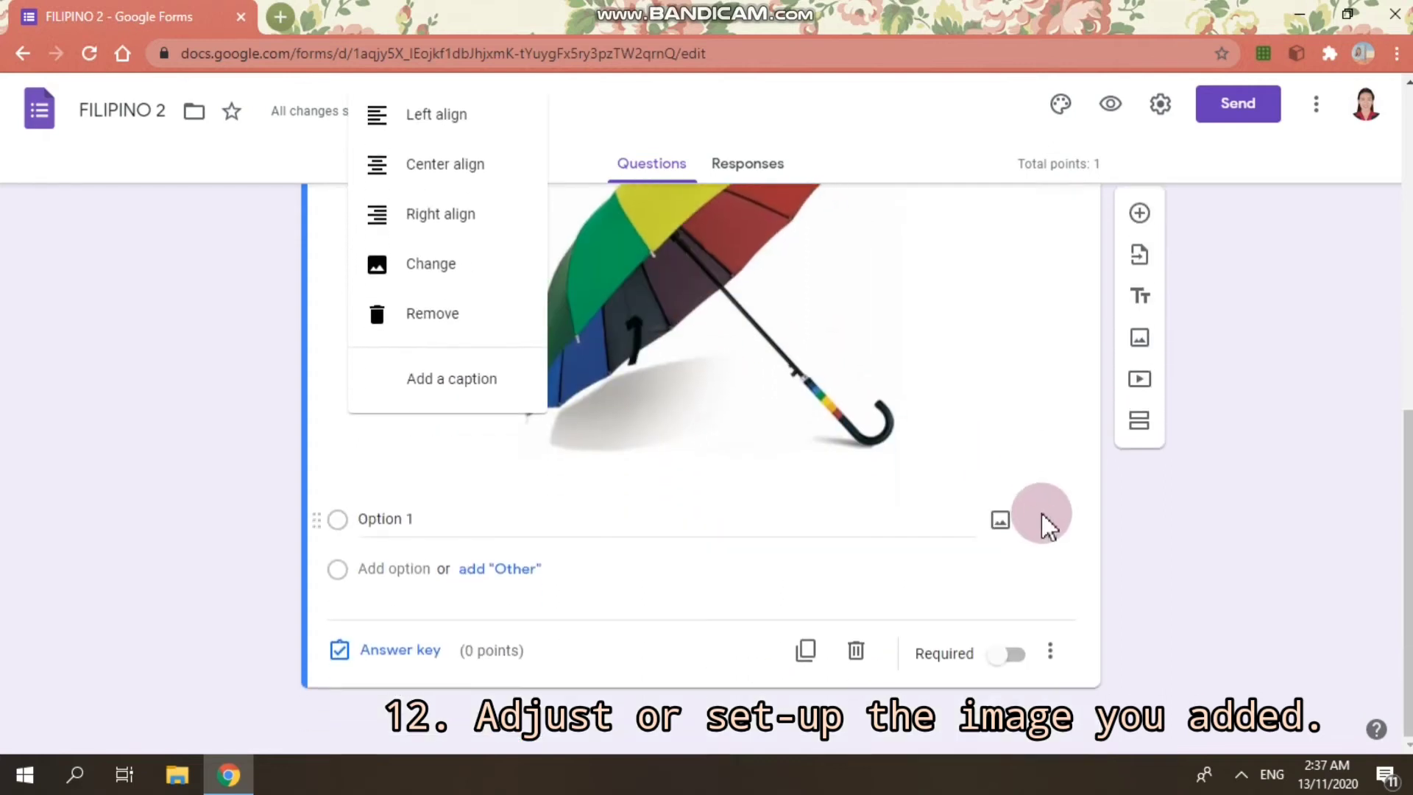
click(1045, 524)
Enter the second question's four answer options: "tao", "bagay", "hayop" and "lugar".
scroll(883, 456, down, 2)
click(440, 518)
scroll(530, 530, up, 5)
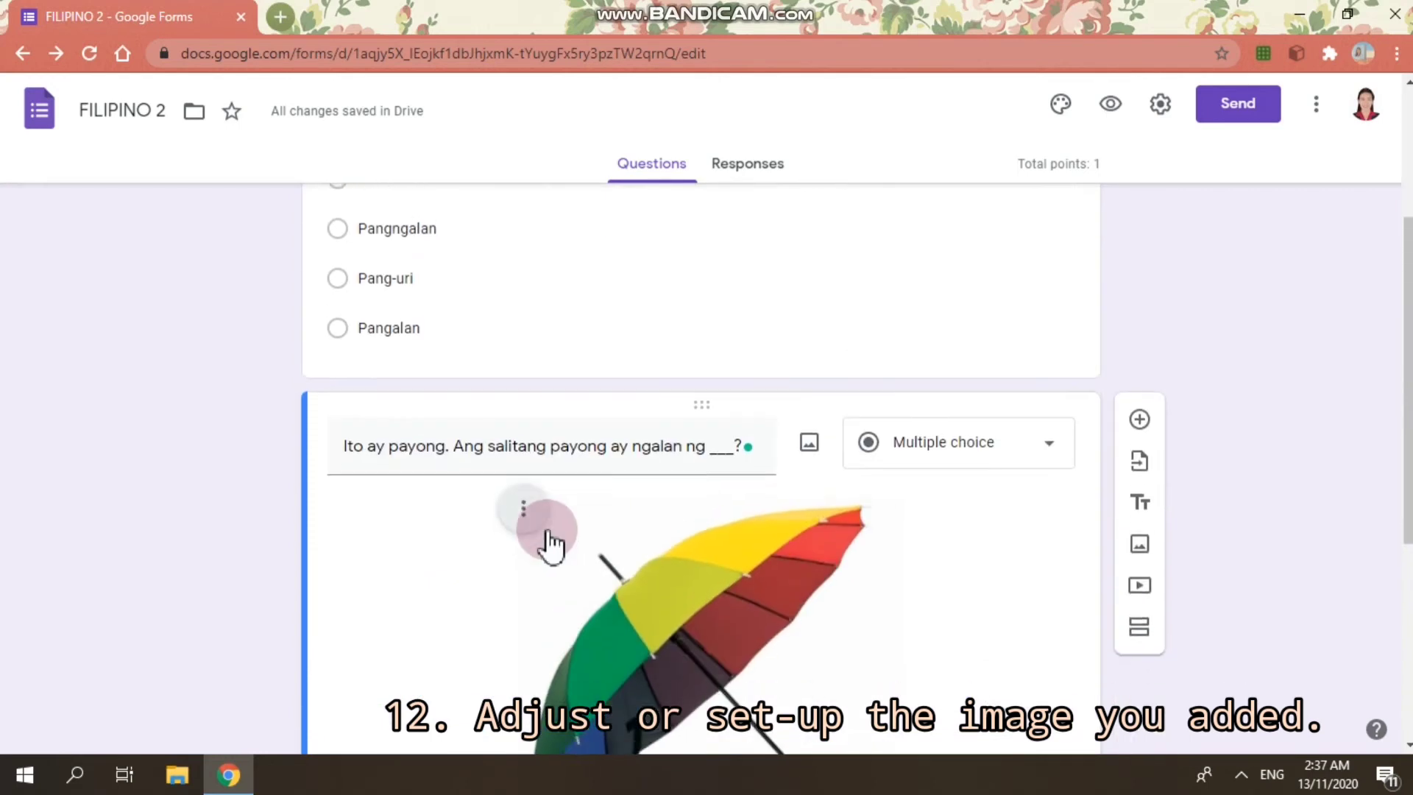
scroll(549, 544, down, 5)
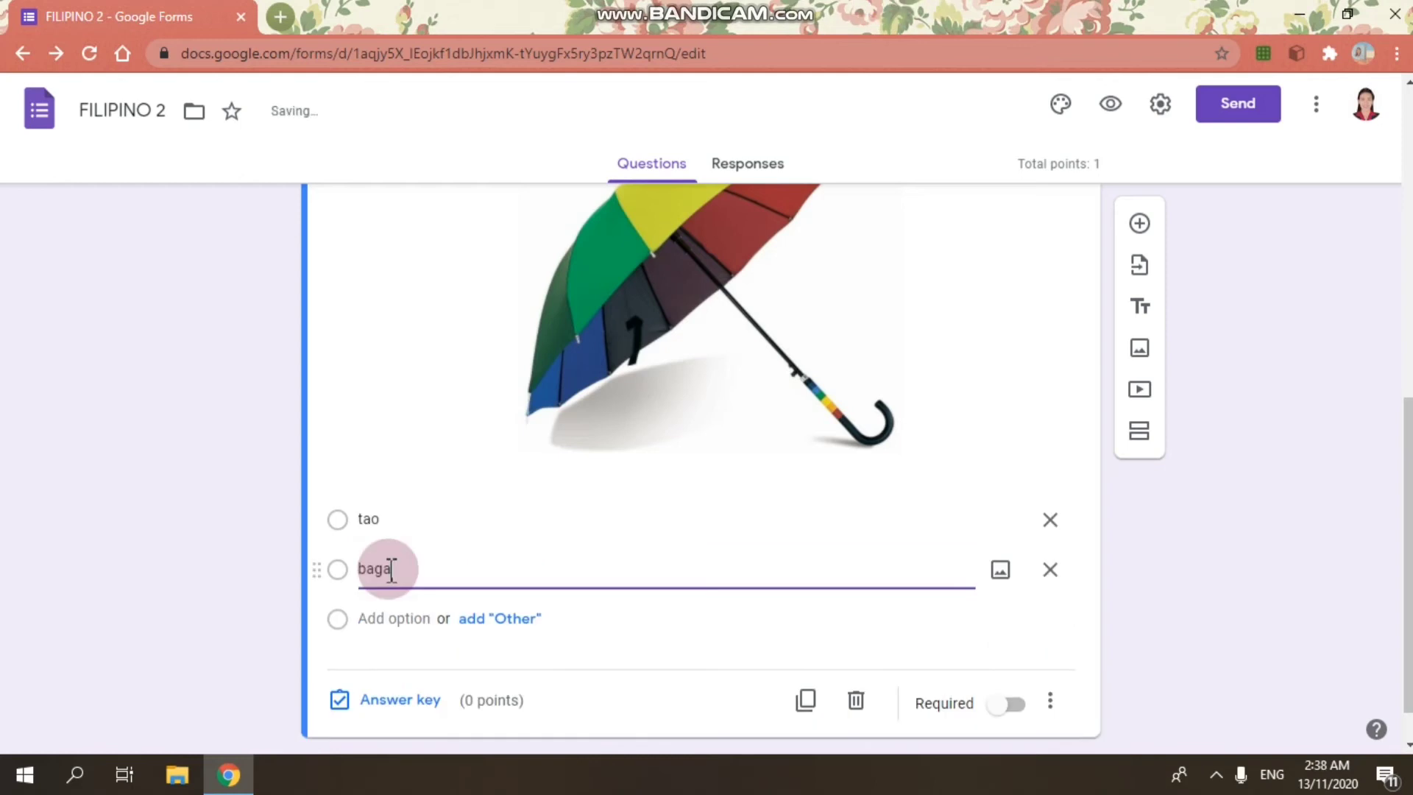
click(364, 617)
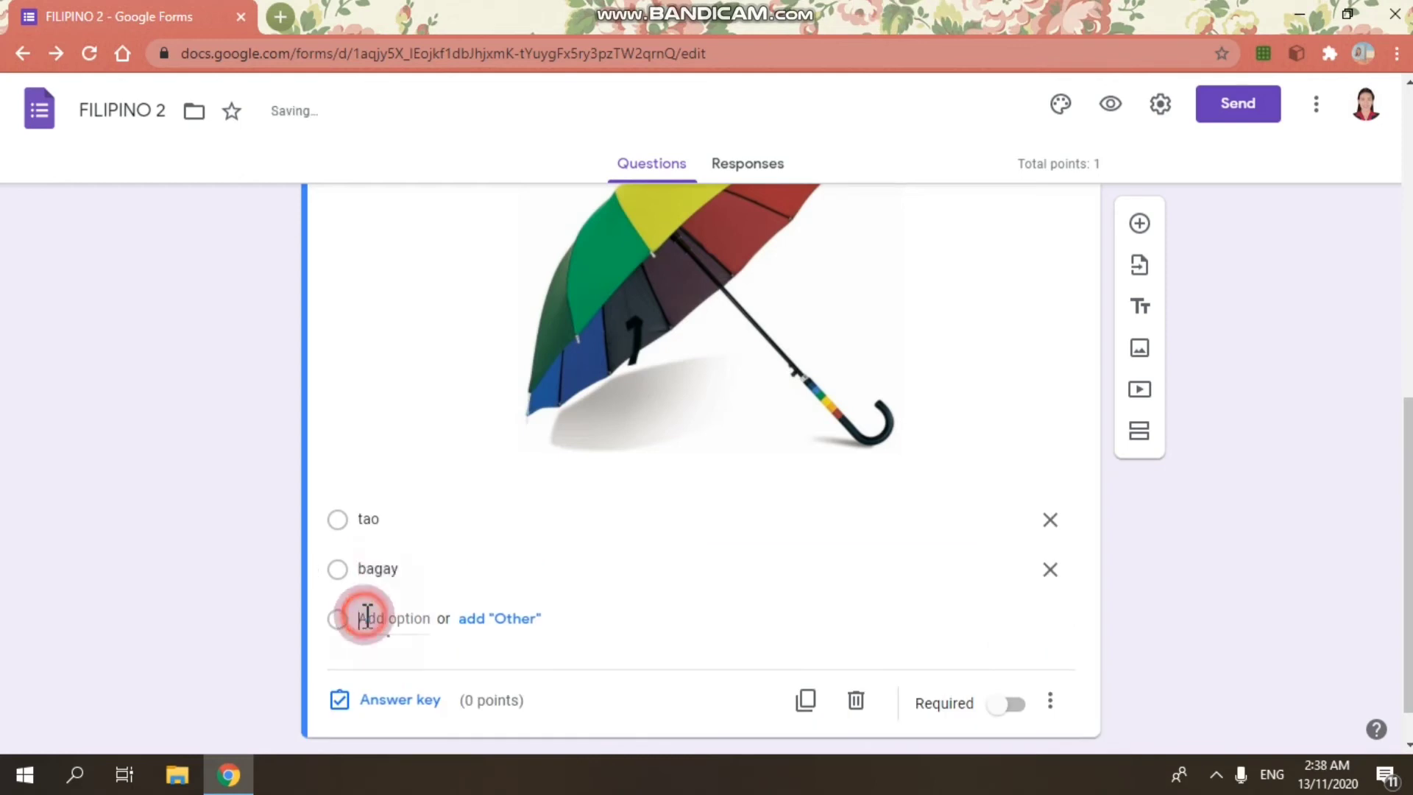
text(hayo)
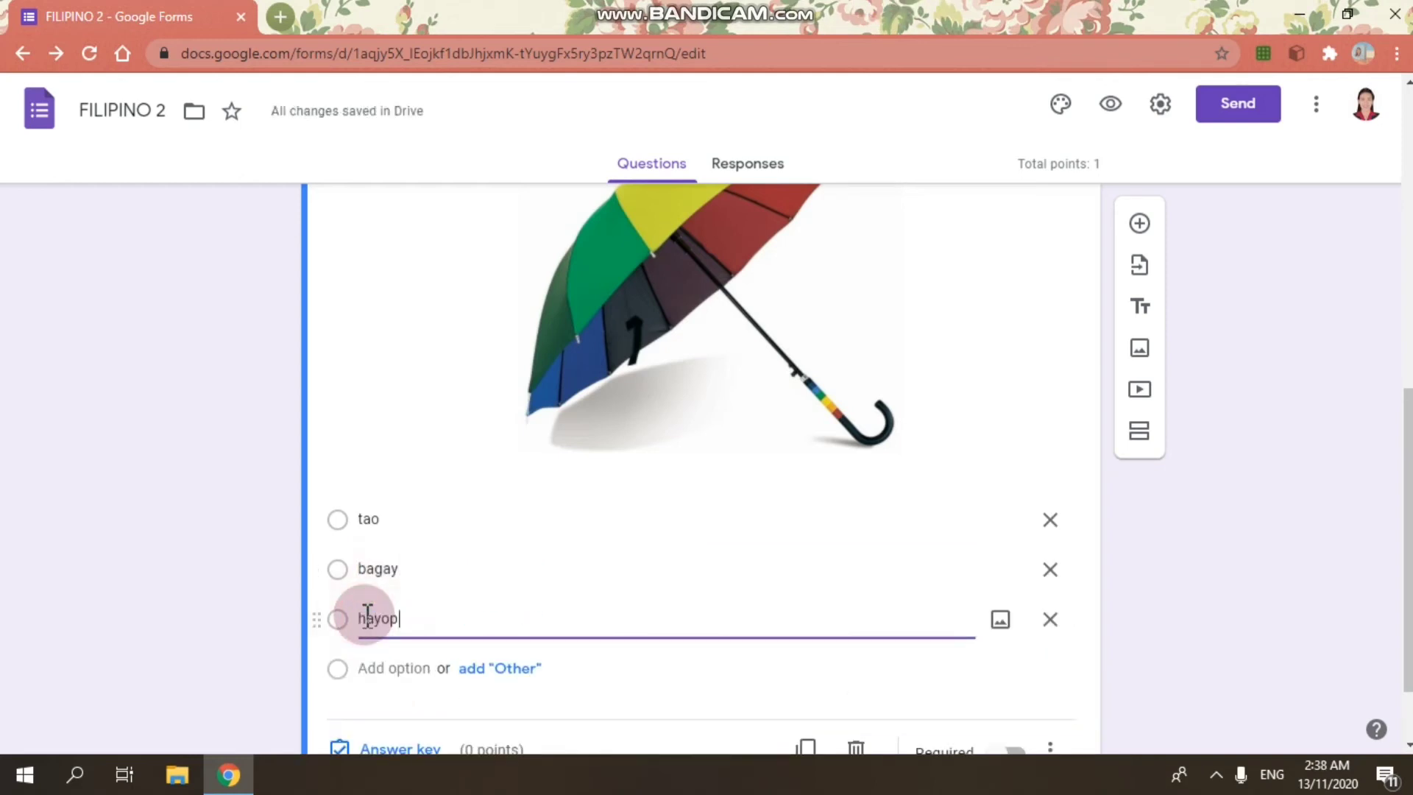
text(p)
click(403, 668)
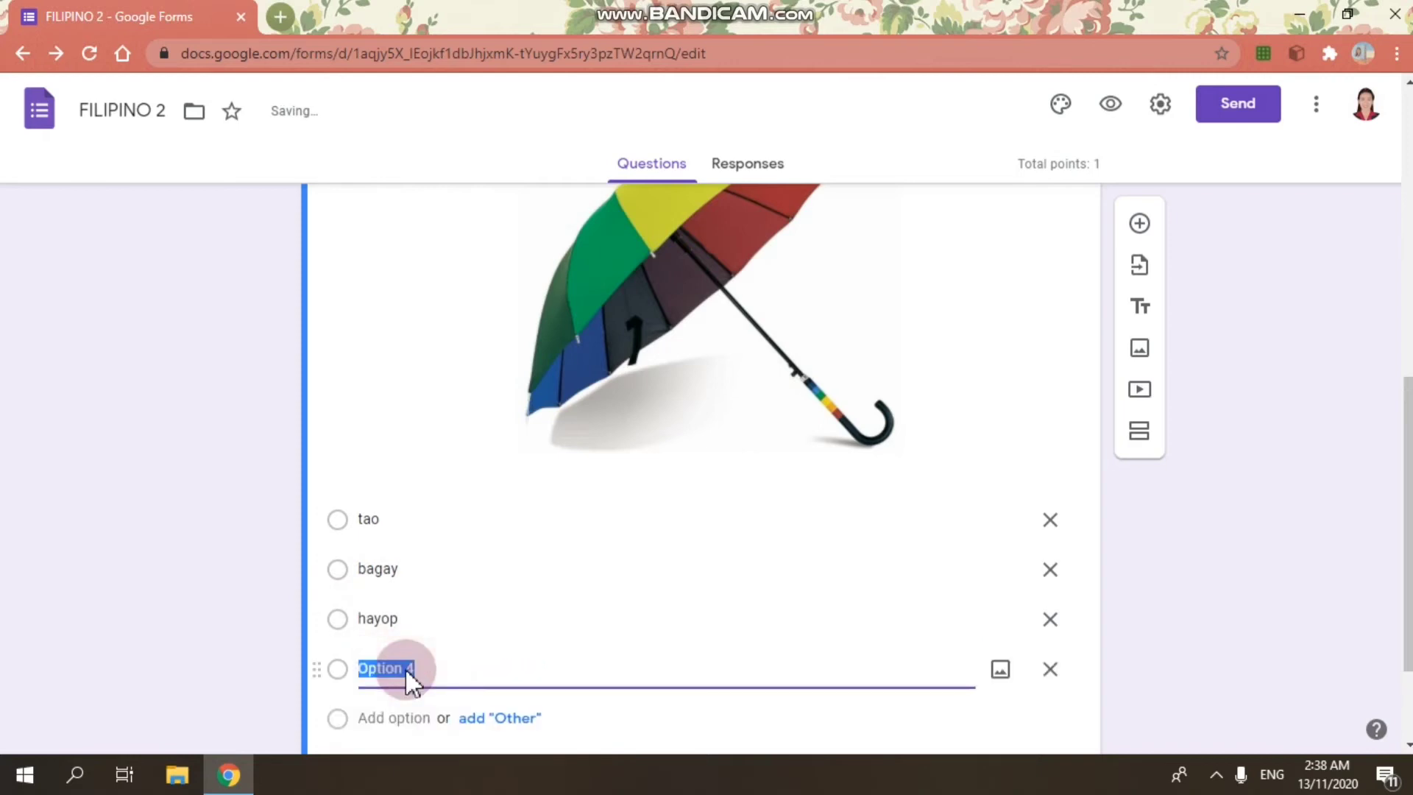
text(p)
text(ugar)
Set the second question's answer key to "bagay" with a value of 1 point.
scroll(656, 473, up, 3)
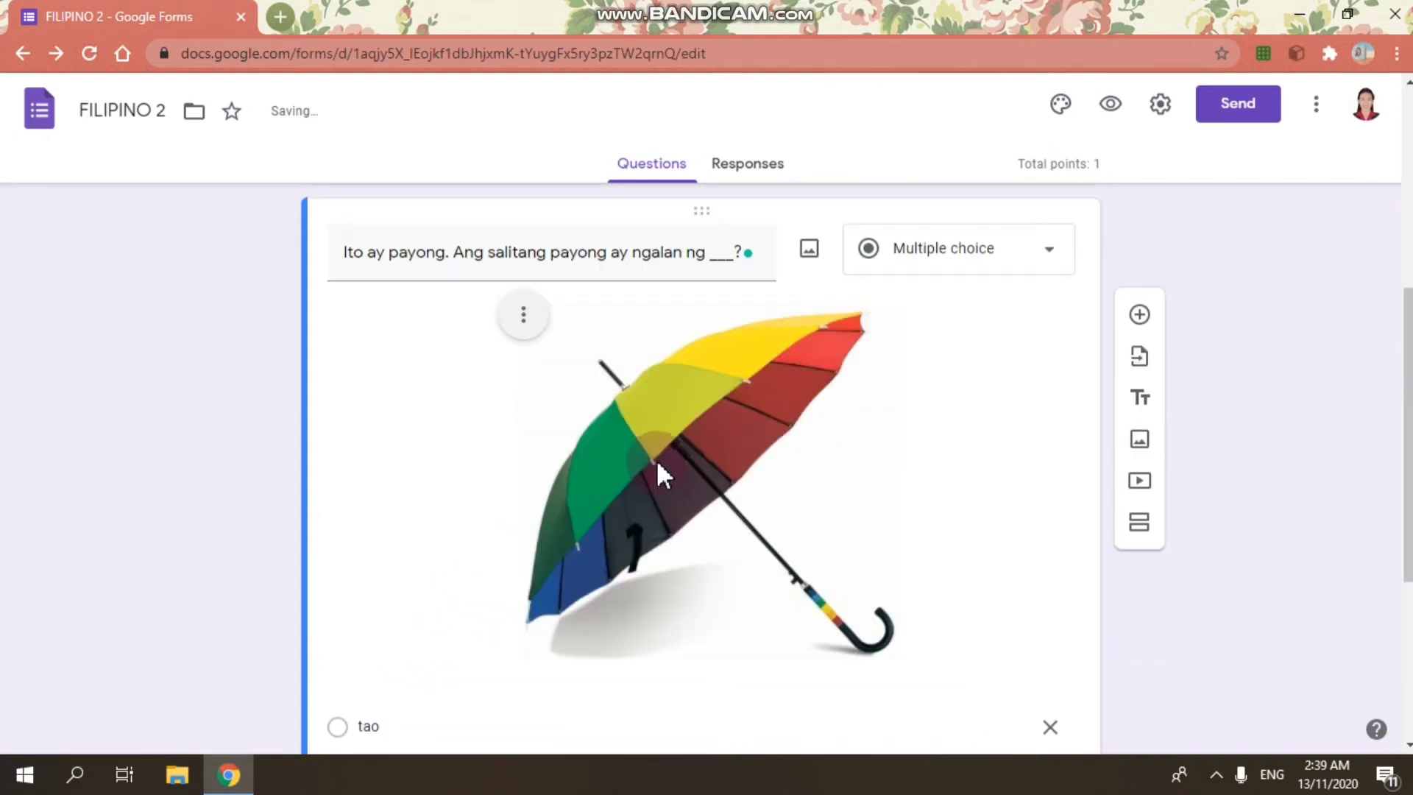
scroll(686, 338, down, 5)
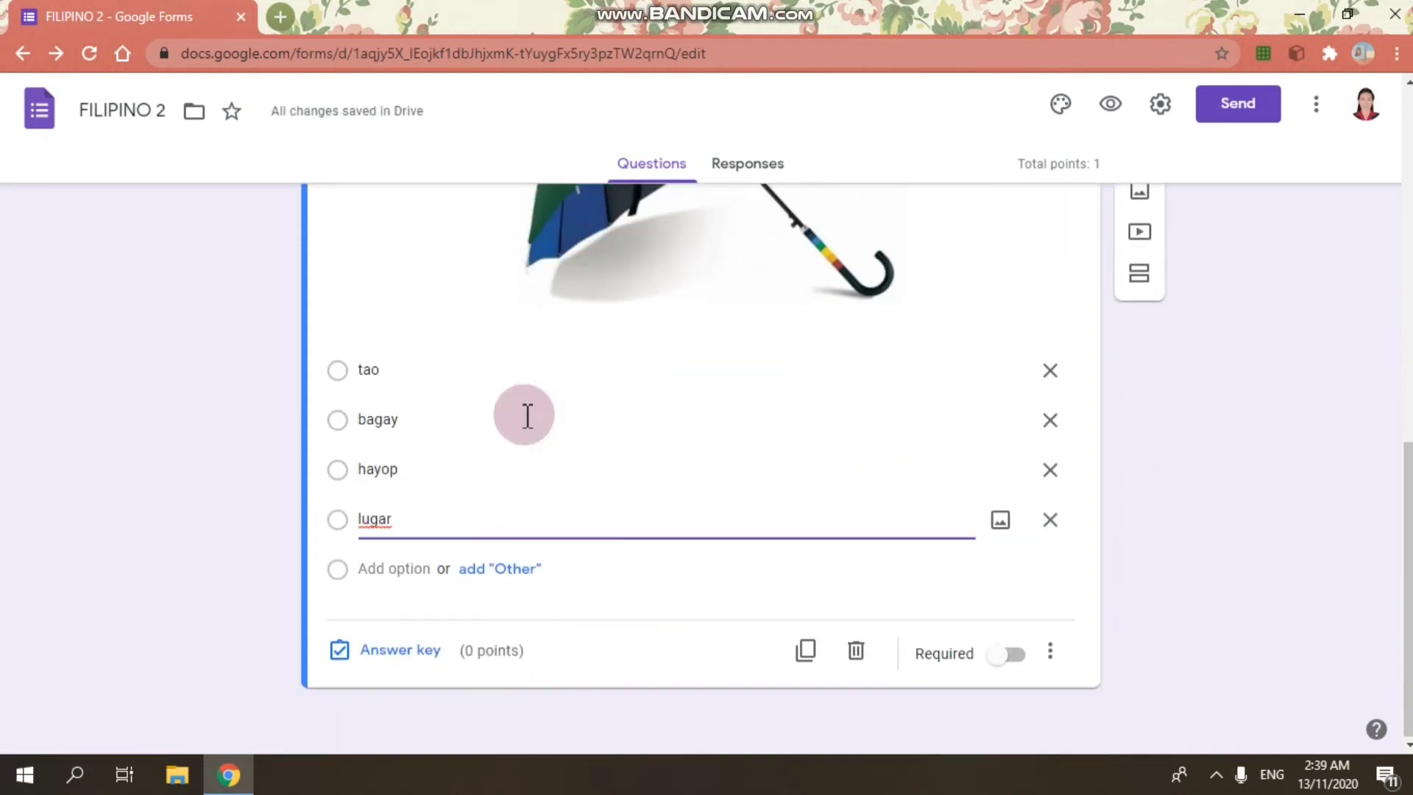
click(387, 650)
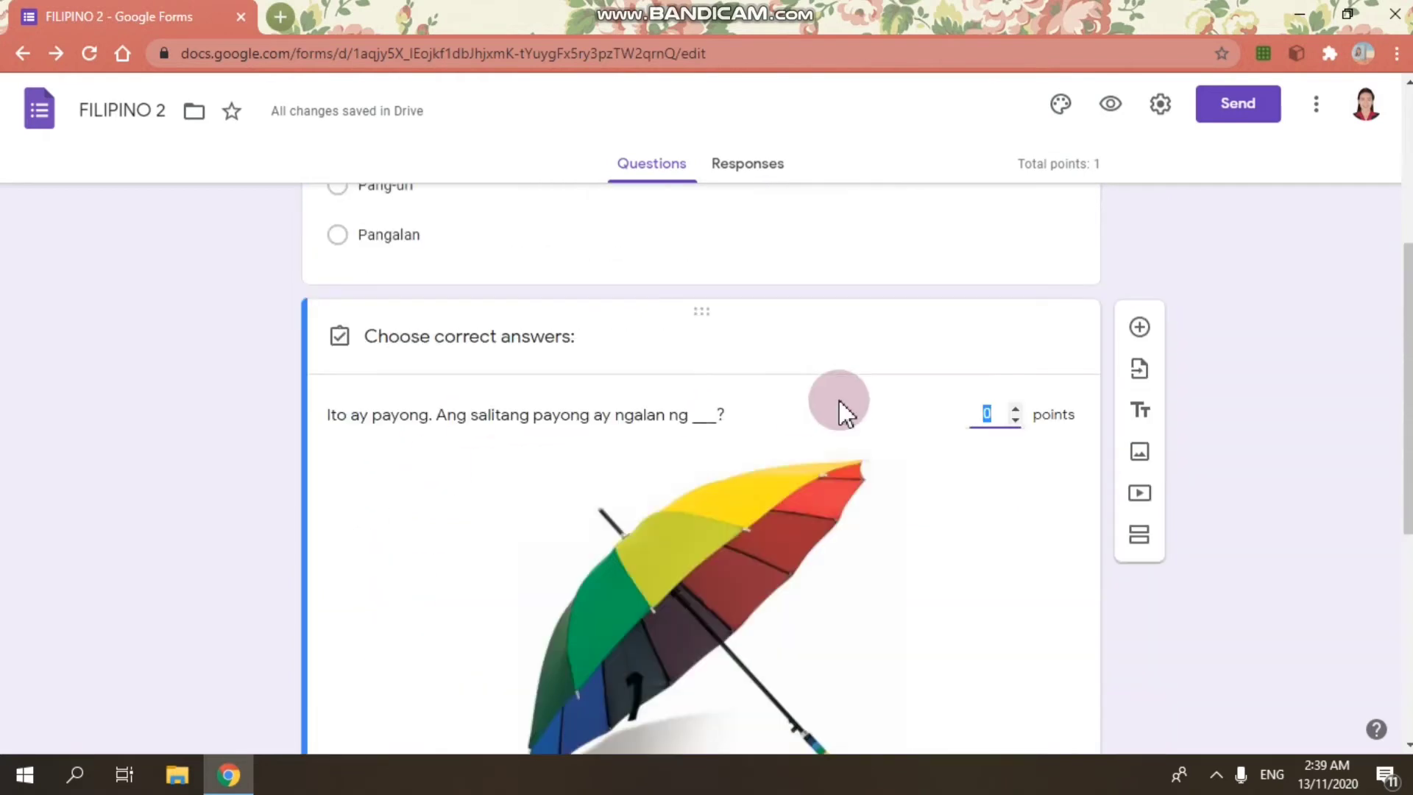
scroll(458, 577, down, 6)
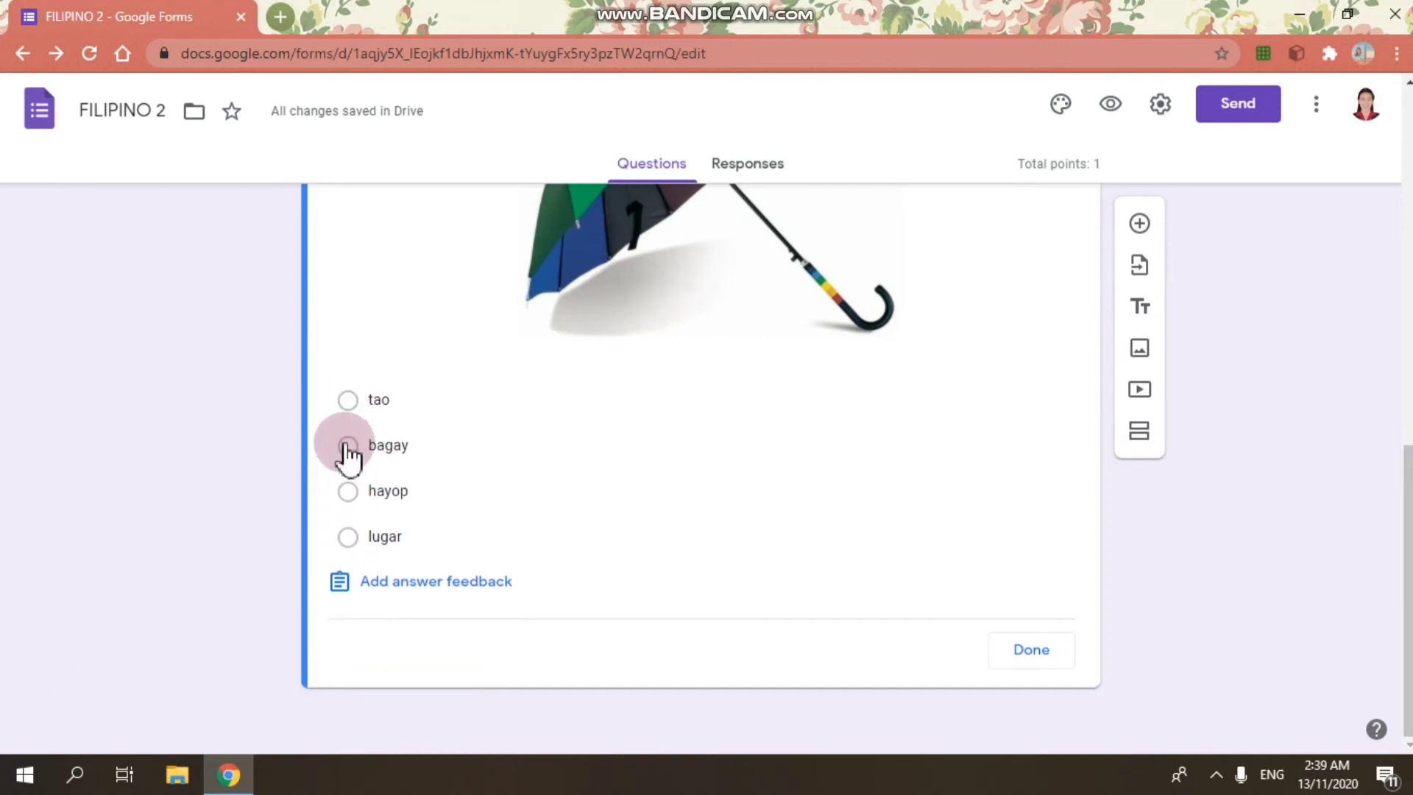
click(349, 449)
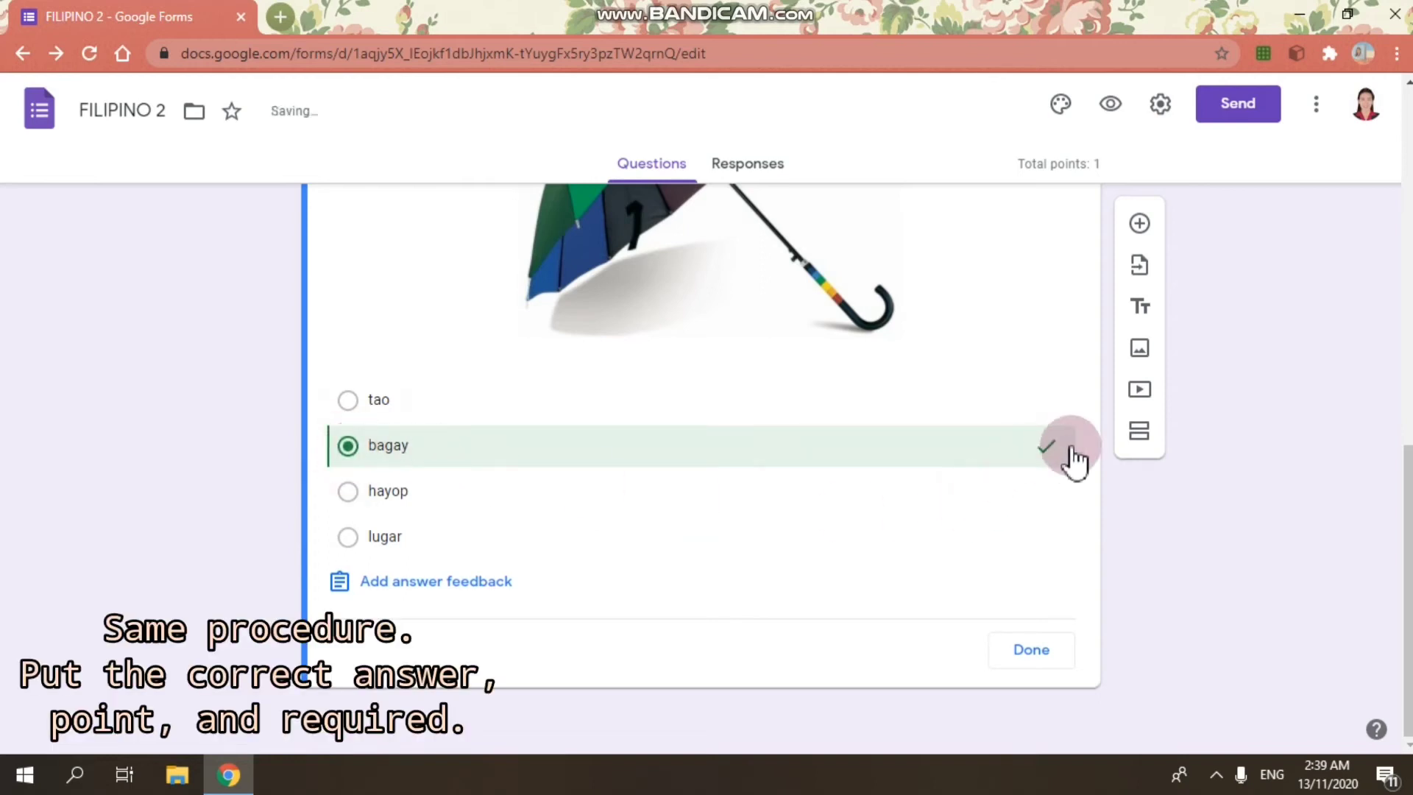
scroll(1054, 459, up, 4)
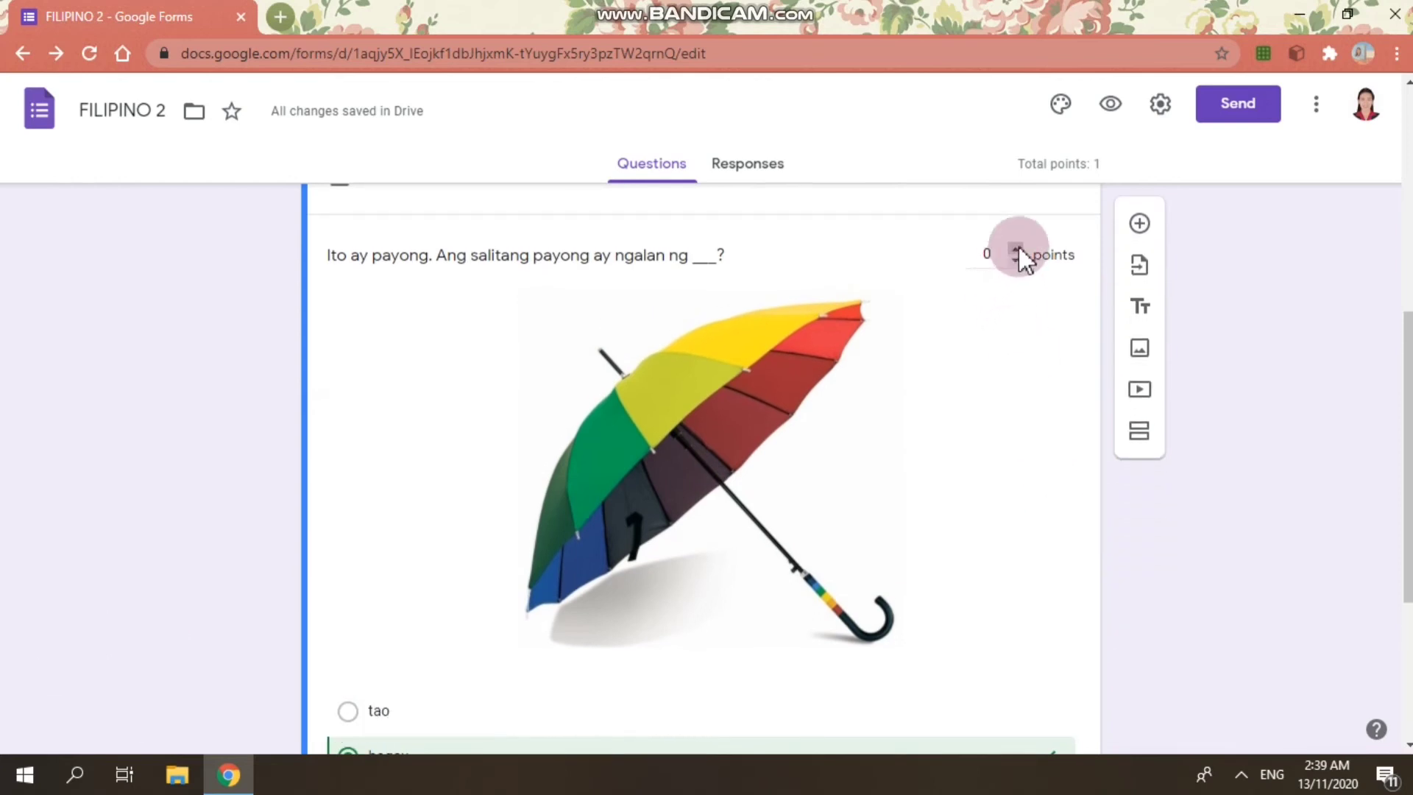
click(1016, 249)
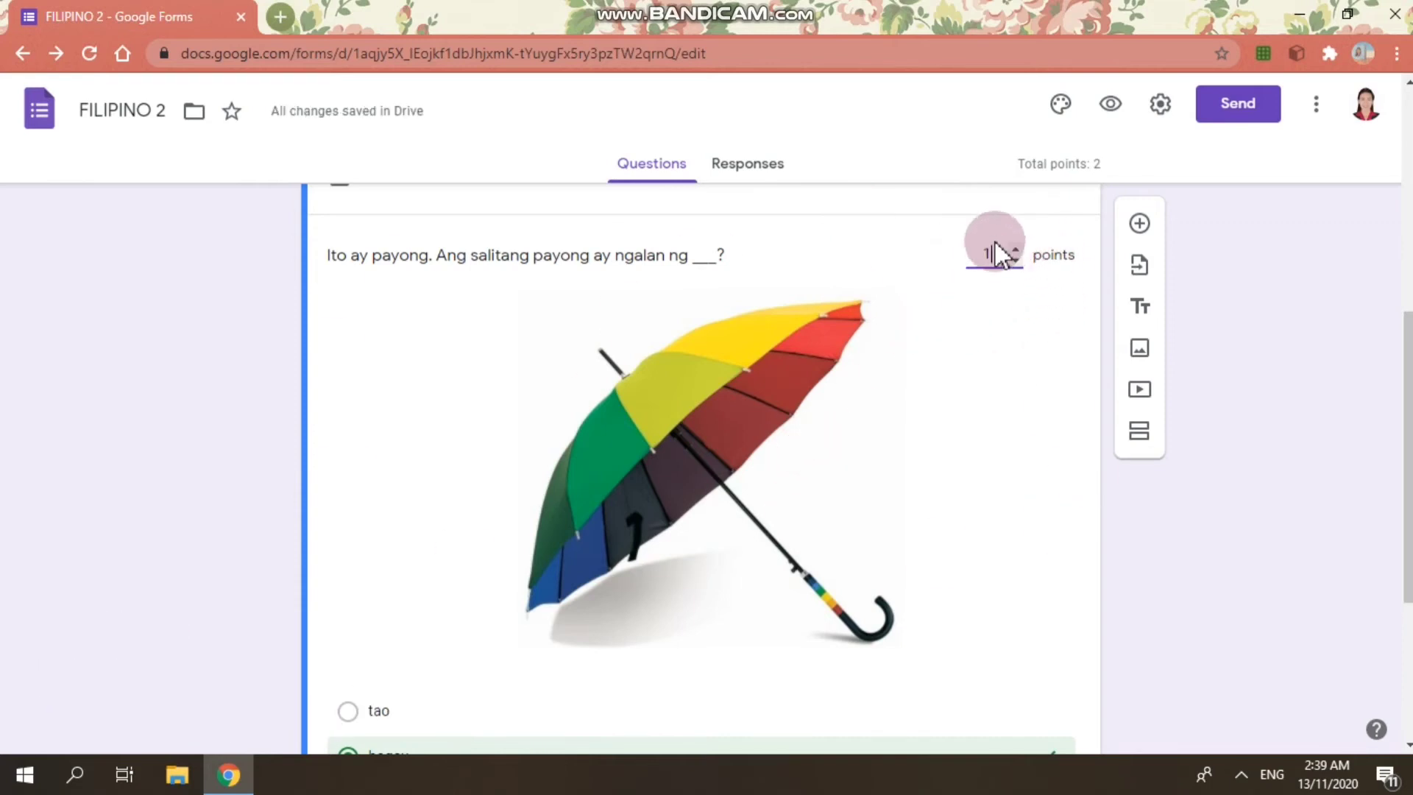
scroll(995, 421, down, 2)
scroll(1094, 678, down, 2)
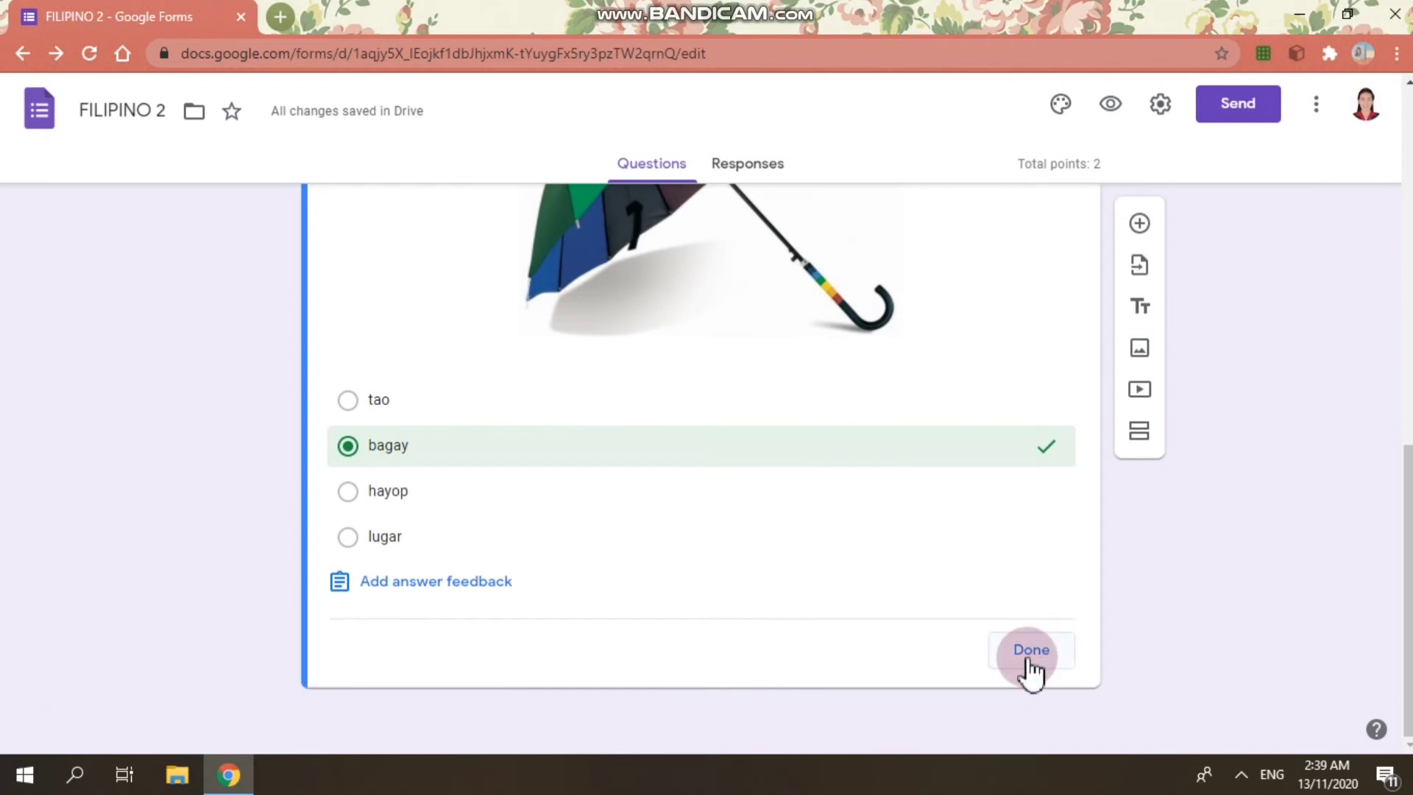
click(1030, 659)
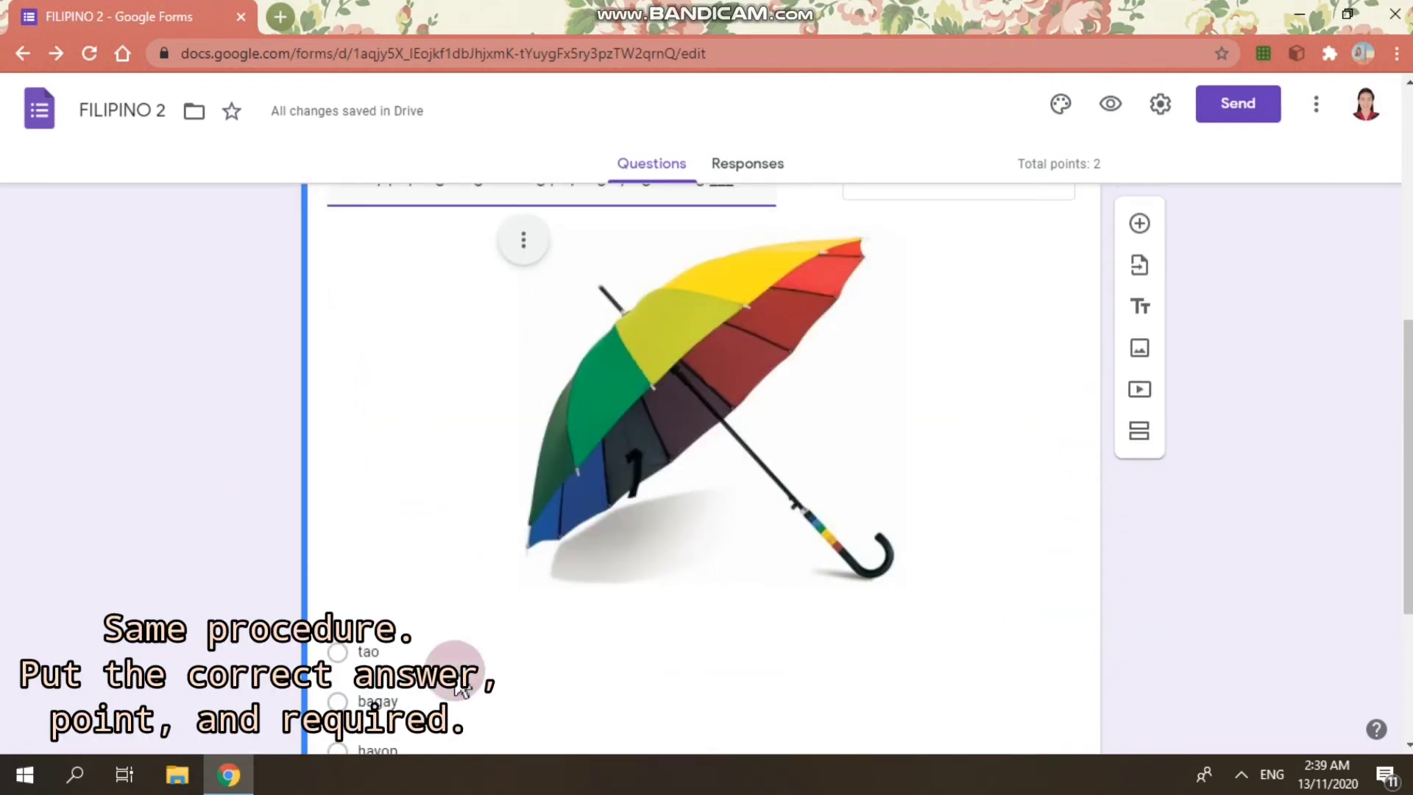
scroll(1074, 316, down, 3)
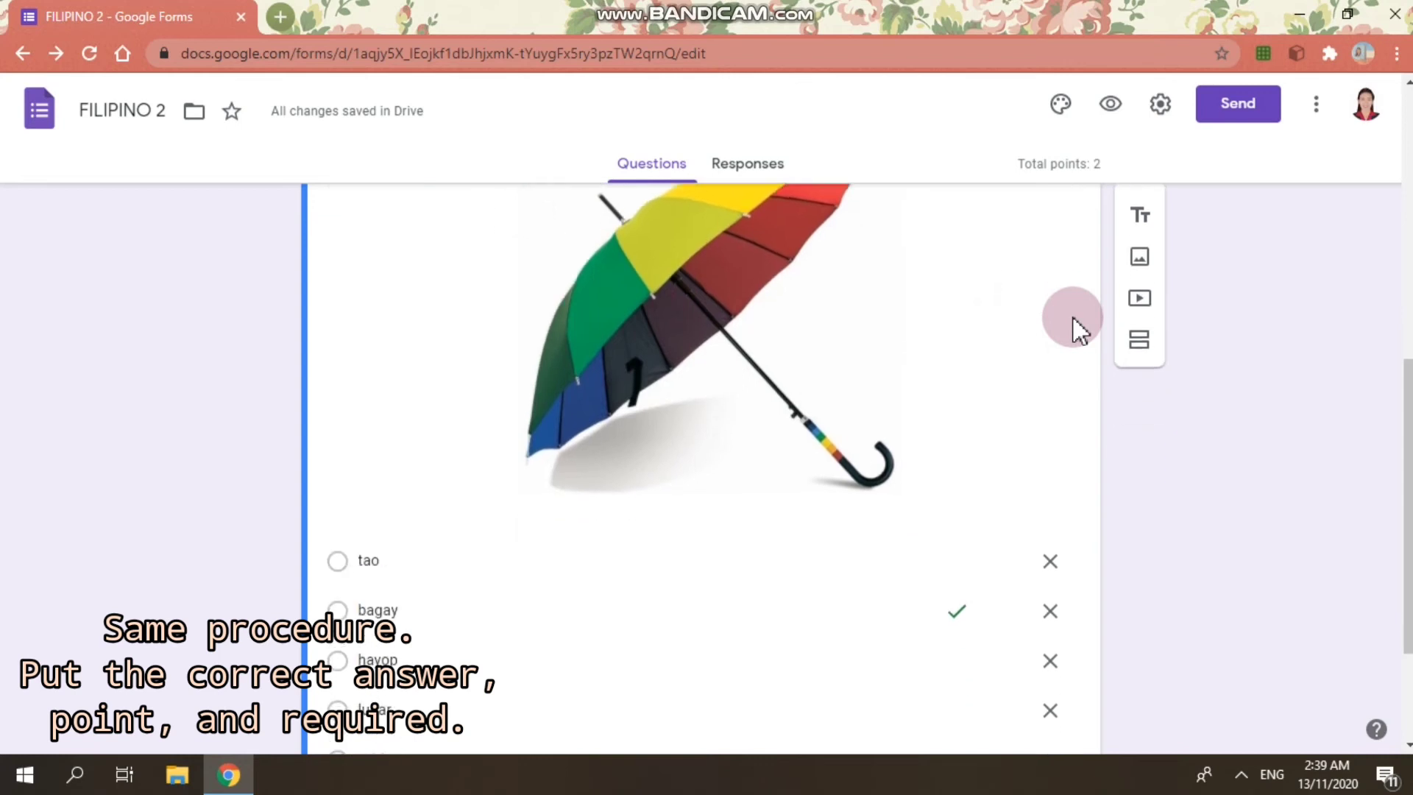
Make the second question, about the umbrella, required.
scroll(1074, 316, up, 3)
scroll(1075, 316, up, 3)
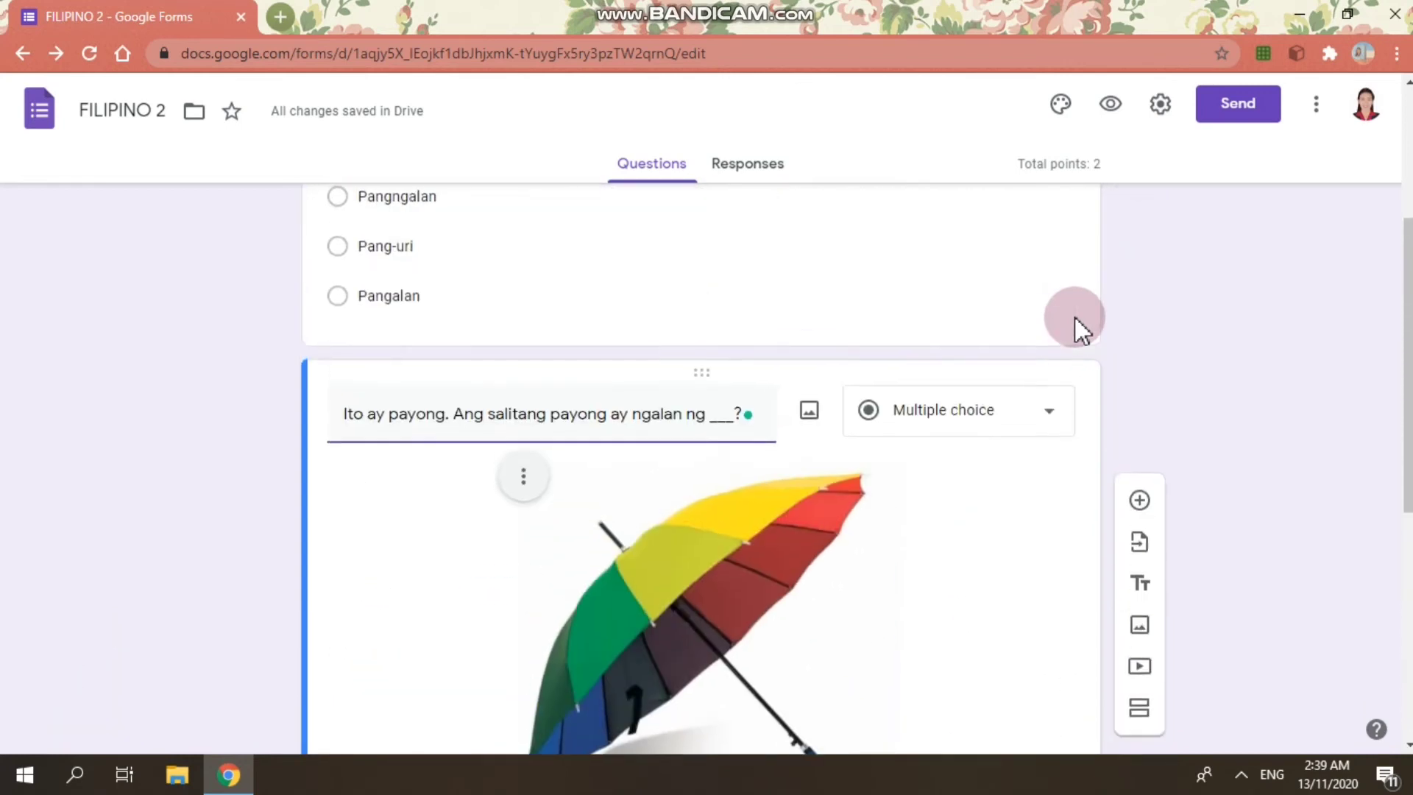
scroll(1075, 317, down, 5)
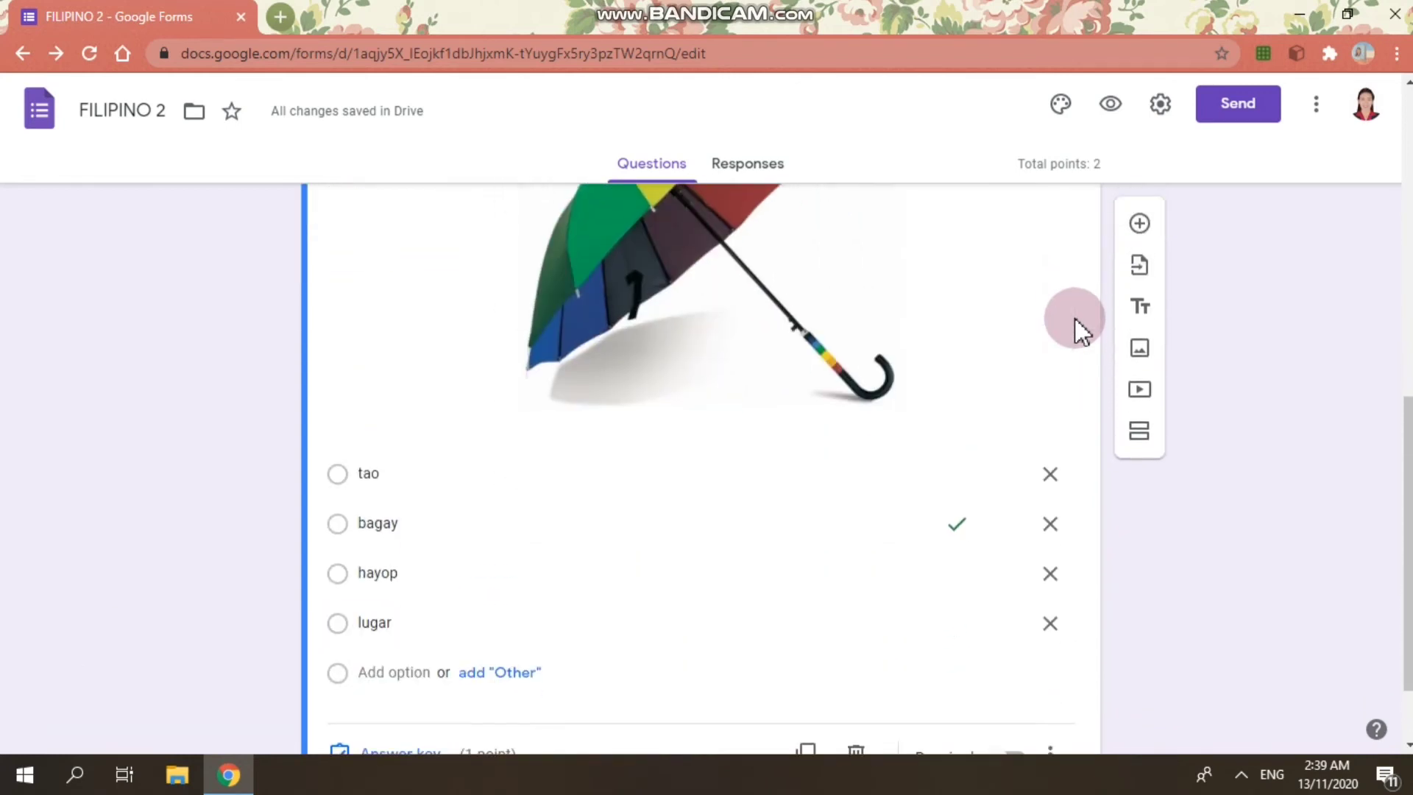
scroll(399, 737, down, 2)
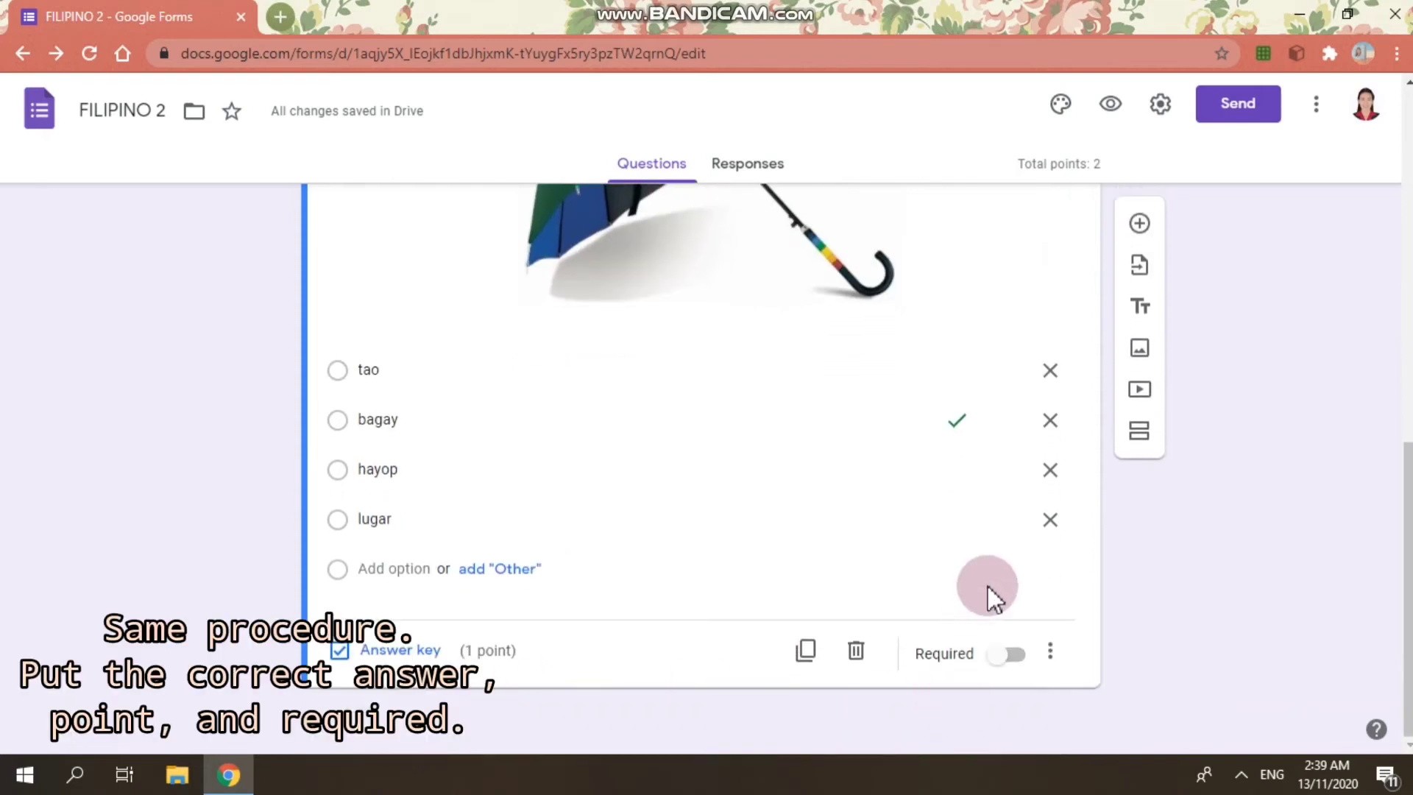
scroll(1065, 403, up, 5)
scroll(1069, 382, down, 3)
scroll(1068, 382, down, 3)
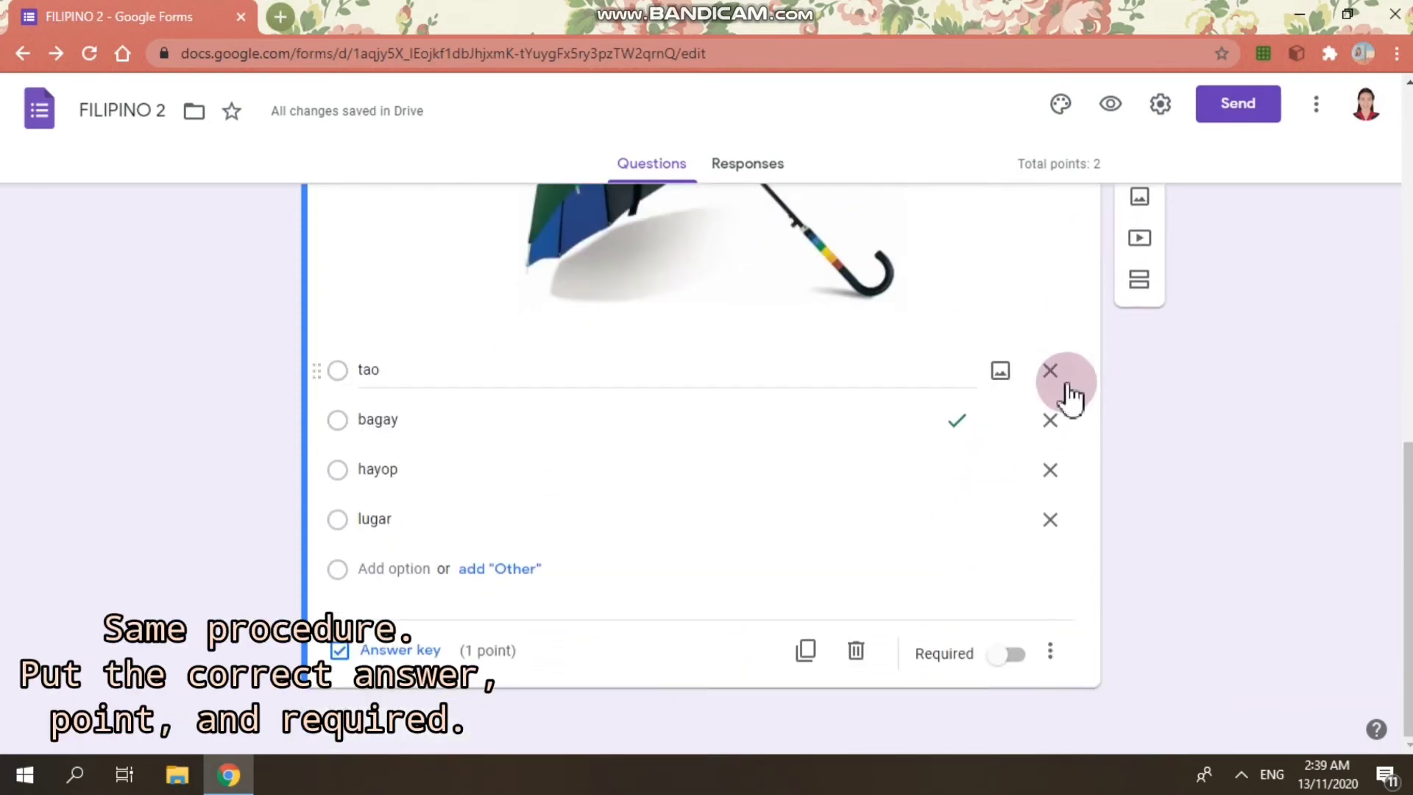
click(1002, 655)
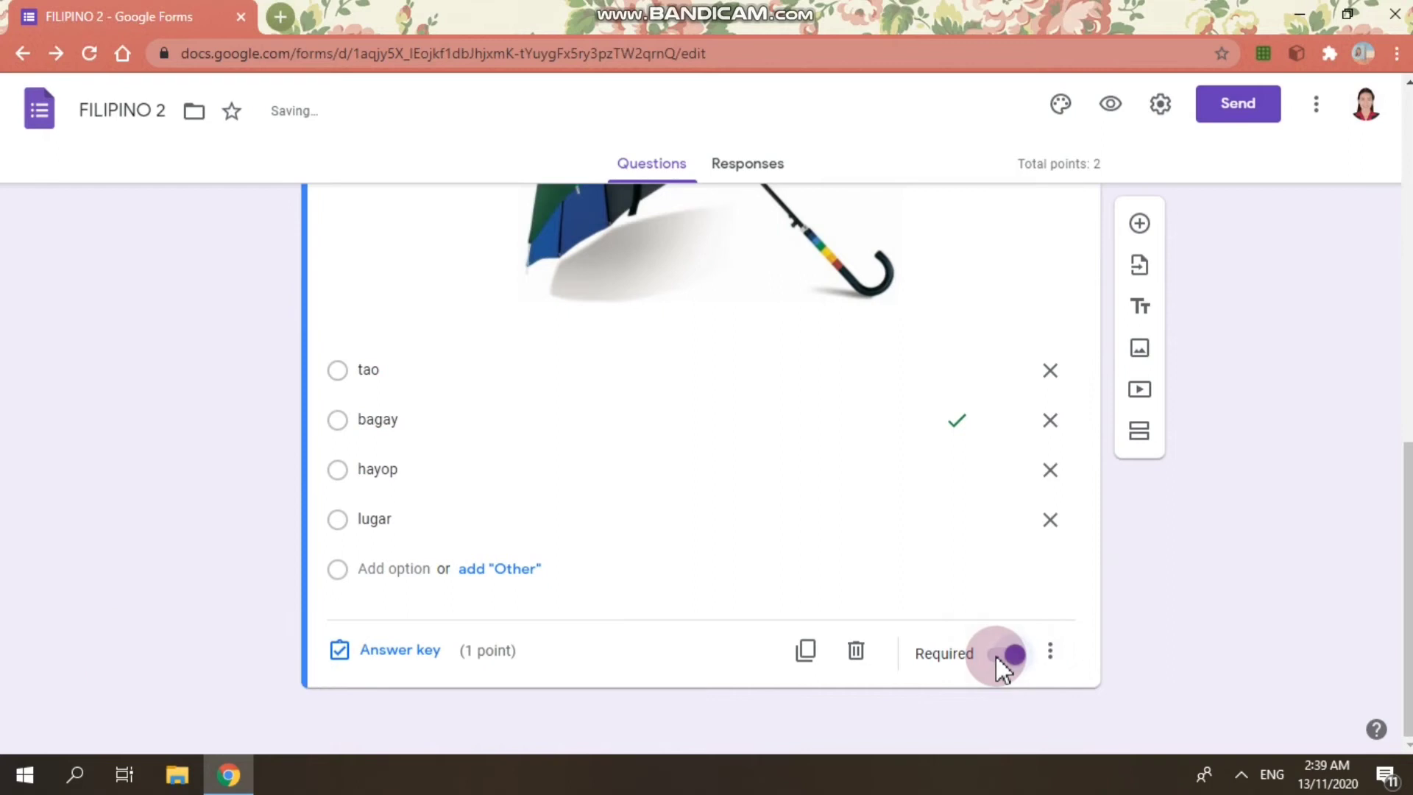
click(1050, 653)
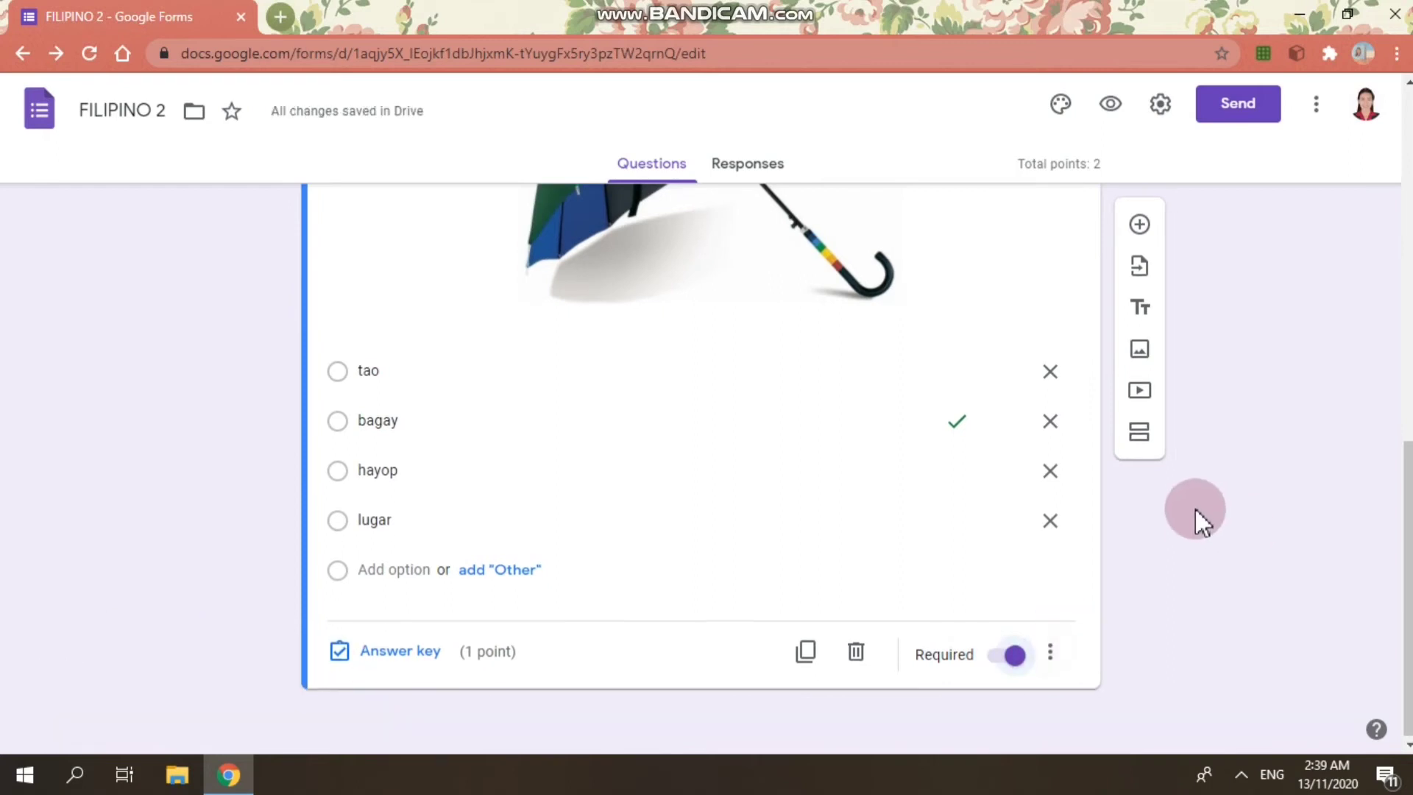
scroll(1196, 515, up, 8)
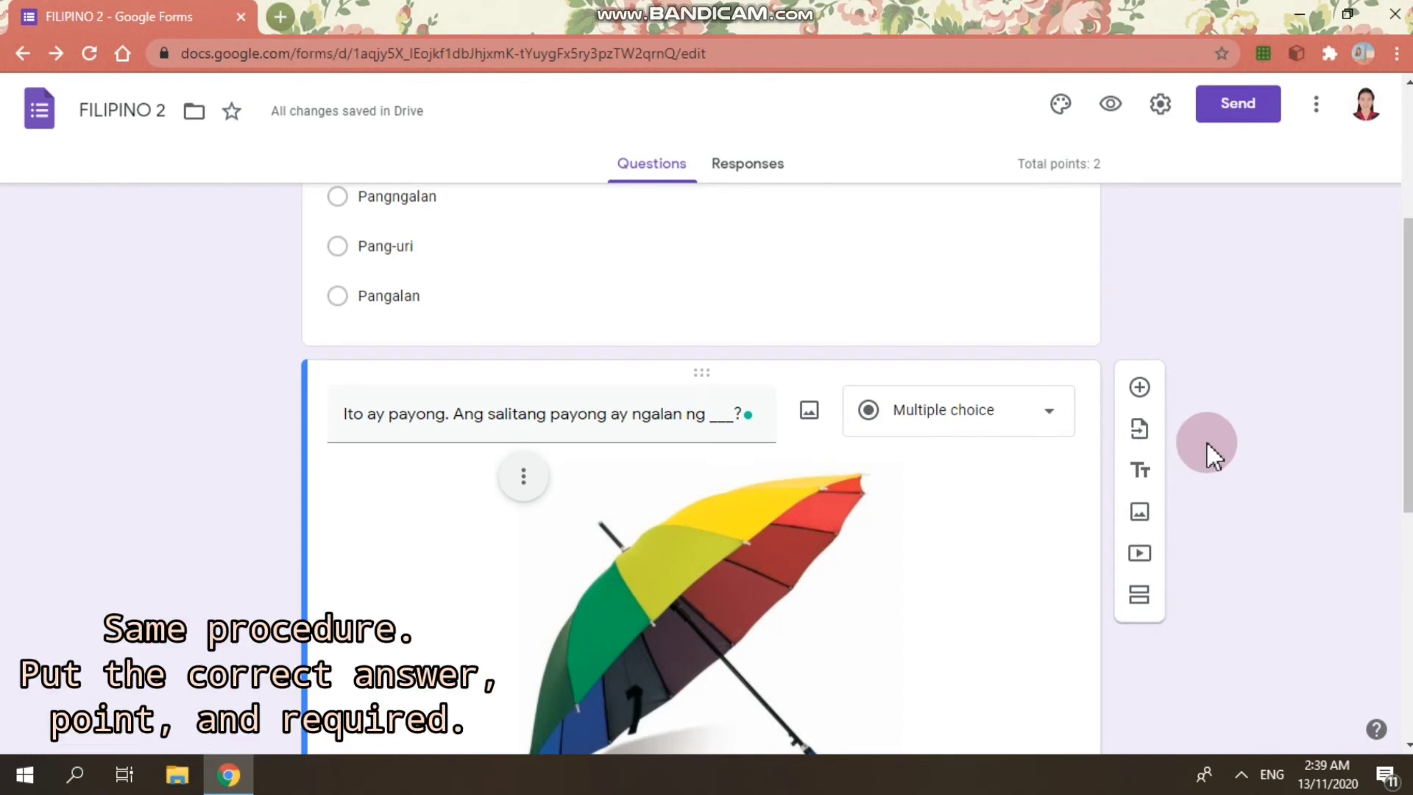
click(1140, 388)
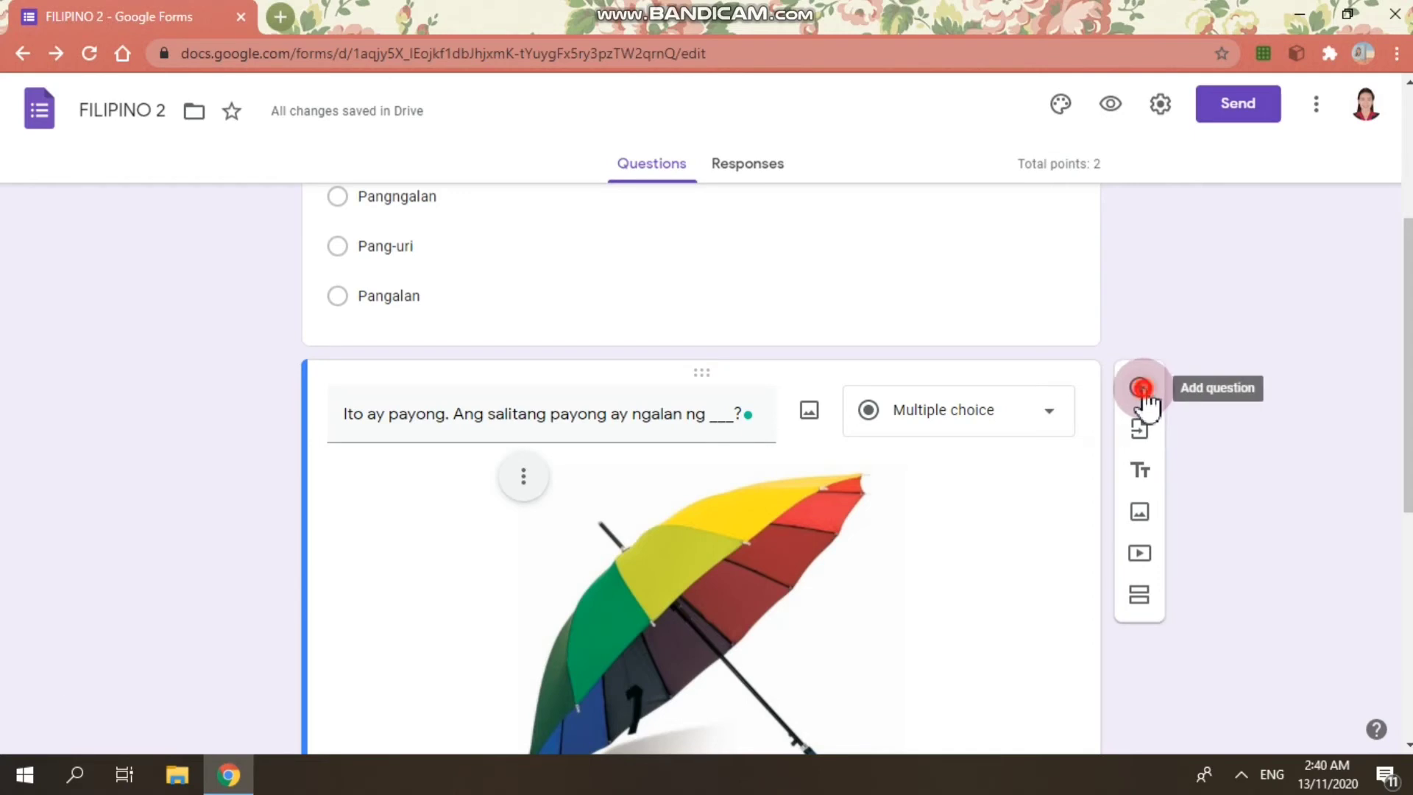
scroll(1146, 400, up, 7)
scroll(1146, 400, down, 1)
scroll(1145, 410, down, 10)
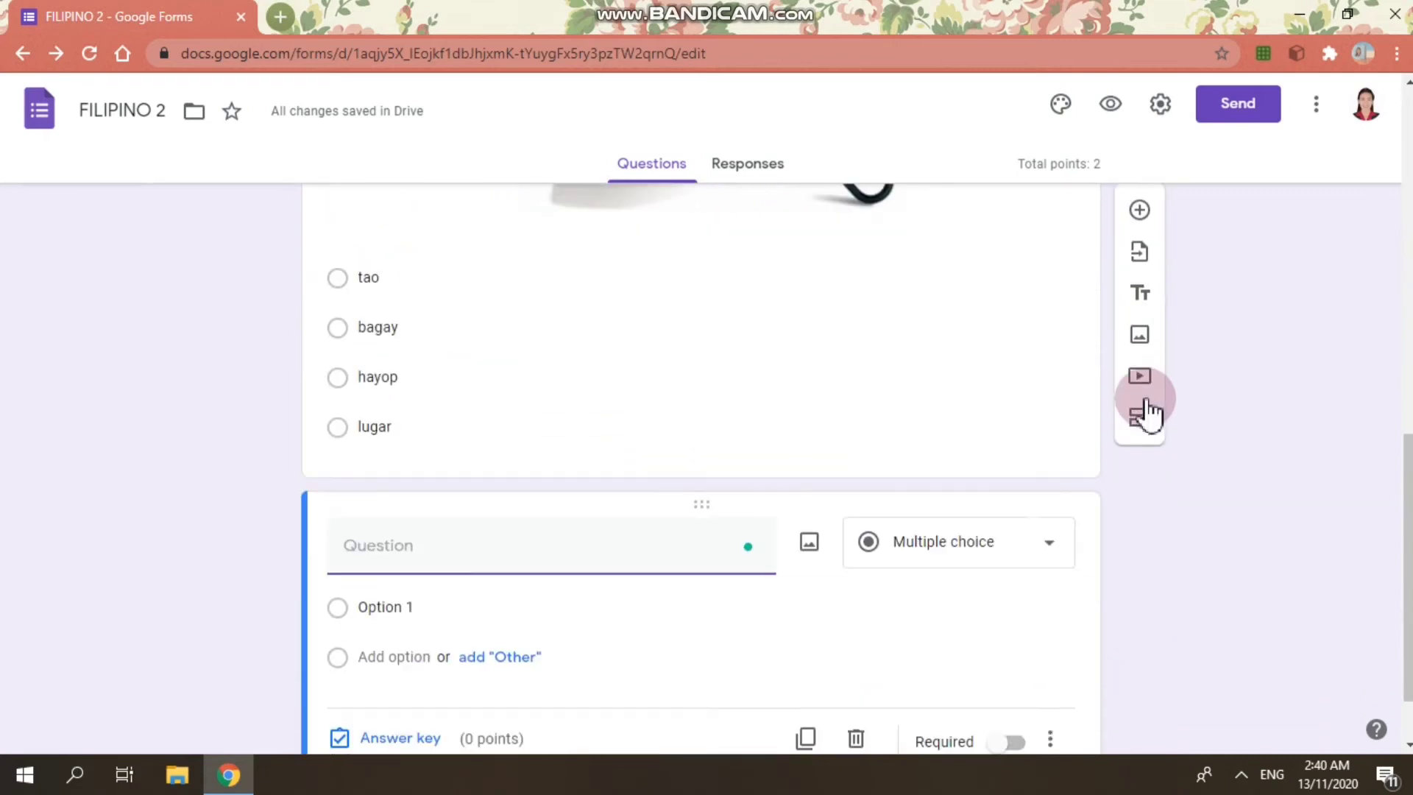
click(857, 671)
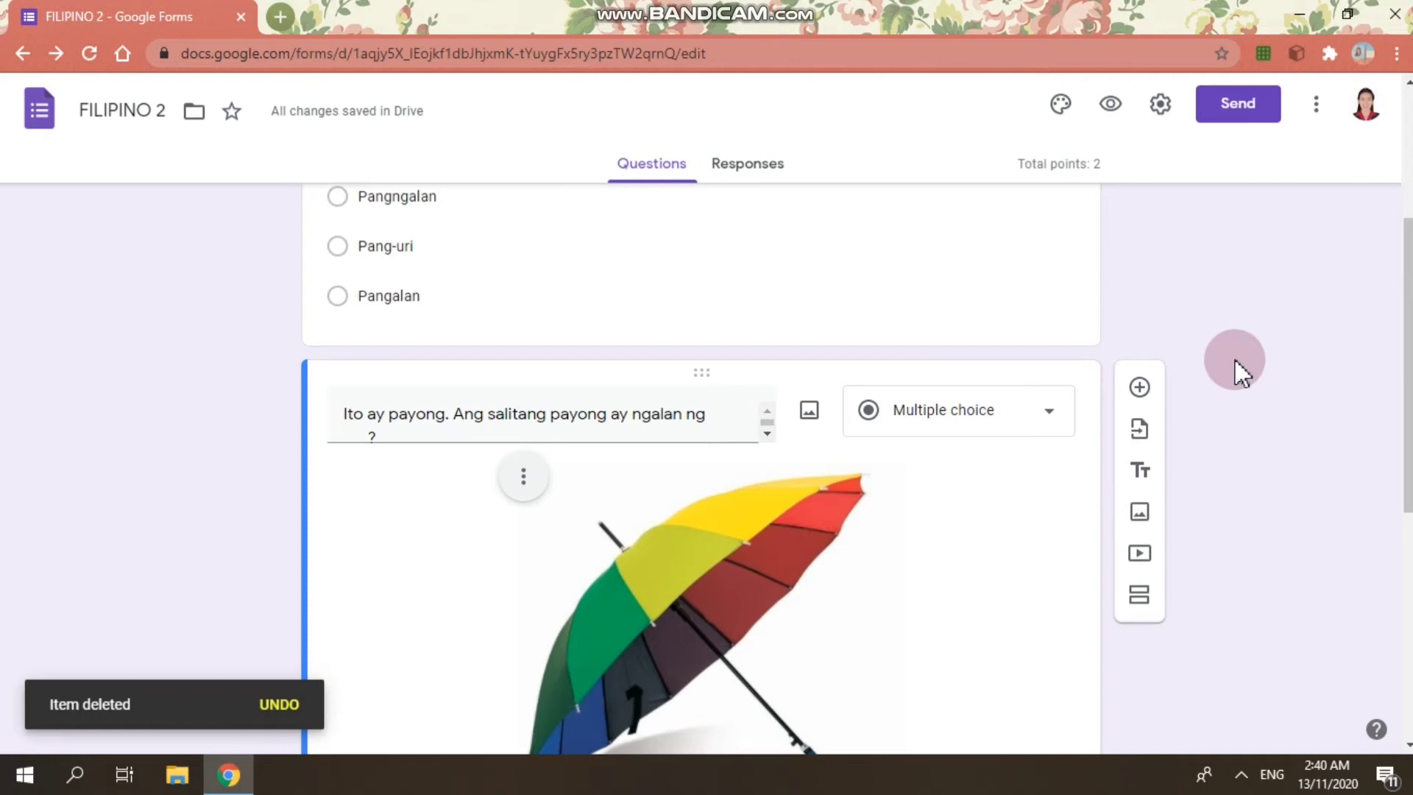
Duplicate the umbrella question to create a third question.
scroll(1235, 360, down, 5)
scroll(1235, 360, down, 2)
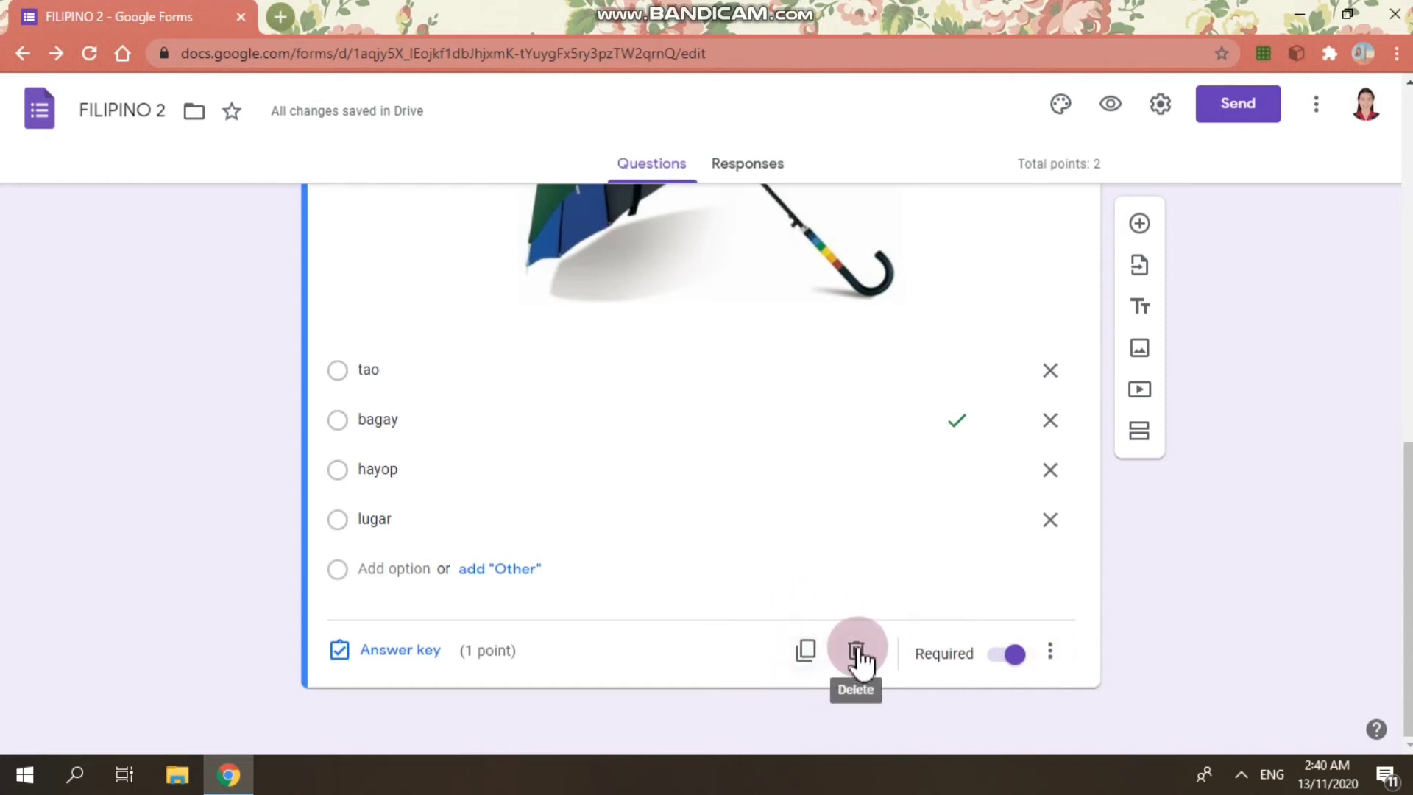
click(805, 654)
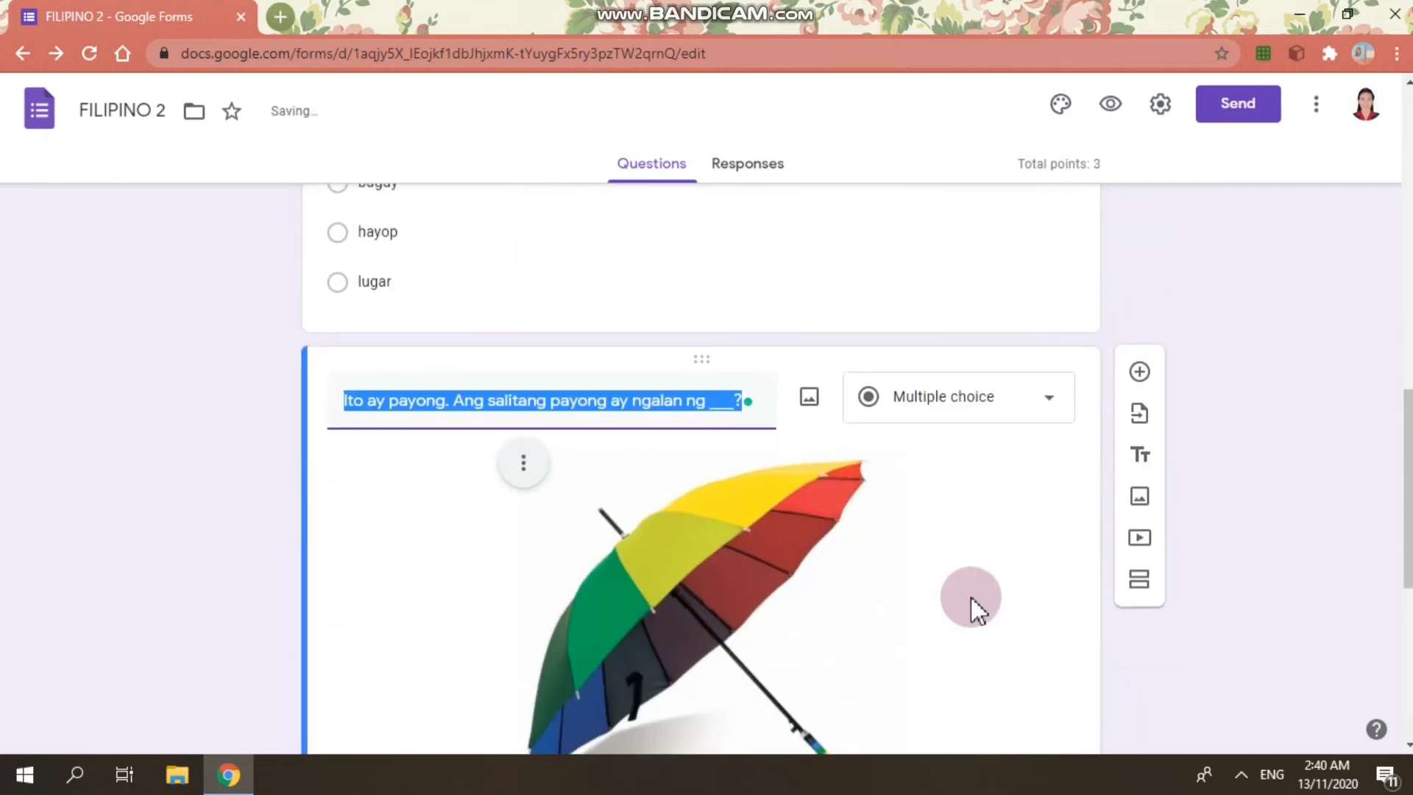
Change the first sentence of the duplicated question to "Ito ay pinagdiriwang tuwing ika-25 ng Disyembre.".
click(745, 401)
click(451, 400)
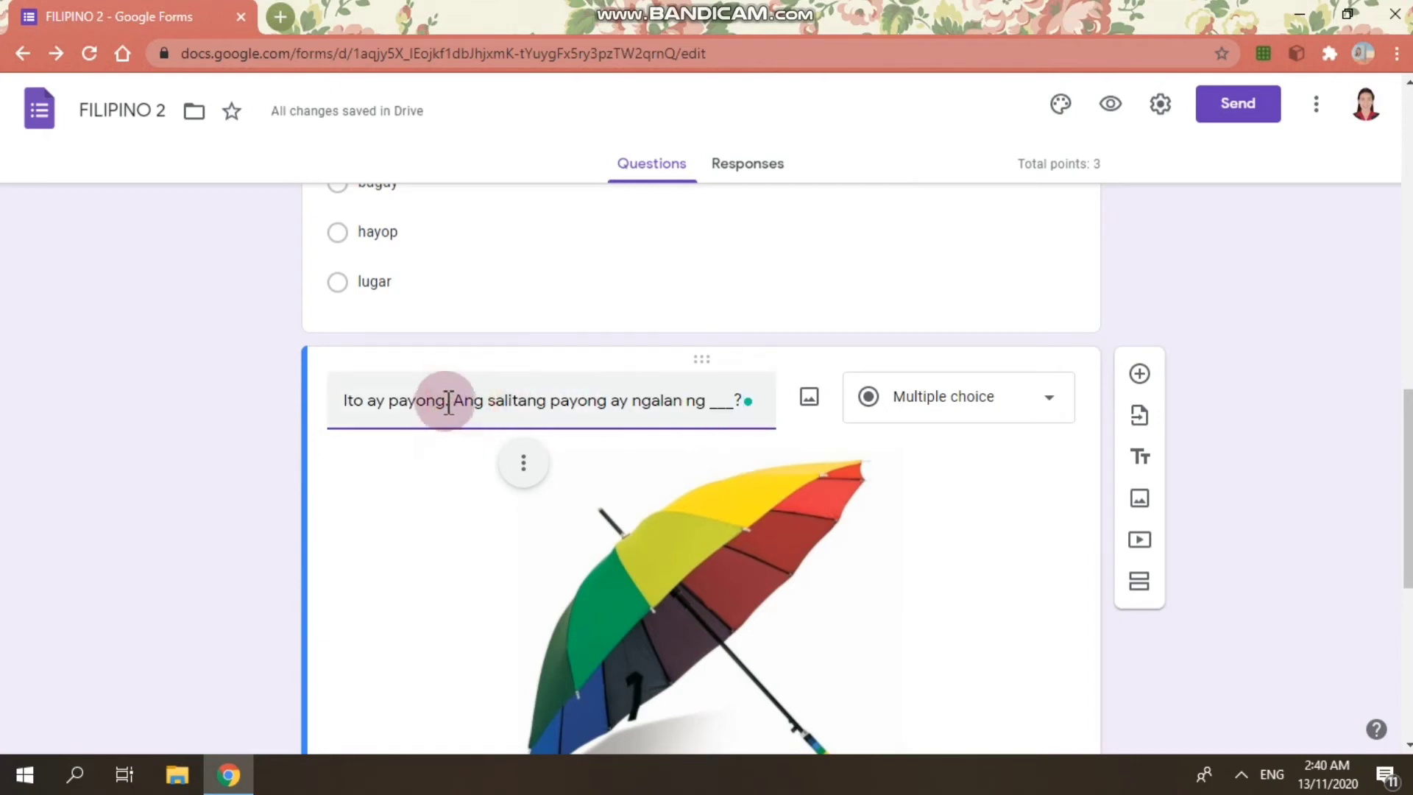
key(Left)
key(BackSpace)
key(BackSpace)
key(BackSpace)
key(BackSpace)
key(BackSpace)
key(BackSpace)
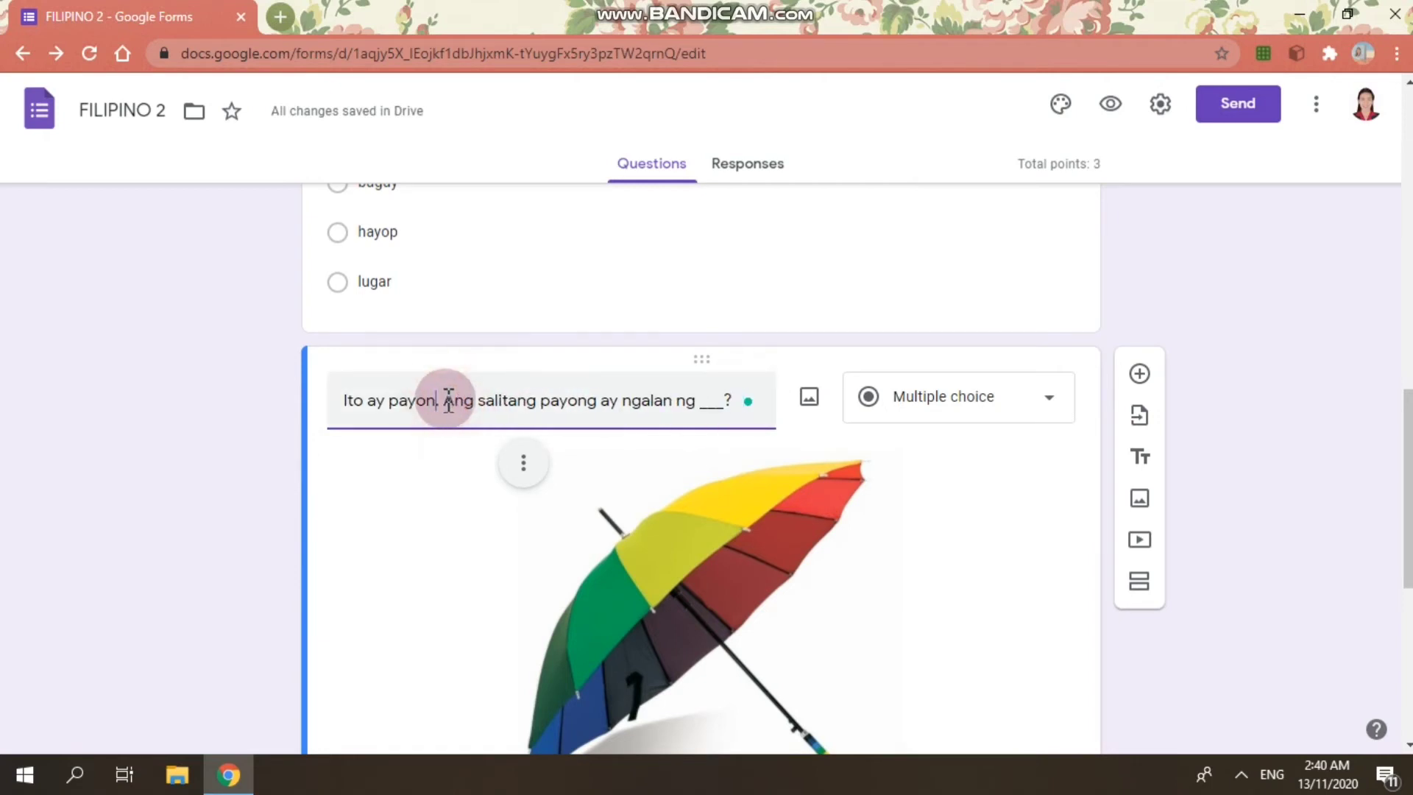
key(BackSpace)
key(BackSpace)
key(BackSpace)
key(BackSpace)
key(BackSpace)
key(BackSpace)
key(BackSpace)
text(Ito ay pina)
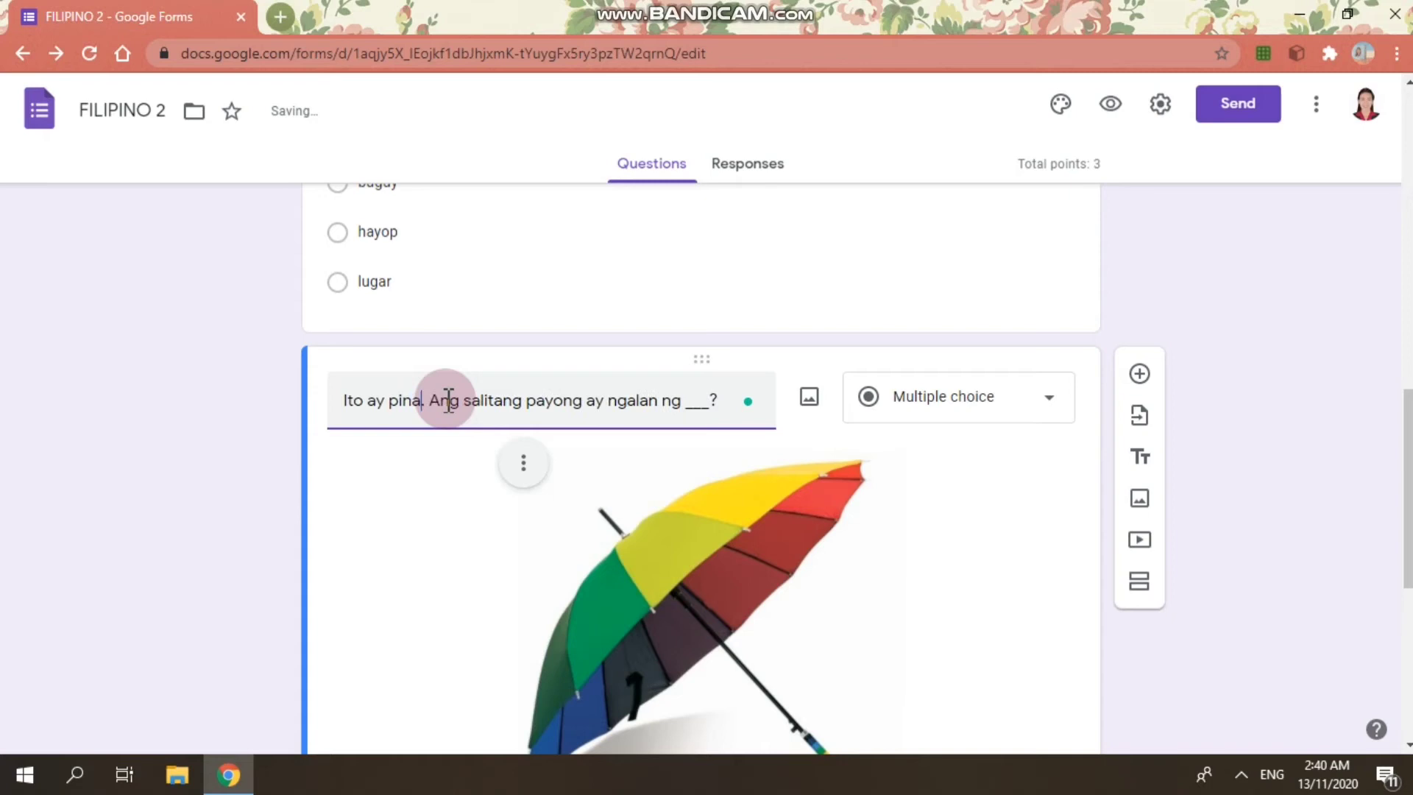
text(d)
key(BackSpace)
text(gdiriwang)
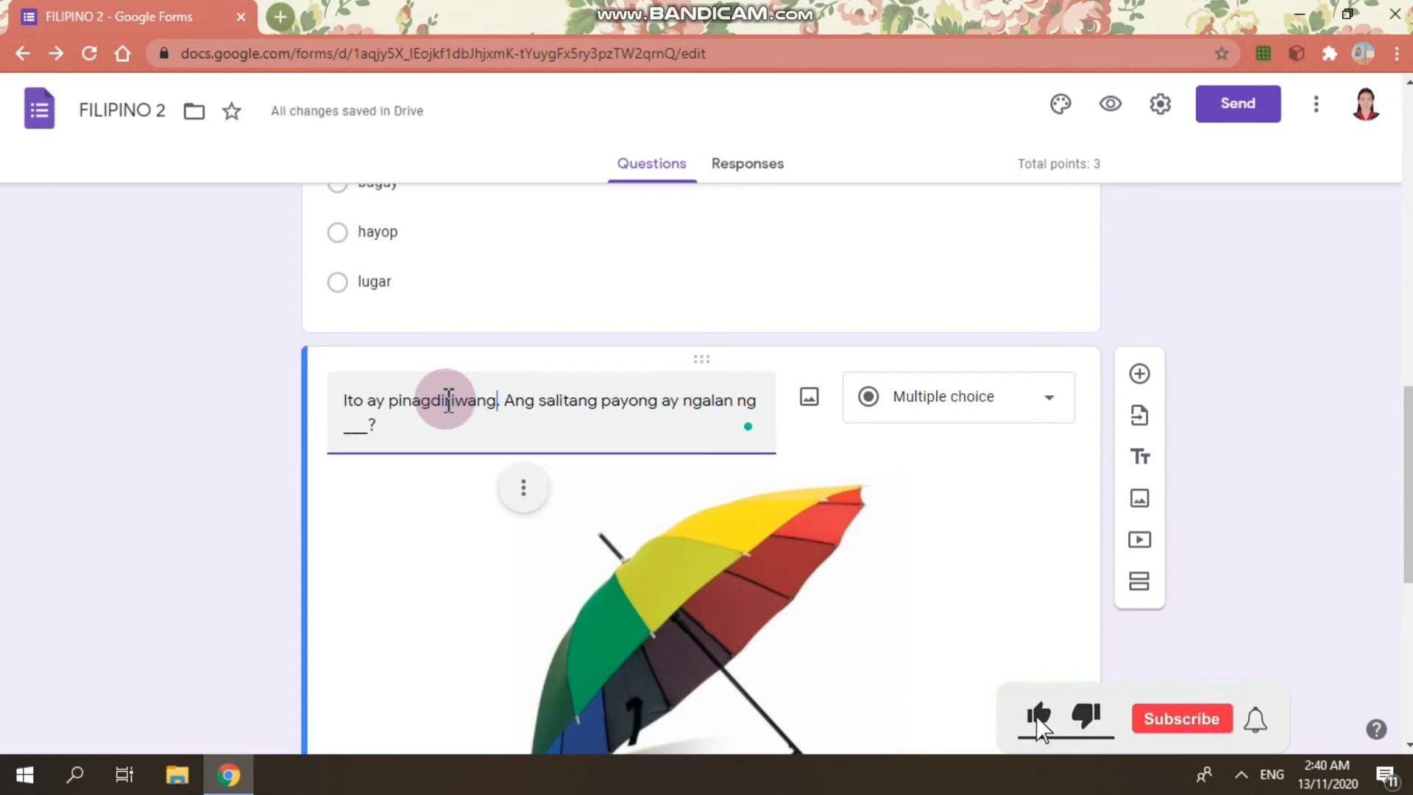
text( tuwing )
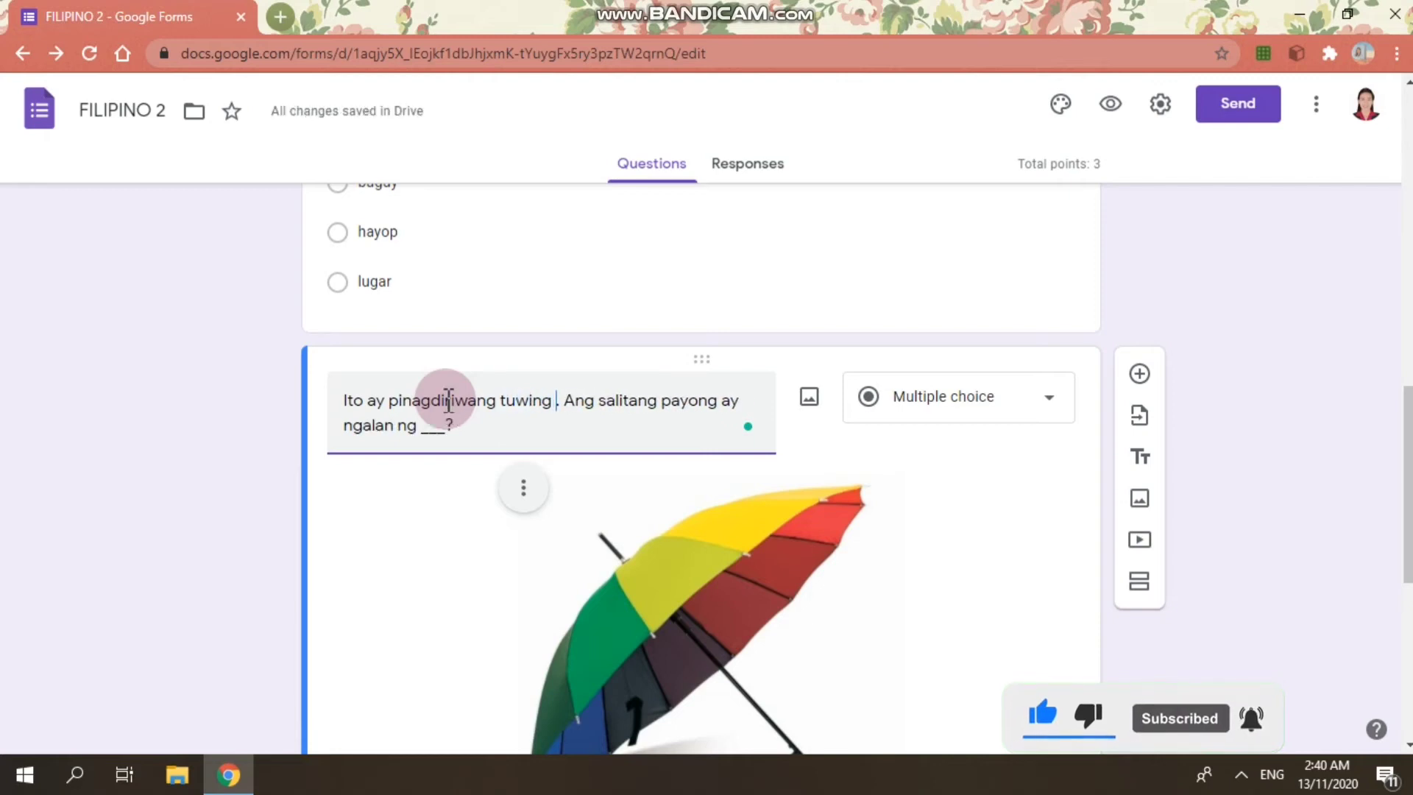
text(ika-25 )
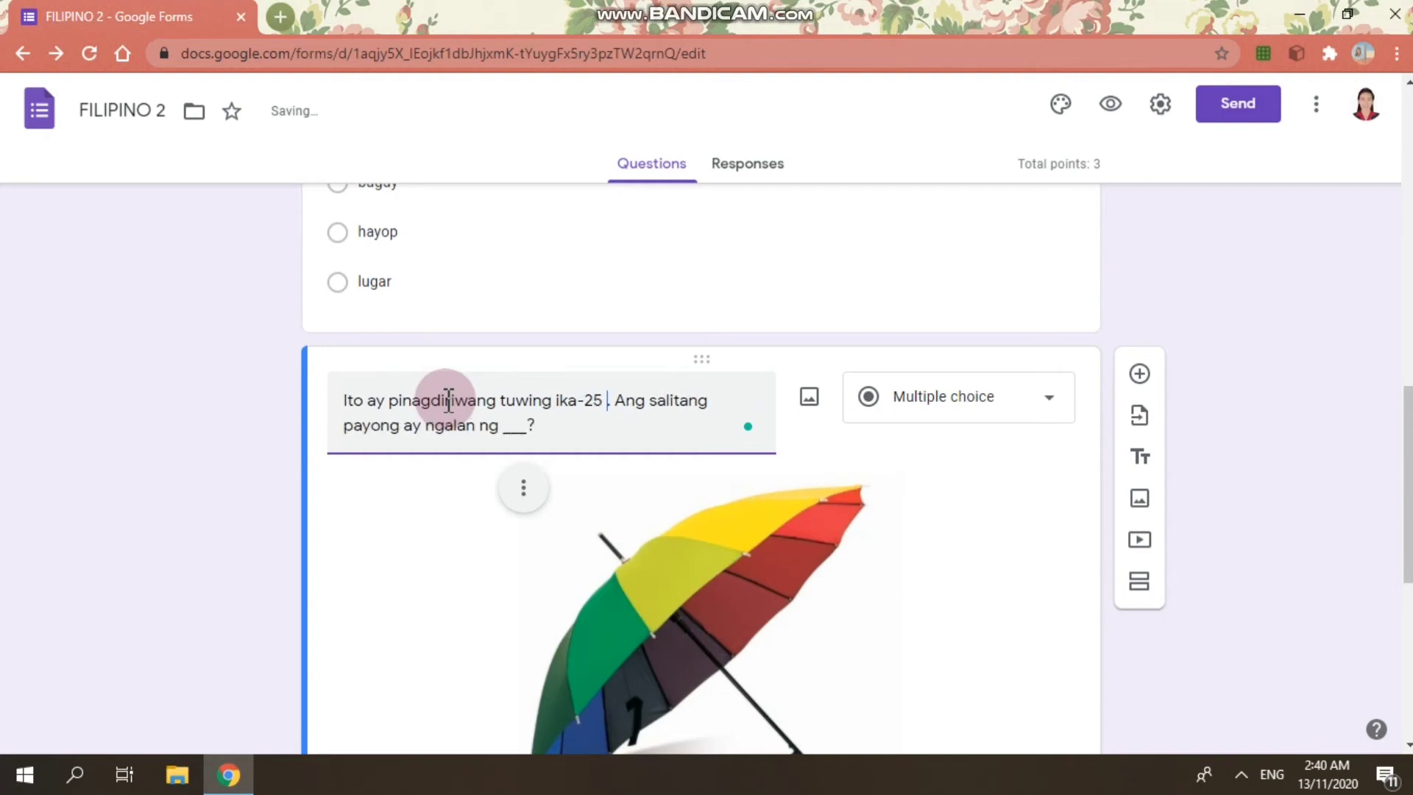
text(ng D)
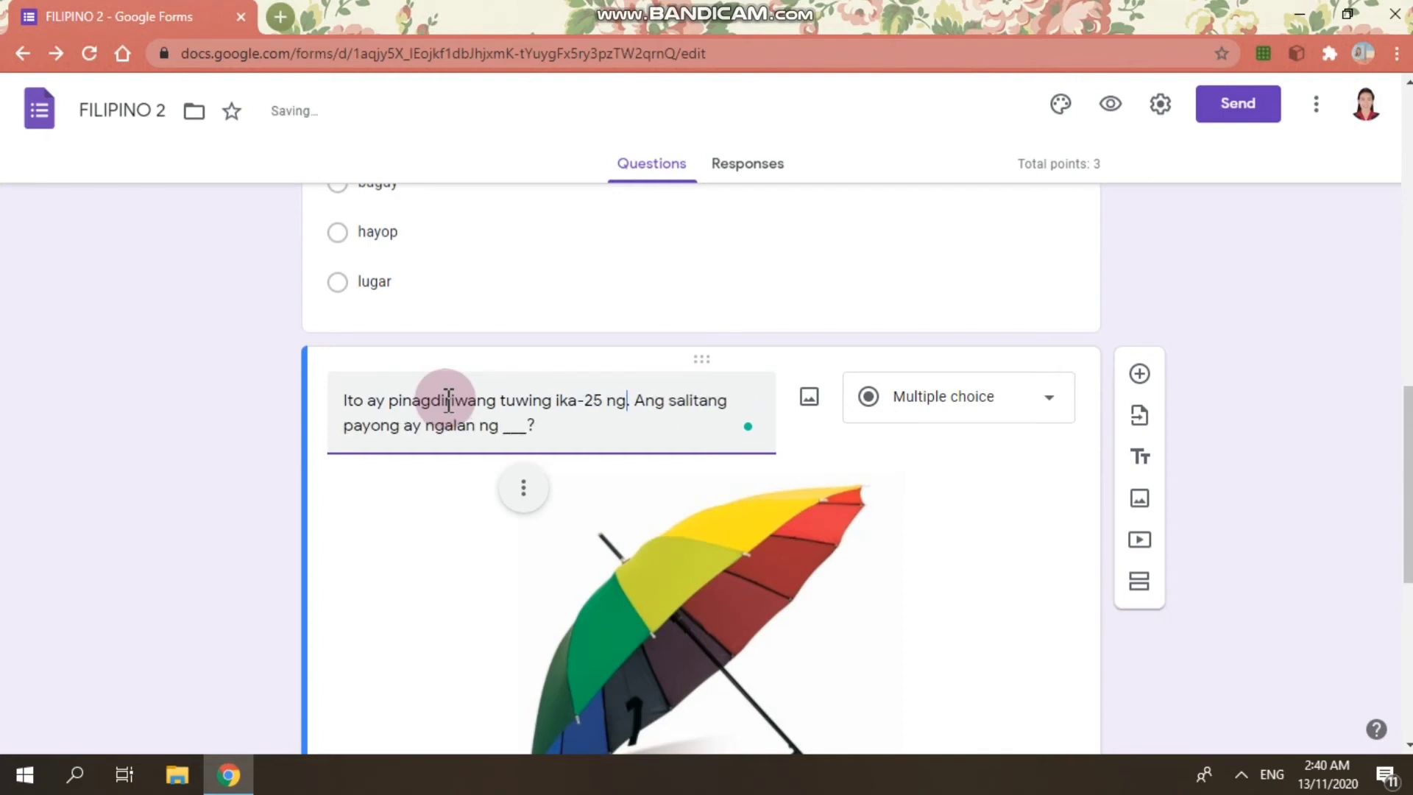
text(isyembre)
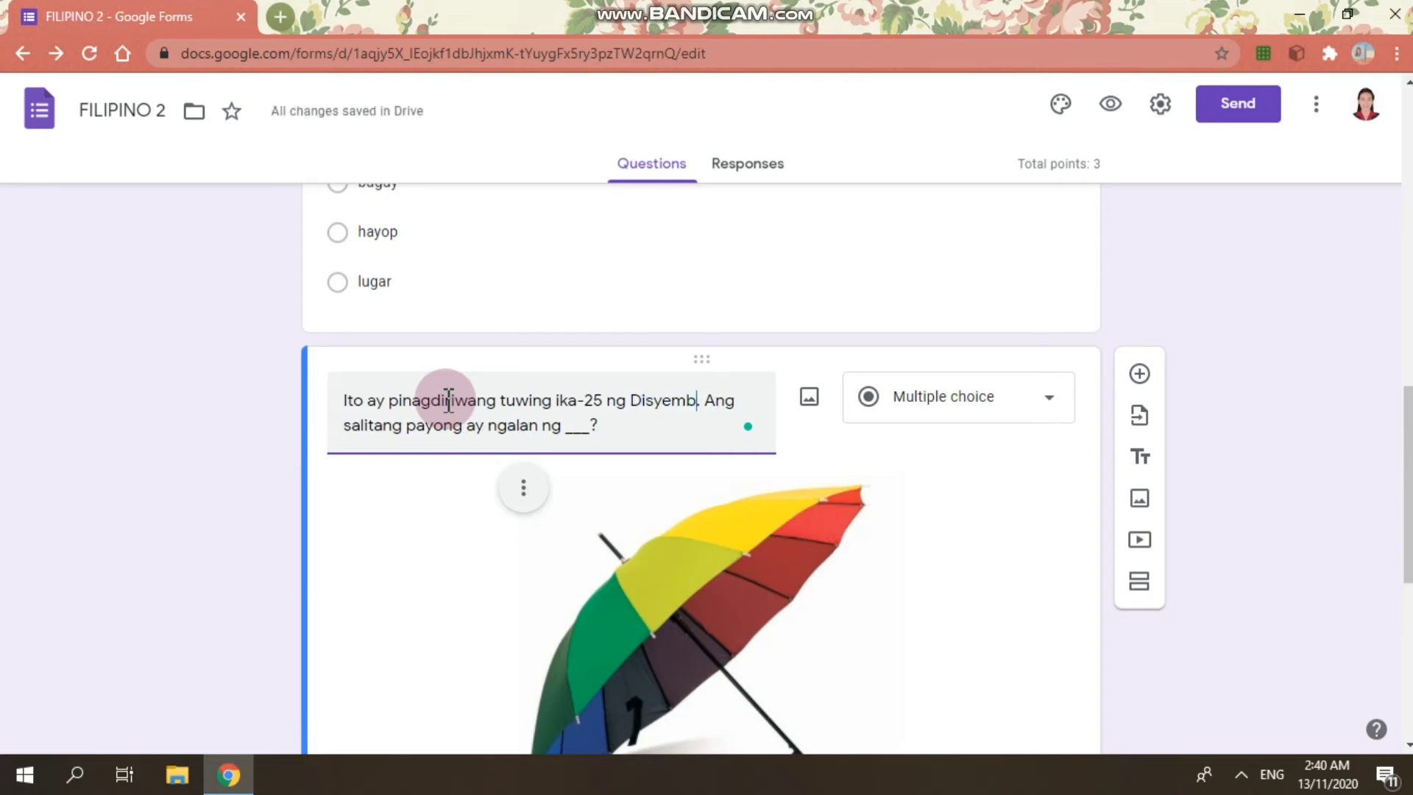
Replace the rest of the third question's text with "Ito ay halimbawa ng ngalan ng pangyayari. Ano ito?".
key(Right)
key(Right)
key(Right)
key(BackSpace)
key(BackSpace)
key(BackSpace)
key(BackSpace)
key(BackSpace)
key(BackSpace)
key(BackSpace)
key(BackSpace)
key(BackSpace)
key(BackSpace)
key(BackSpace)
key(BackSpace)
key(BackSpace)
key(BackSpace)
key(BackSpace)
key(BackSpace)
key(BackSpace)
key(BackSpace)
key(BackSpace)
key(BackSpace)
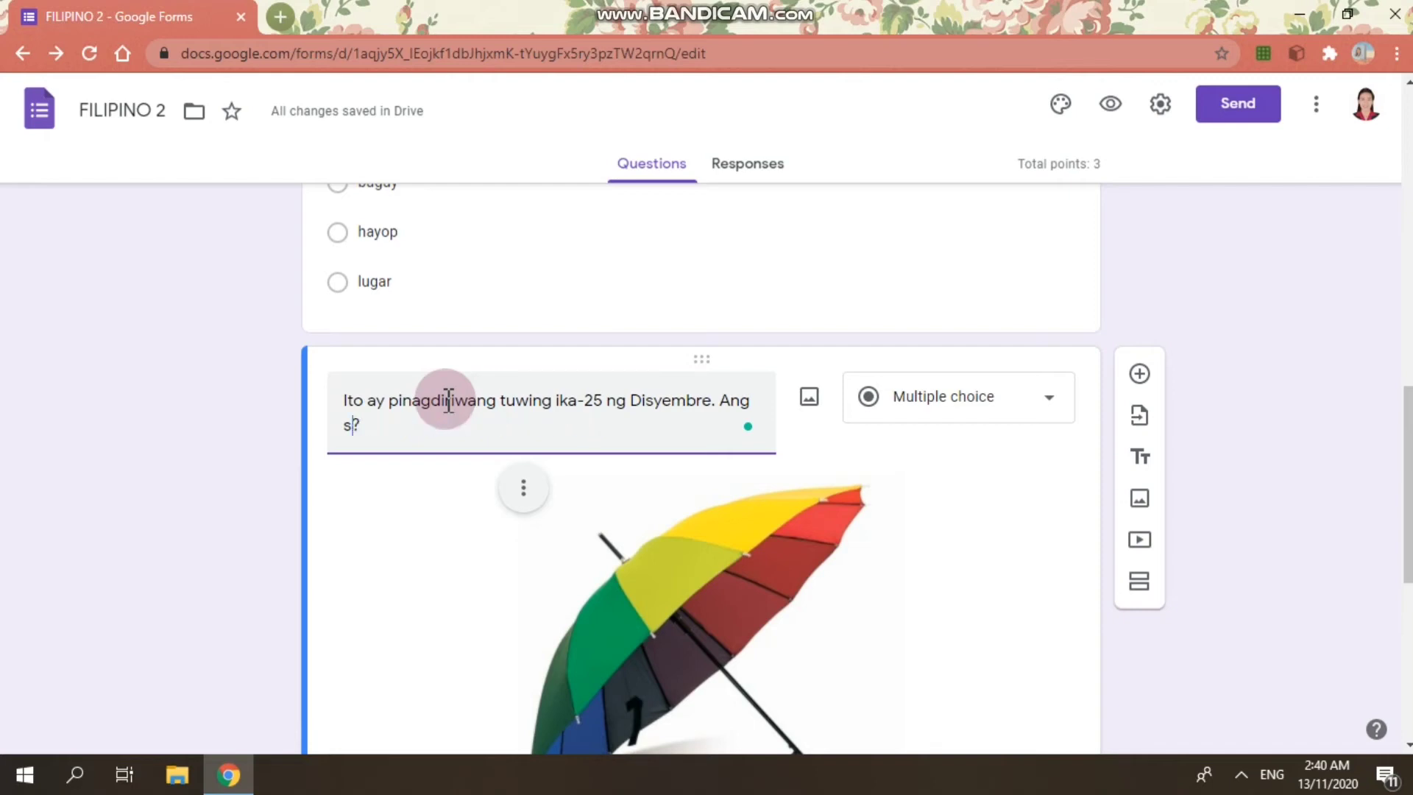
key(BackSpace)
key(BackSpace)
text(Ito ay hal)
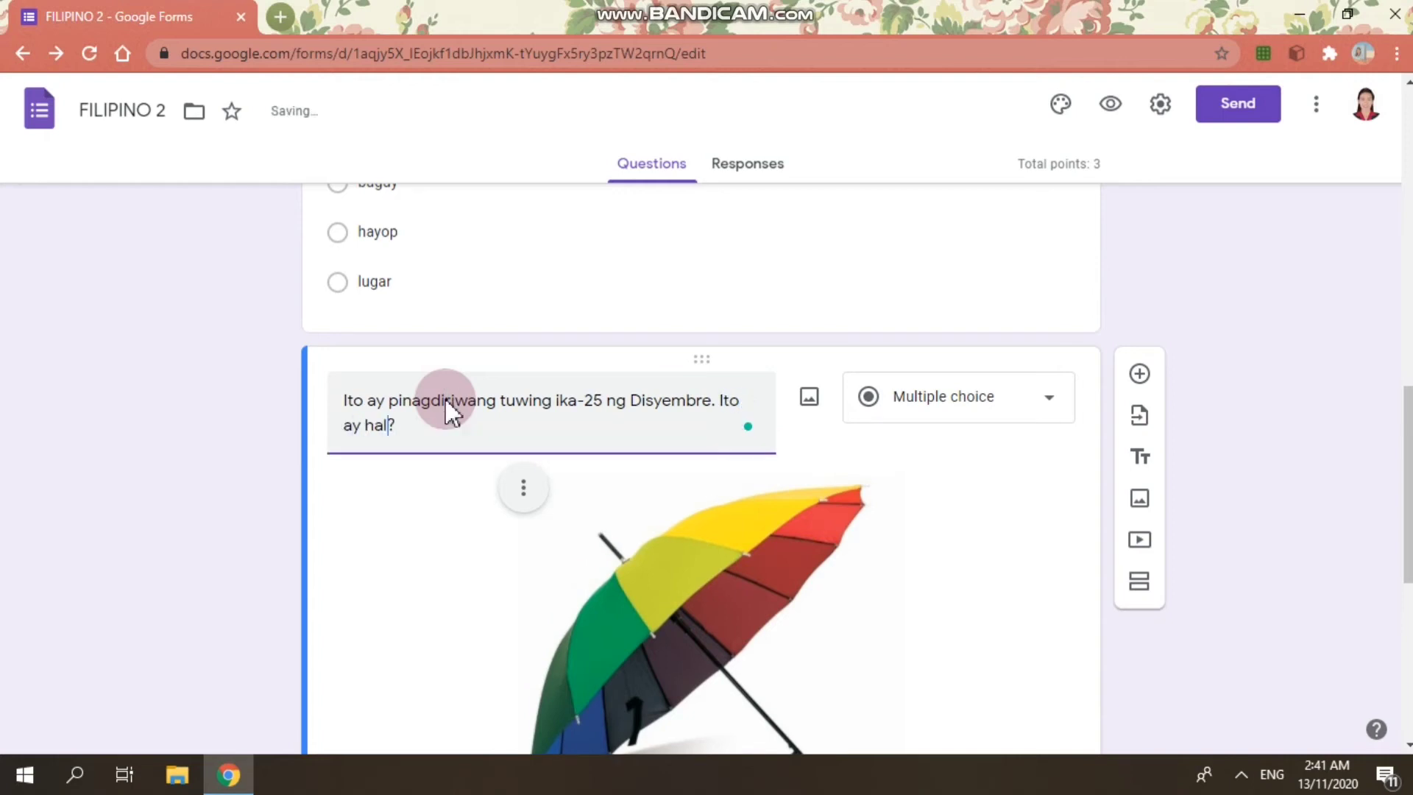
text(imbawa ng ngalan ng pangyayar)
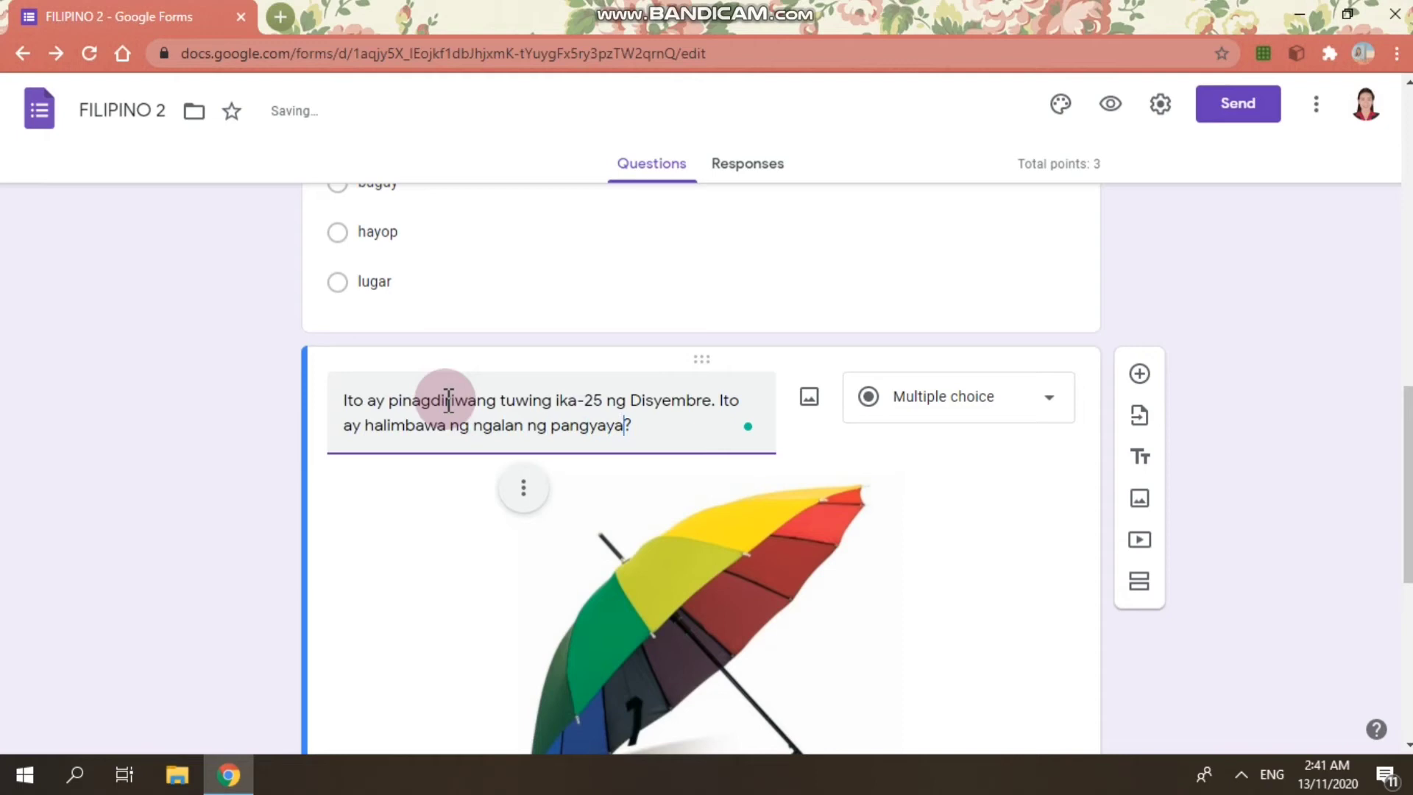
text(i. Ano ito)
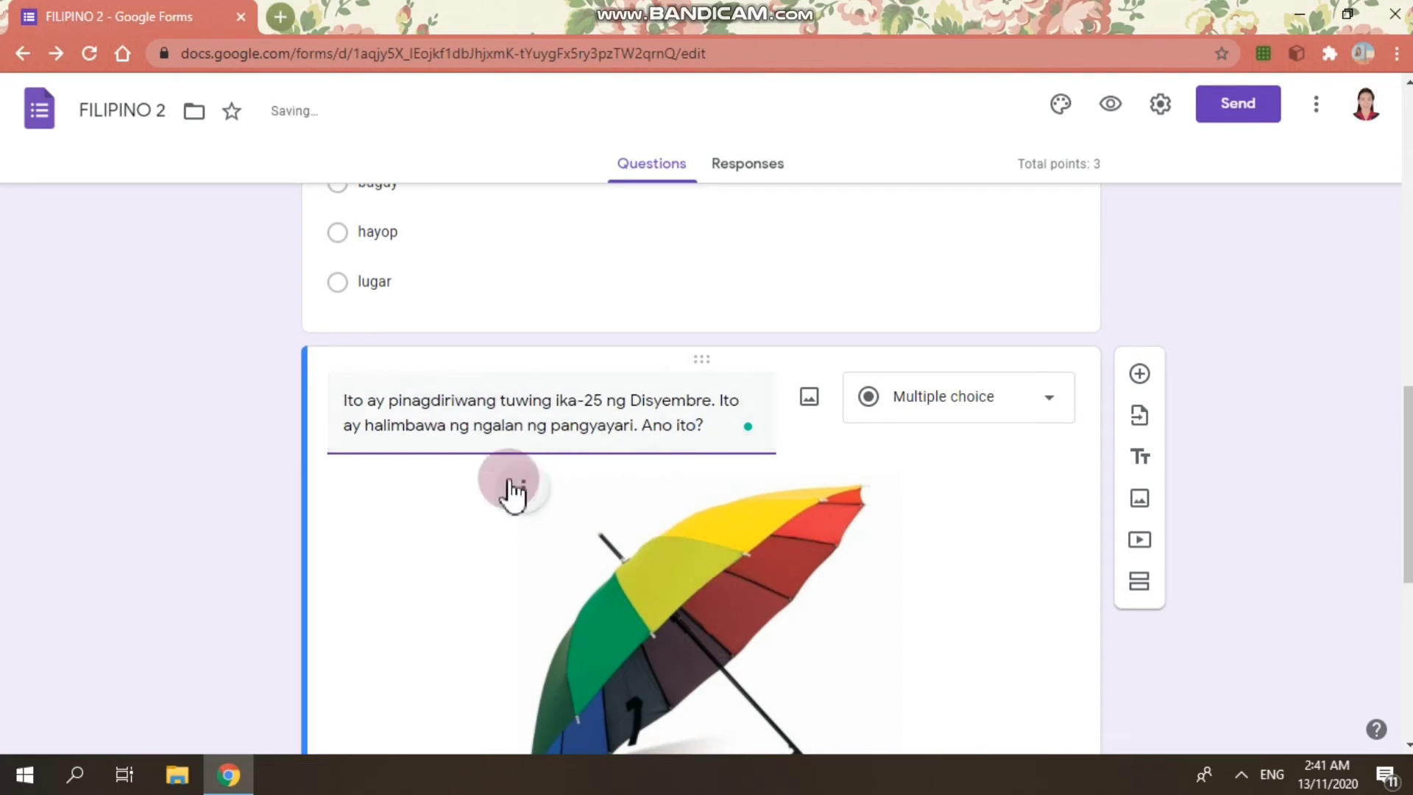
Start changing the third question's umbrella image and search Google images for "christmas".
scroll(663, 520, down, 3)
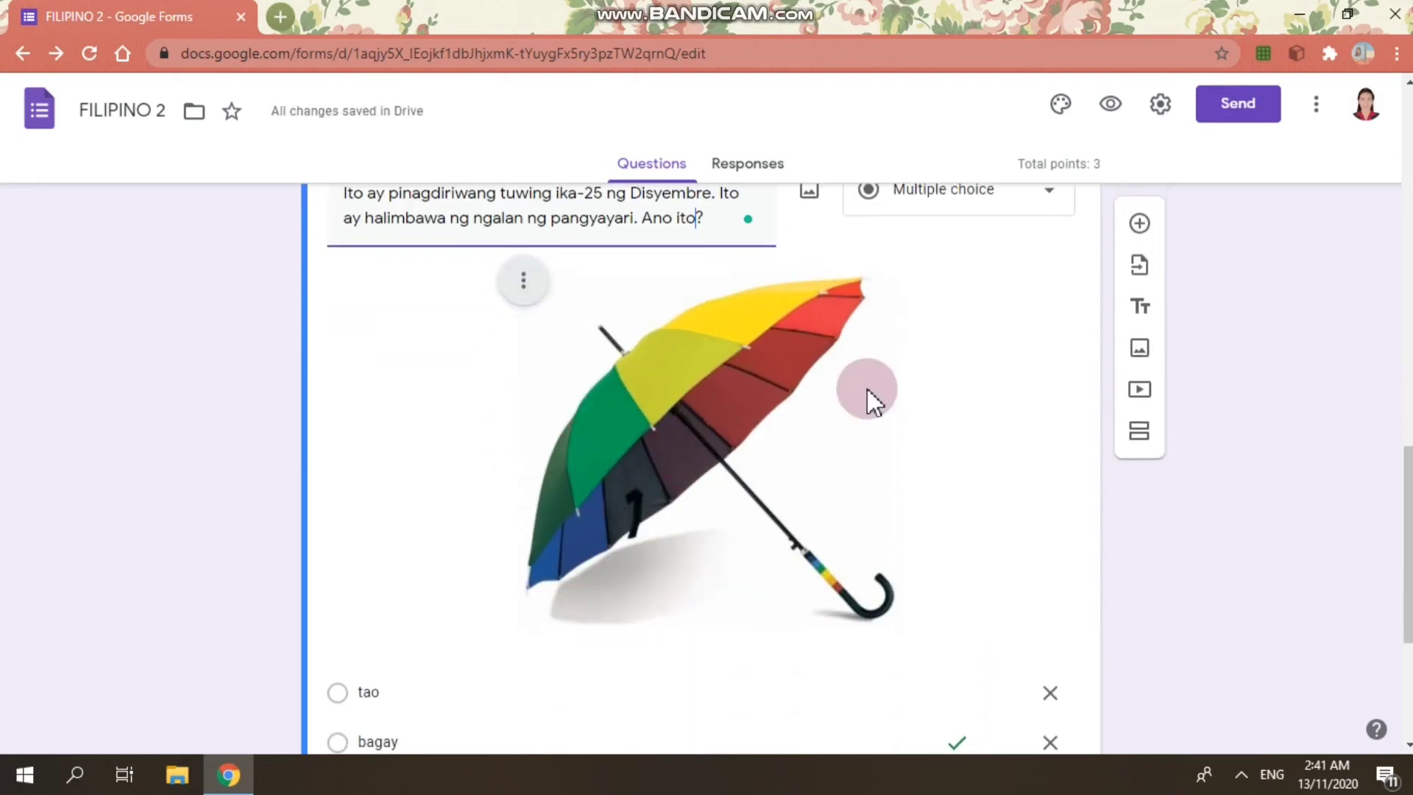
click(523, 286)
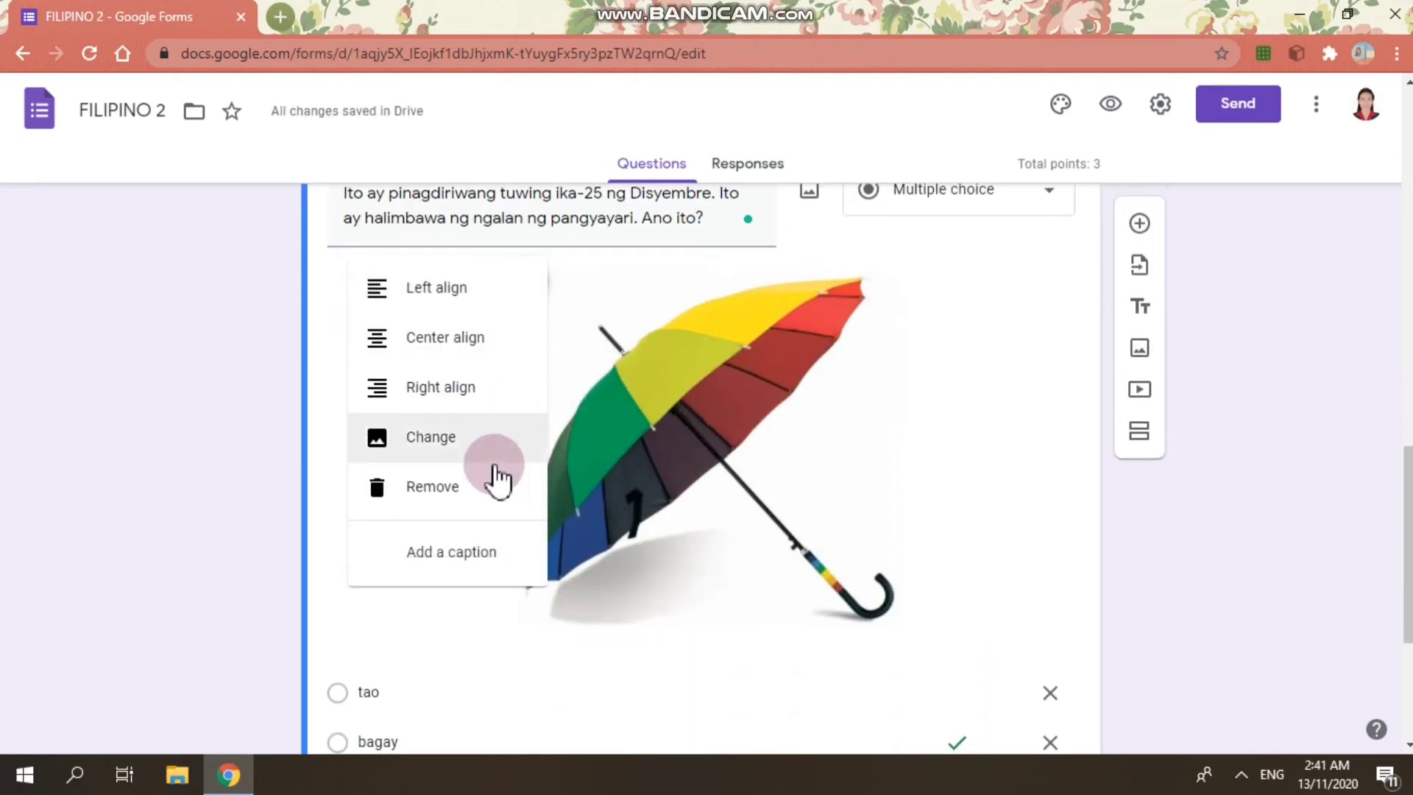
click(435, 443)
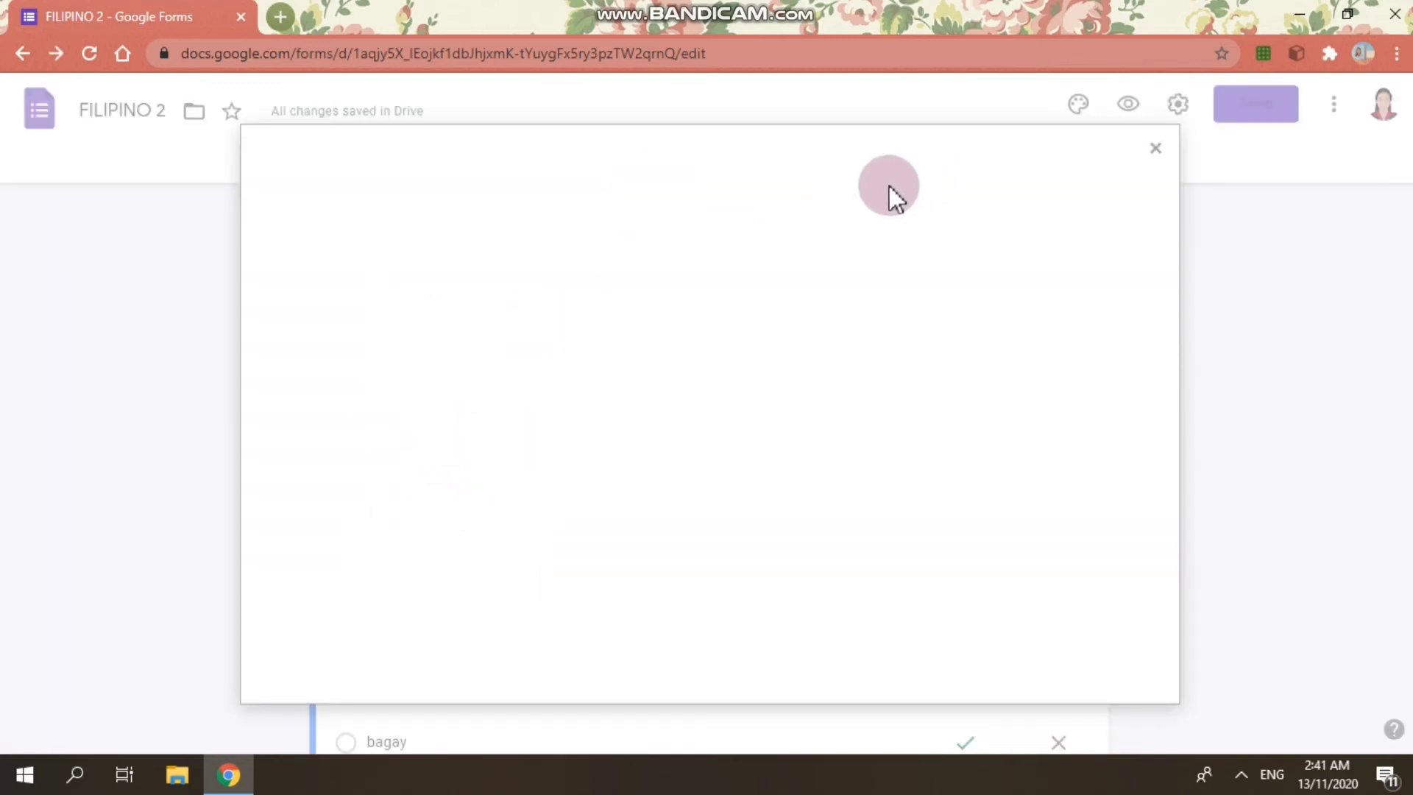
click(839, 234)
click(760, 145)
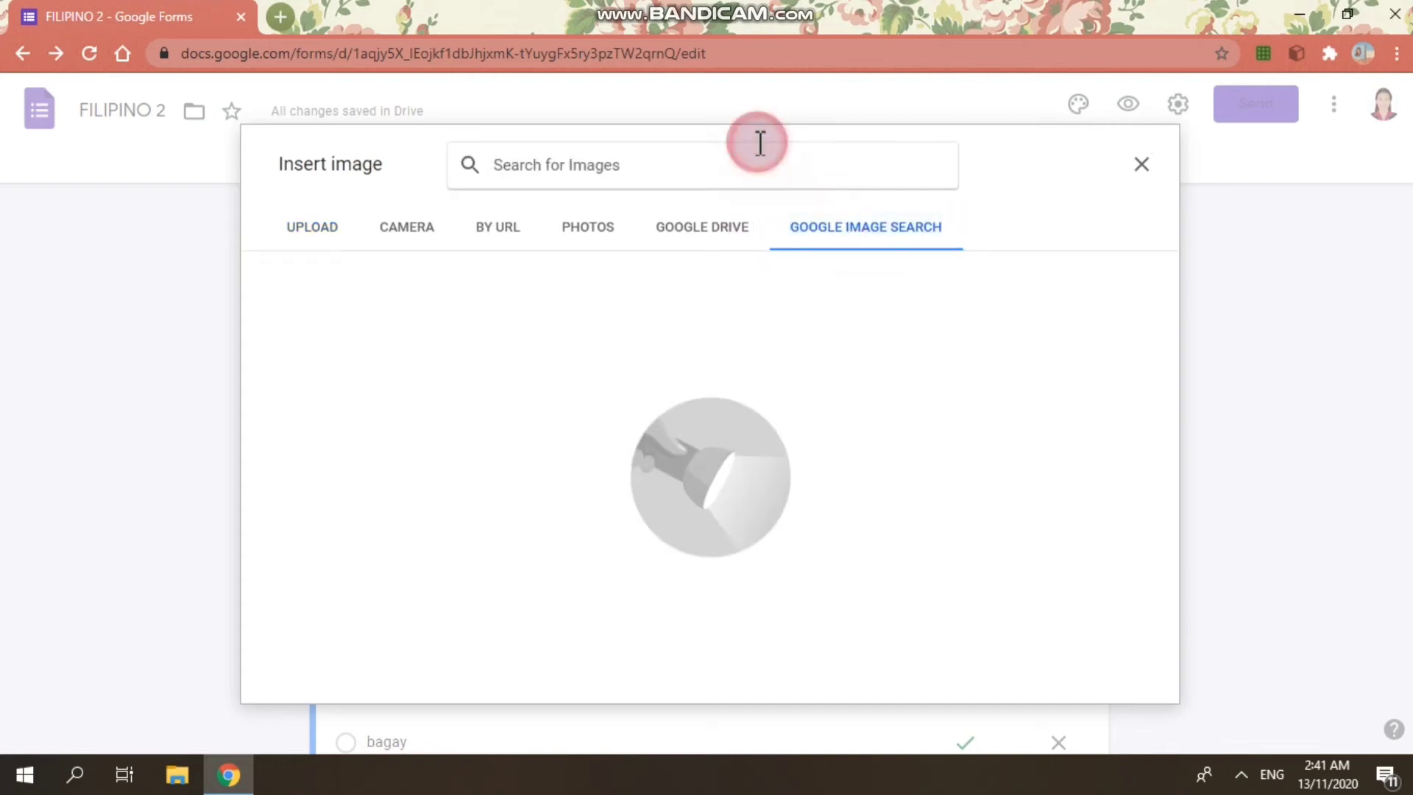
text(ch)
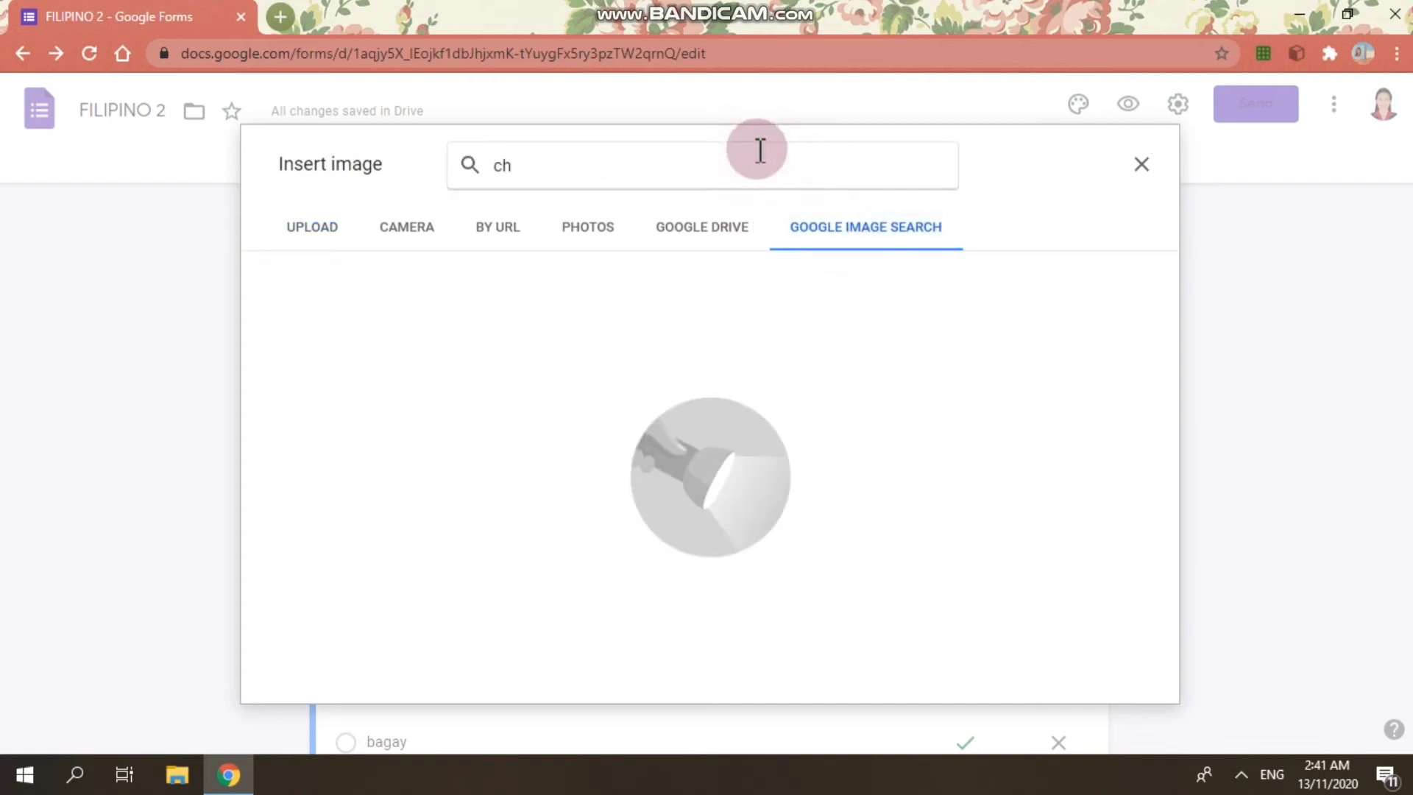
text(ristmas)
key(Return)
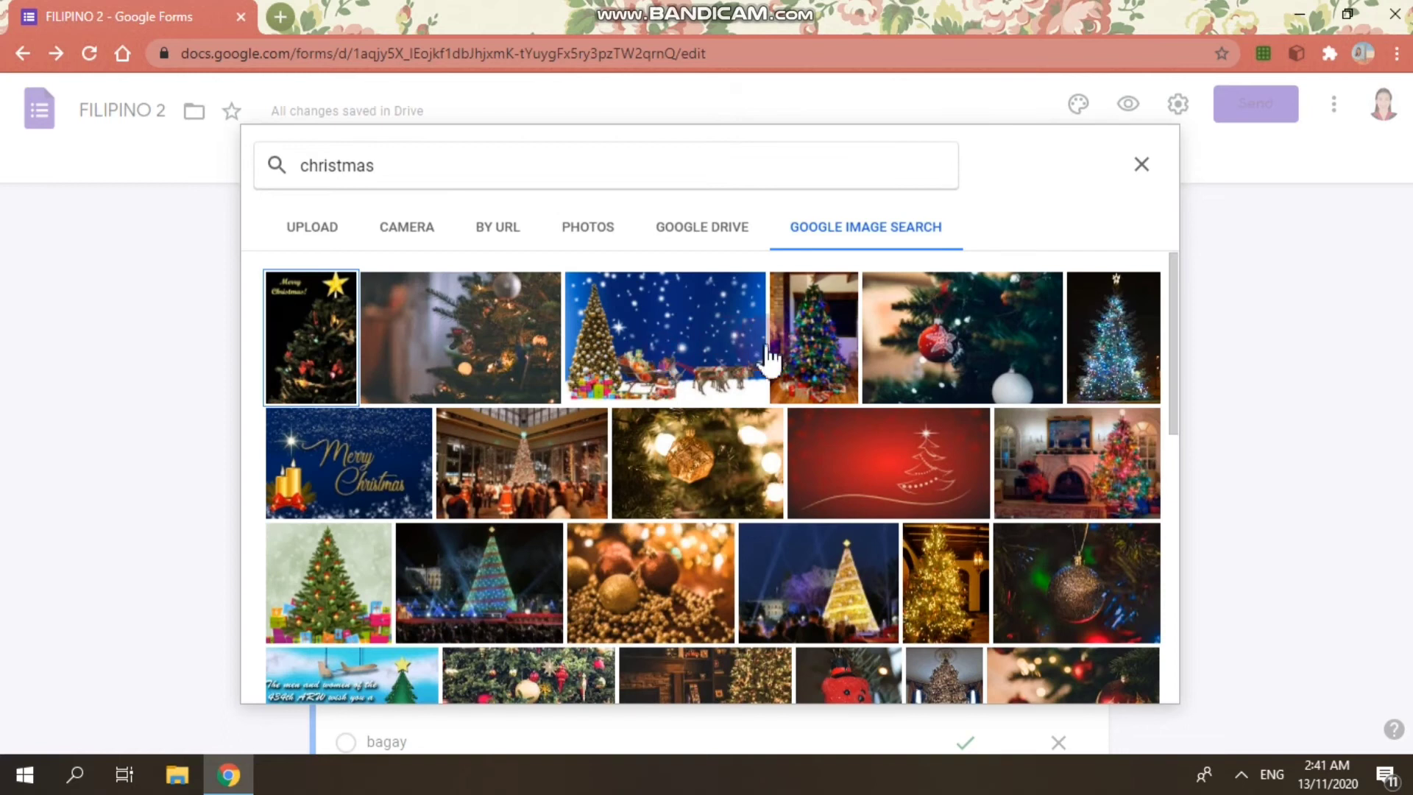
Insert the night photo of a lit Christmas tree beside a crowd and stage as the third question's image.
scroll(758, 457, down, 4)
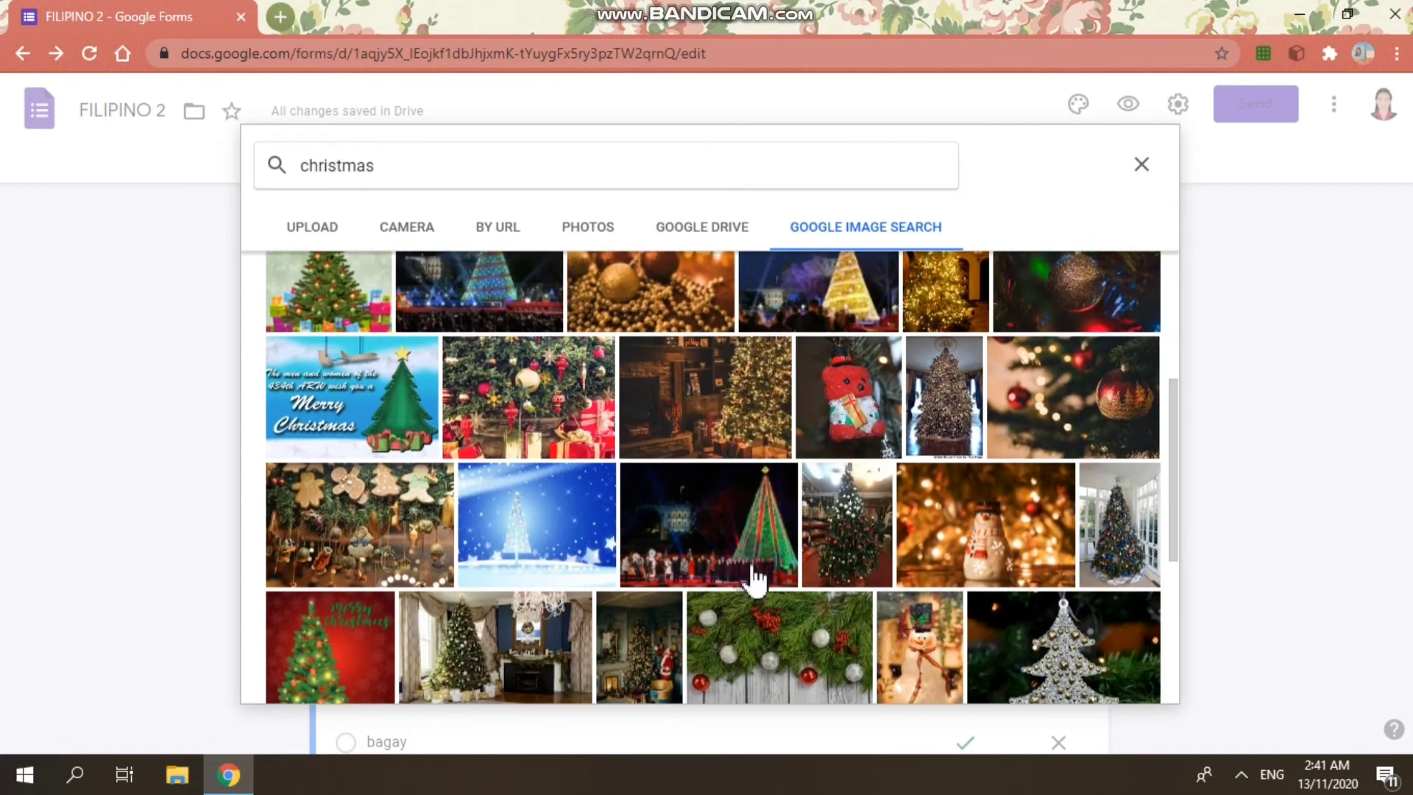
scroll(780, 589, down, 10)
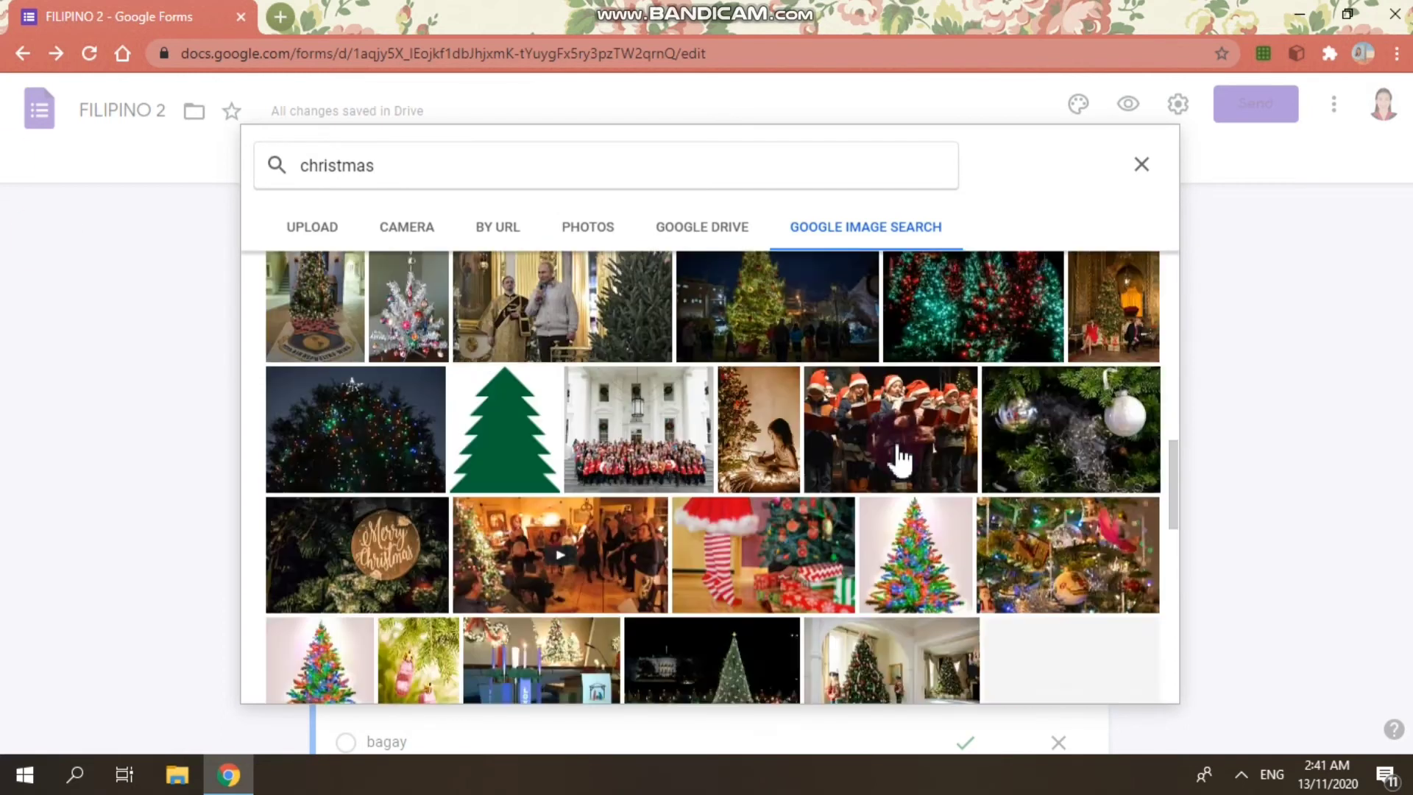
scroll(463, 404, down, 2)
scroll(725, 410, up, 2)
scroll(808, 452, down, 4)
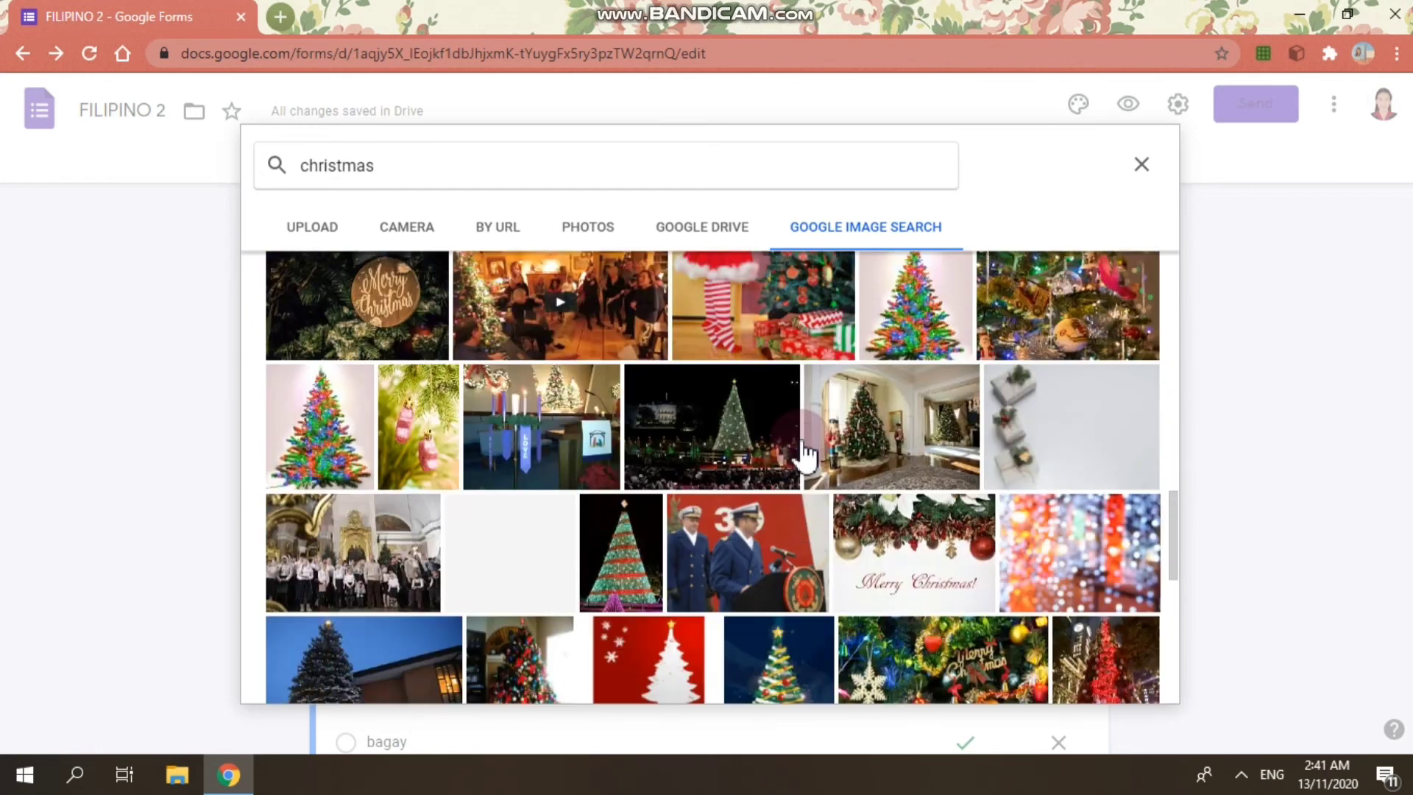
scroll(807, 453, down, 1)
click(770, 386)
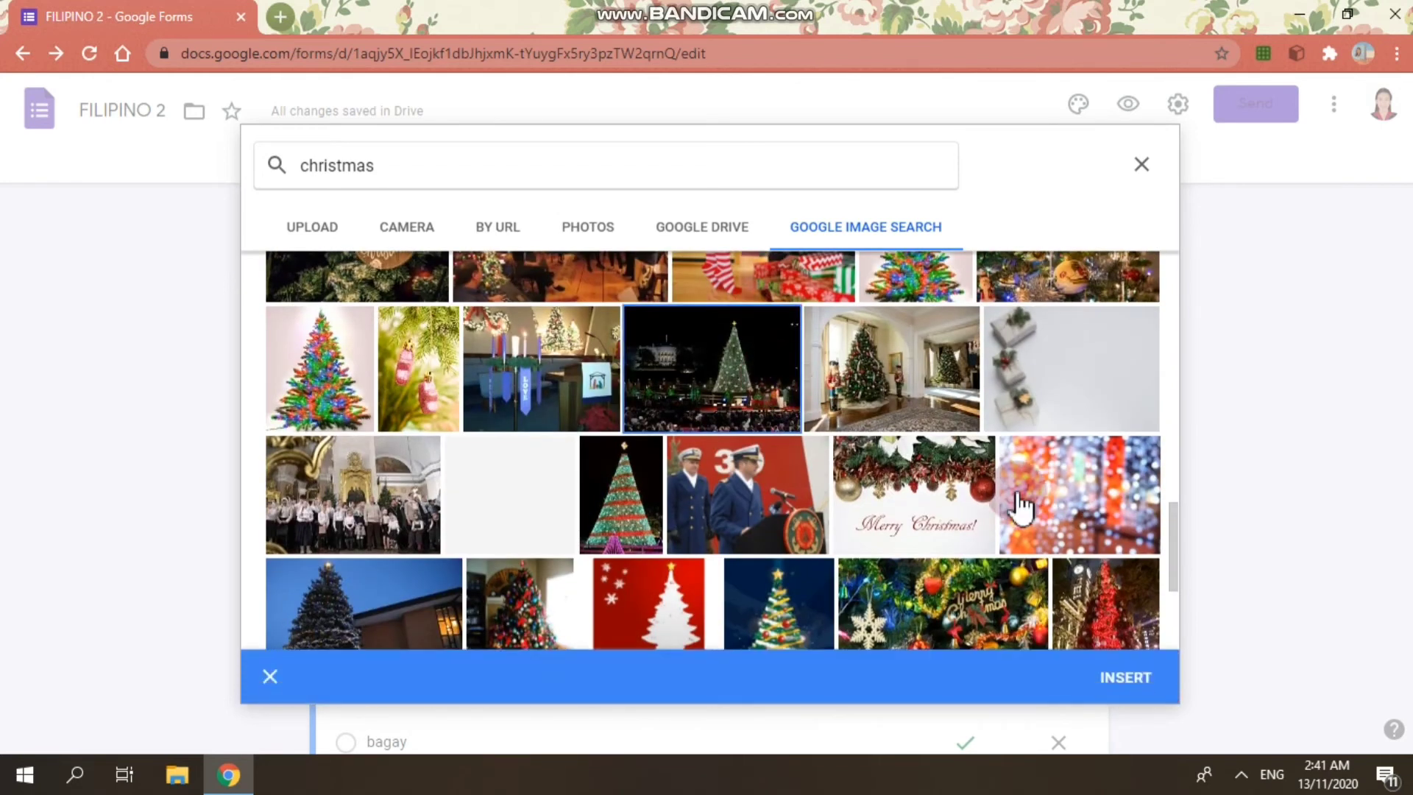
click(1116, 681)
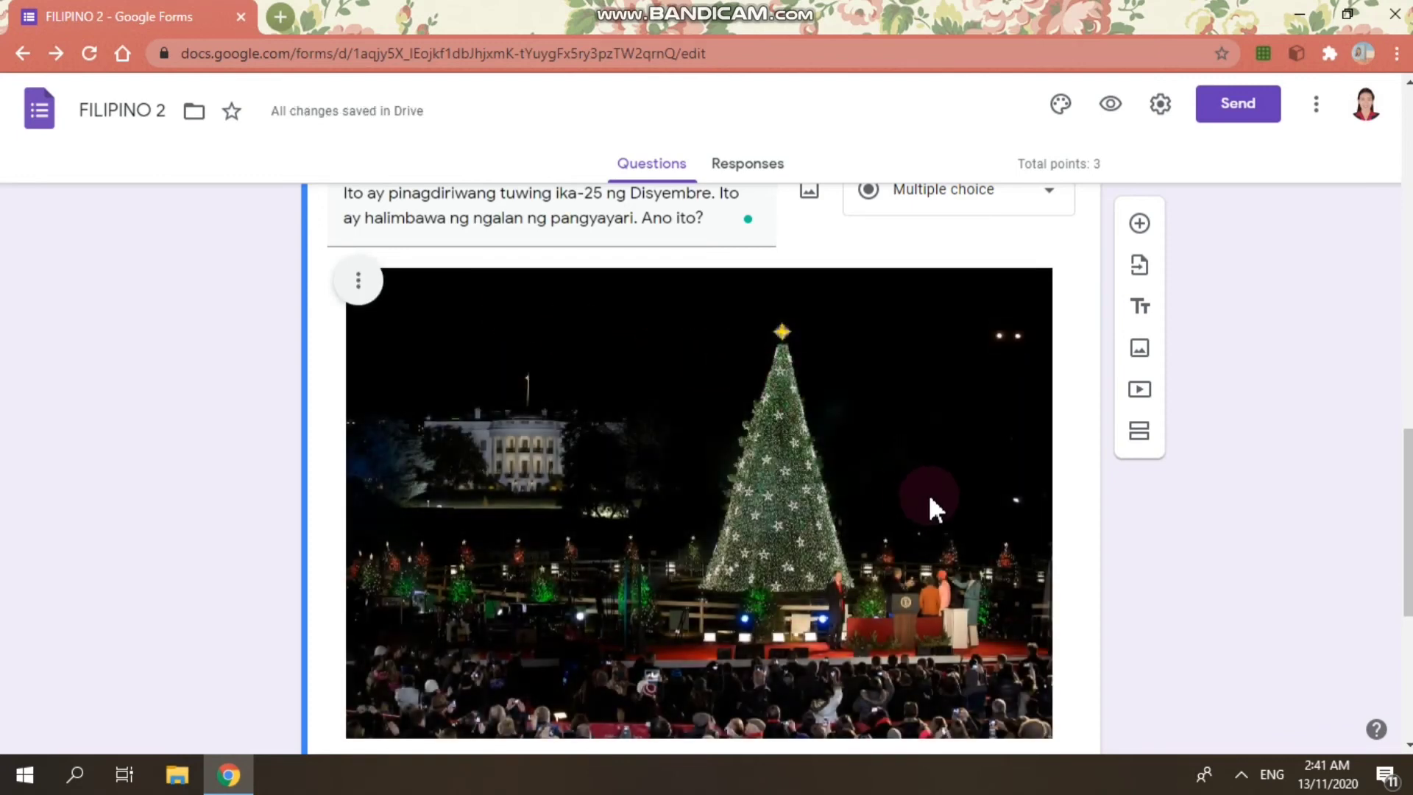
Shrink the third question's Christmas tree image to about three quarters of its size and center-align it.
scroll(930, 501, down, 3)
click(1022, 482)
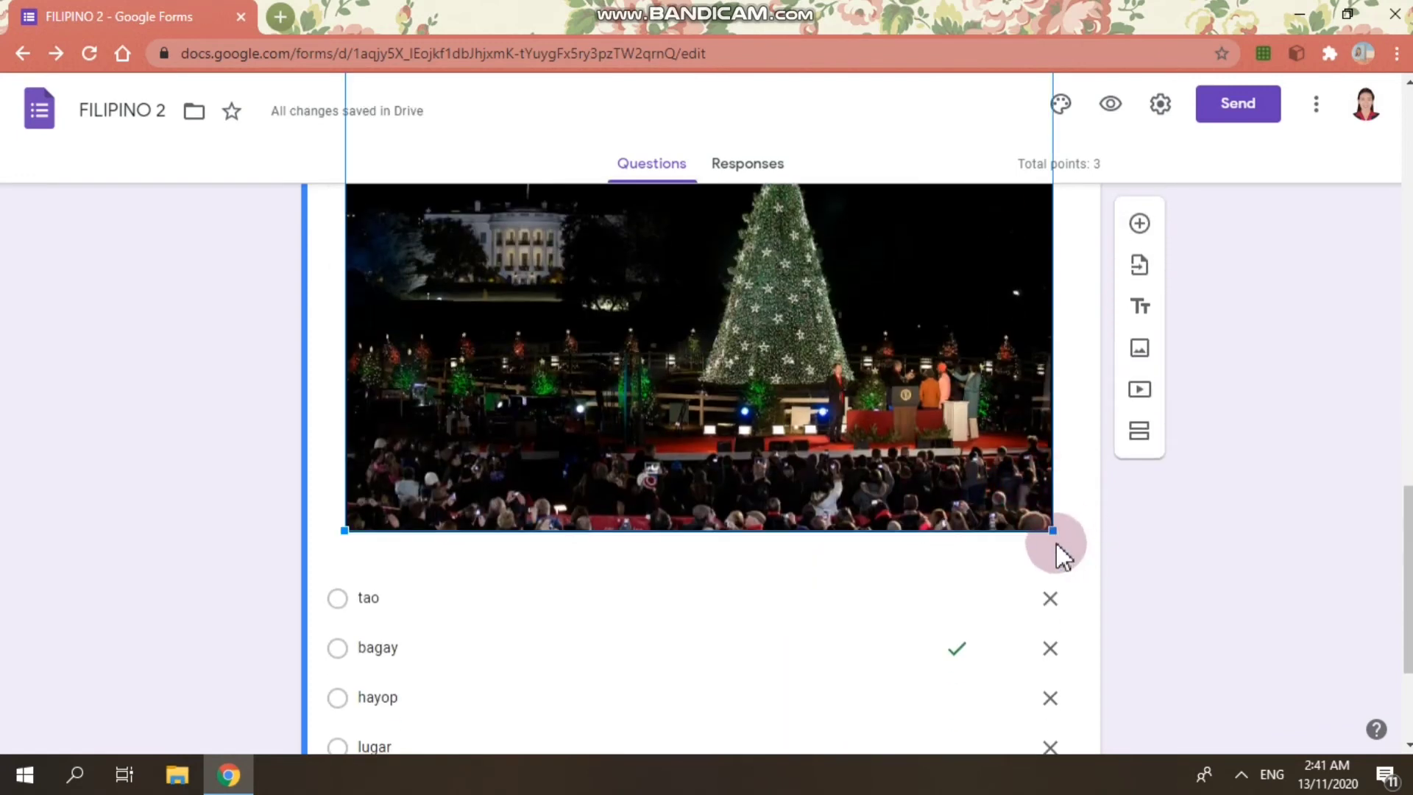
scroll(1053, 534, up, 2)
scroll(1031, 589, down, 2)
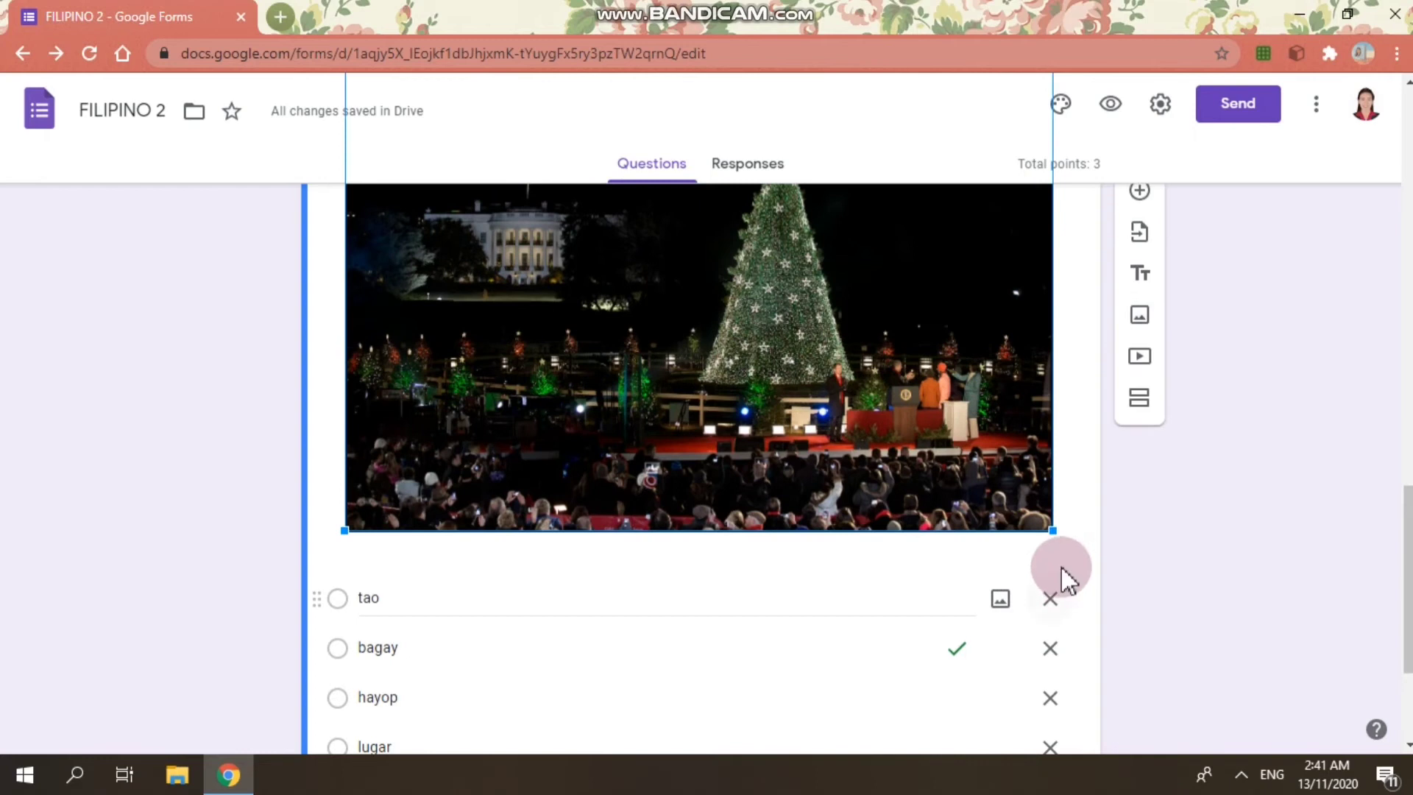
drag(1054, 530, 899, 420)
scroll(810, 465, up, 4)
scroll(793, 464, down, 4)
scroll(642, 341, up, 3)
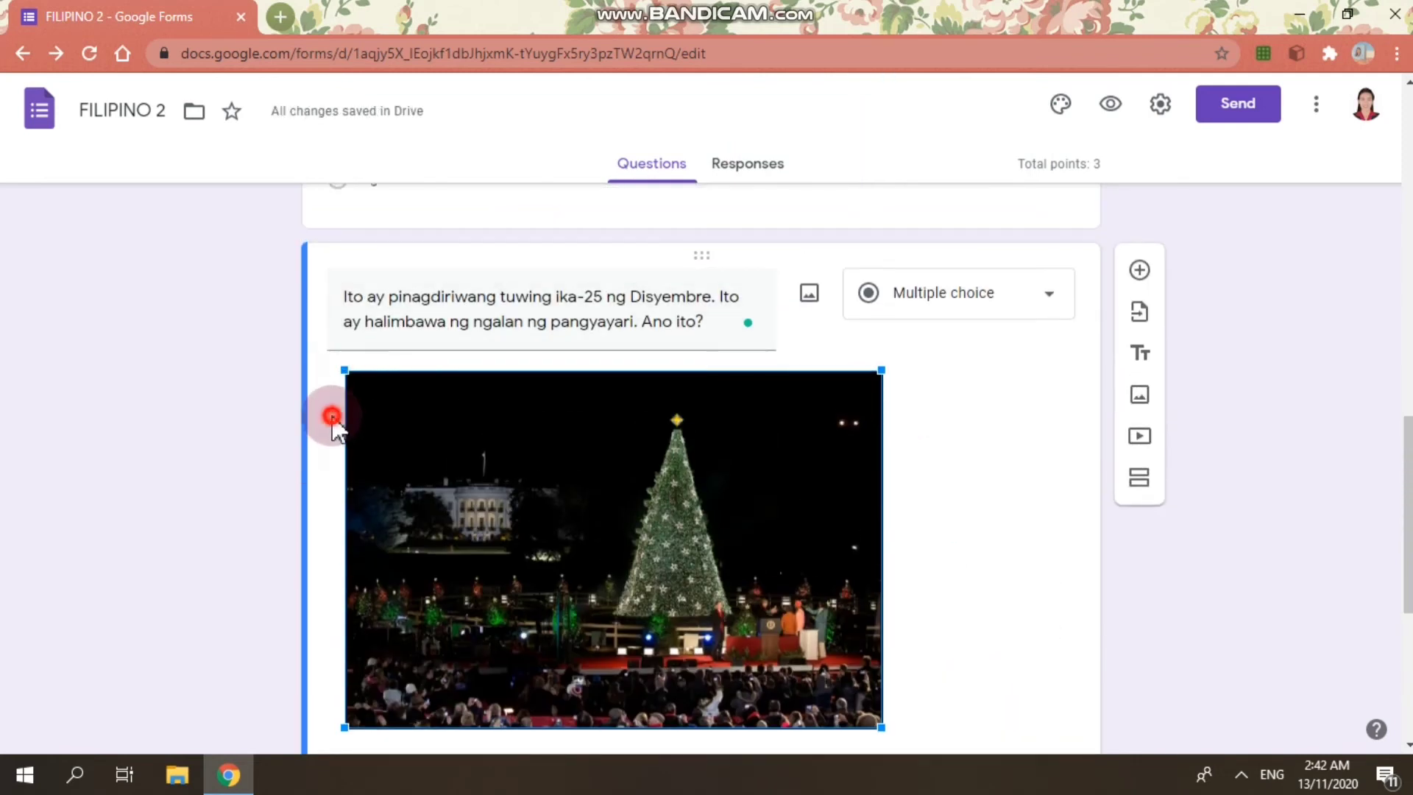
click(351, 386)
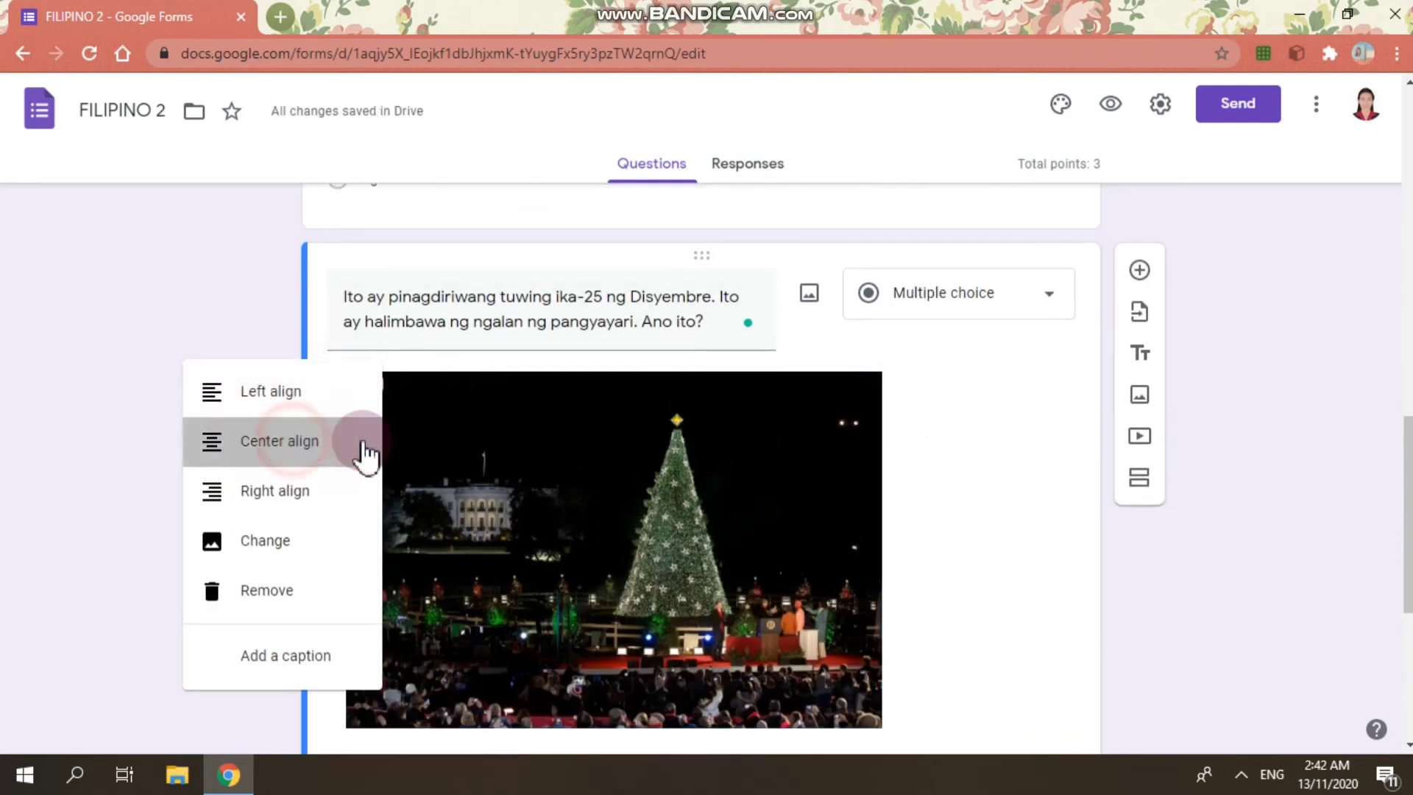
click(363, 444)
Replace the third question's first two options with "Araw ng mga Puso" and "Araw ng mga Patay".
scroll(843, 431, down, 5)
click(387, 402)
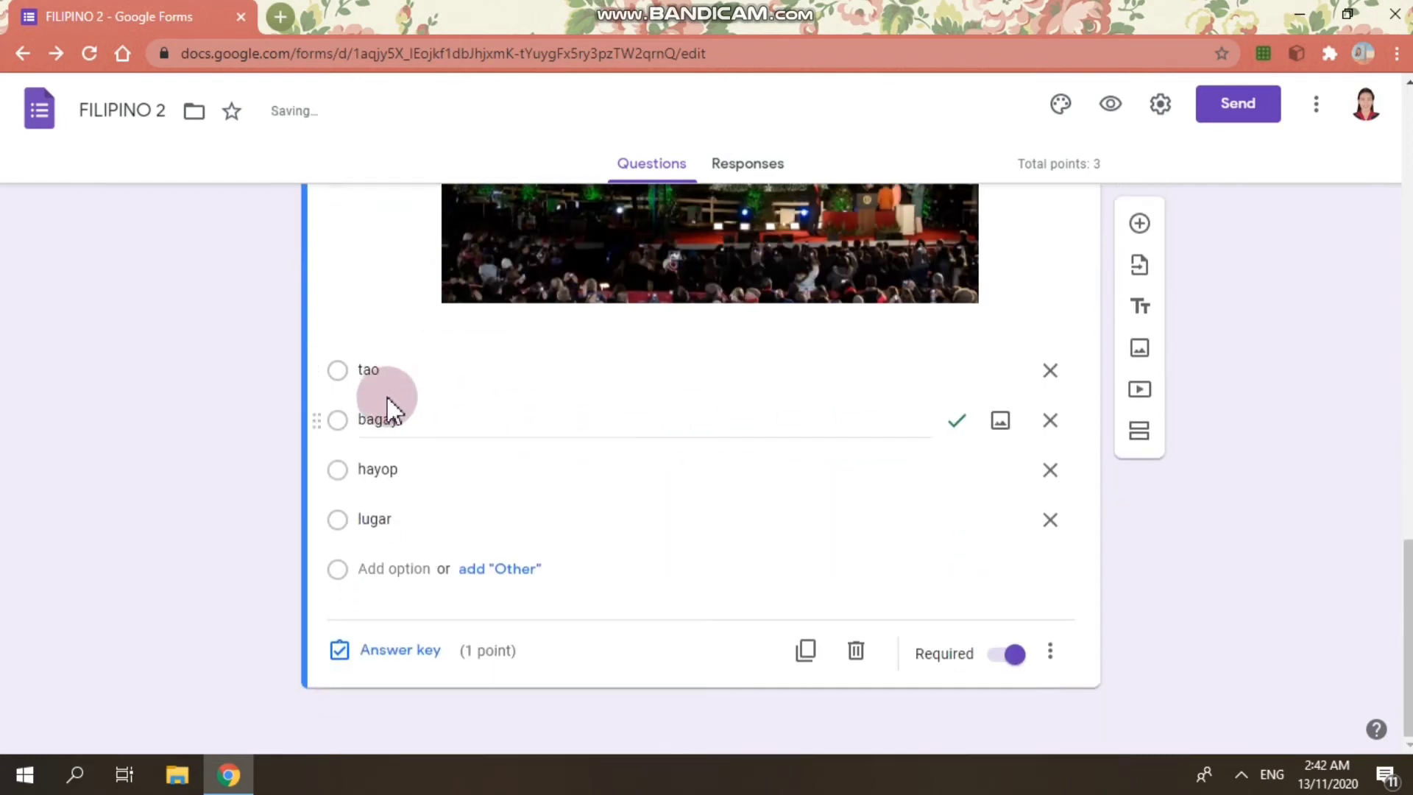
double_click(408, 363)
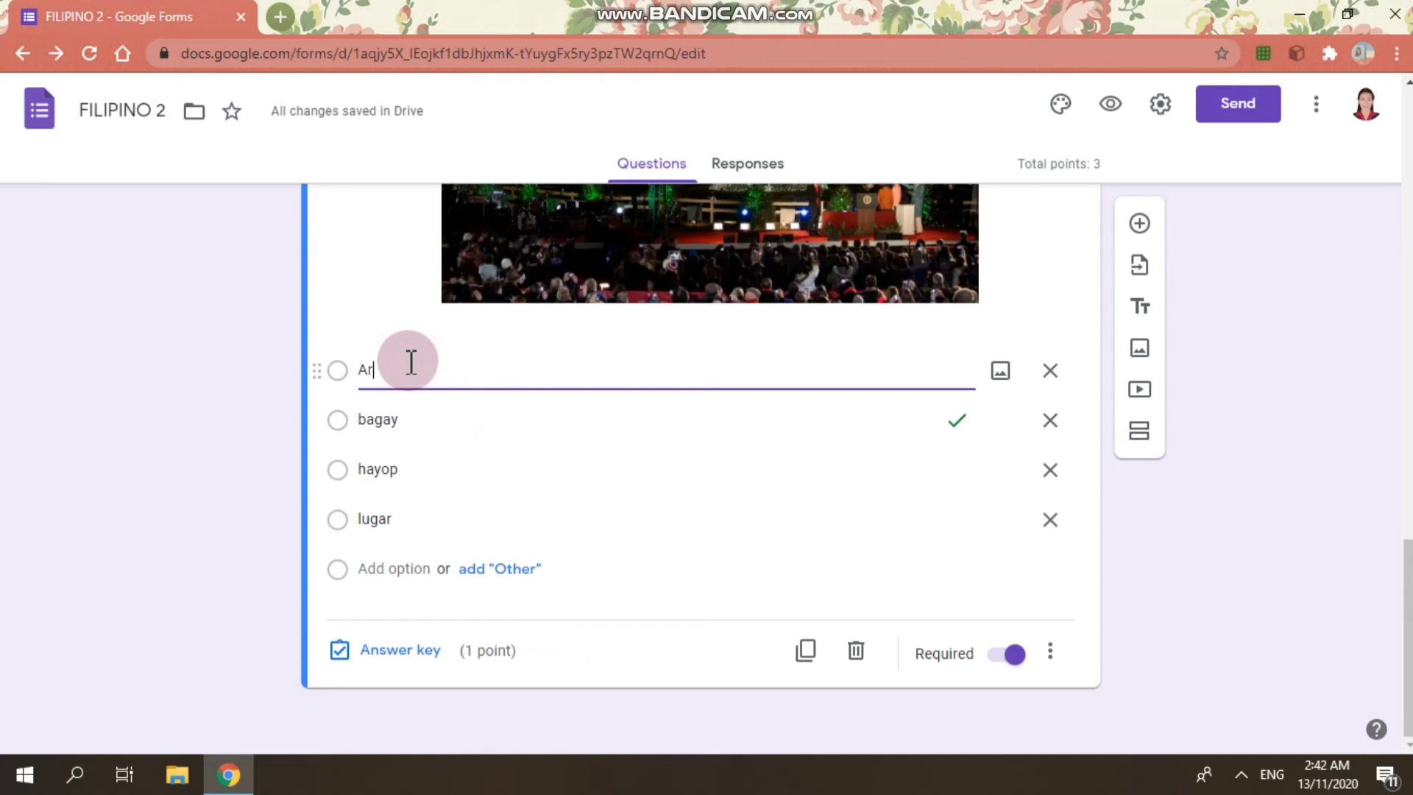
text(Araw ng mga Puso)
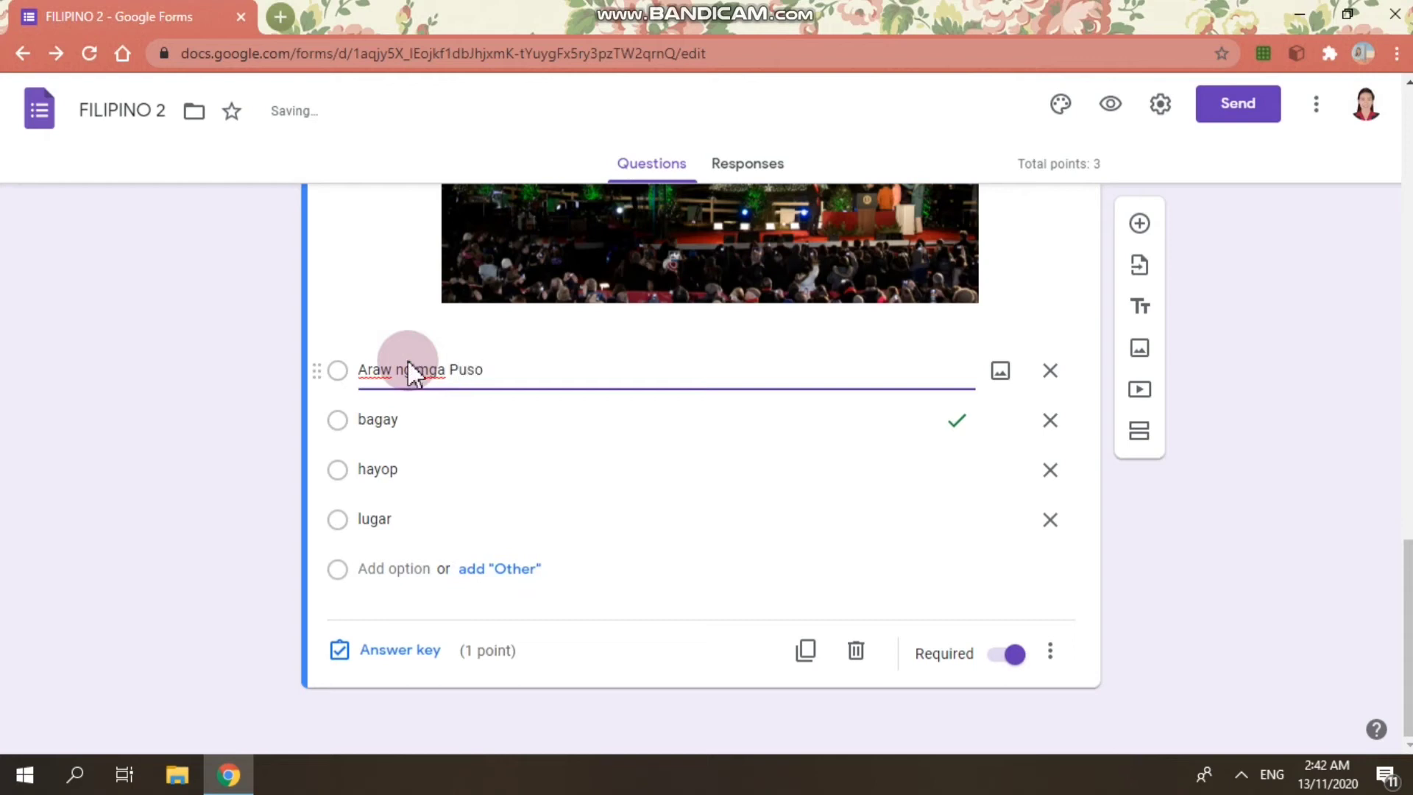
double_click(427, 426)
key(BackSpace)
text(Araw ng mga Pata)
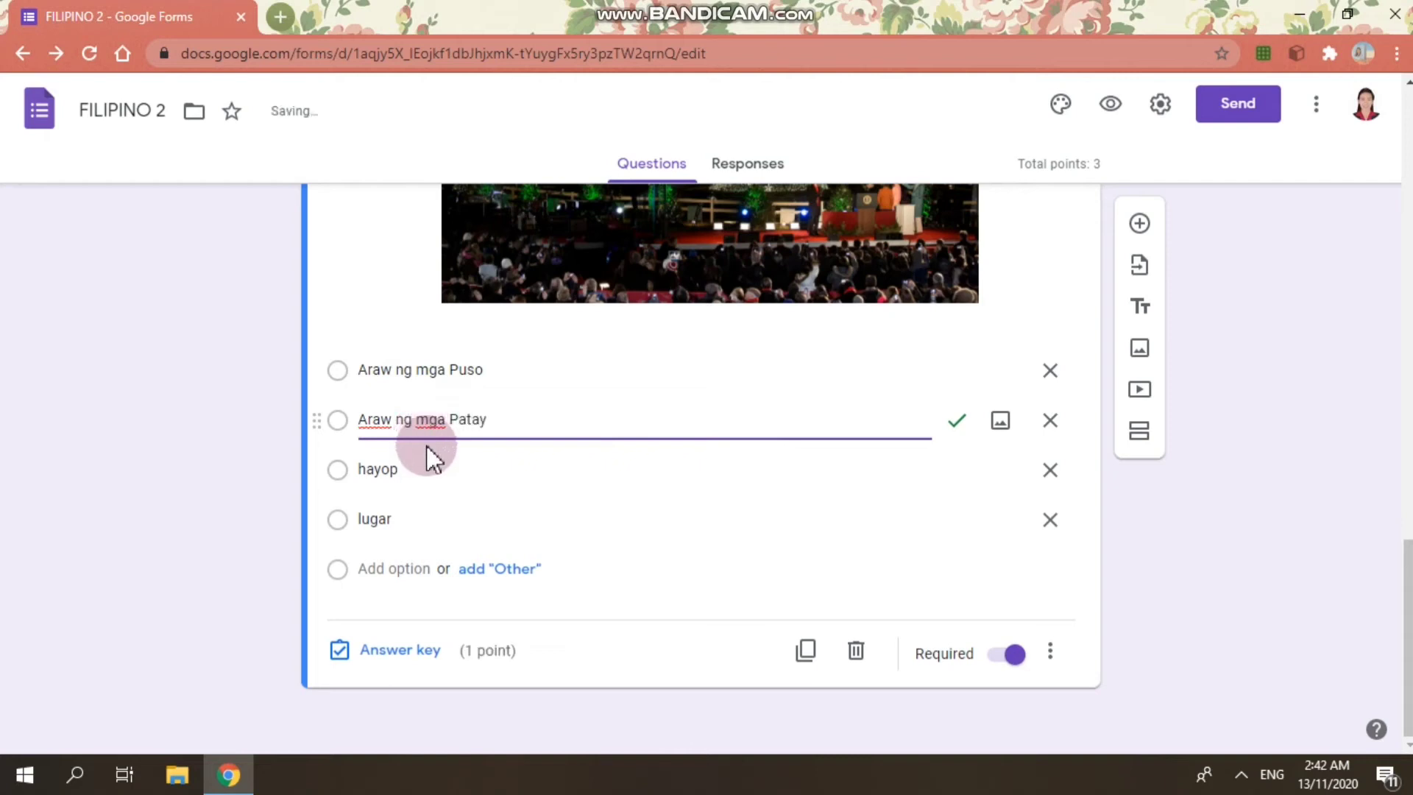
Replace the third question's last two options with "Araw ng Pasko" and "Bagong taon".
double_click(429, 469)
text(P)
key(BackSpace)
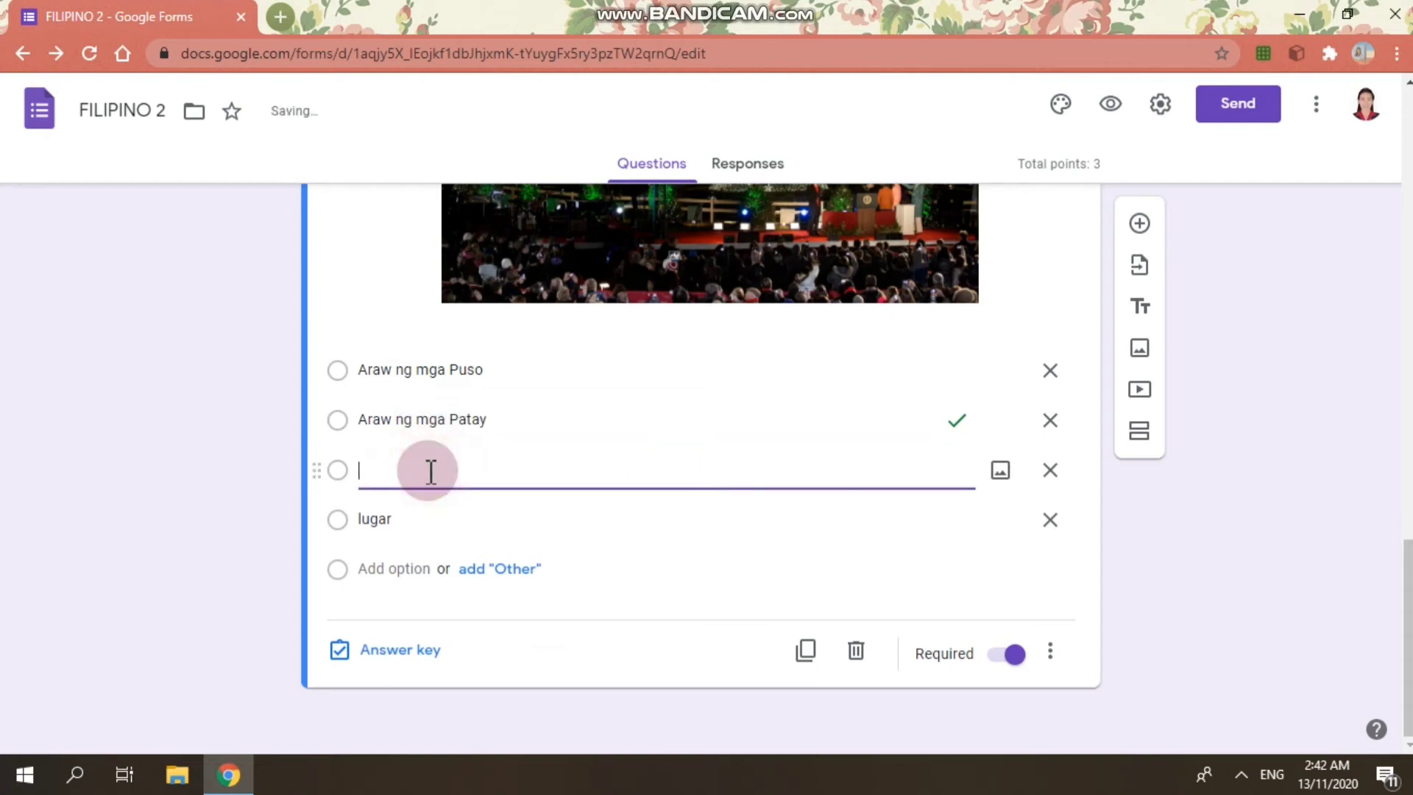
text(Araw n)
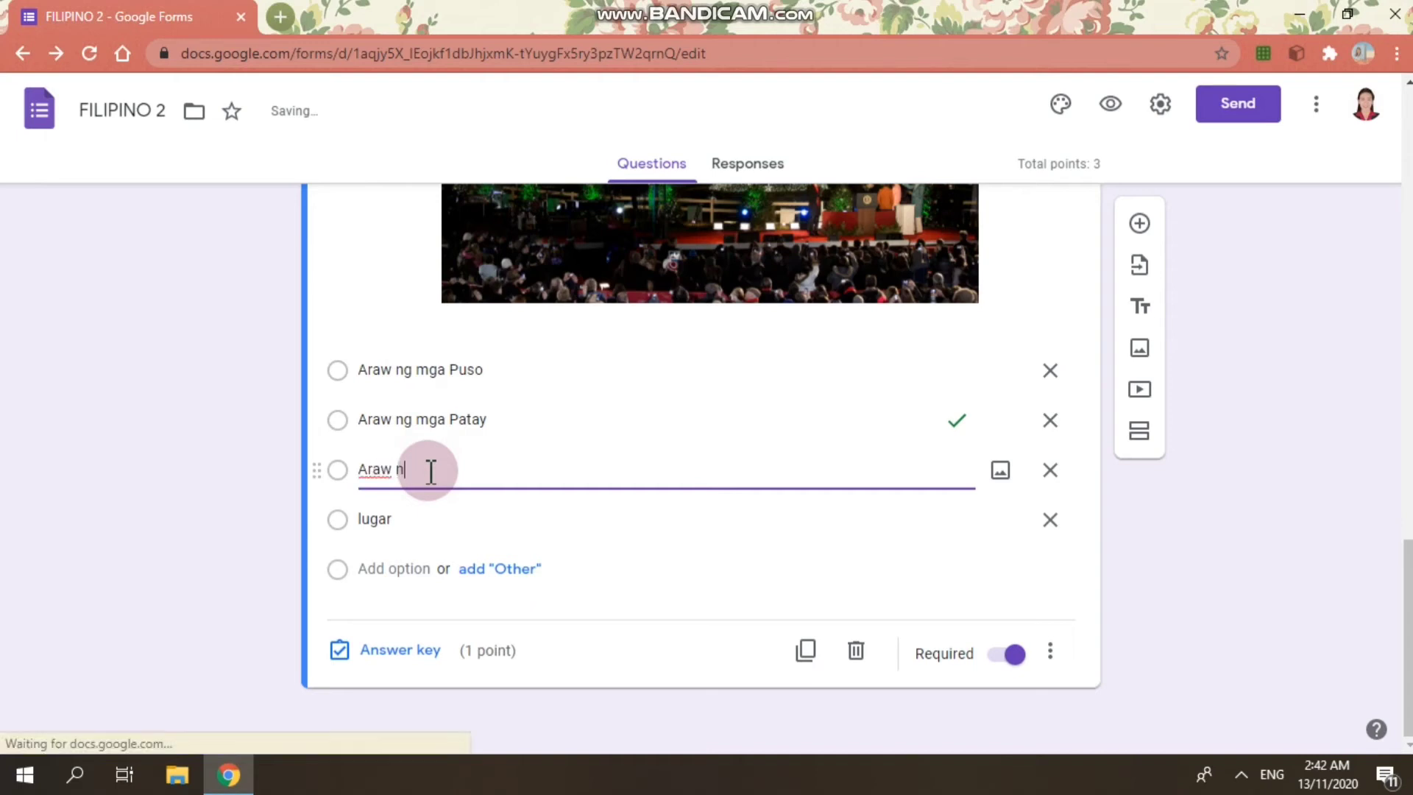
text(g Pasko)
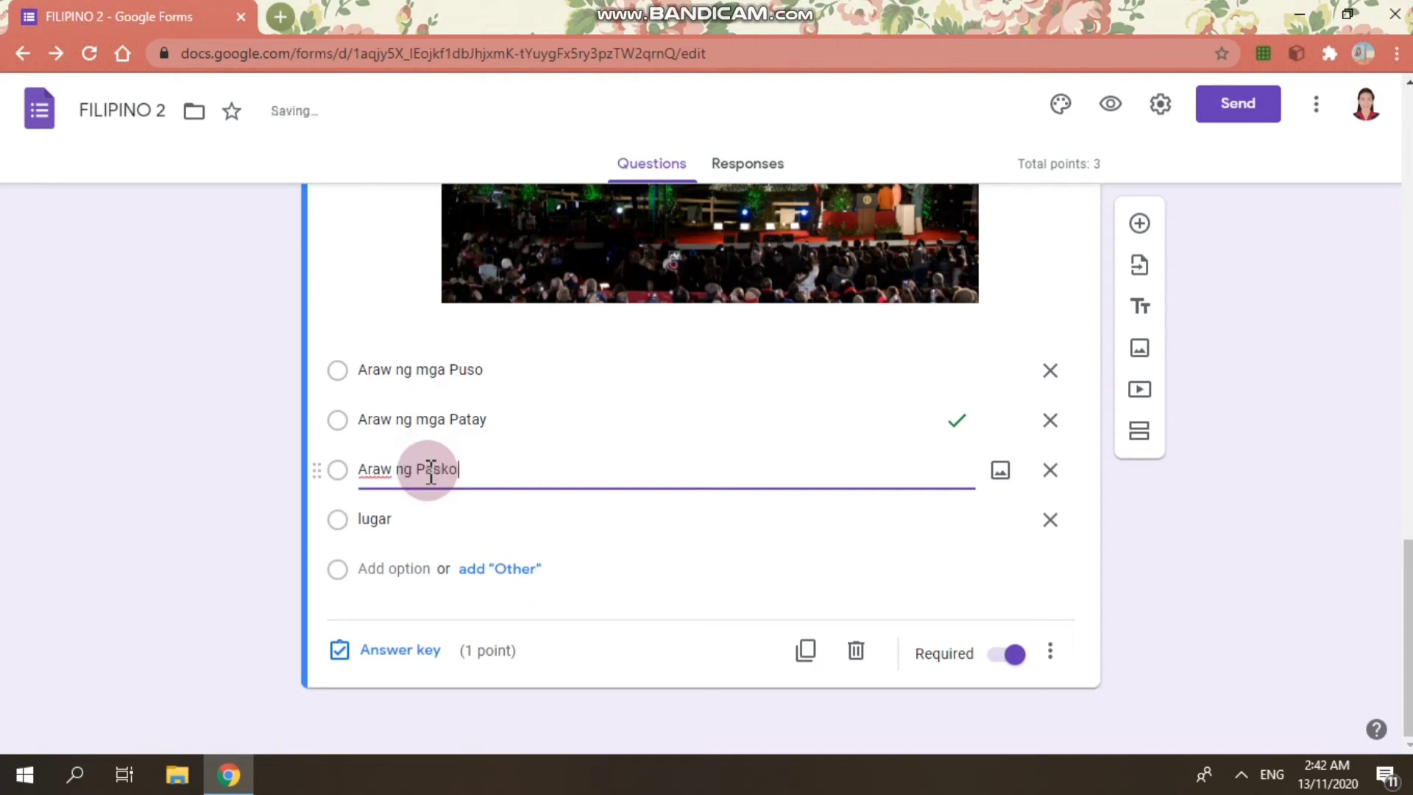
click(395, 520)
text(Bagong taon)
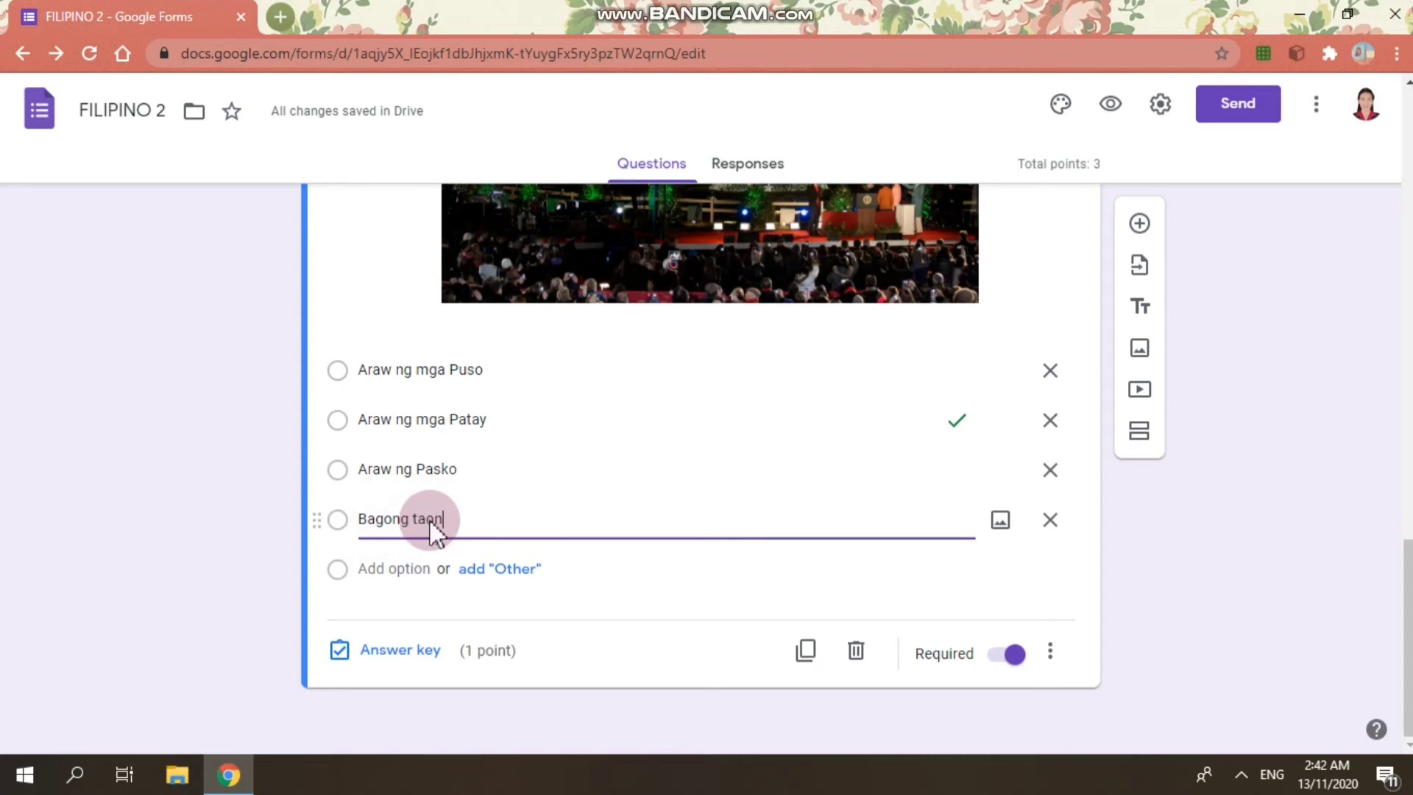
Change the third question's answer key so that "Araw ng Pasko" is the only correct answer.
click(423, 653)
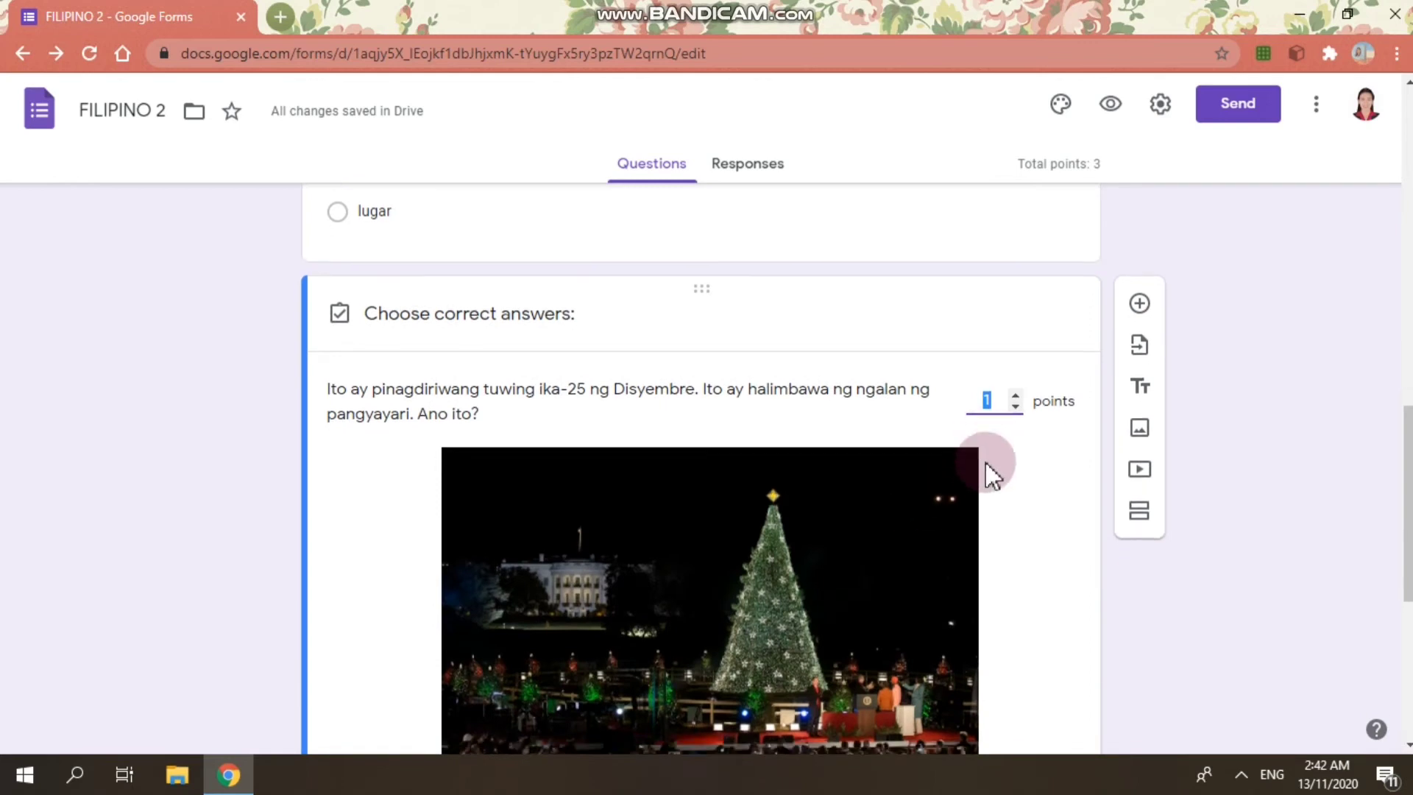
scroll(986, 462, down, 5)
click(348, 557)
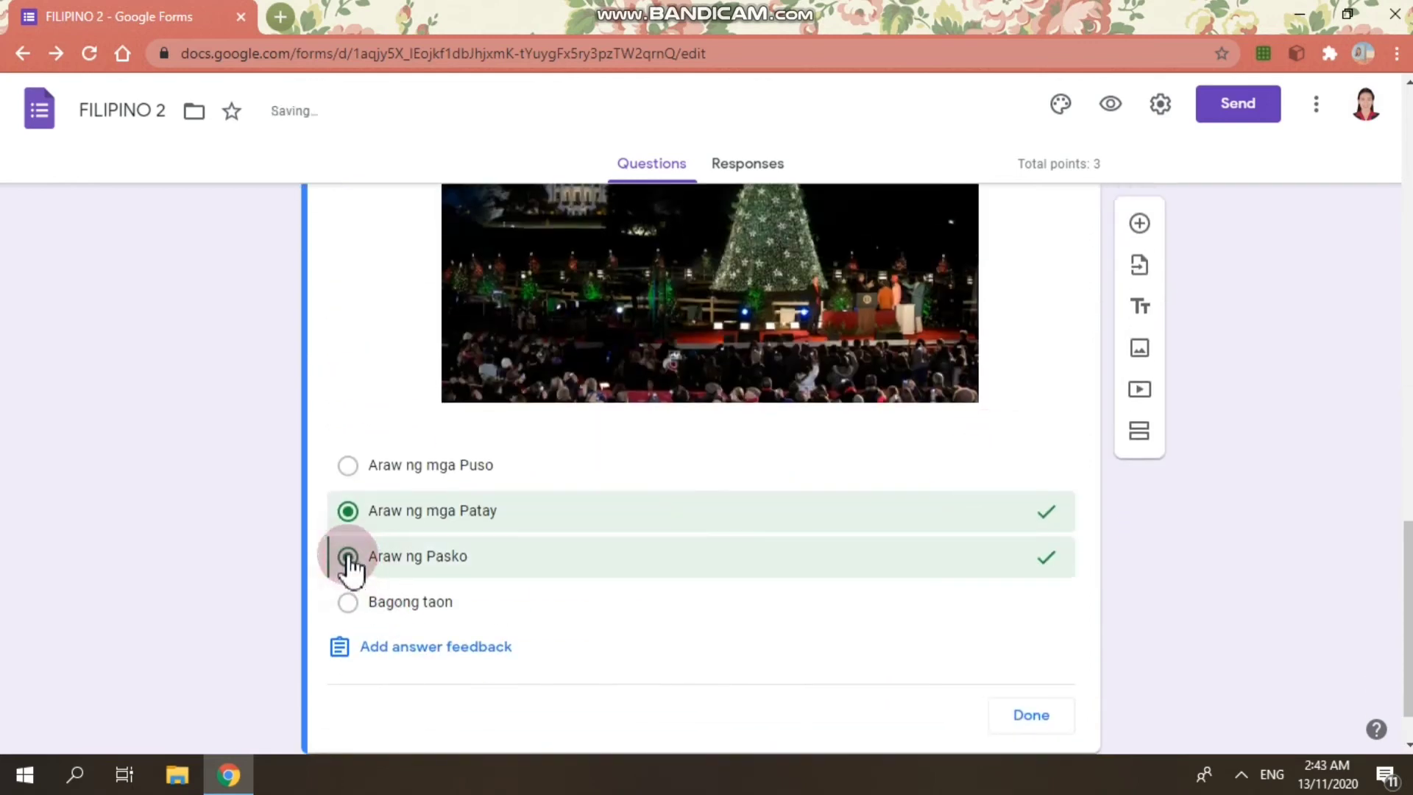
click(348, 511)
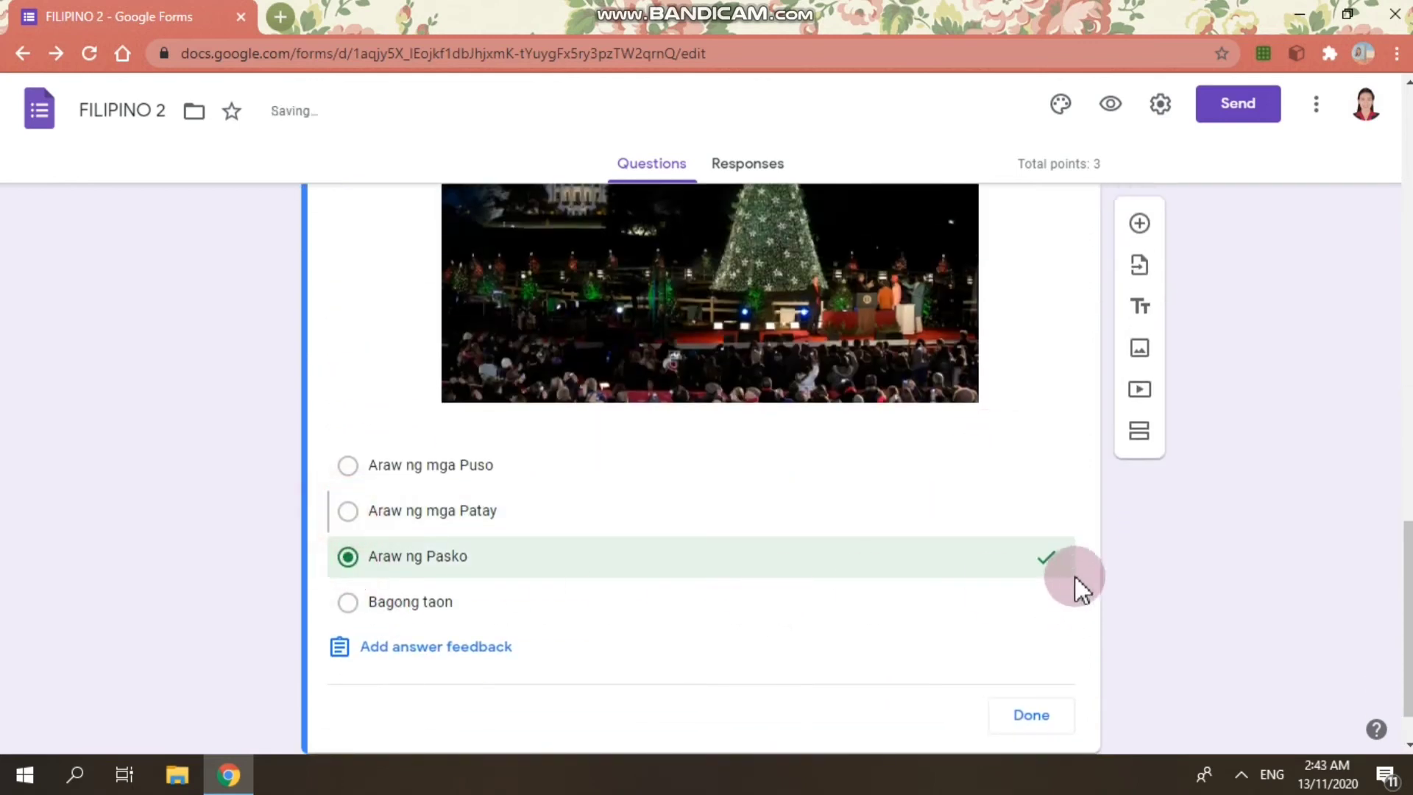
scroll(1085, 483, up, 4)
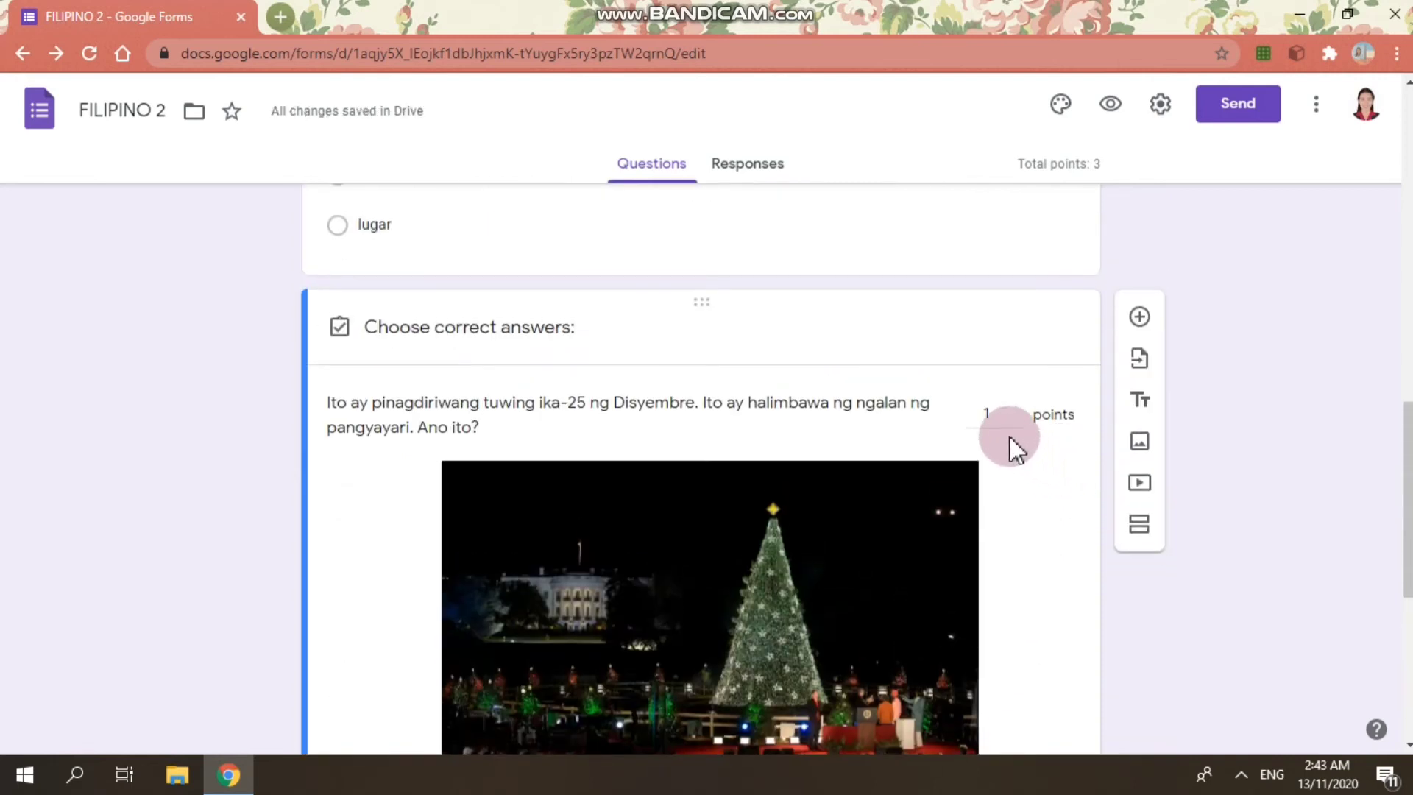
scroll(1029, 470, down, 5)
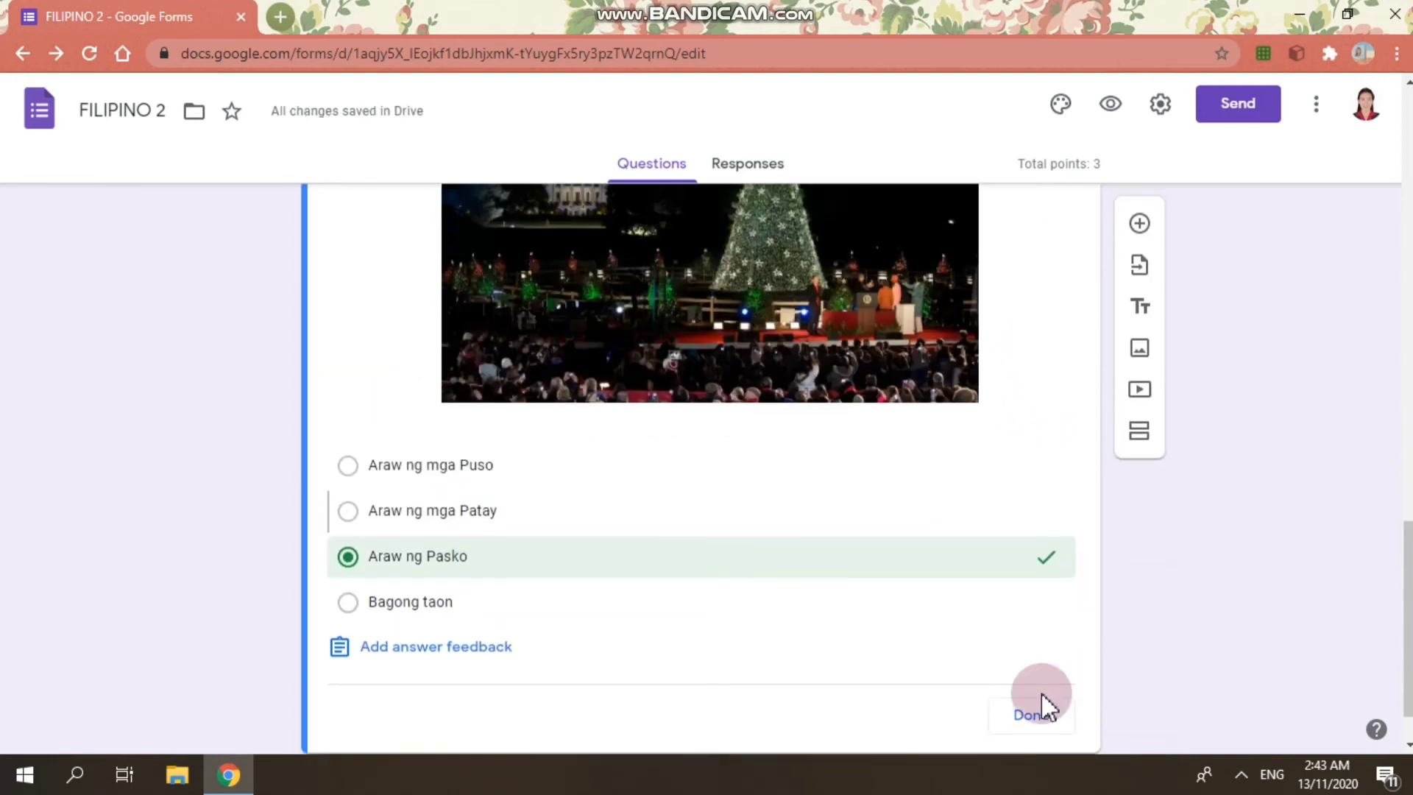
click(1029, 714)
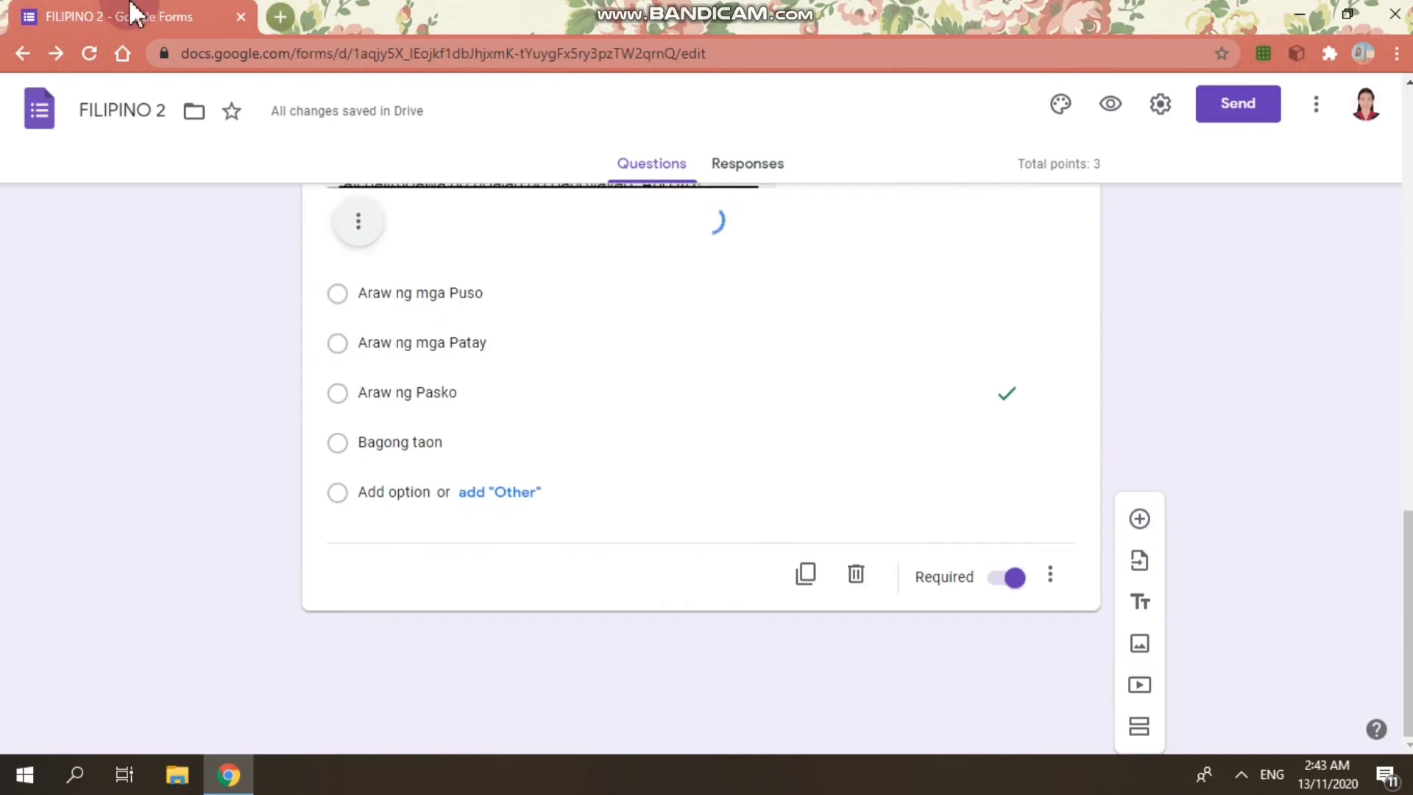
Review the quiz from its title through the third question, including the images and answer options.
scroll(1217, 405, up, 15)
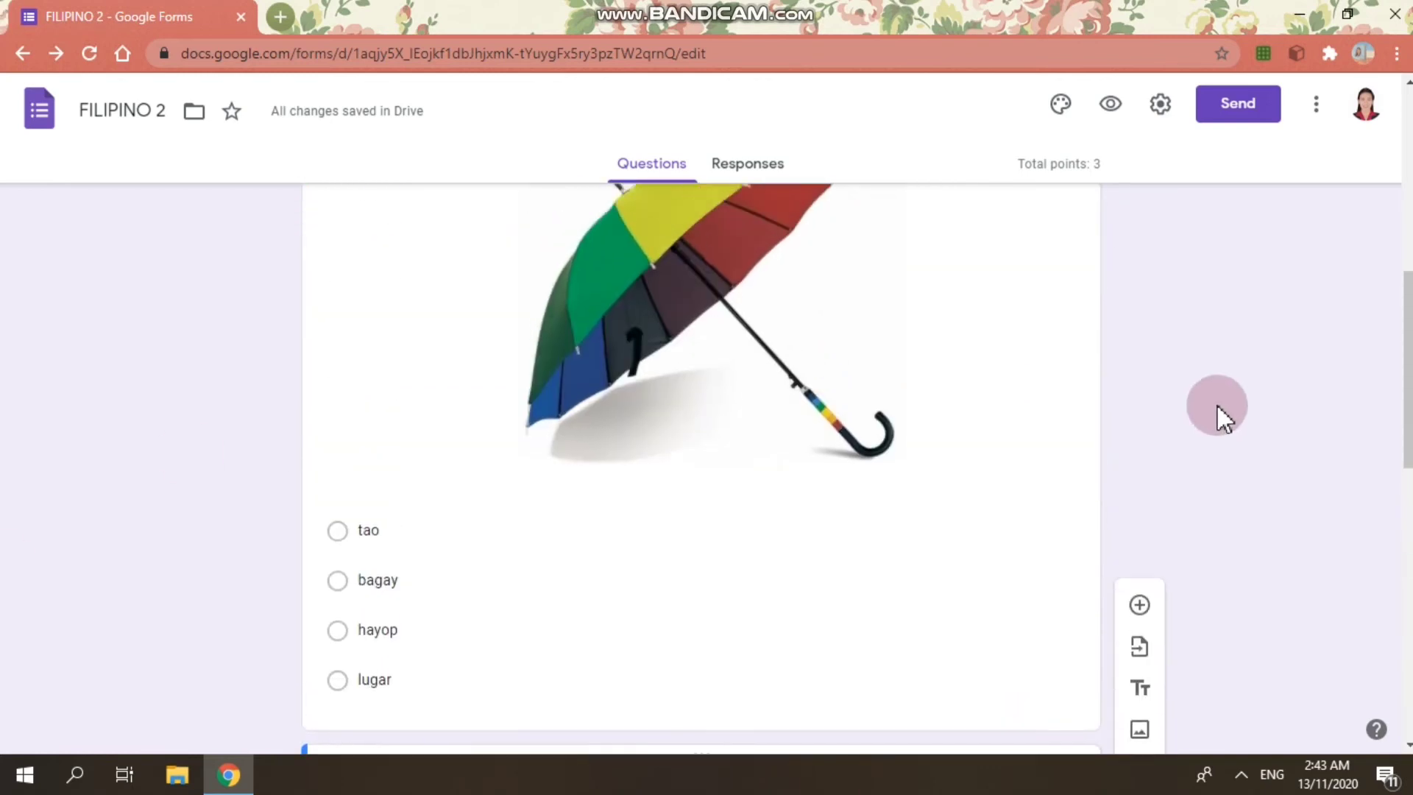
scroll(1217, 404, down, 6)
scroll(1217, 399, down, 10)
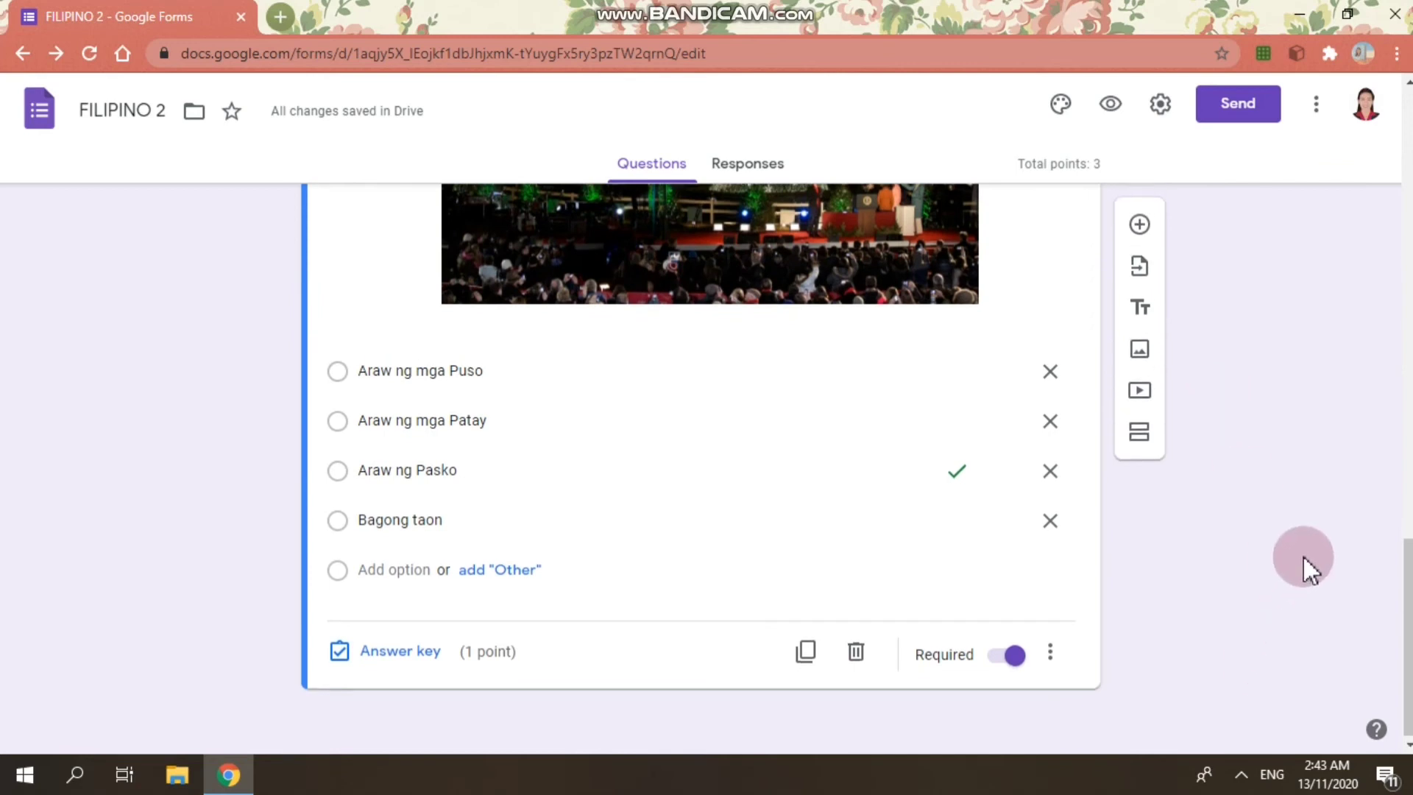
scroll(1310, 554, up, 15)
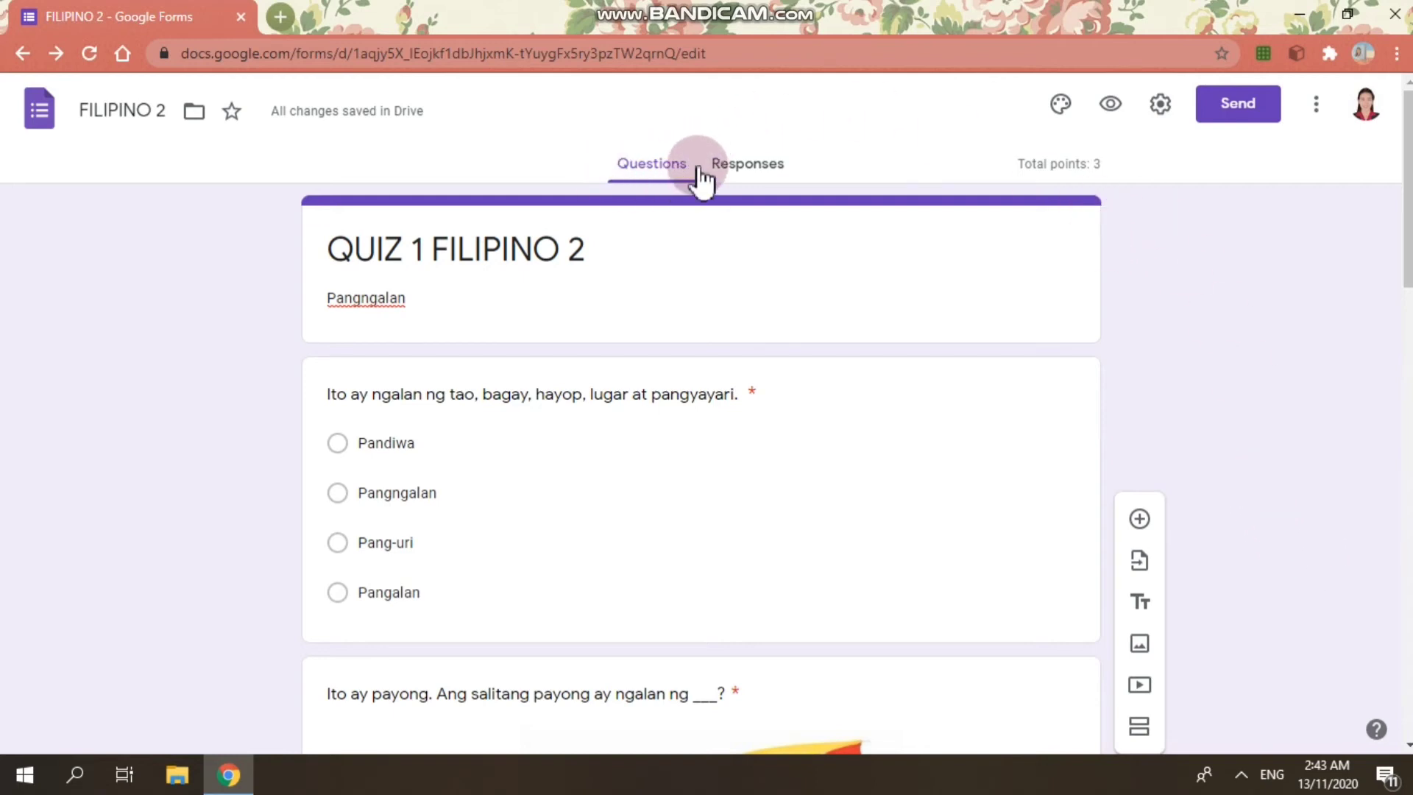
scroll(1331, 410, down, 10)
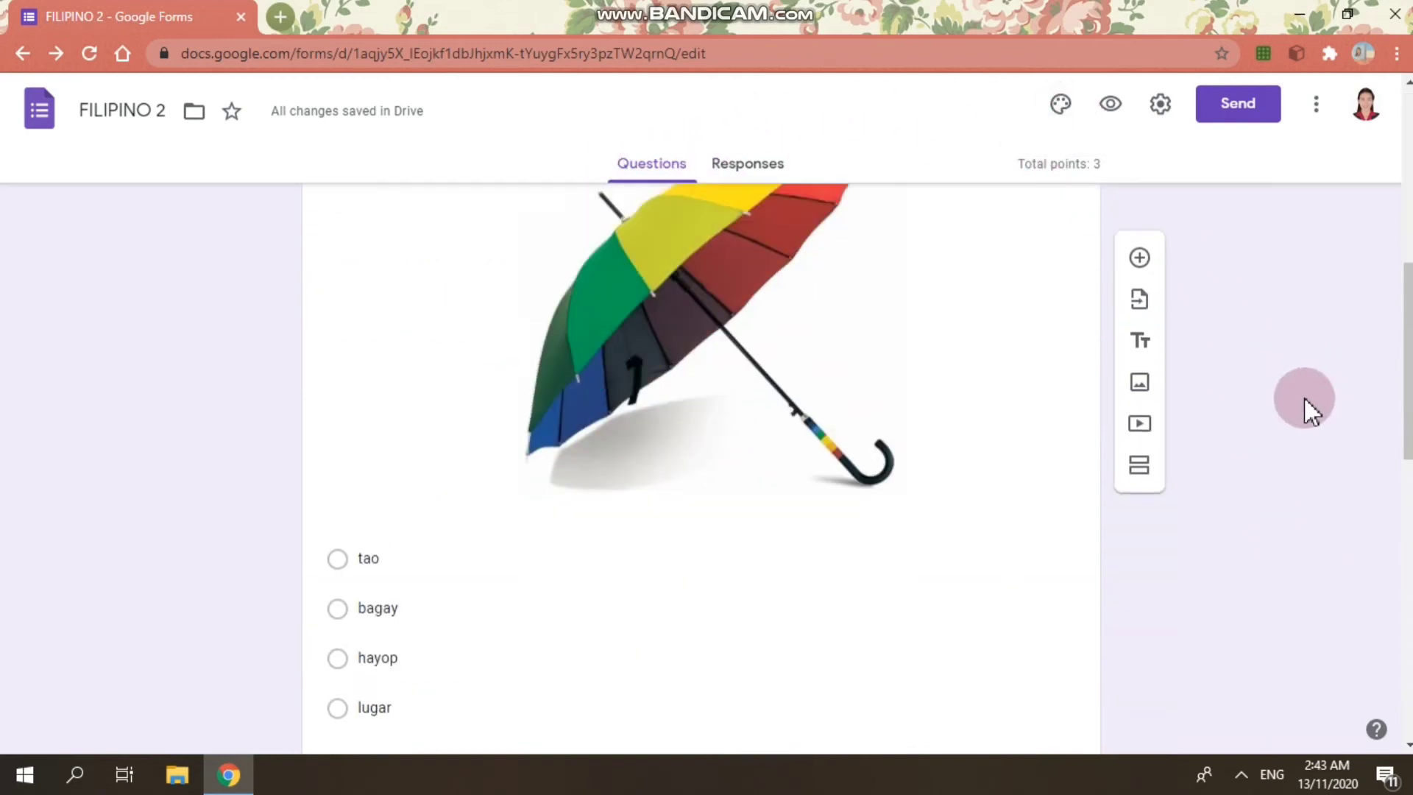
scroll(1303, 403, up, 10)
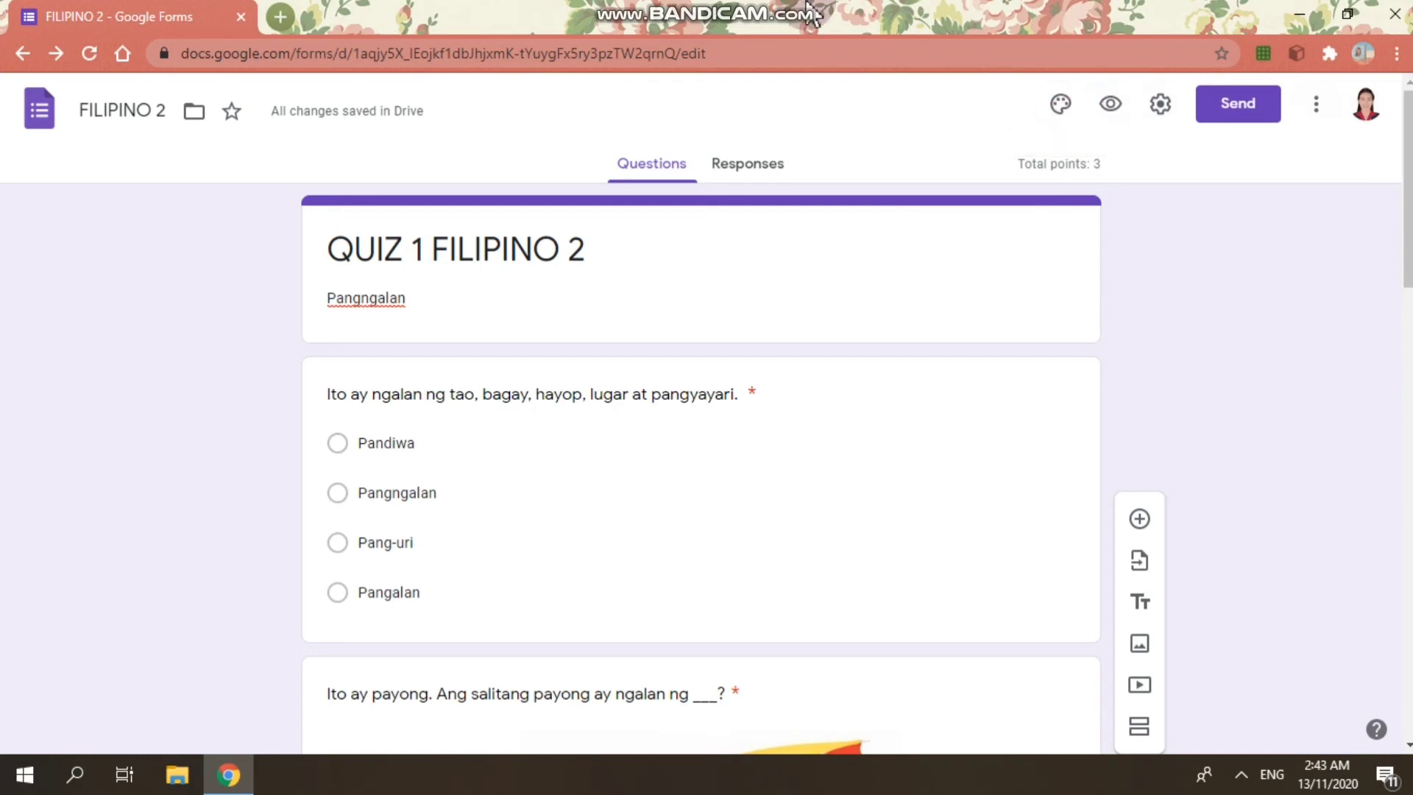
mouse_move(820, 14)
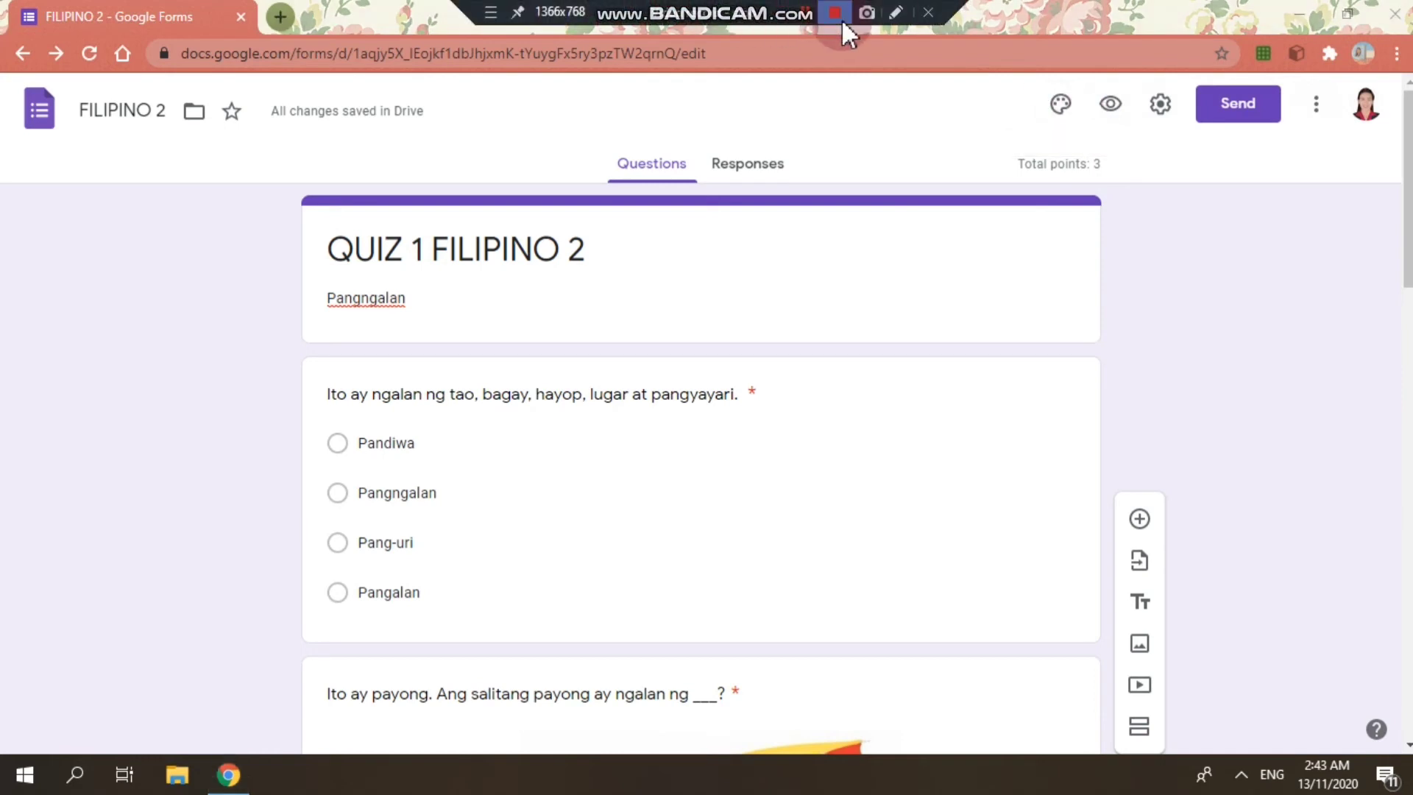
Open the form's theme options and examine the header, theme color, background color and font style settings.
click(1060, 107)
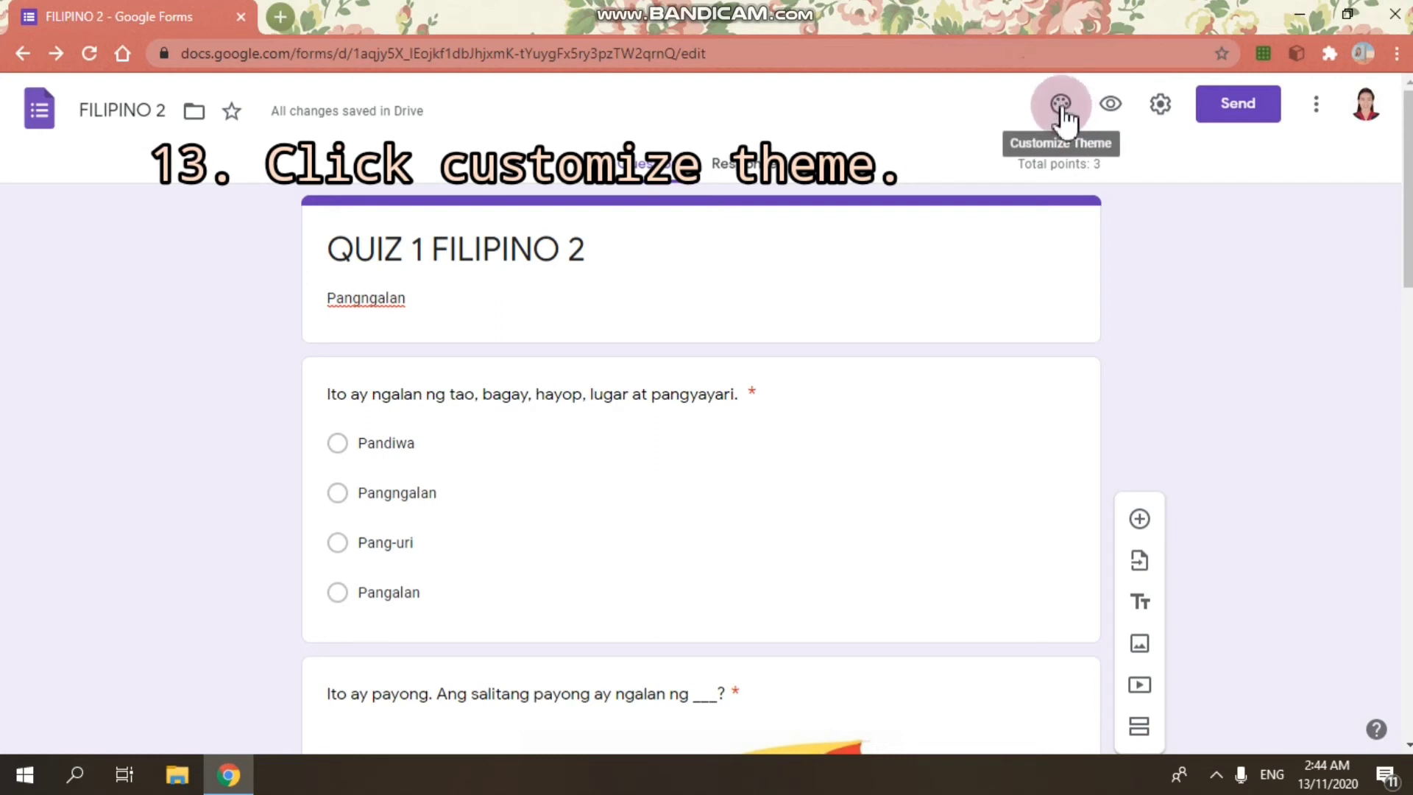
click(1062, 109)
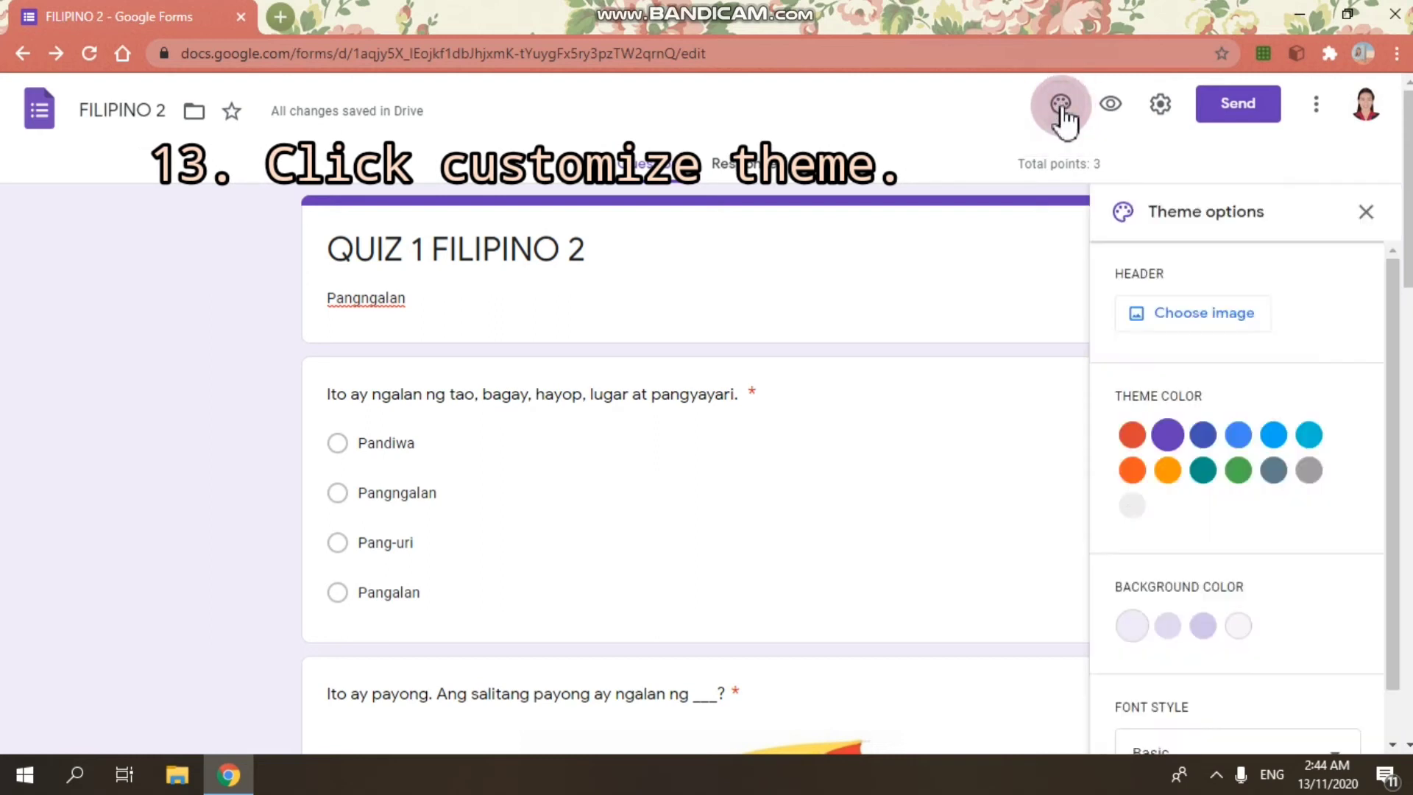
click(1224, 213)
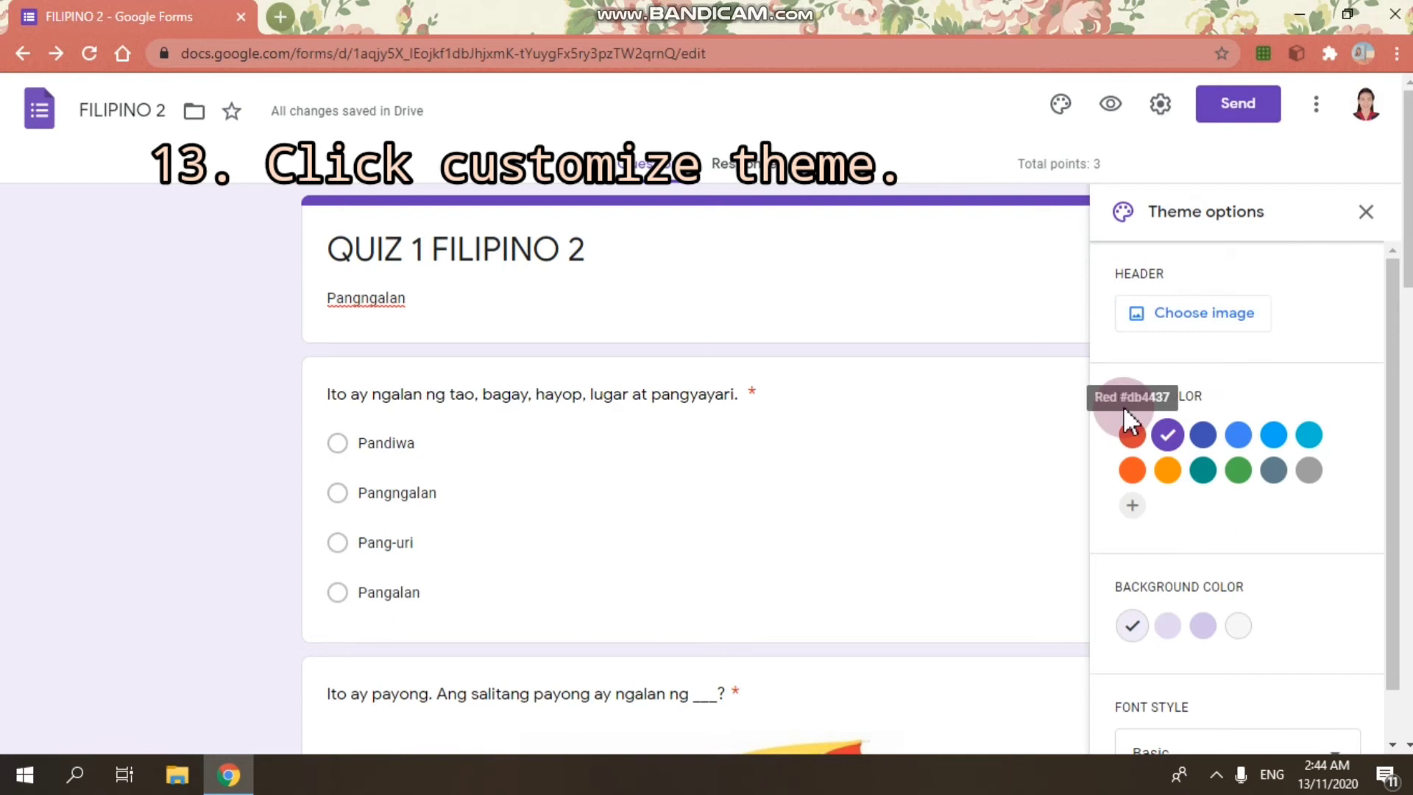
scroll(1201, 581, down, 4)
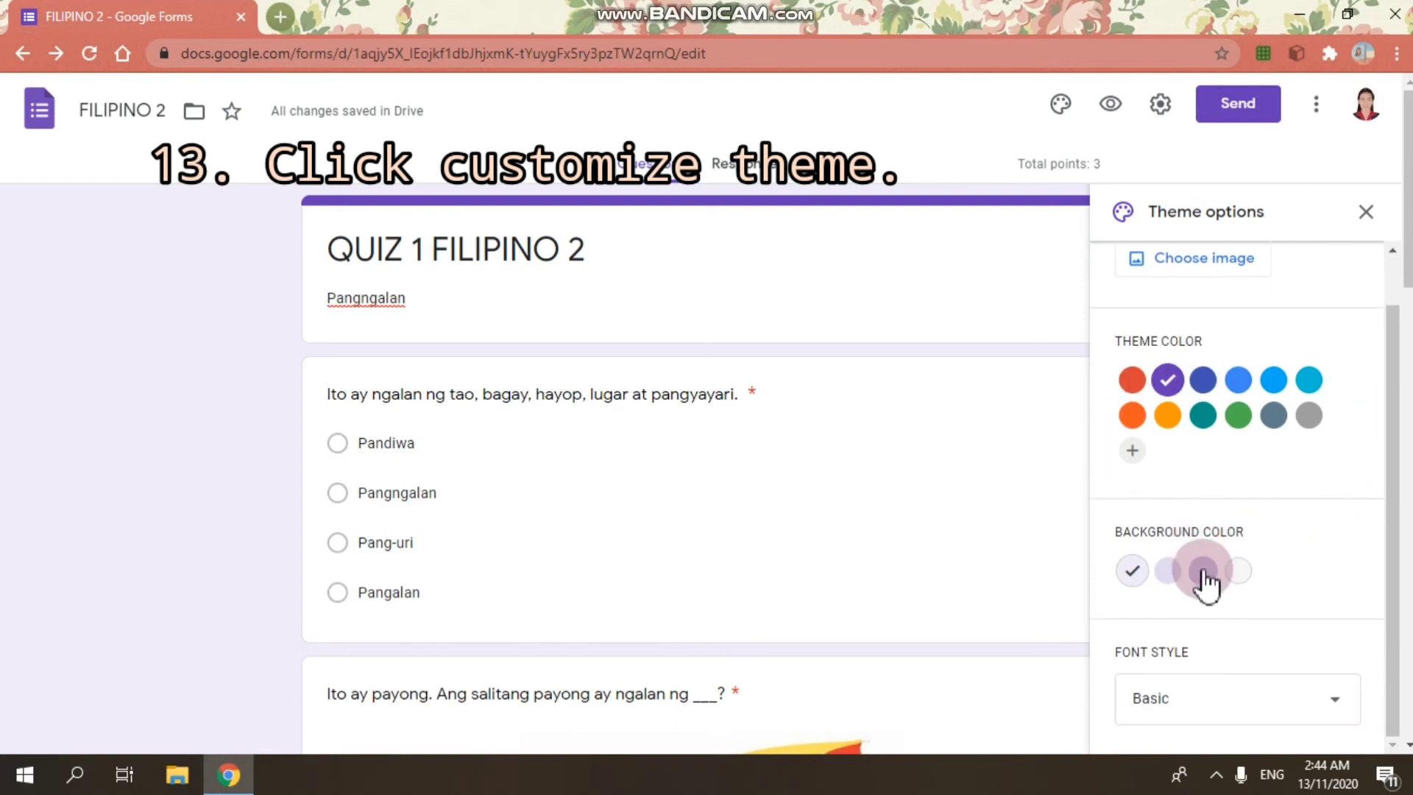
scroll(1280, 631, up, 1)
scroll(1003, 537, up, 3)
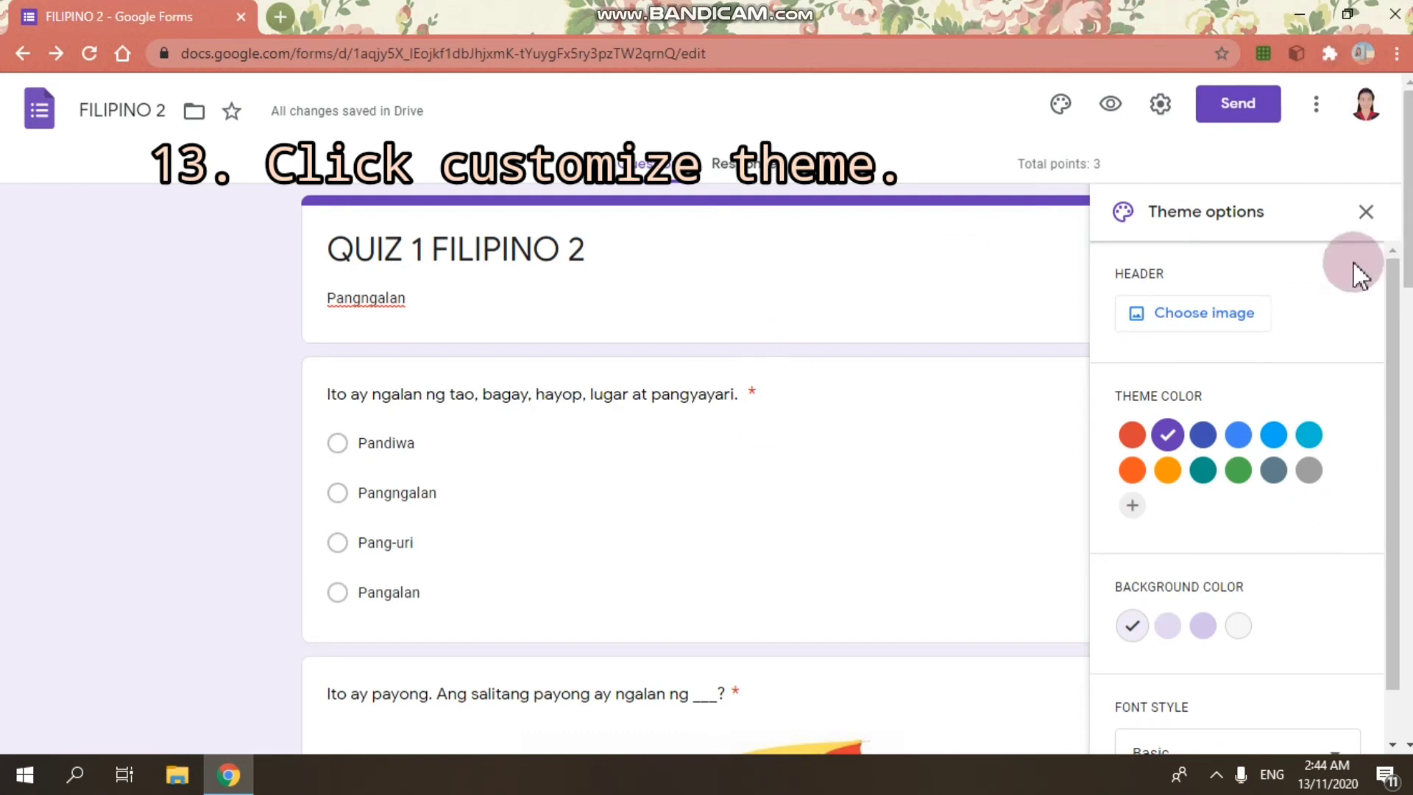
Try the colorful balloons picture from the Just kids themes as the form header, and remove it.
click(1188, 317)
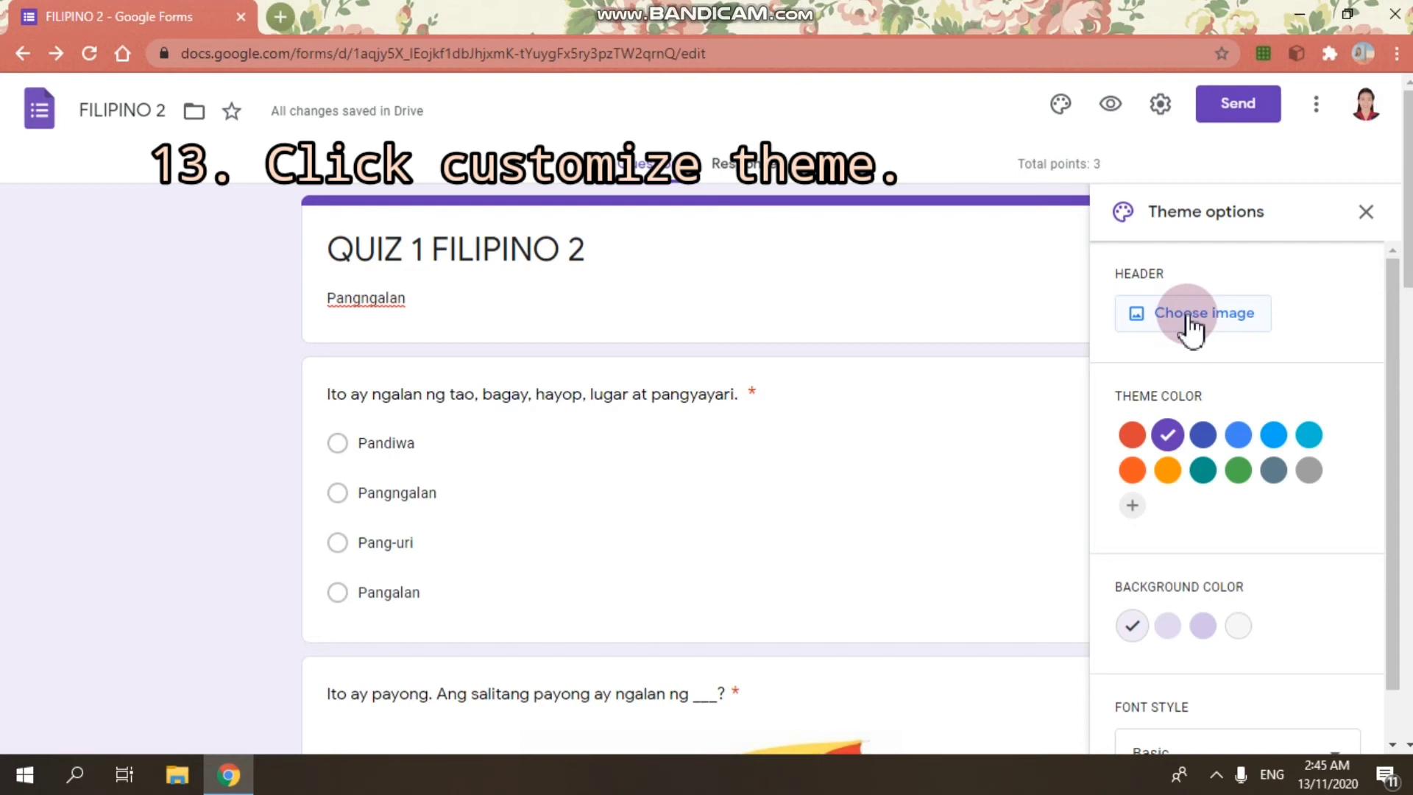
click(1186, 313)
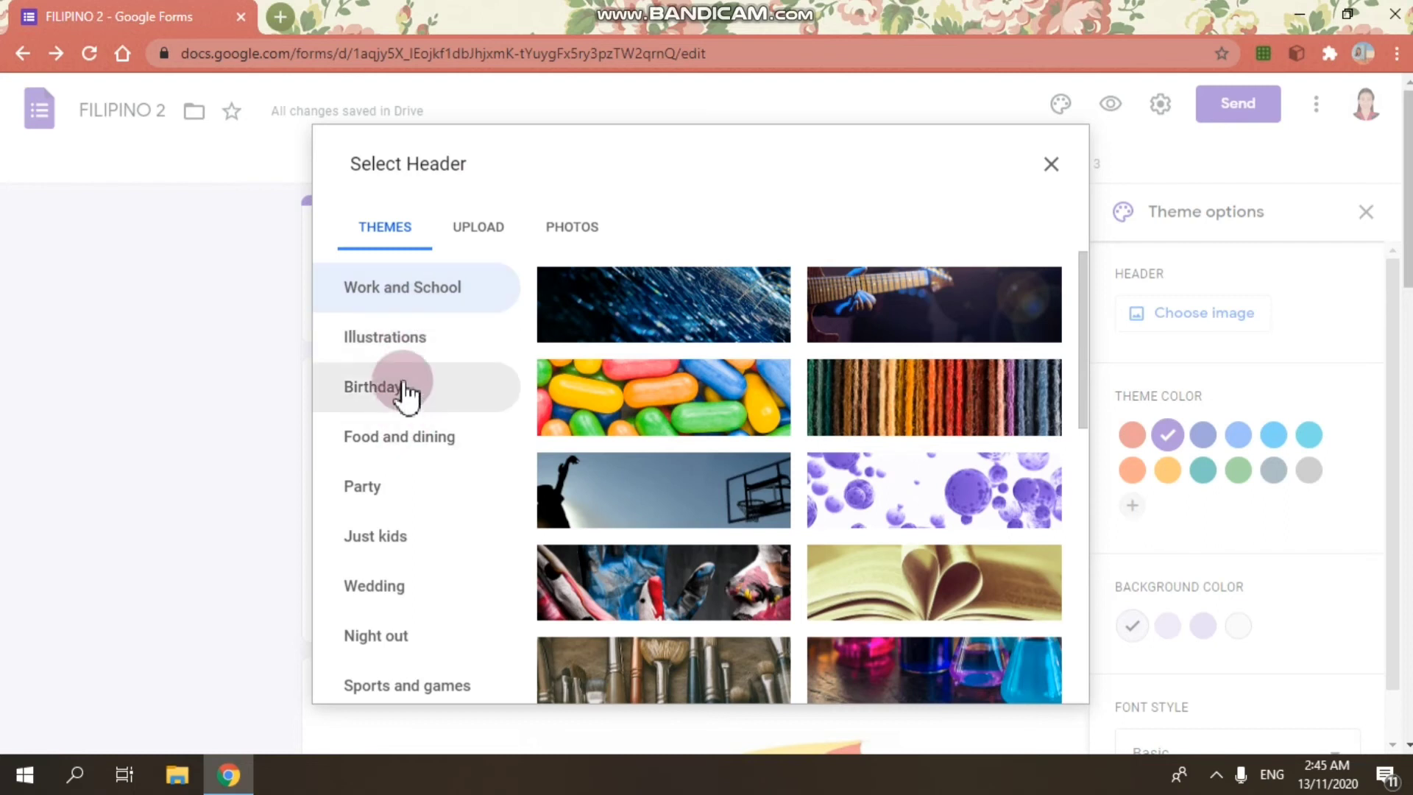
scroll(421, 477, down, 5)
scroll(414, 424, up, 5)
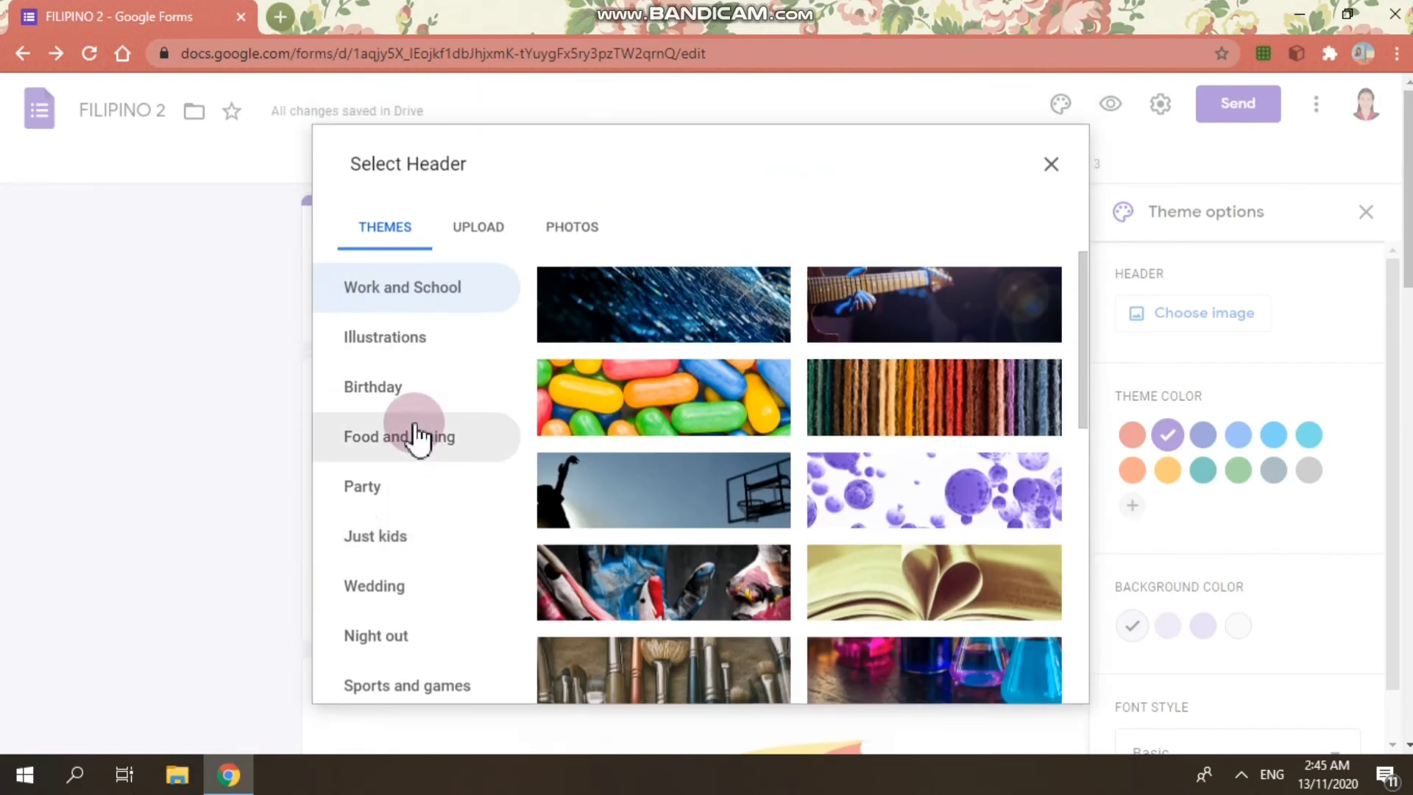
click(404, 538)
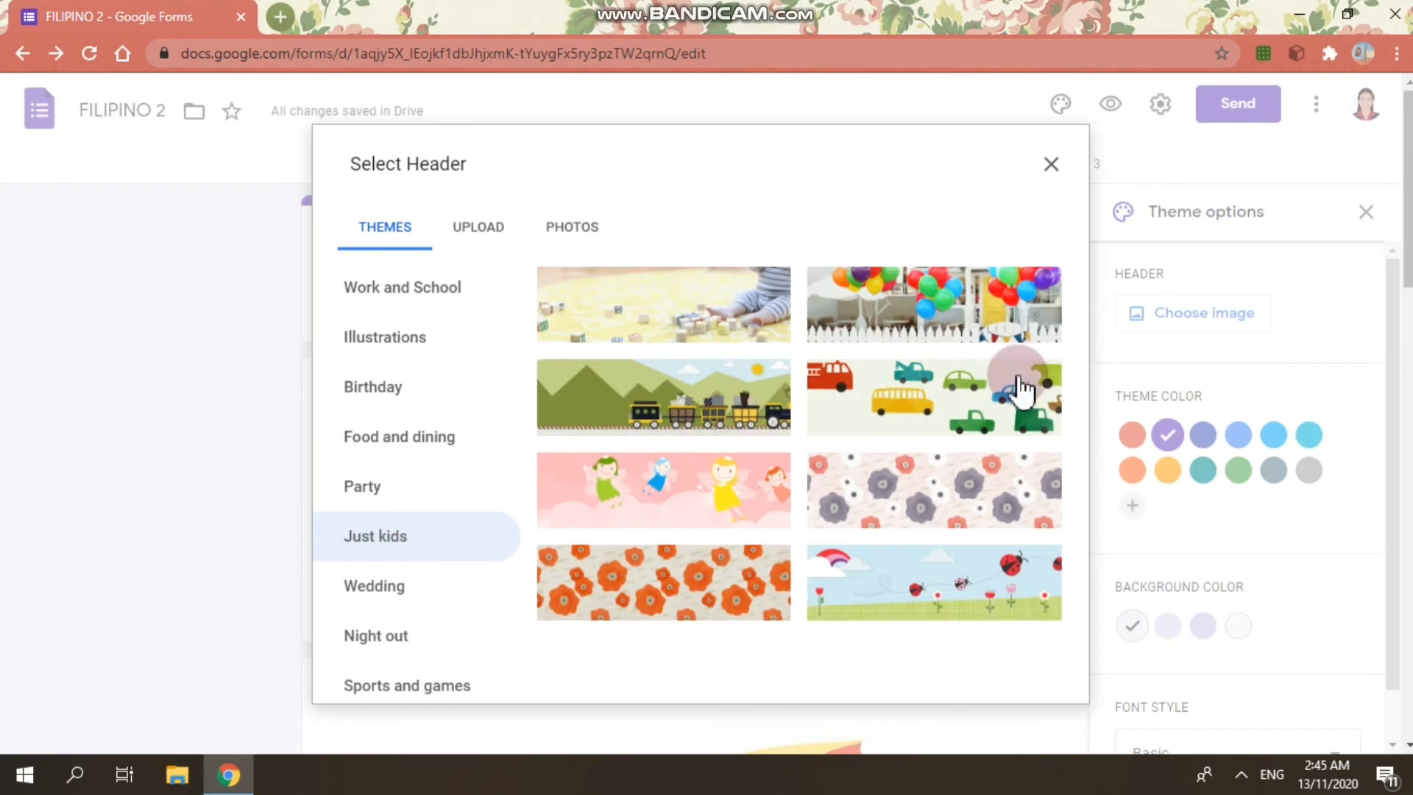
scroll(1003, 559, down, 3)
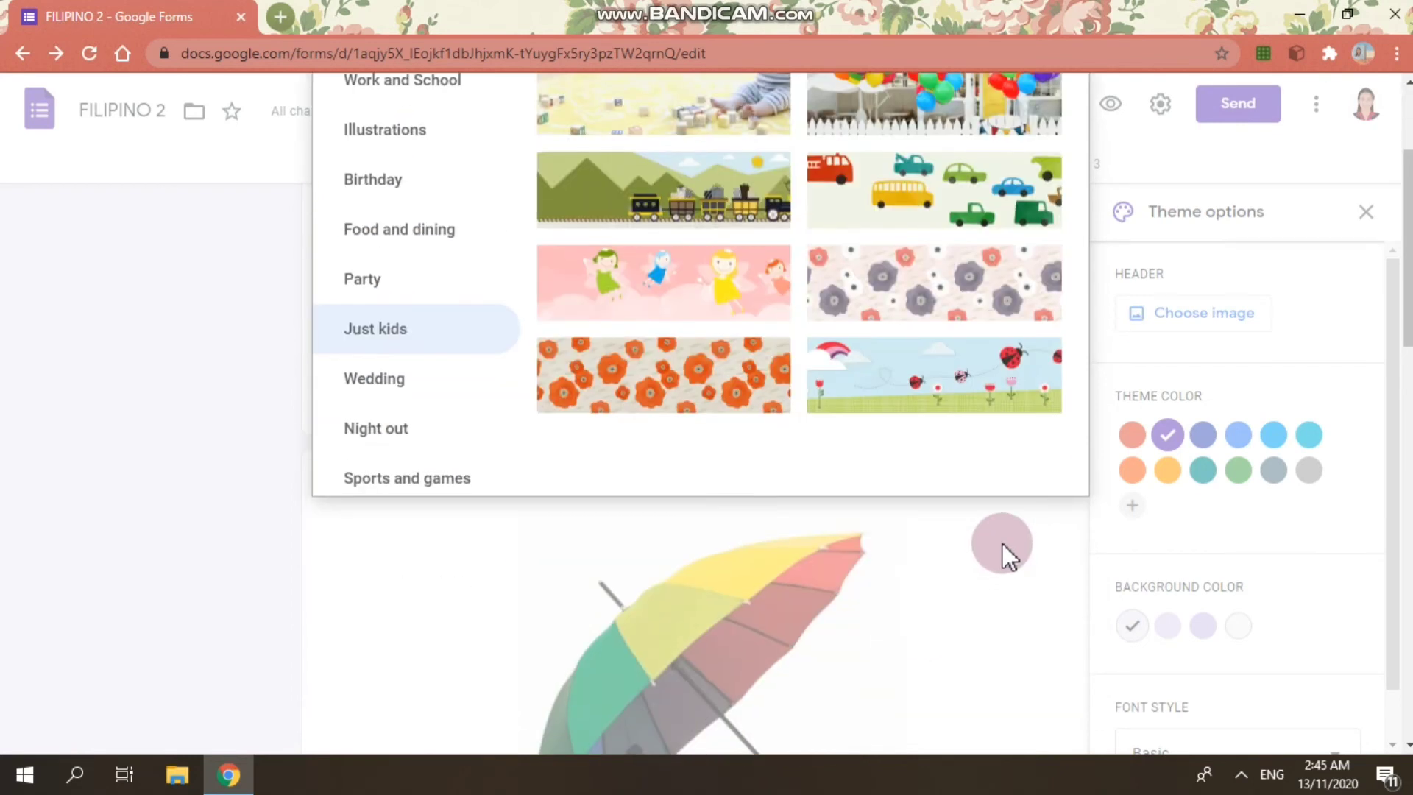
scroll(1006, 556, up, 3)
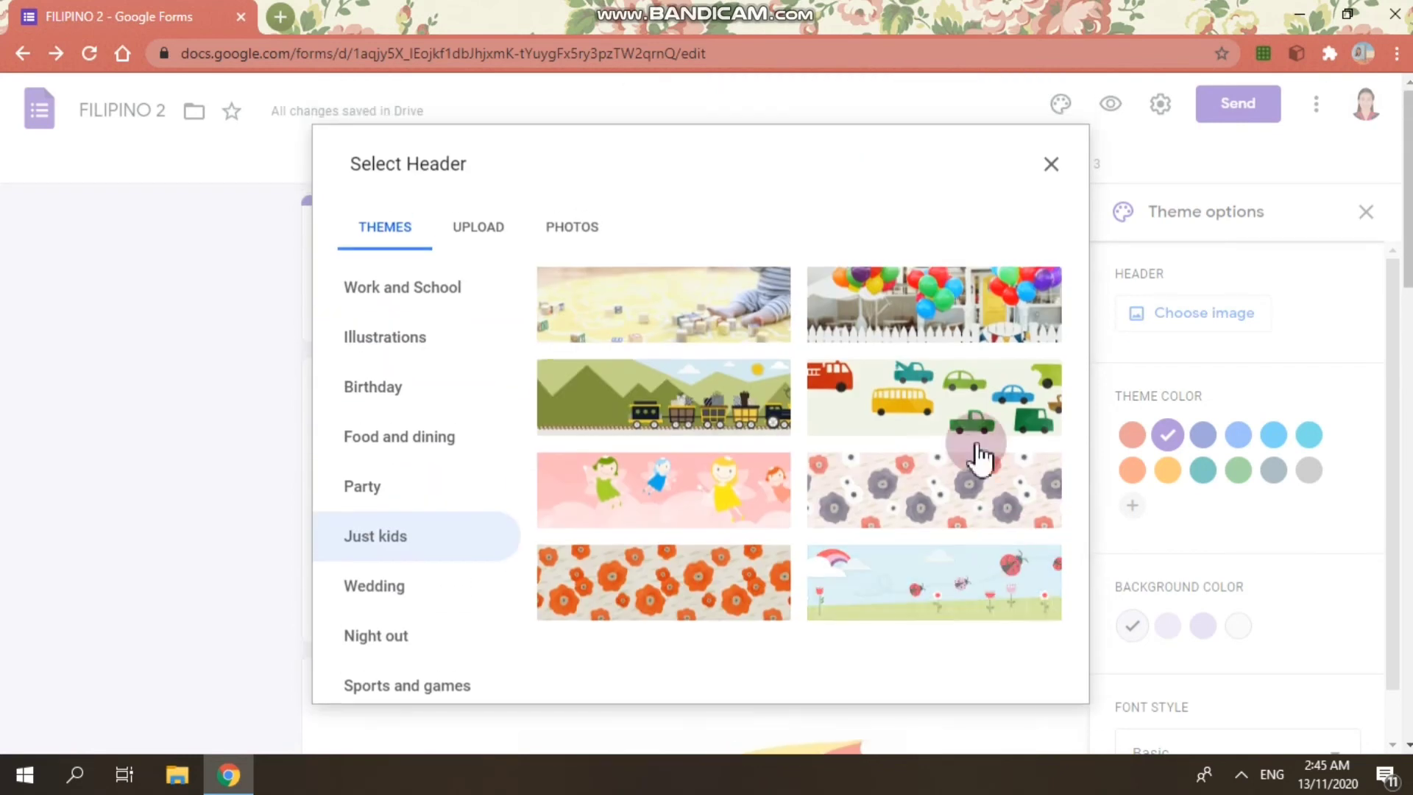
click(957, 316)
click(1038, 676)
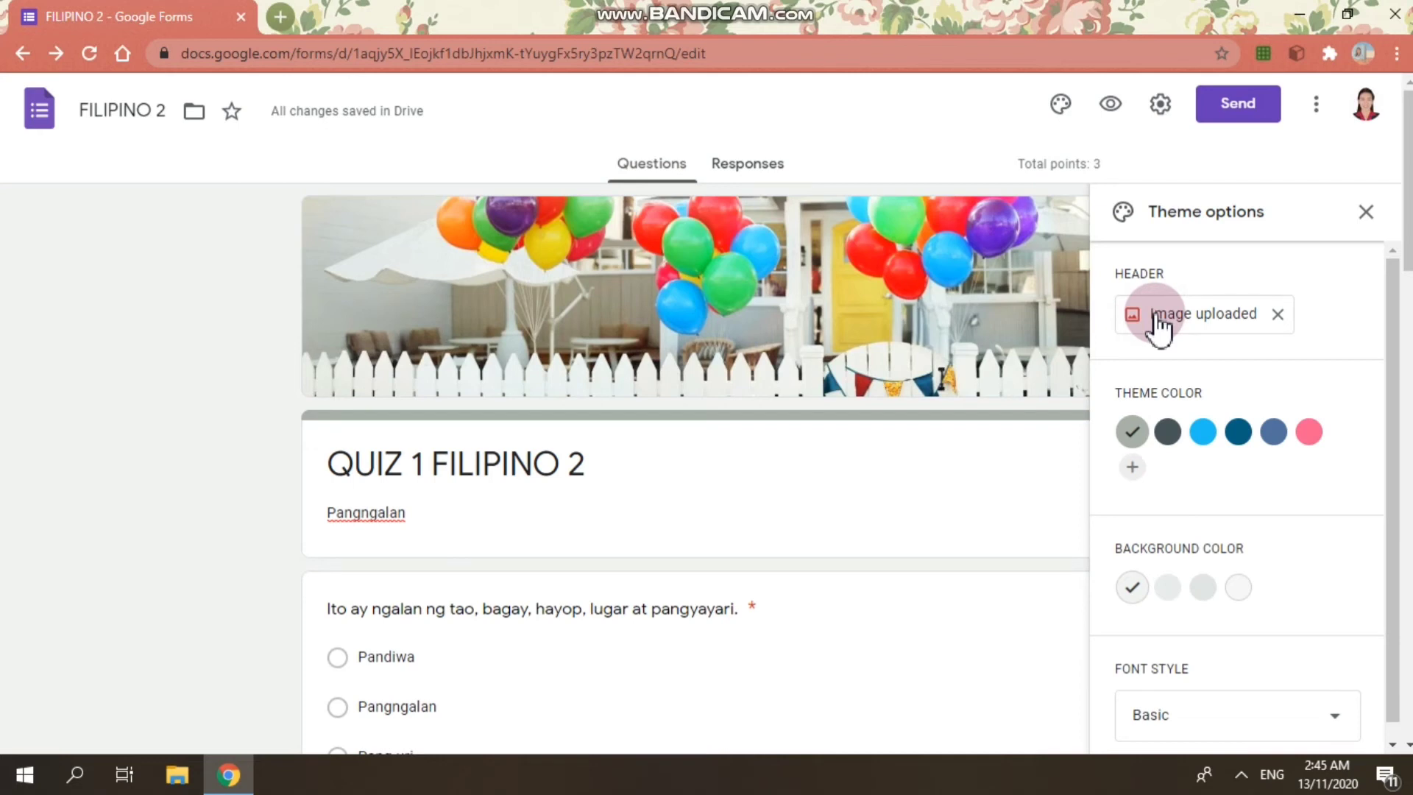
click(1279, 314)
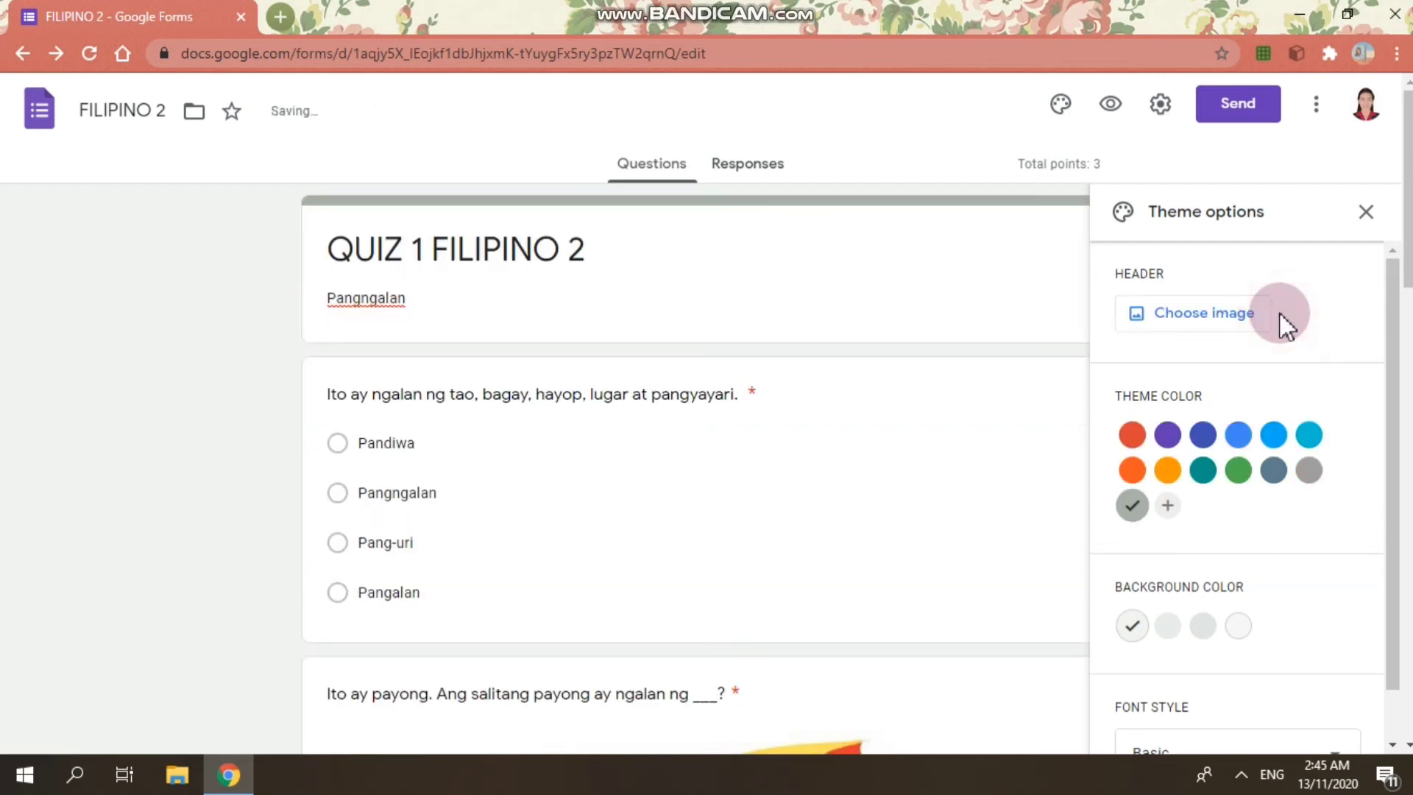
Upload the "FILIPINO 2" banner image with books and a pencil from the desktop's ALL DOCS folder as the form header.
click(1226, 309)
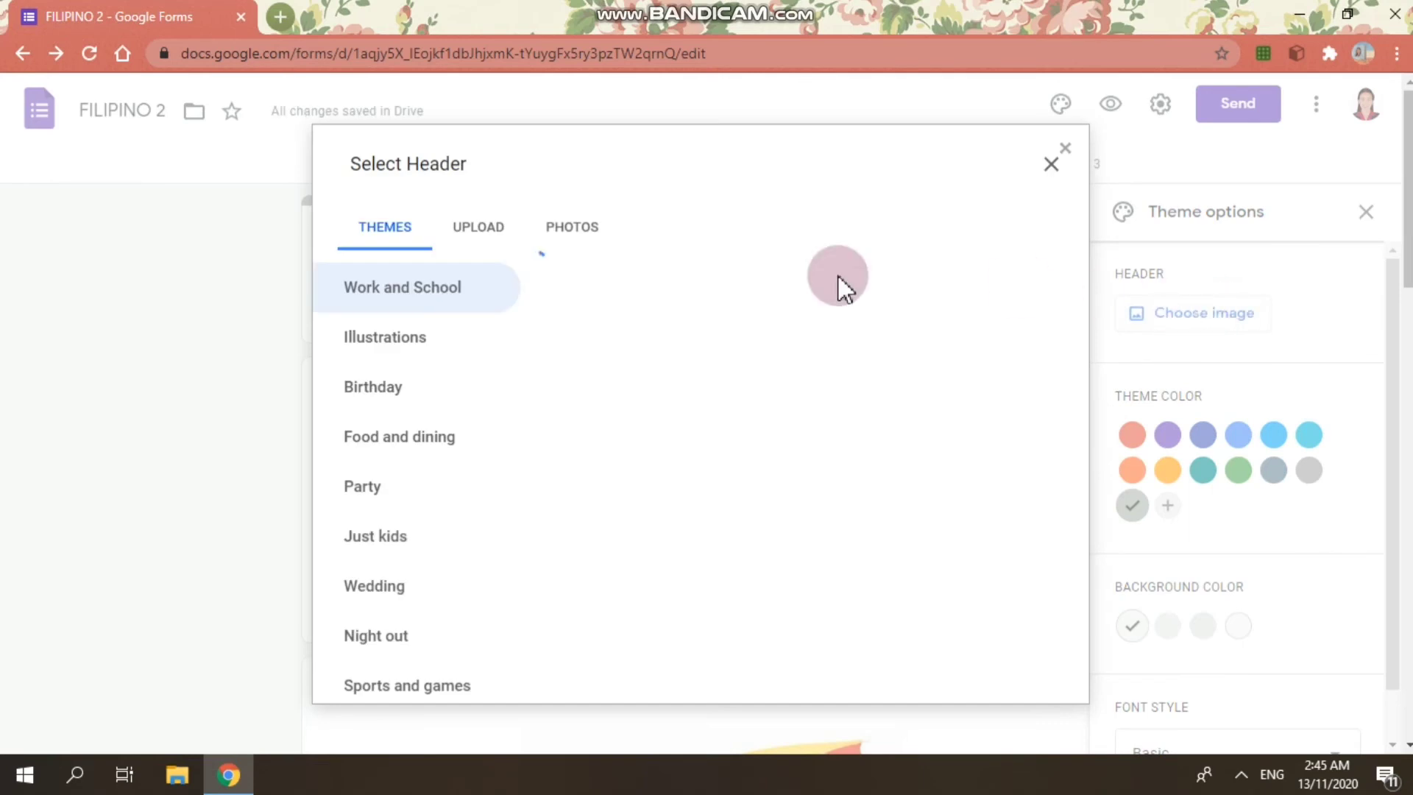
click(473, 234)
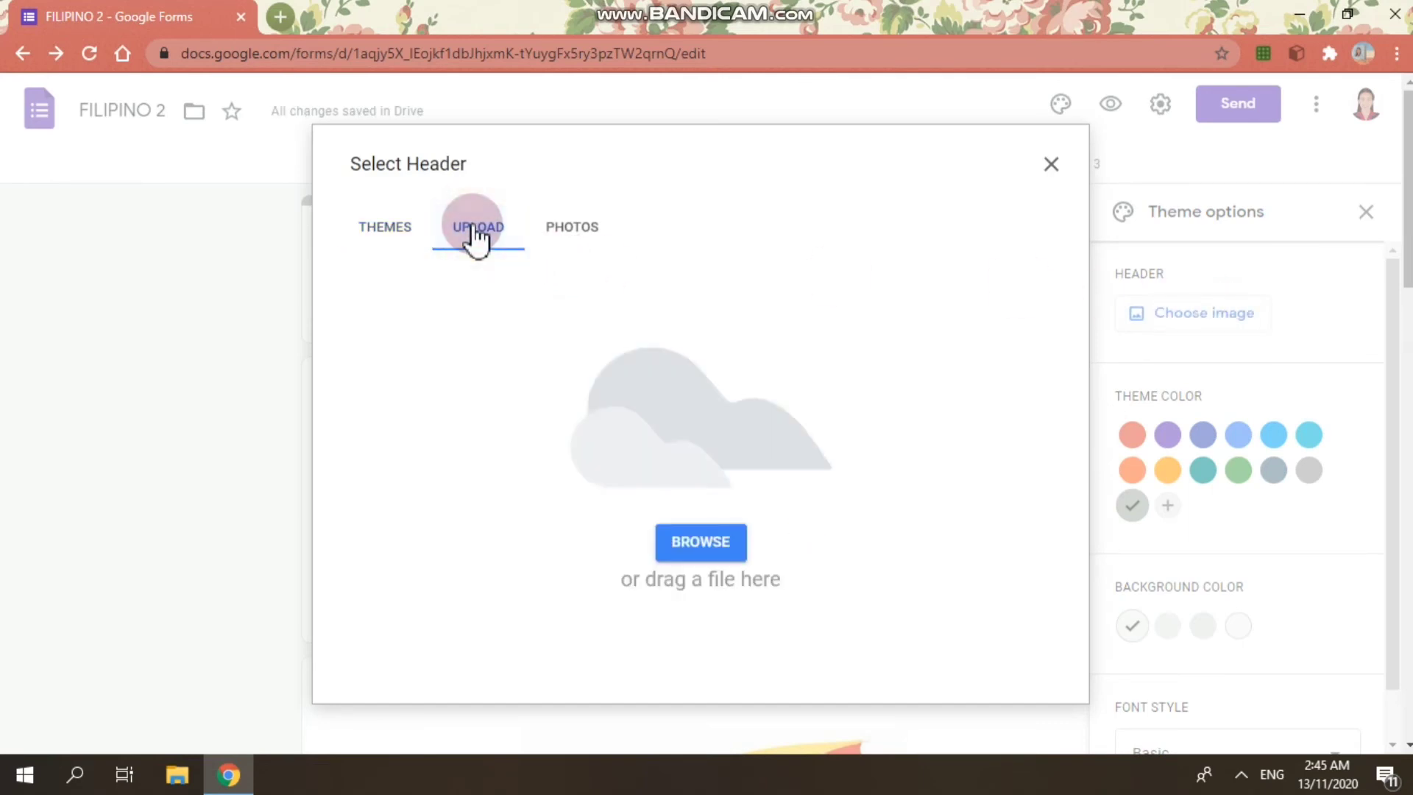
click(708, 548)
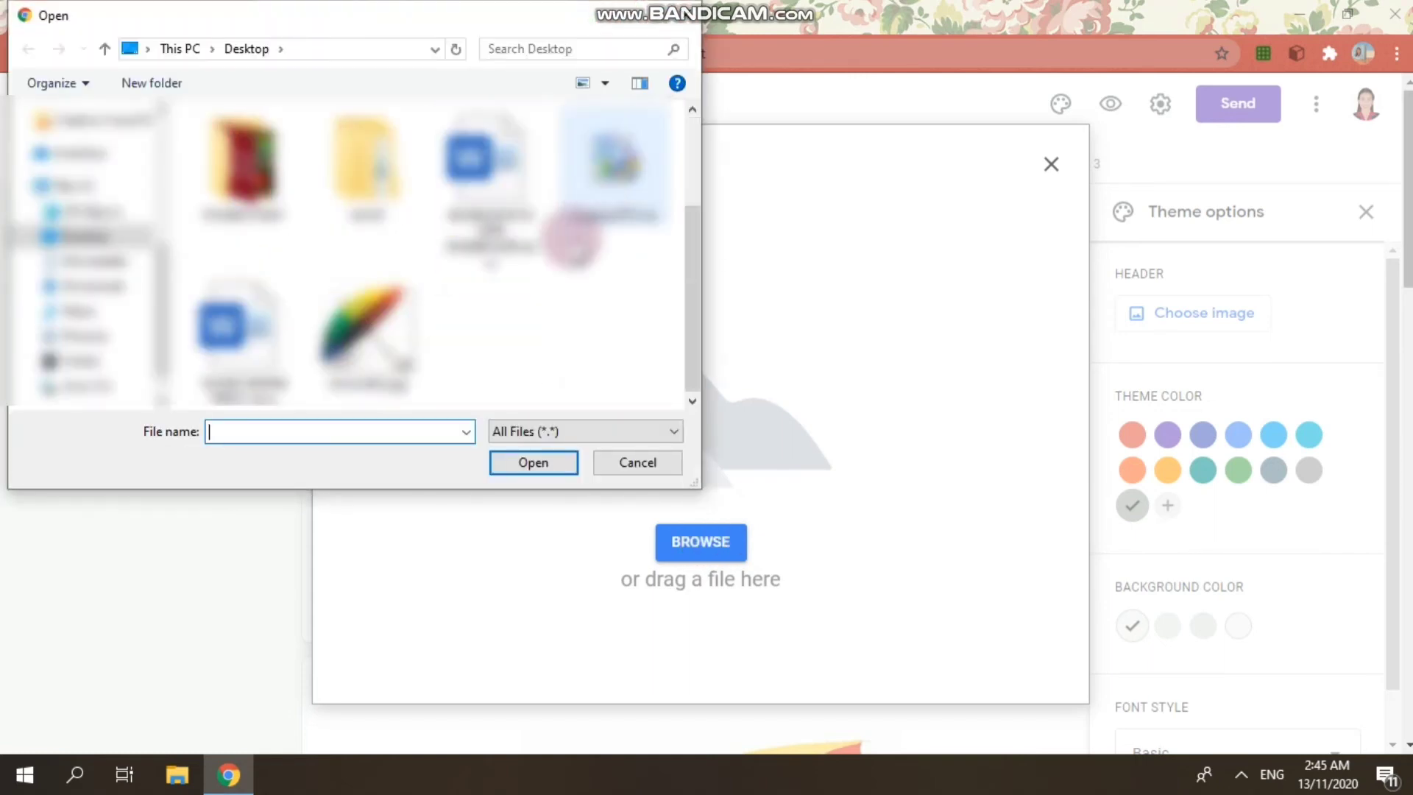
scroll(593, 220, up, 2)
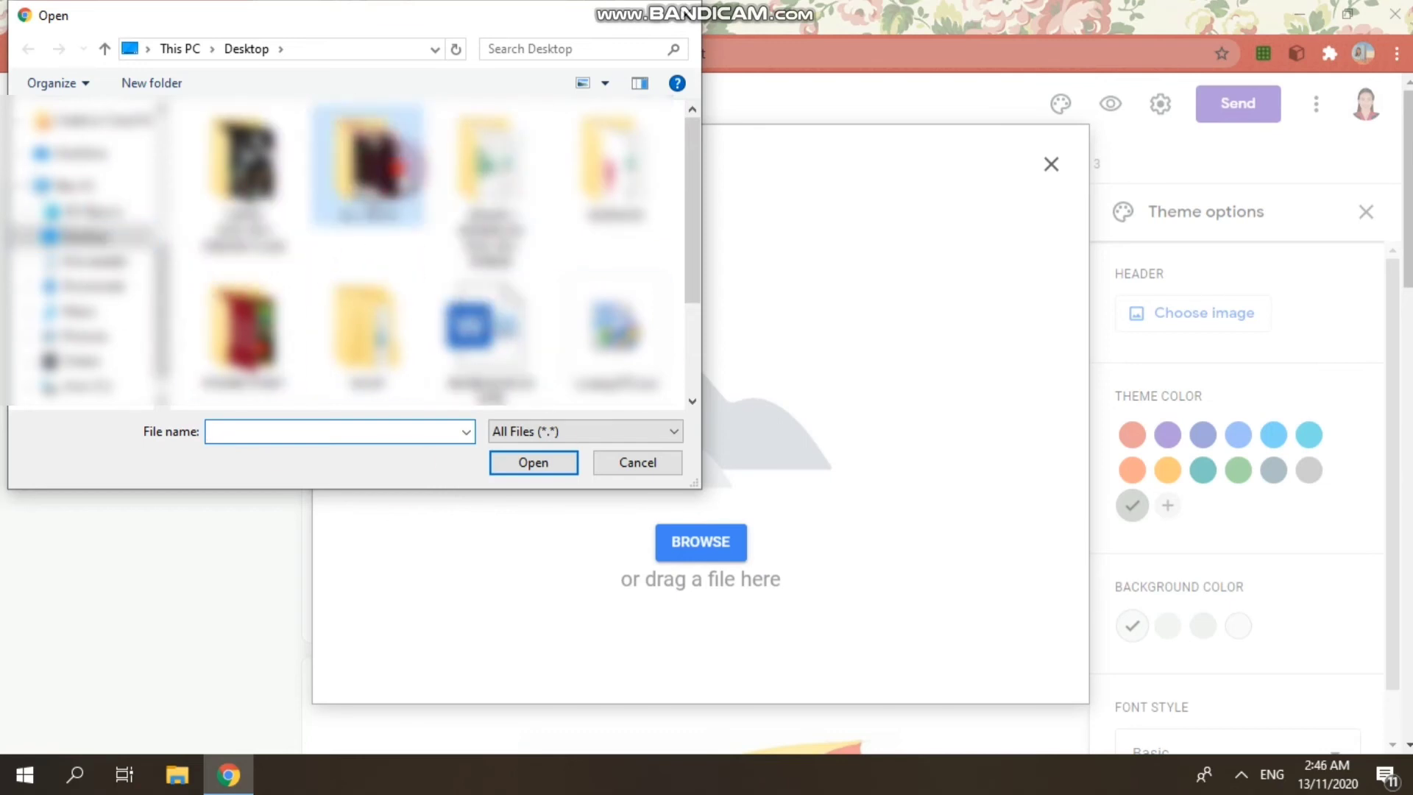
double_click(403, 163)
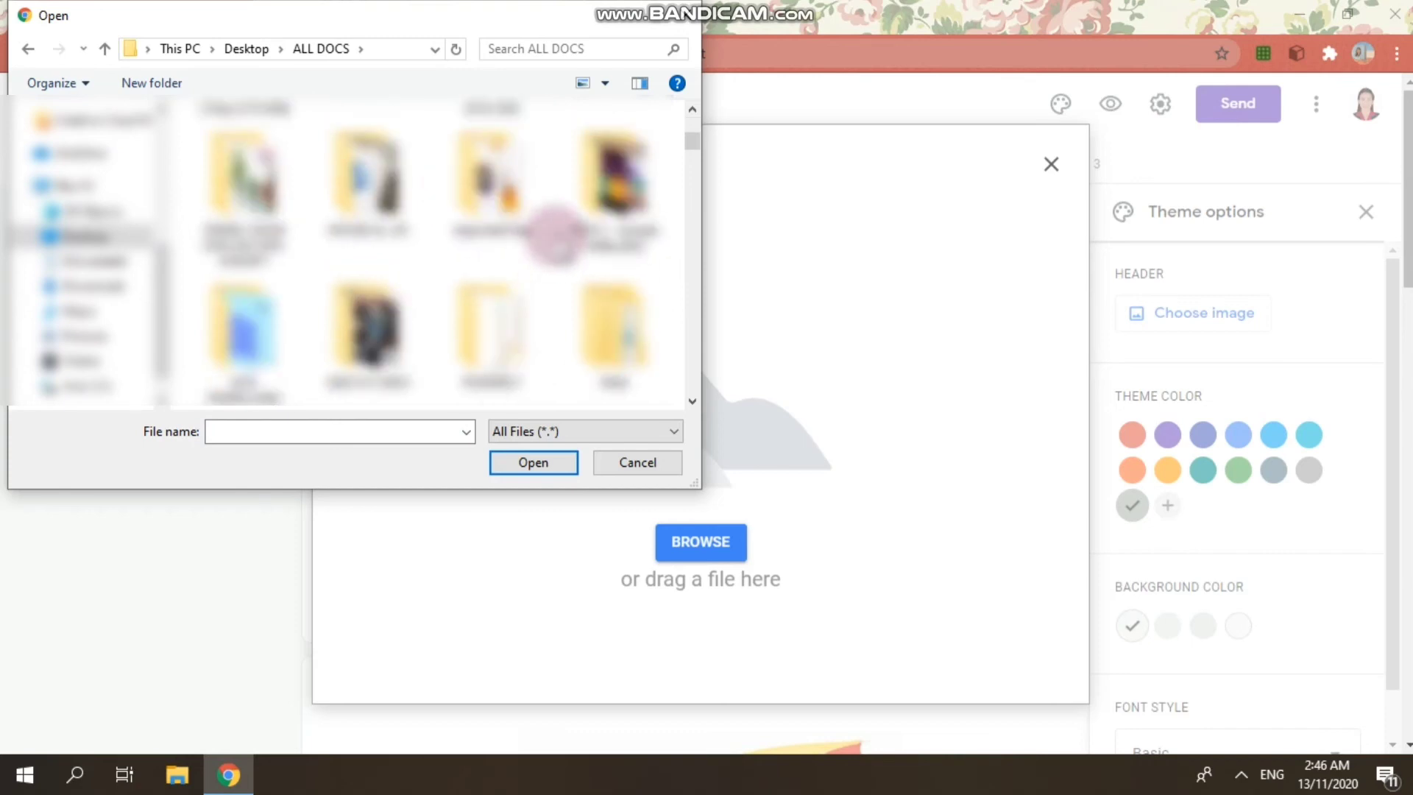
scroll(545, 243, down, 5)
scroll(561, 229, down, 5)
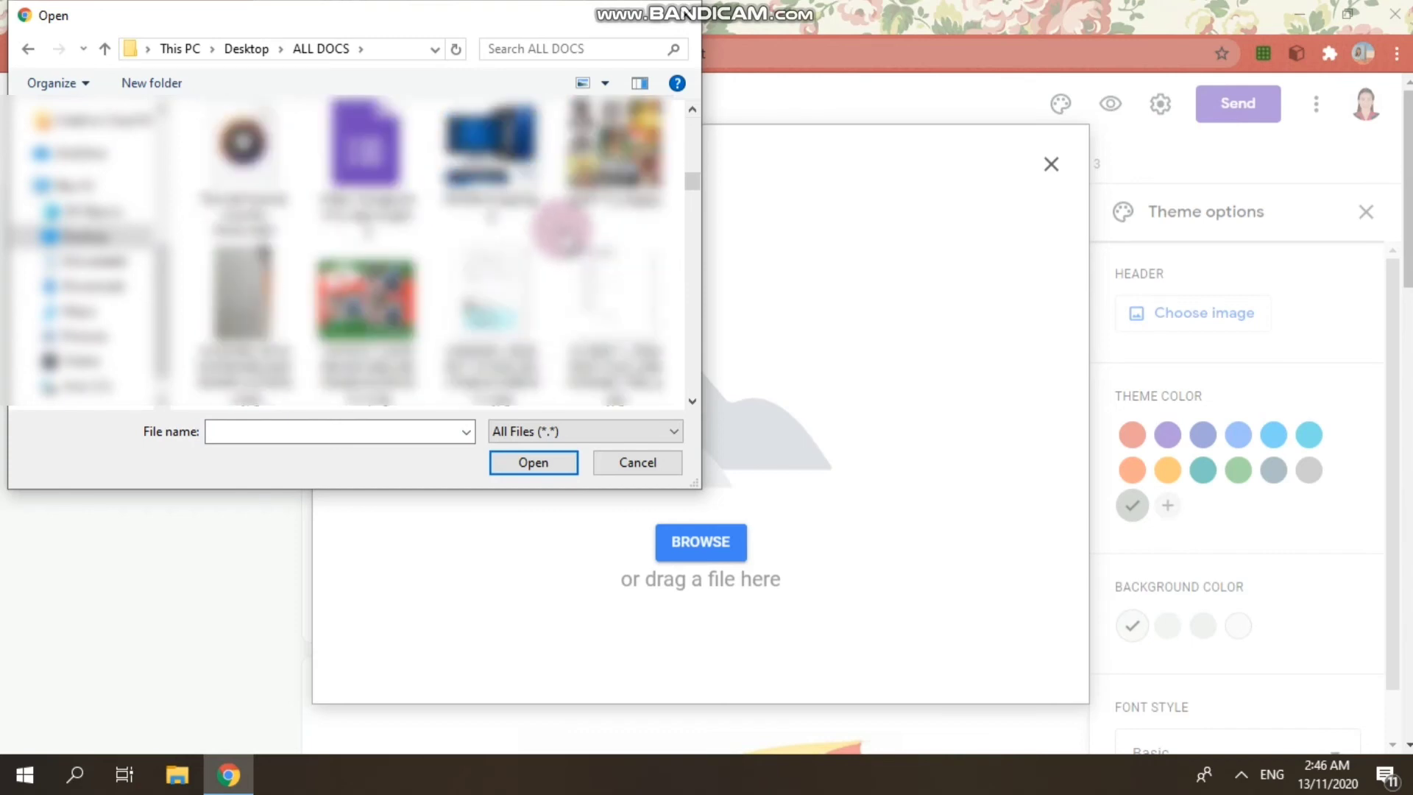
scroll(563, 226, down, 6)
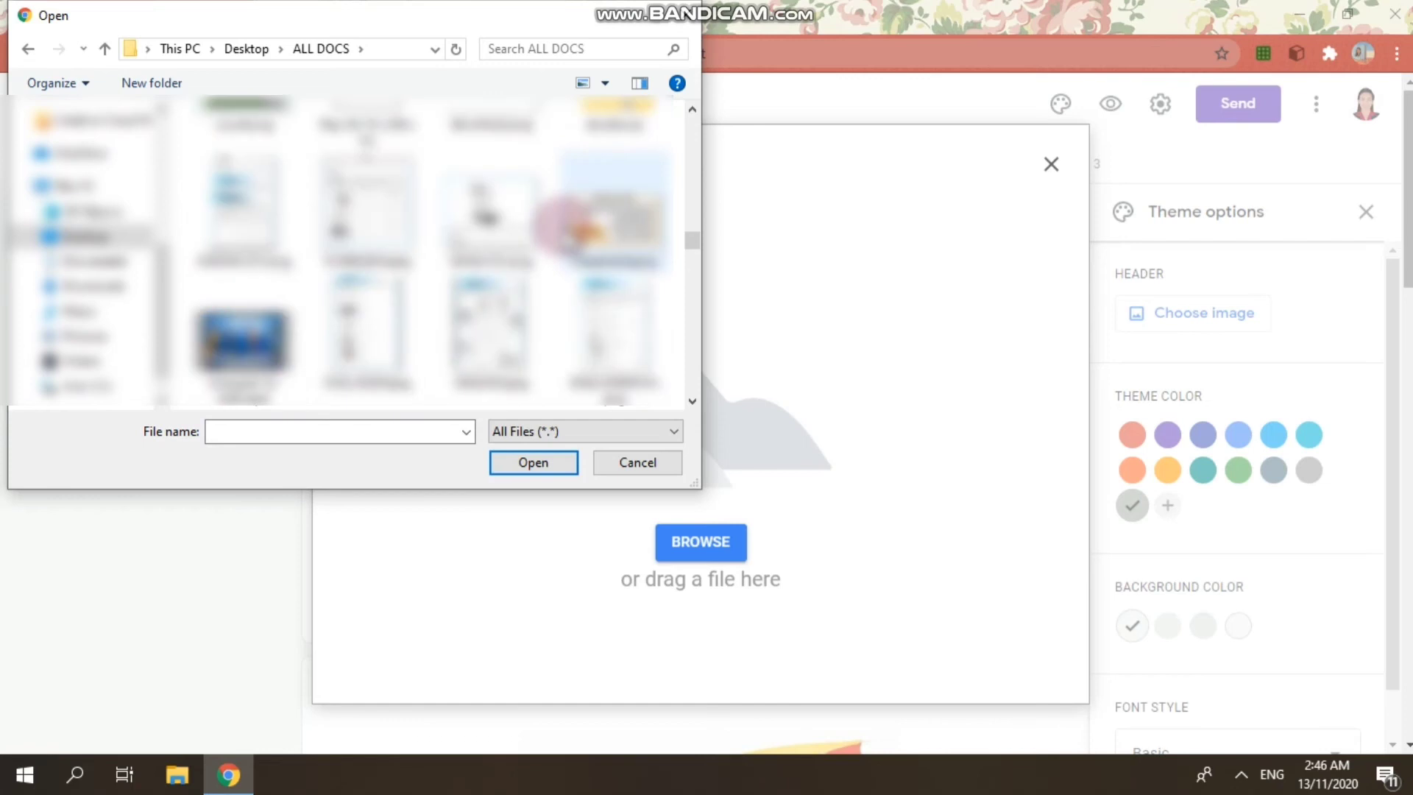
scroll(563, 226, down, 6)
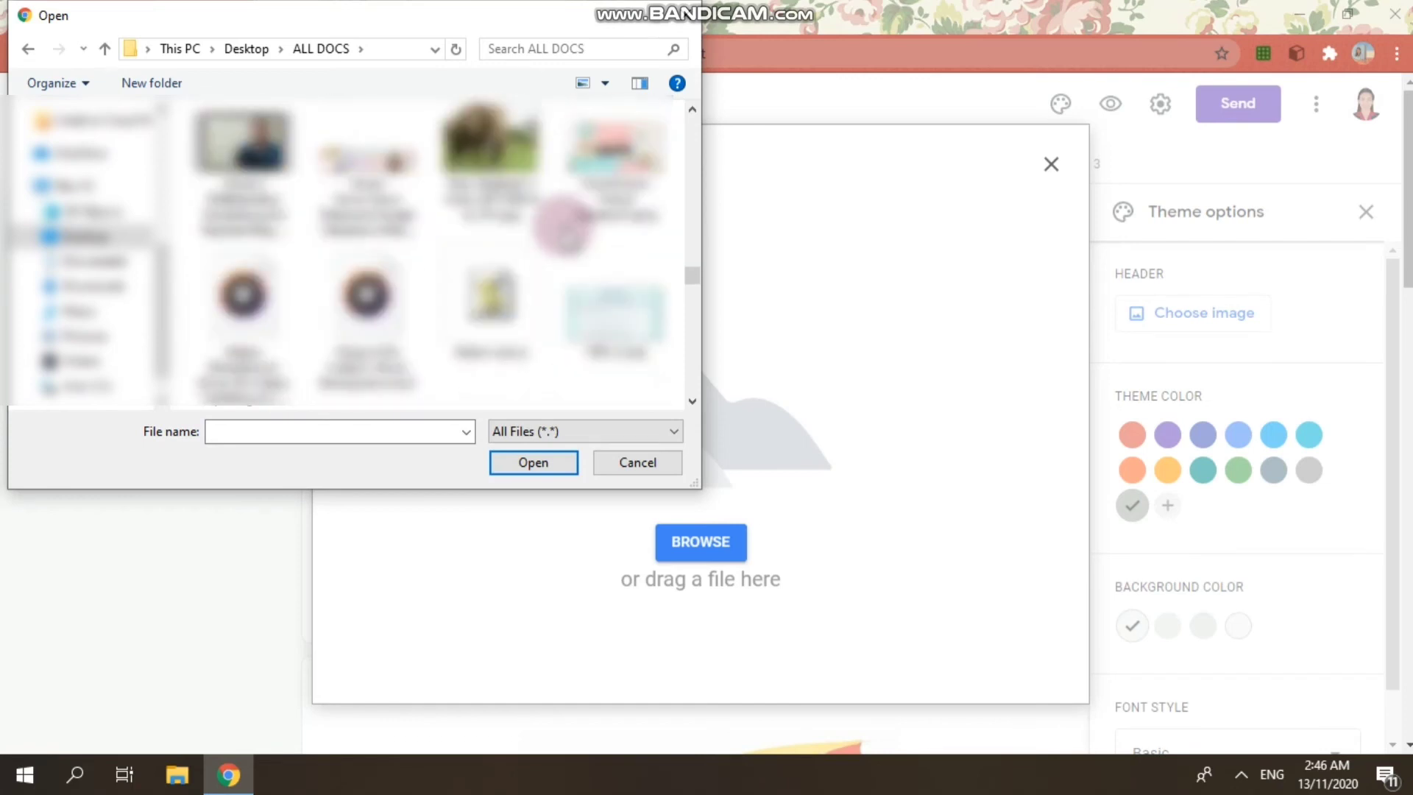
scroll(563, 226, down, 5)
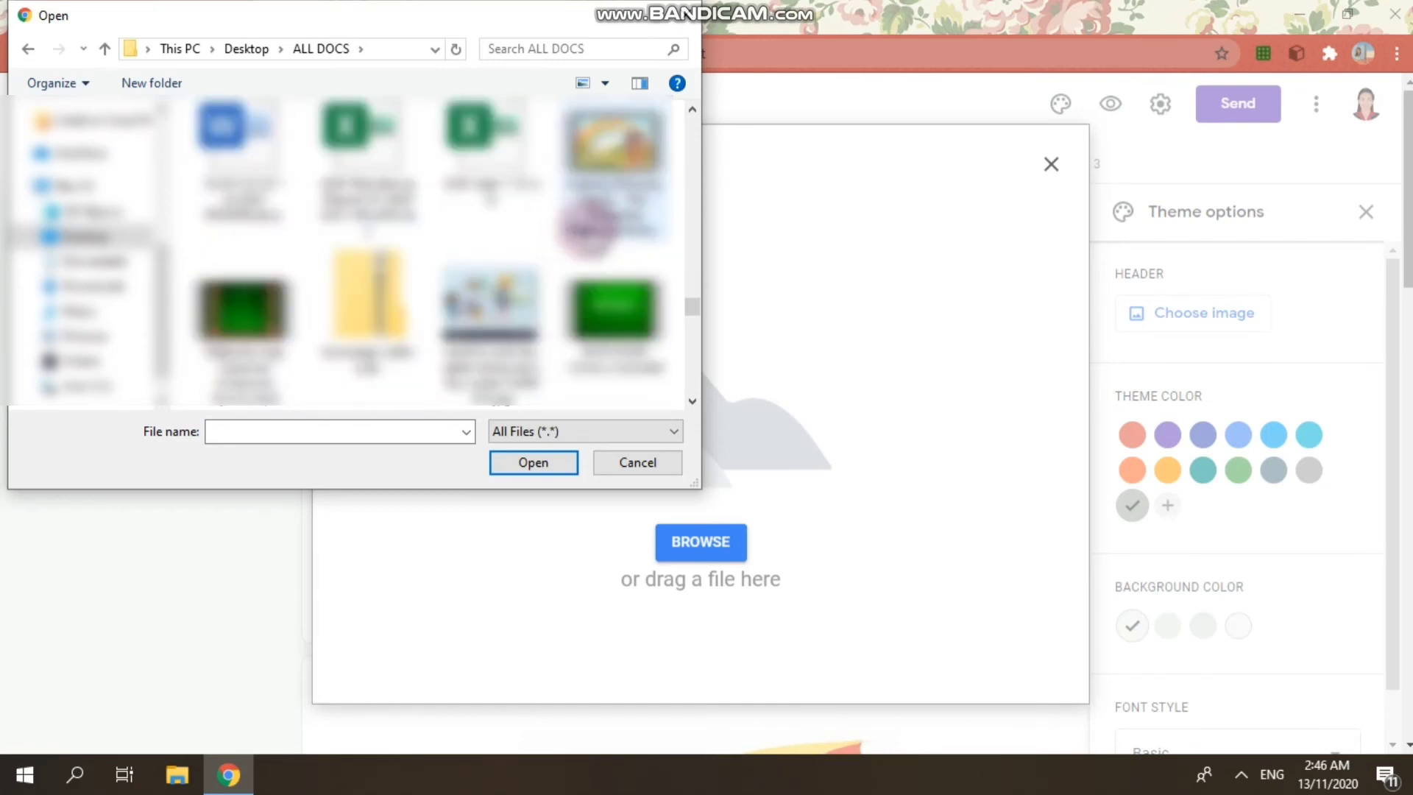
scroll(593, 228, down, 5)
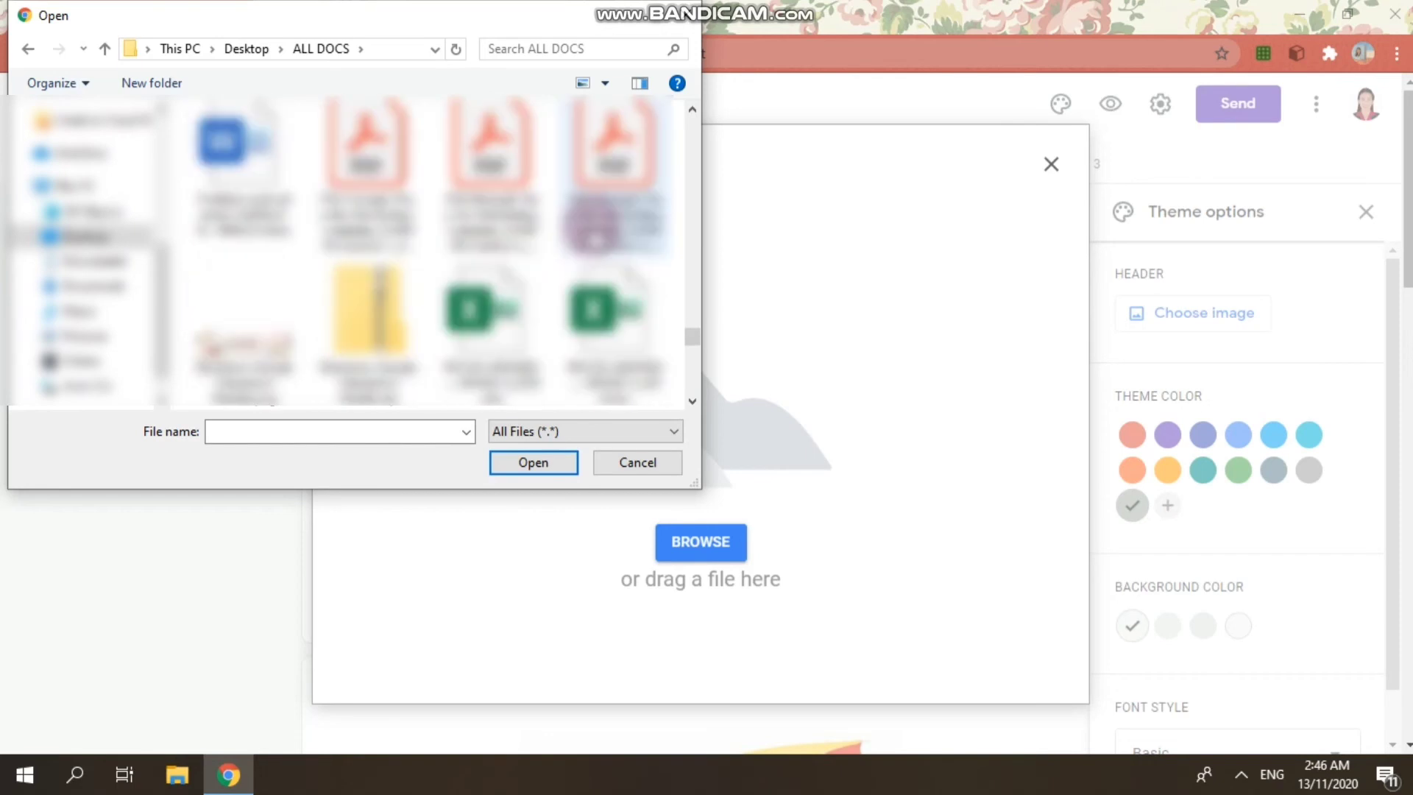
click(243, 166)
click(528, 465)
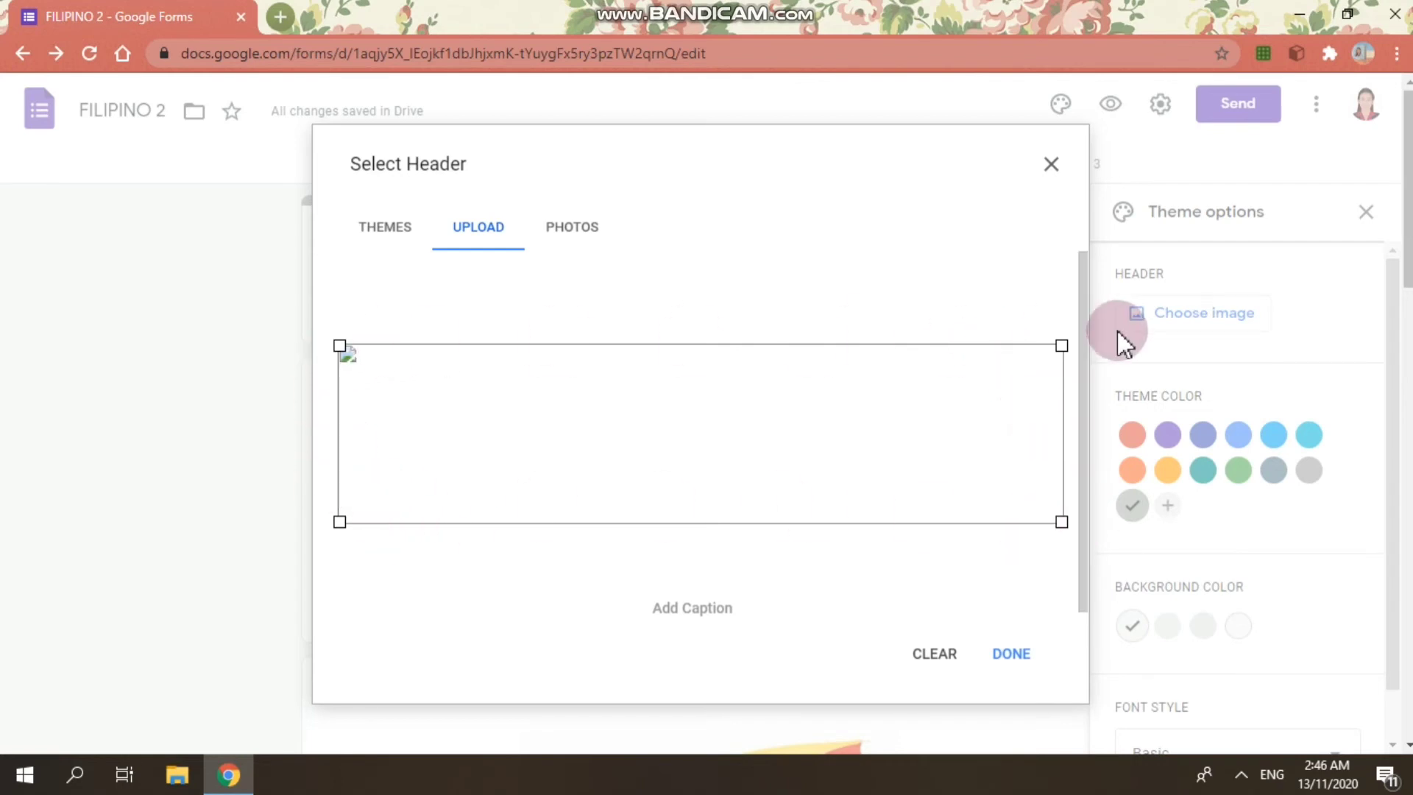
click(1017, 655)
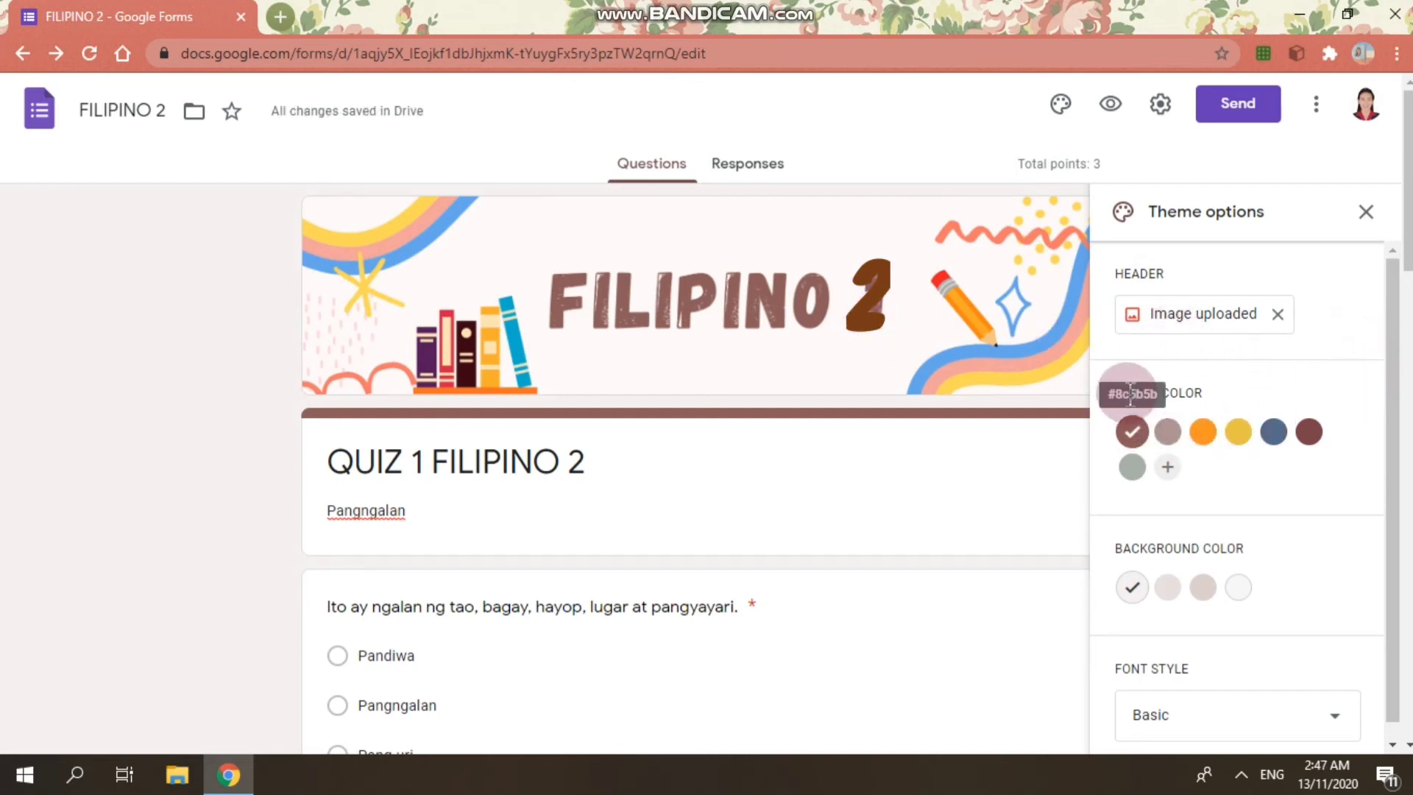
Set the form's theme color to slate blue and its background color to the darkest matching tint.
click(1169, 446)
click(1206, 441)
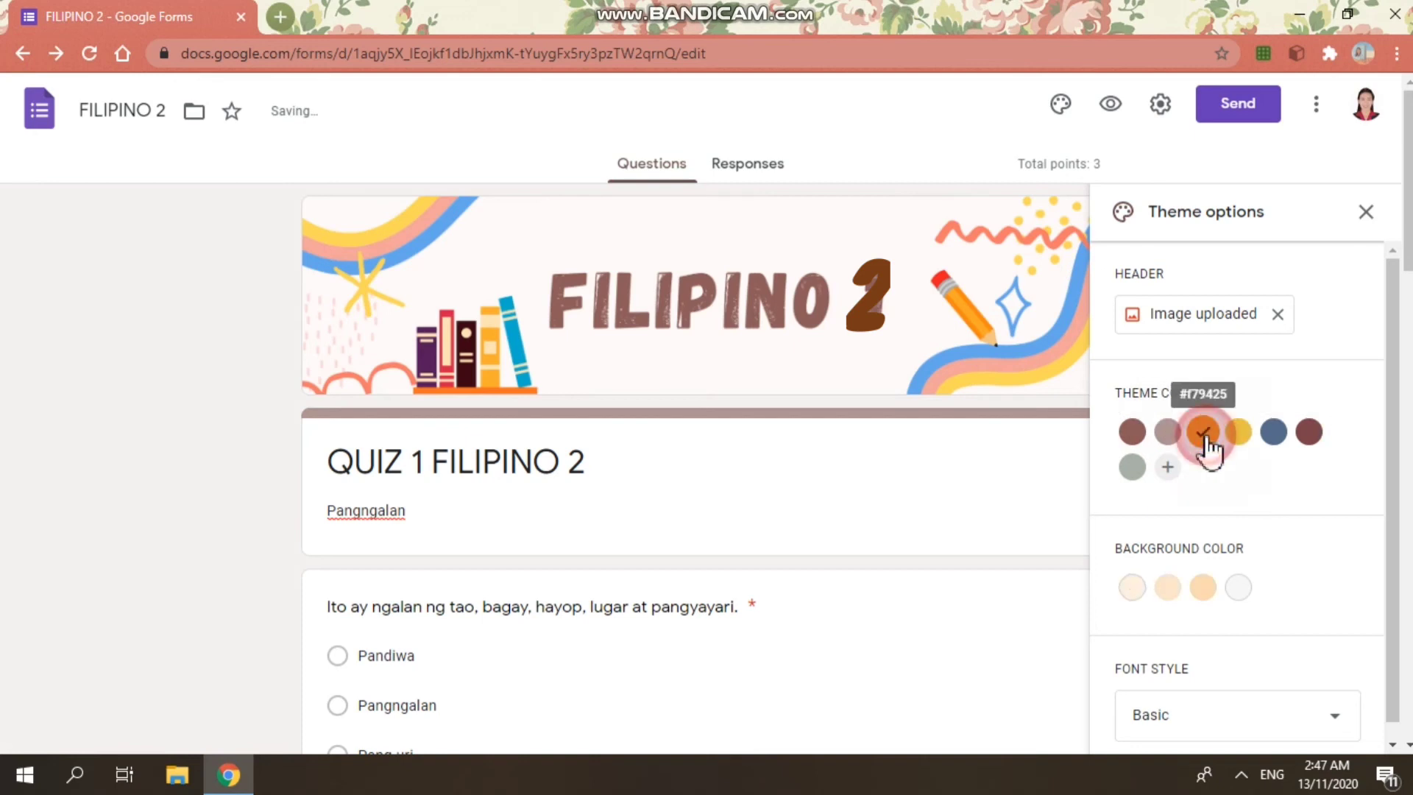
click(1268, 440)
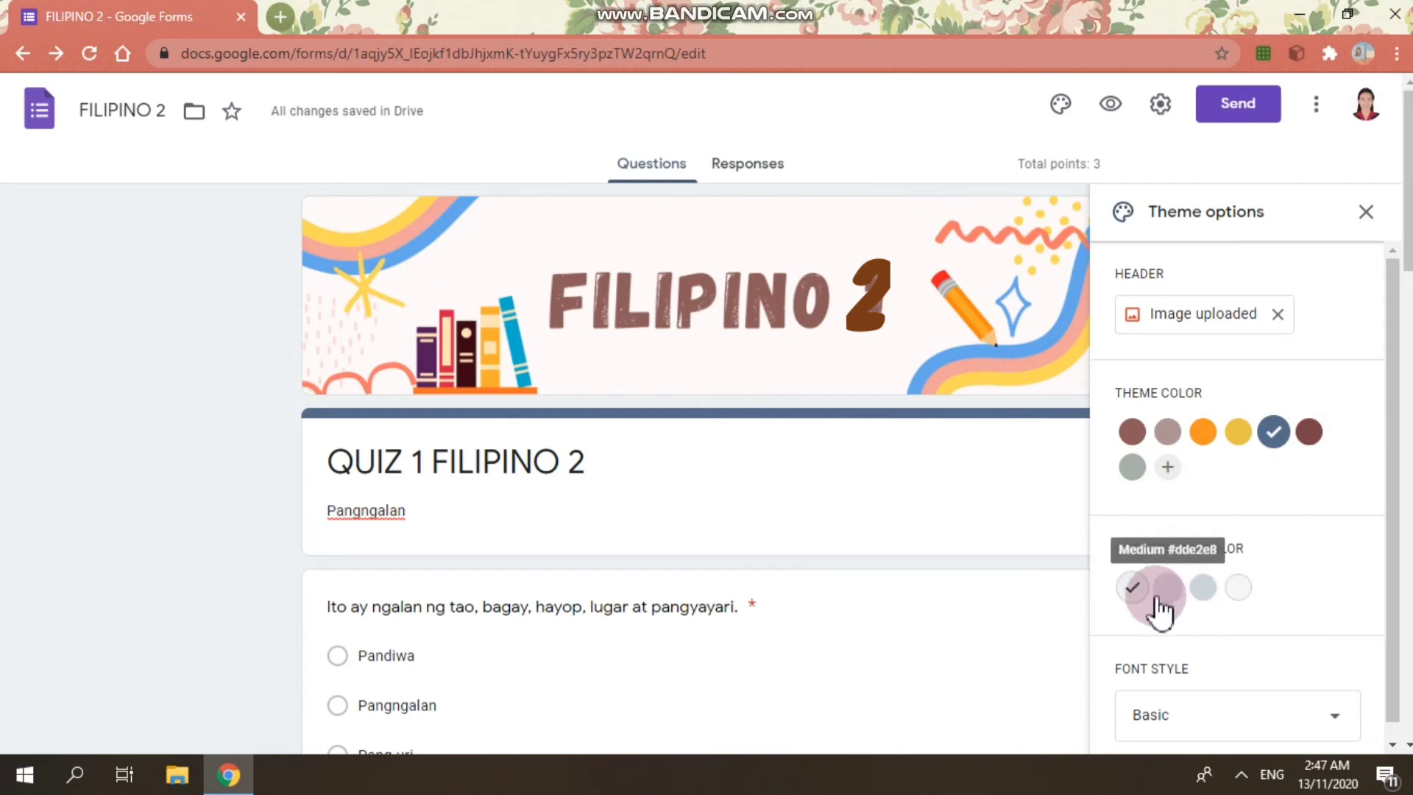
click(1203, 589)
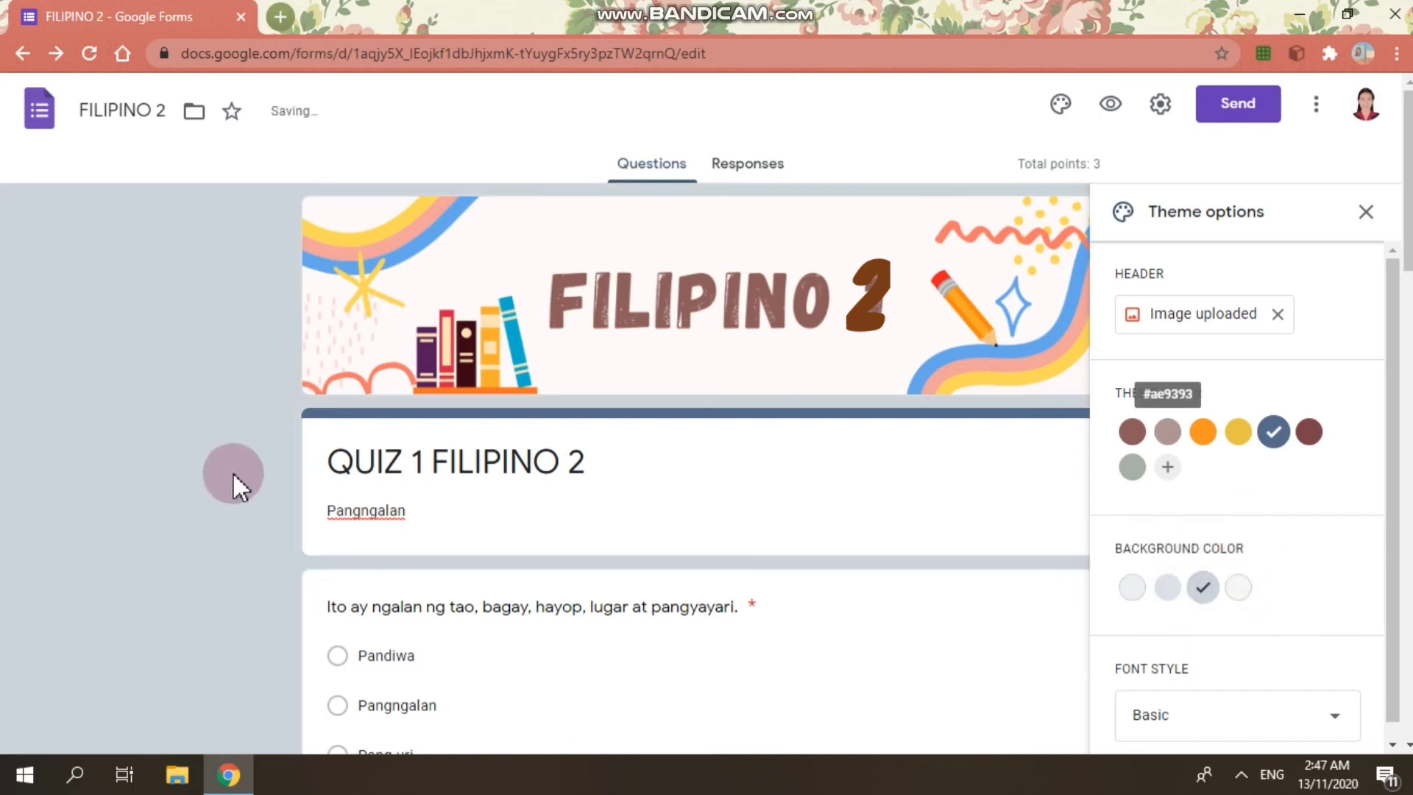
Try the Decorative, Formal and Playful font styles on the form, and return the font style to Basic.
scroll(1328, 534, down, 1)
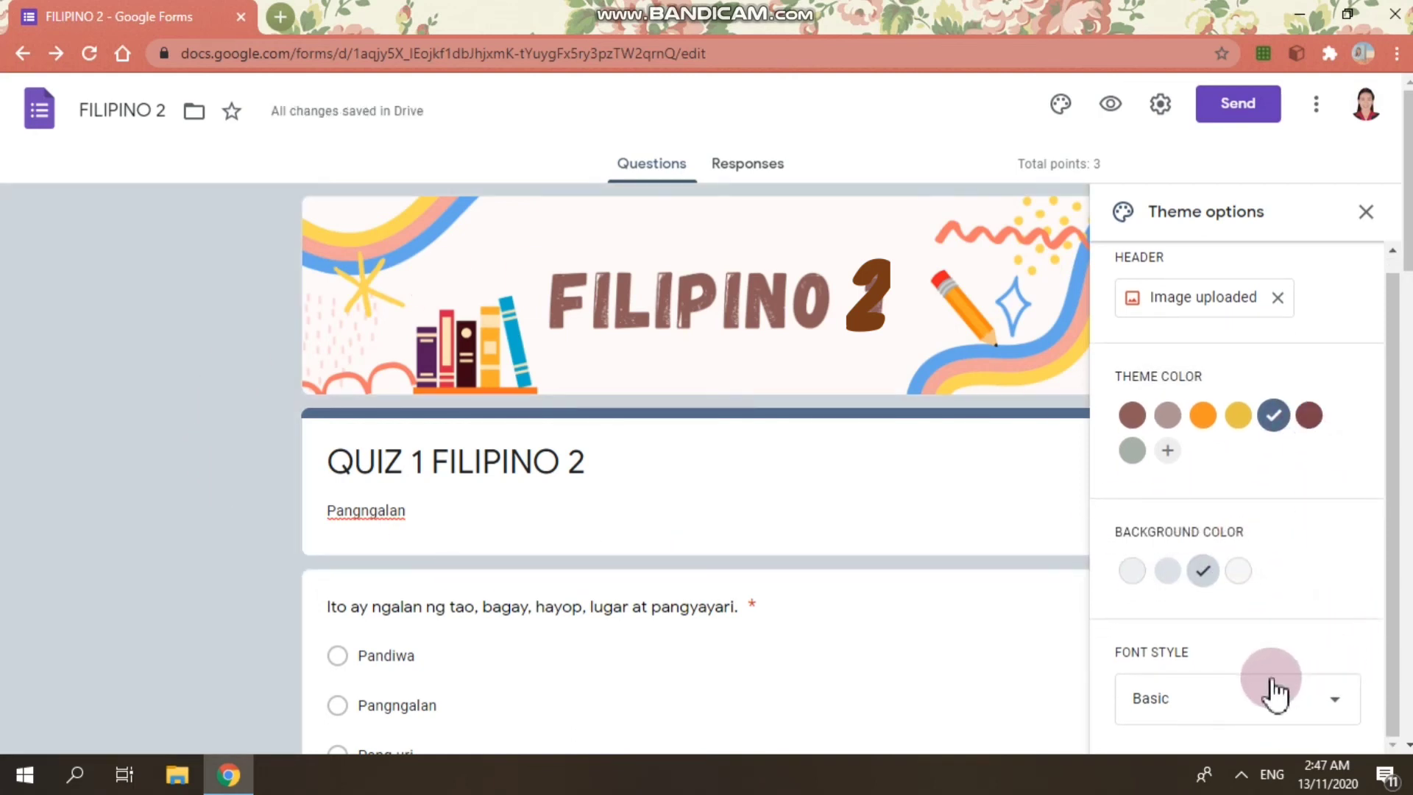
click(1336, 699)
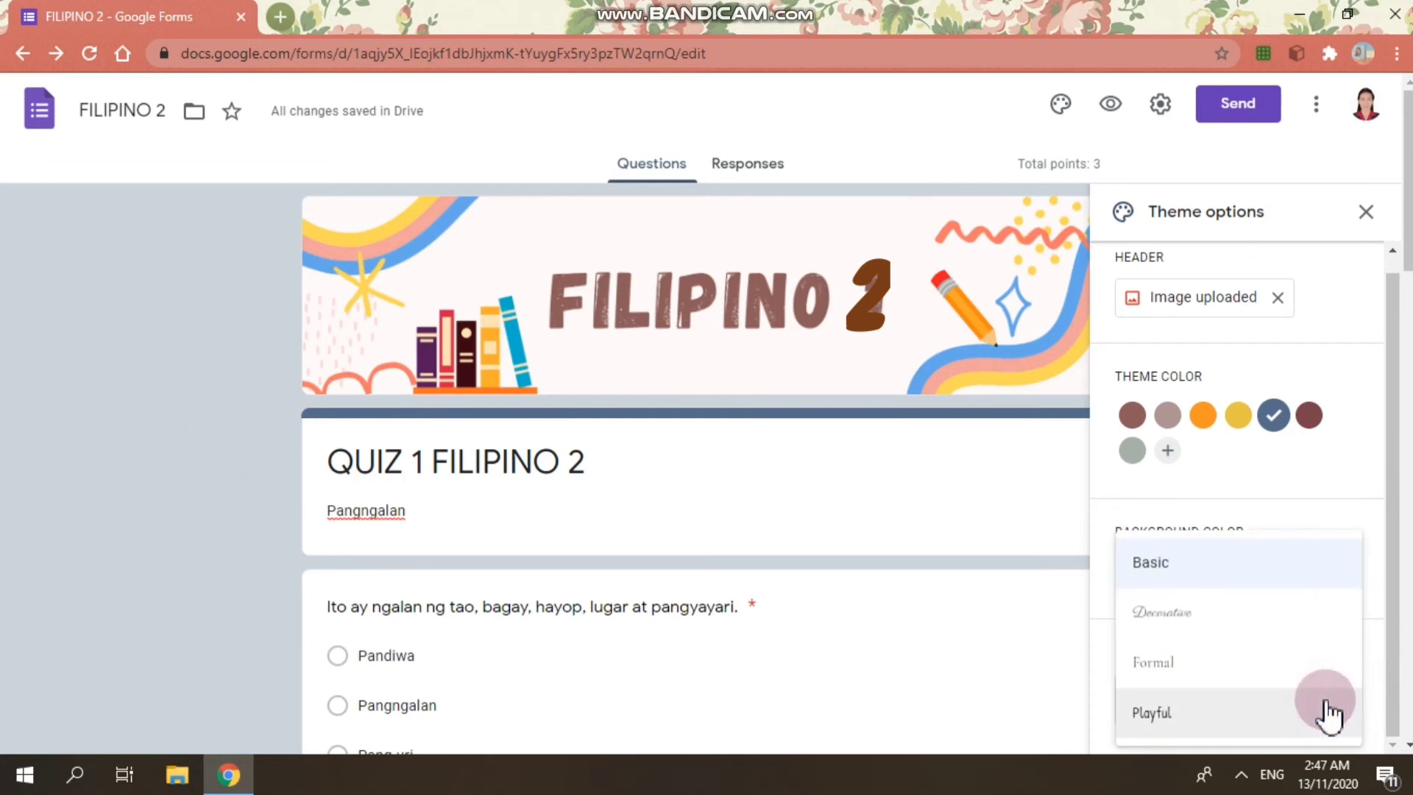
click(1155, 624)
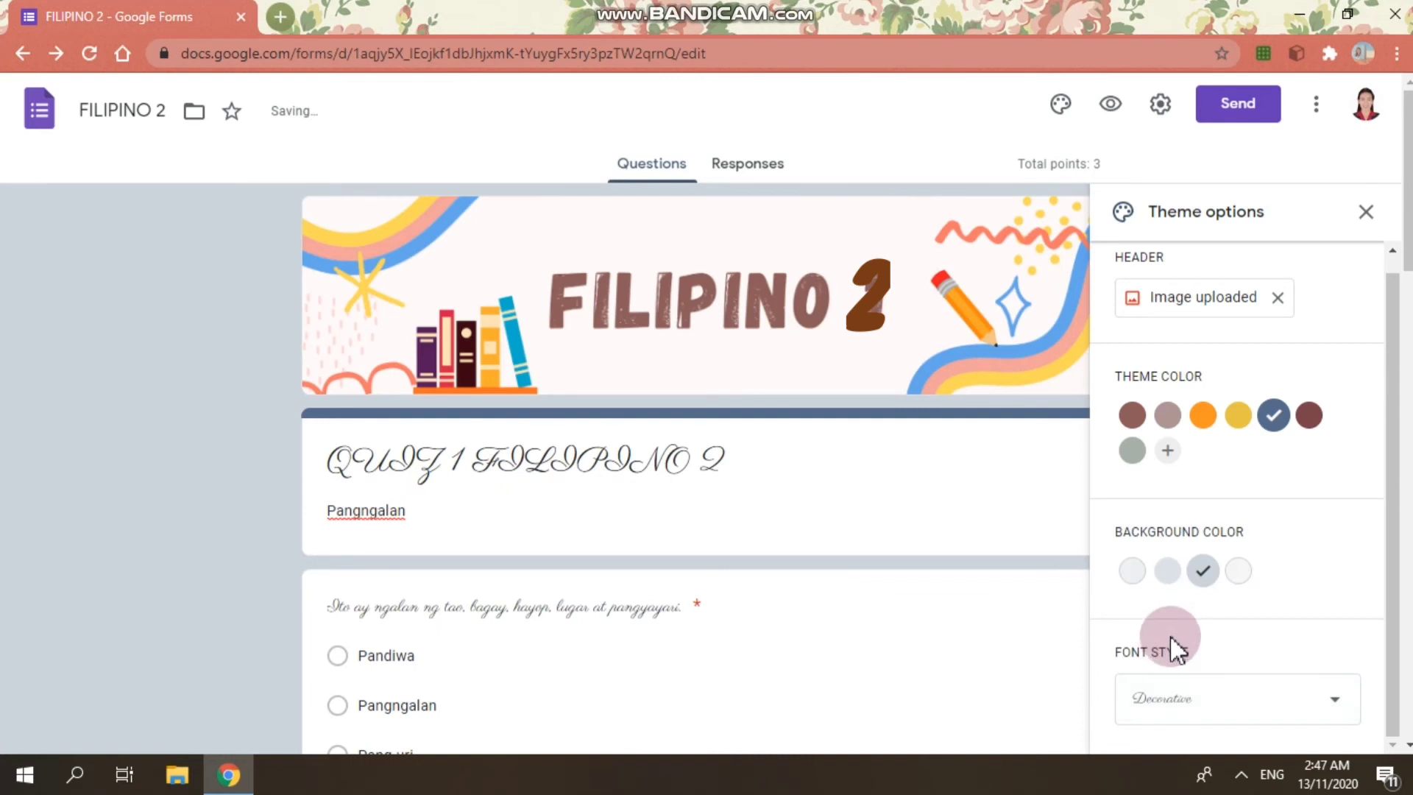
click(1353, 705)
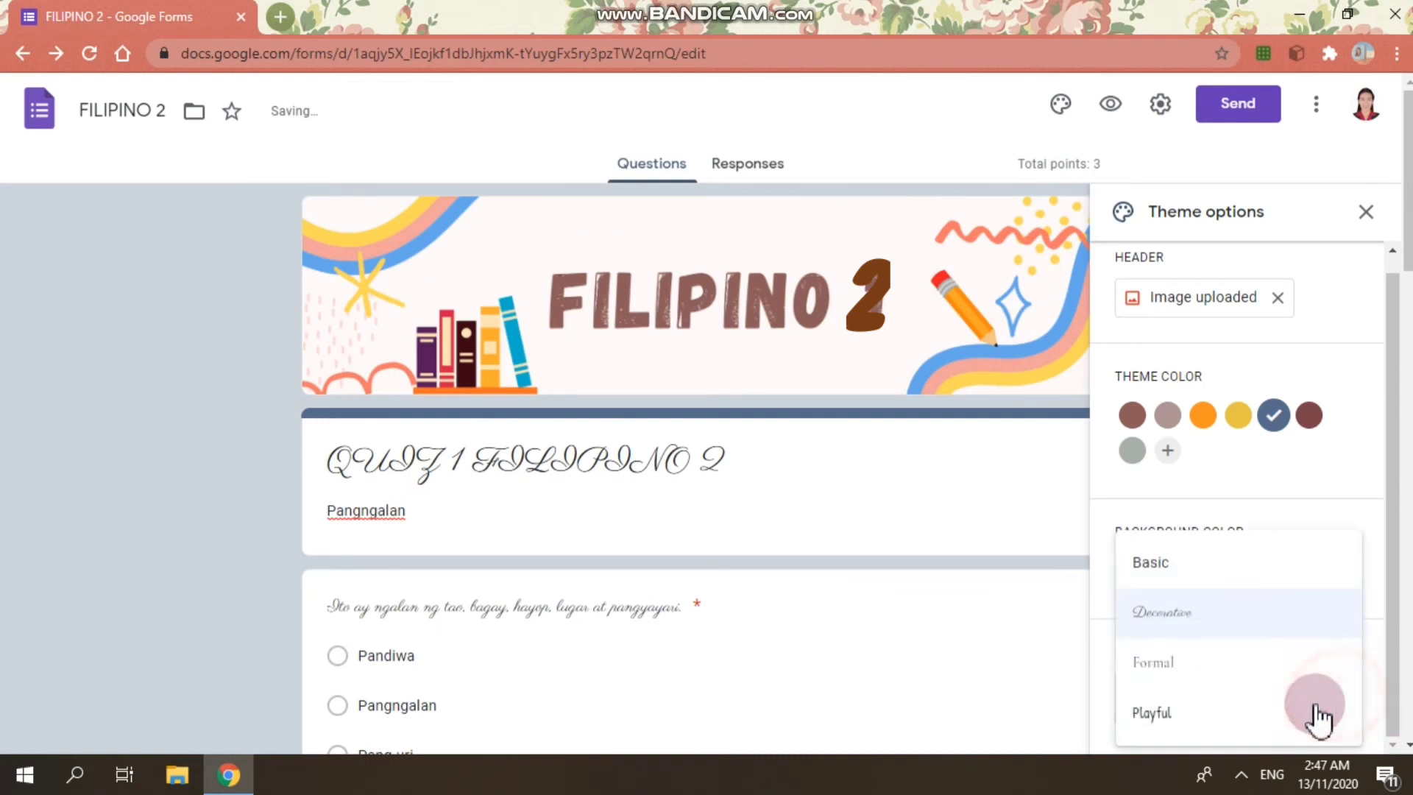
click(1150, 665)
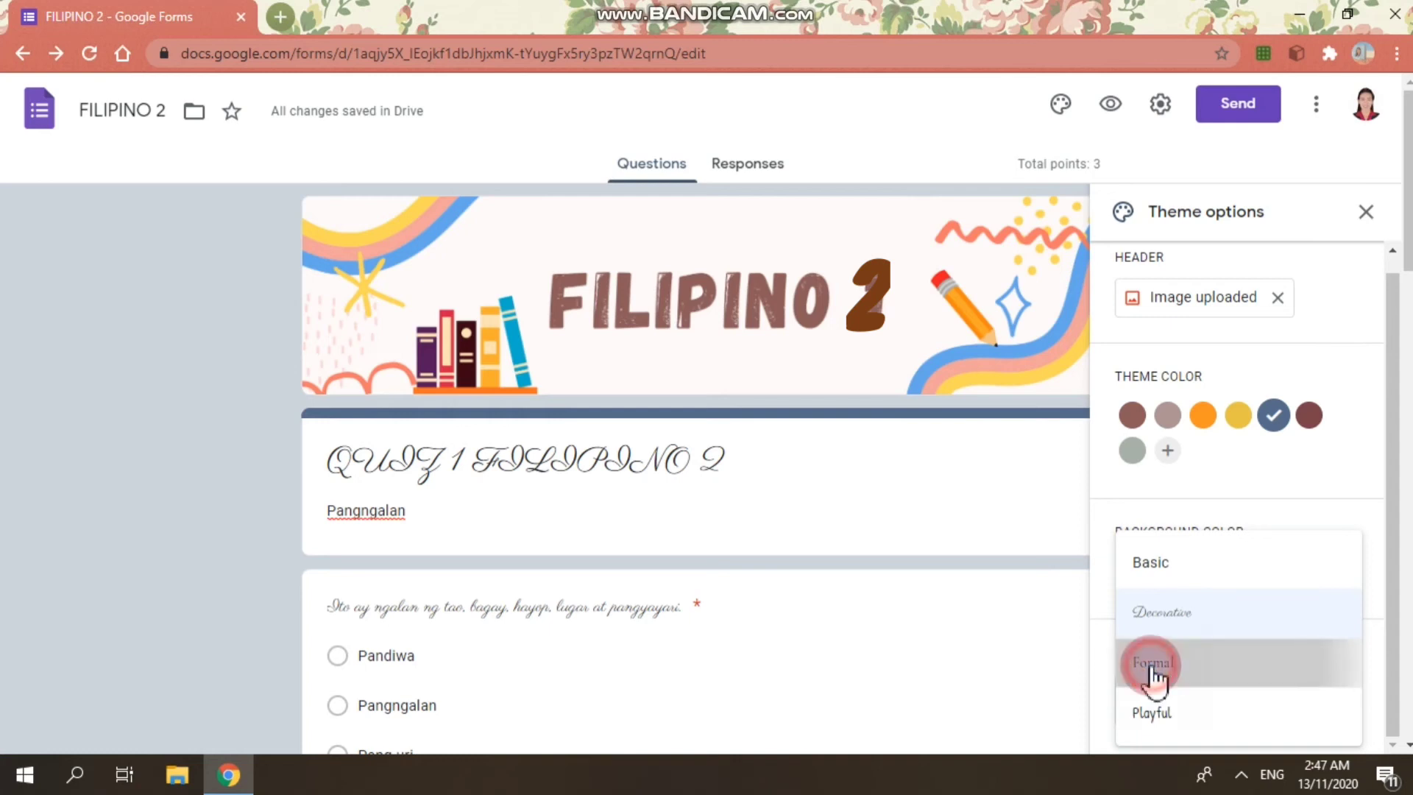
click(1313, 691)
click(1183, 714)
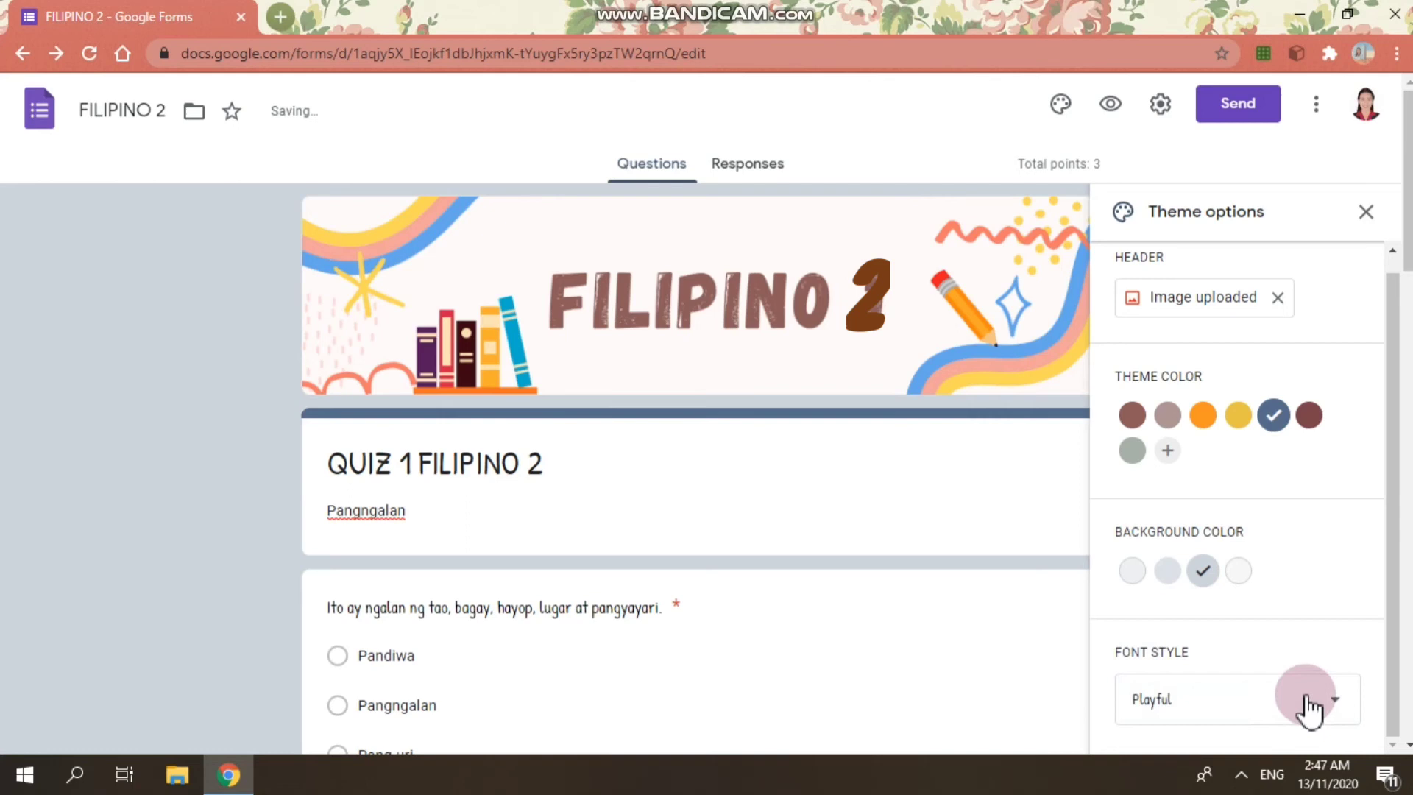
click(1308, 706)
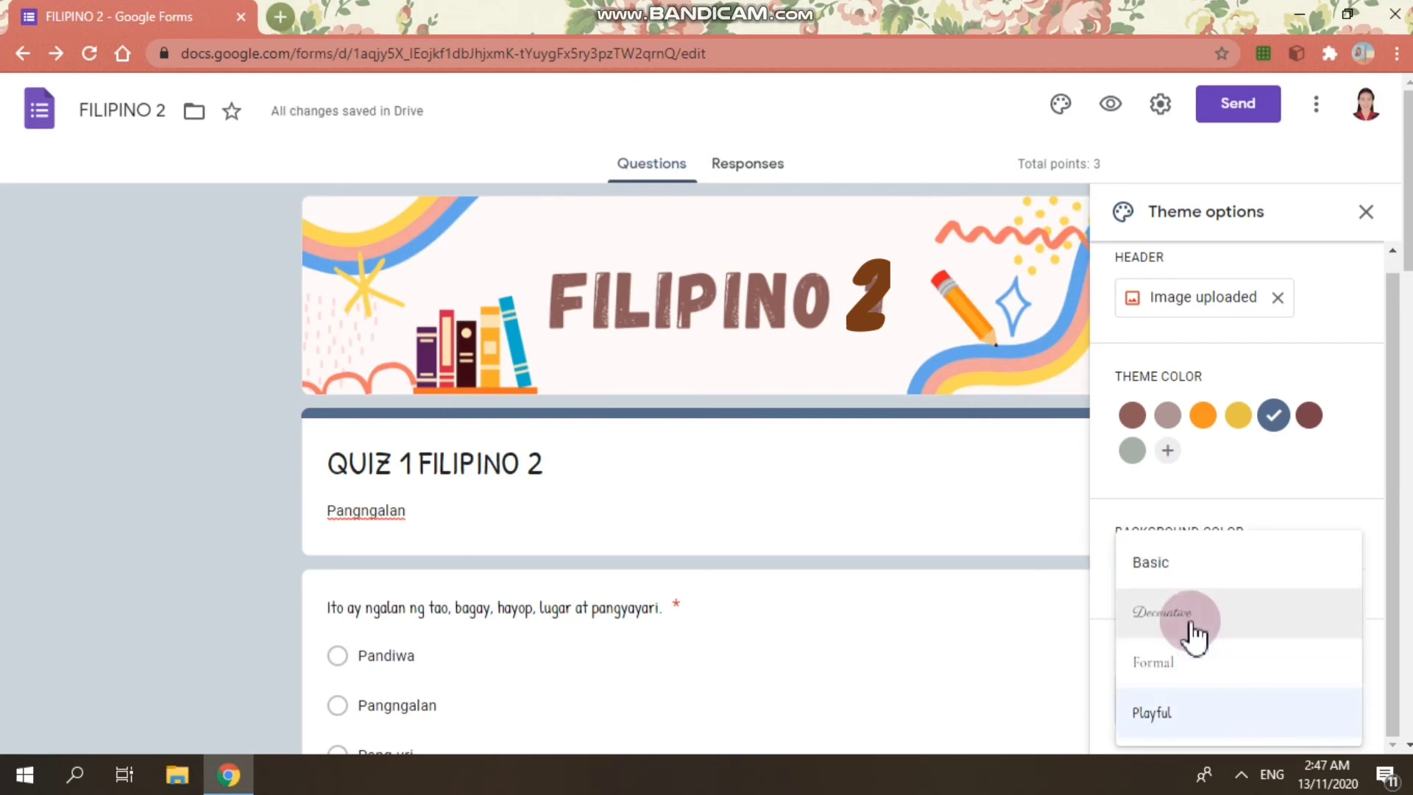
click(1176, 565)
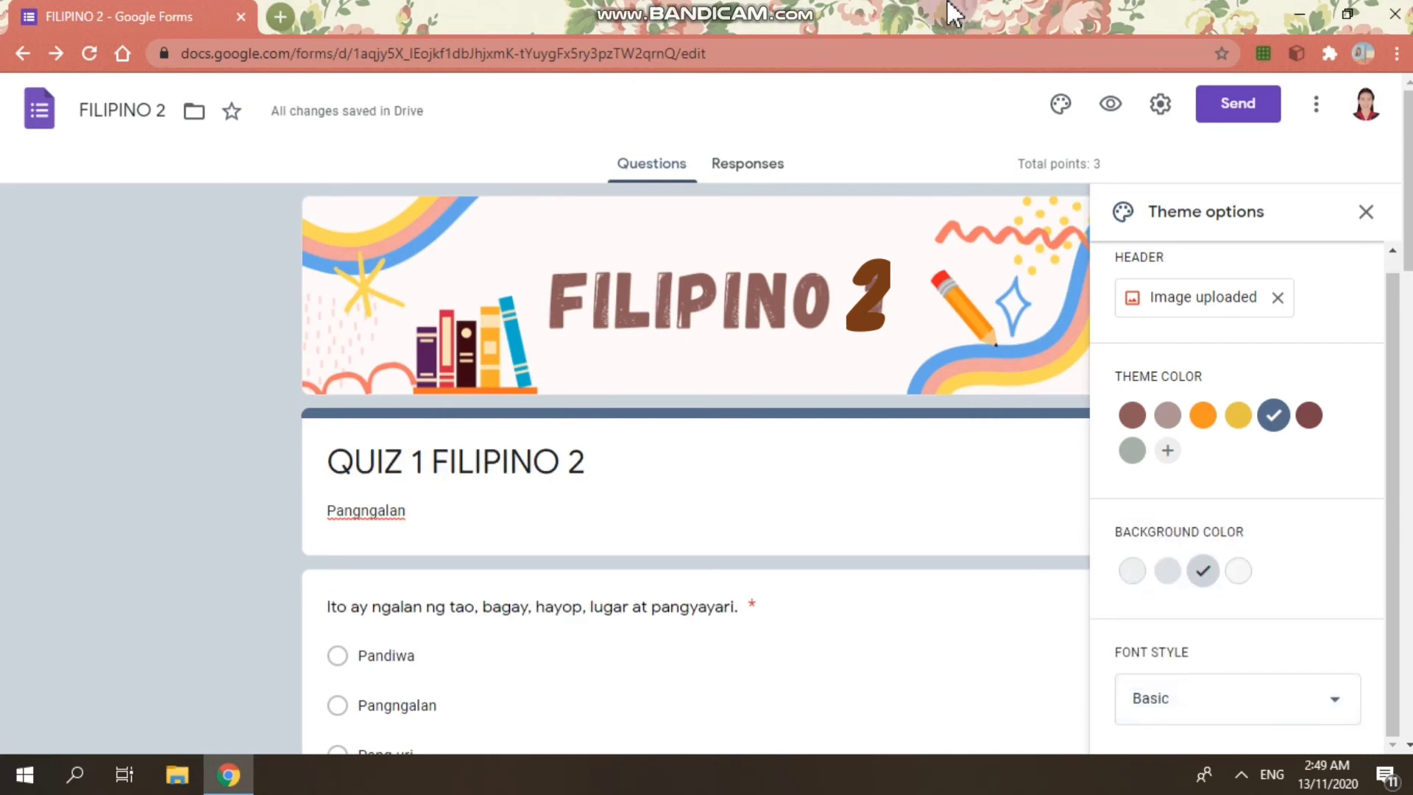
key(F12)
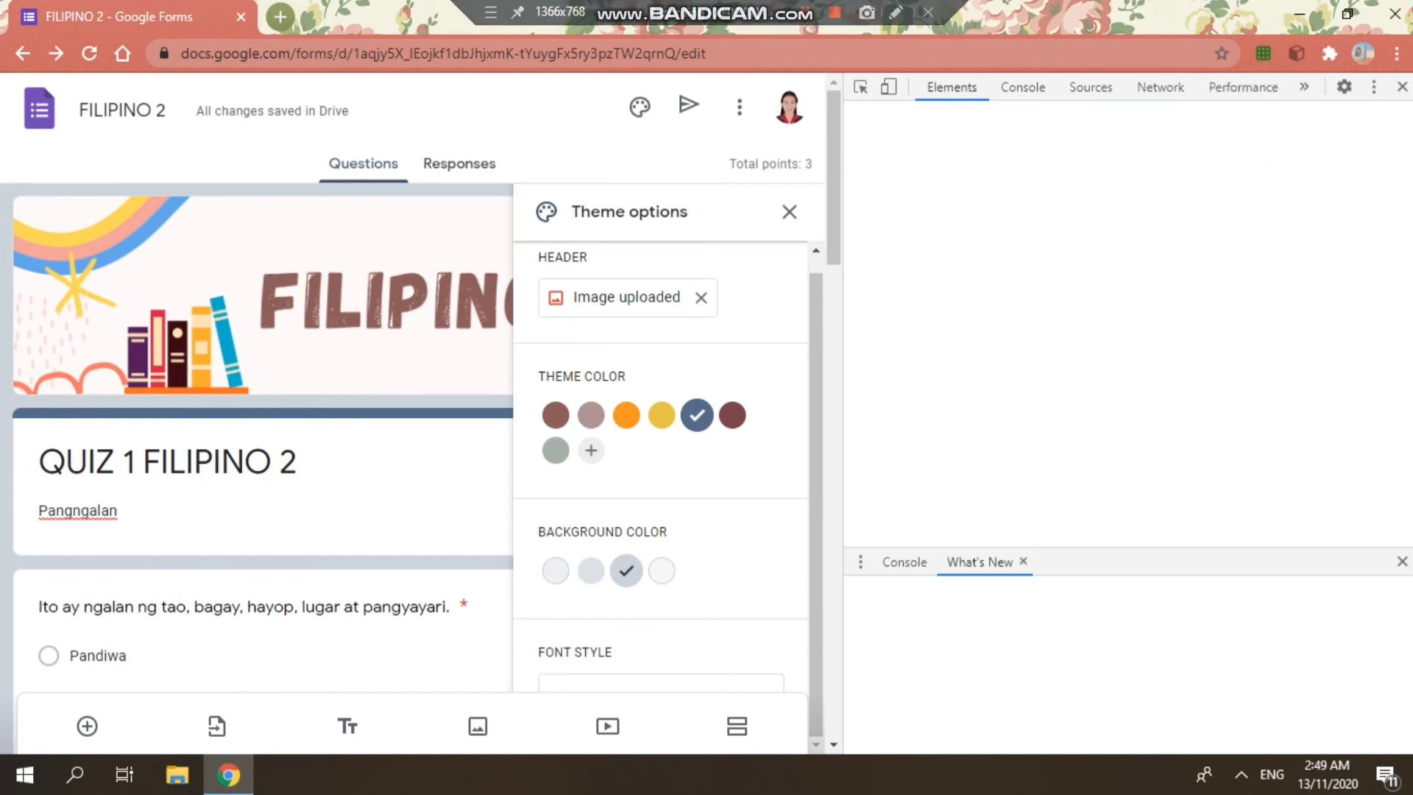
key(F12)
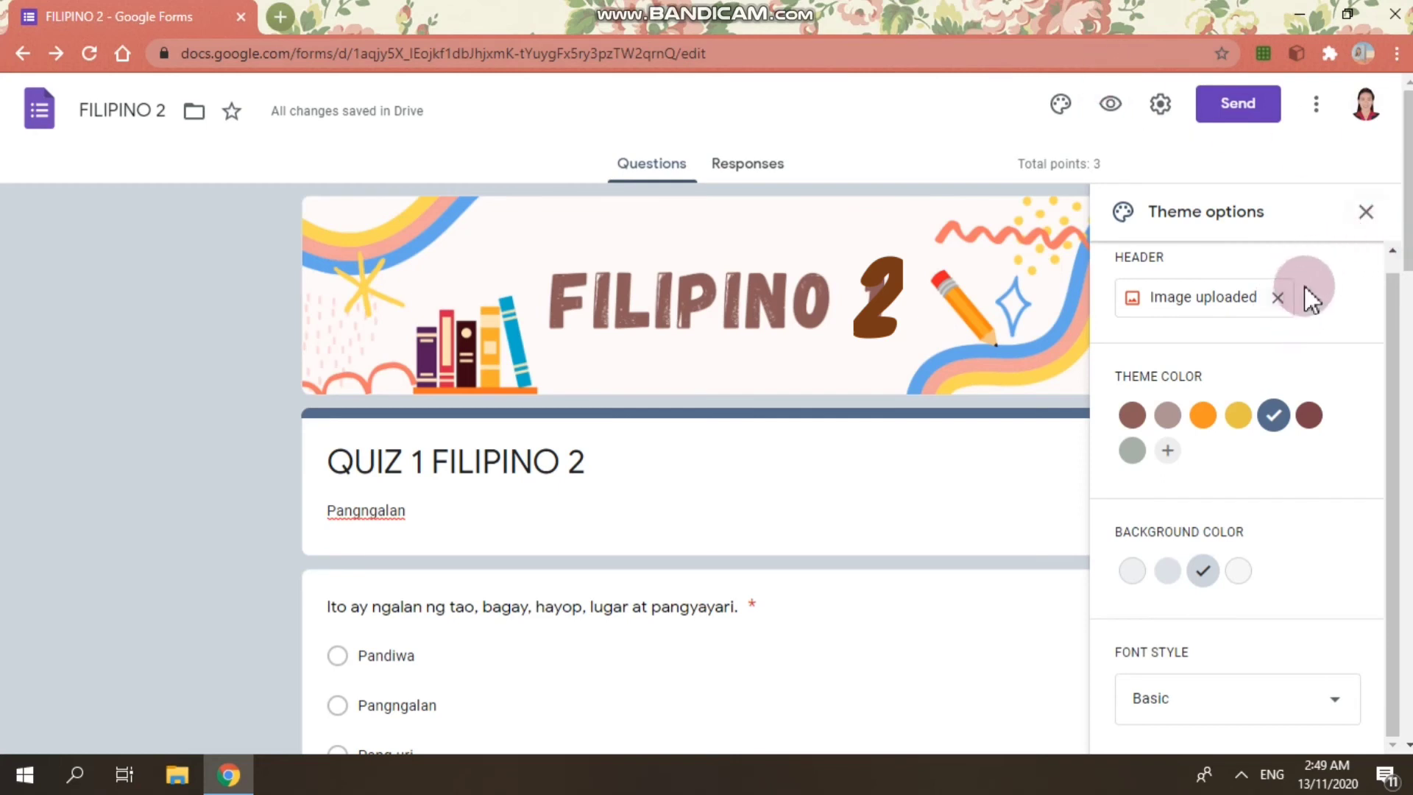
Close the form's theme options.
click(1369, 215)
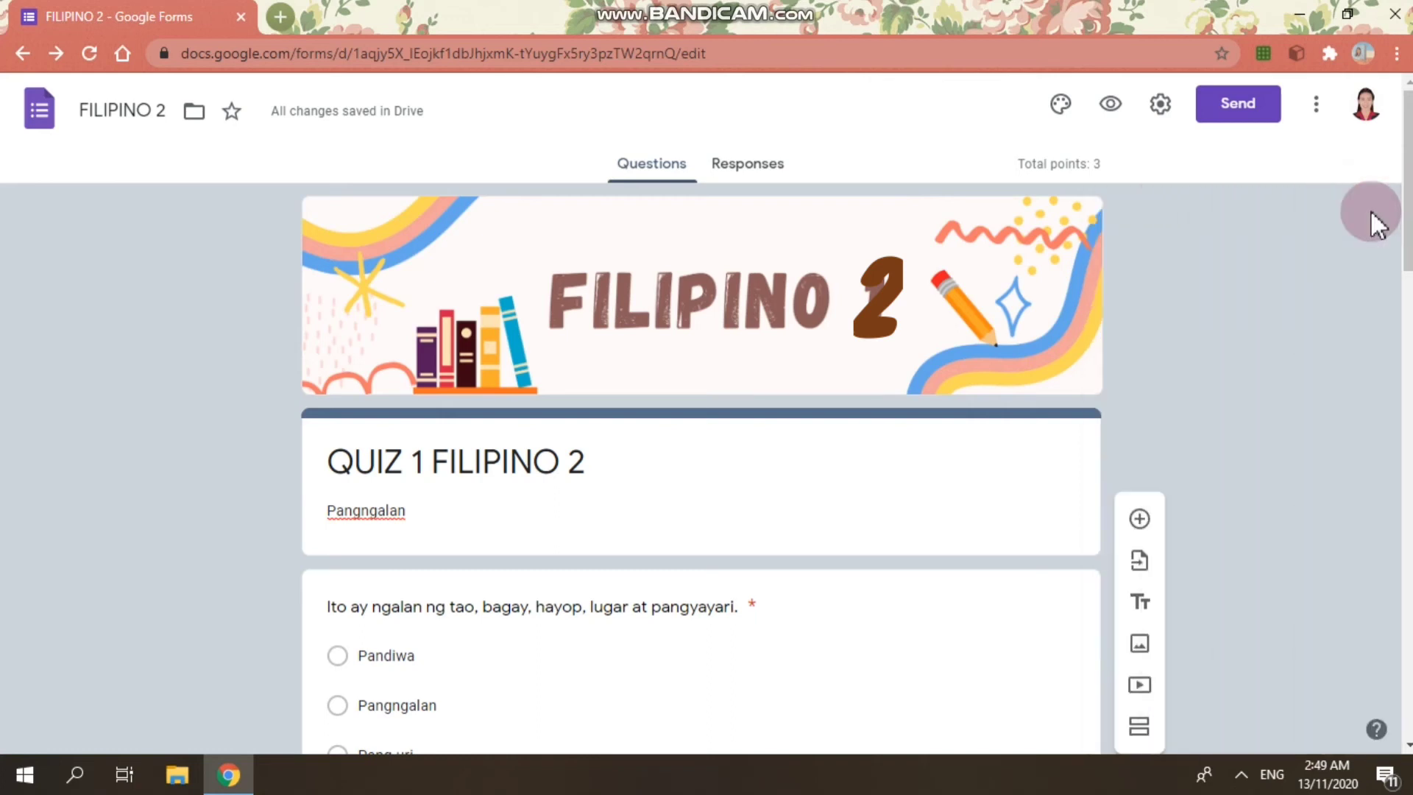
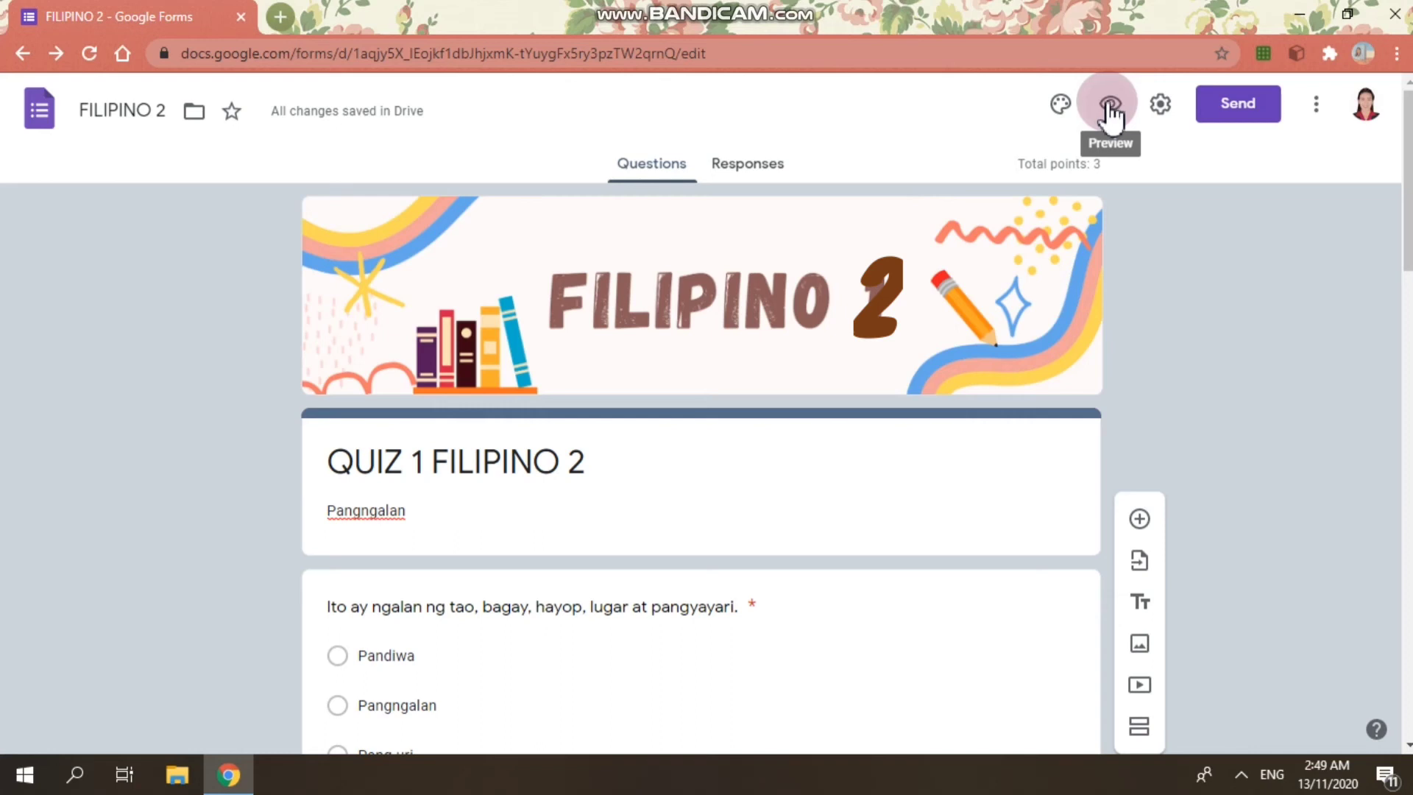
Preview the quiz as respondents see it, check it through to the end, and close the preview.
click(1108, 103)
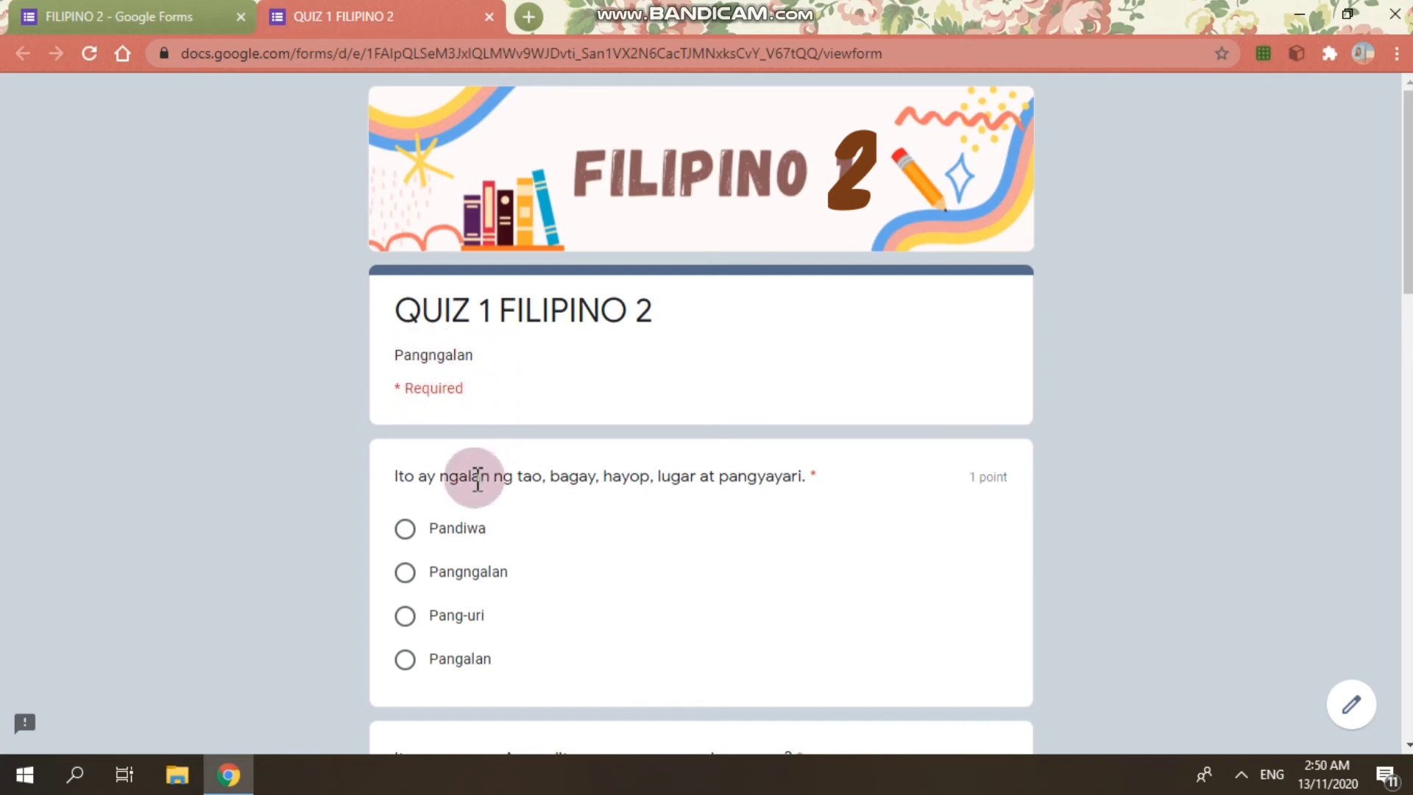
scroll(472, 491, down, 20)
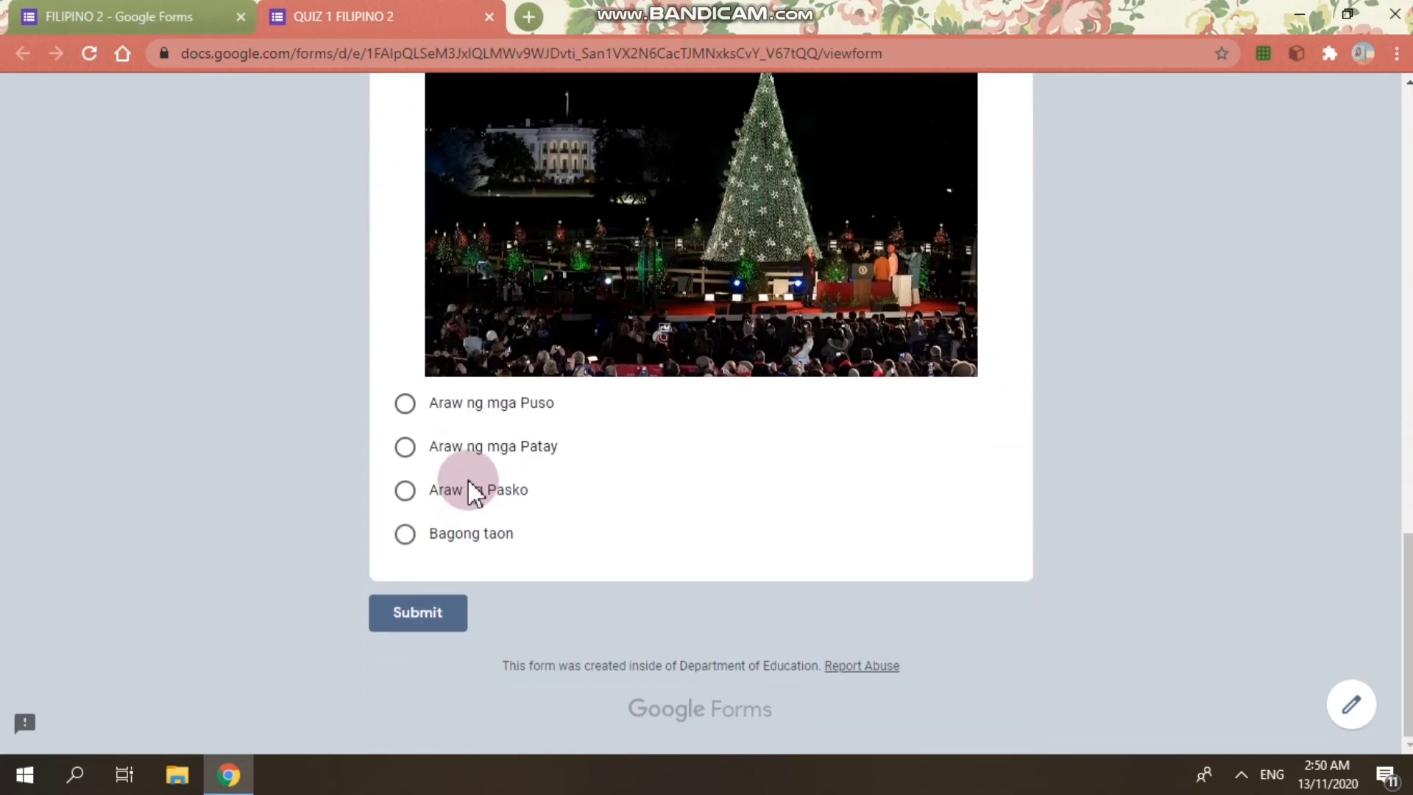
scroll(470, 482, up, 20)
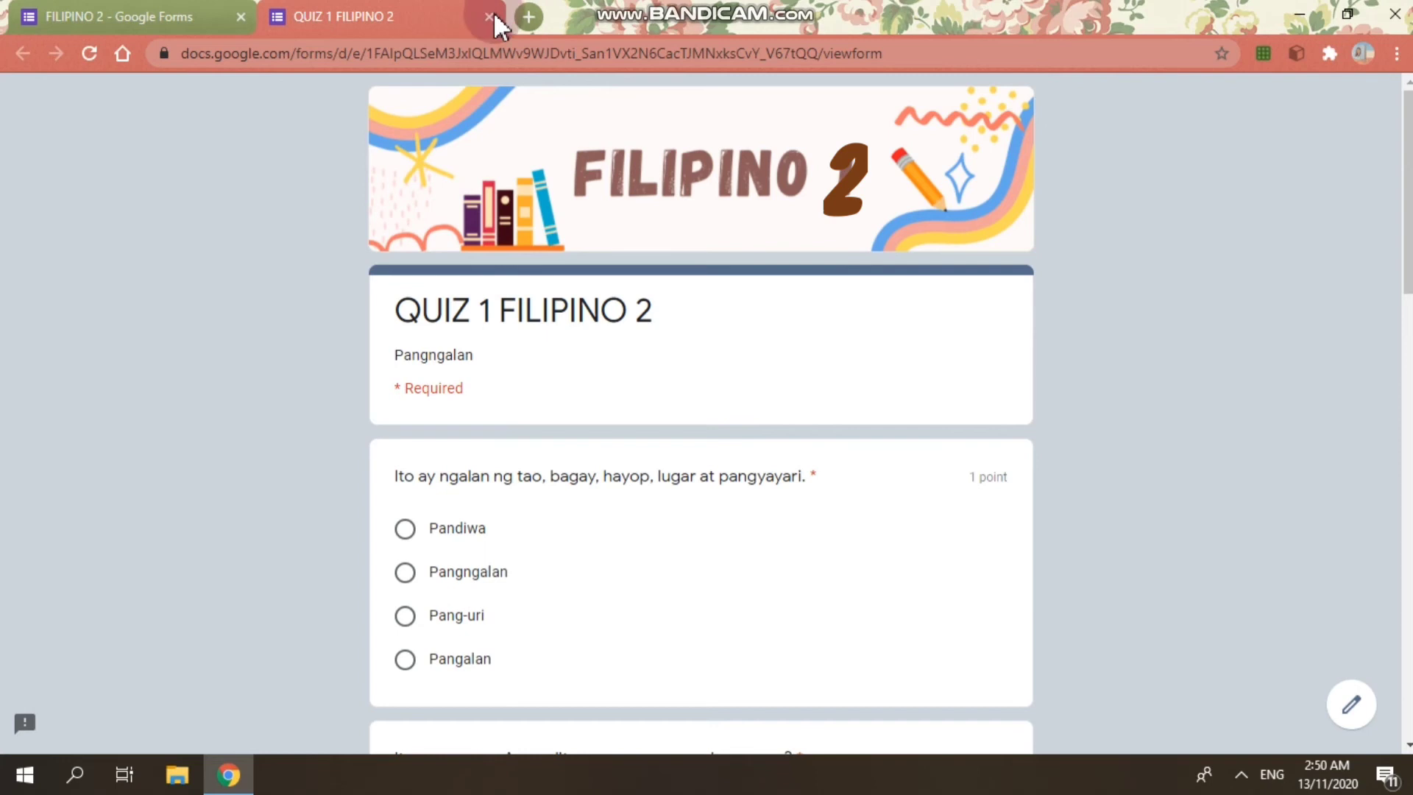
click(490, 17)
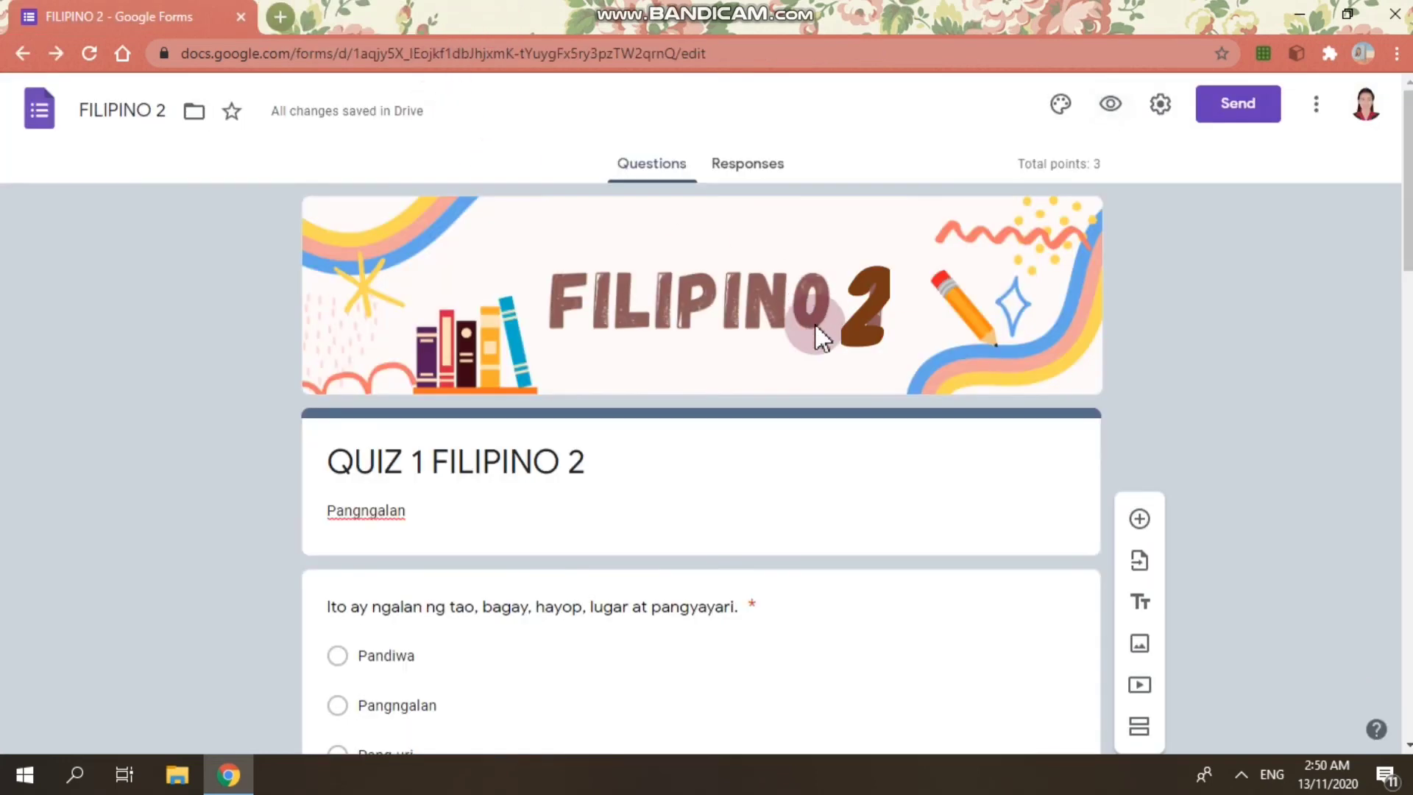
Add a new question to the quiz and move it above the first question, directly below the title section.
click(1139, 518)
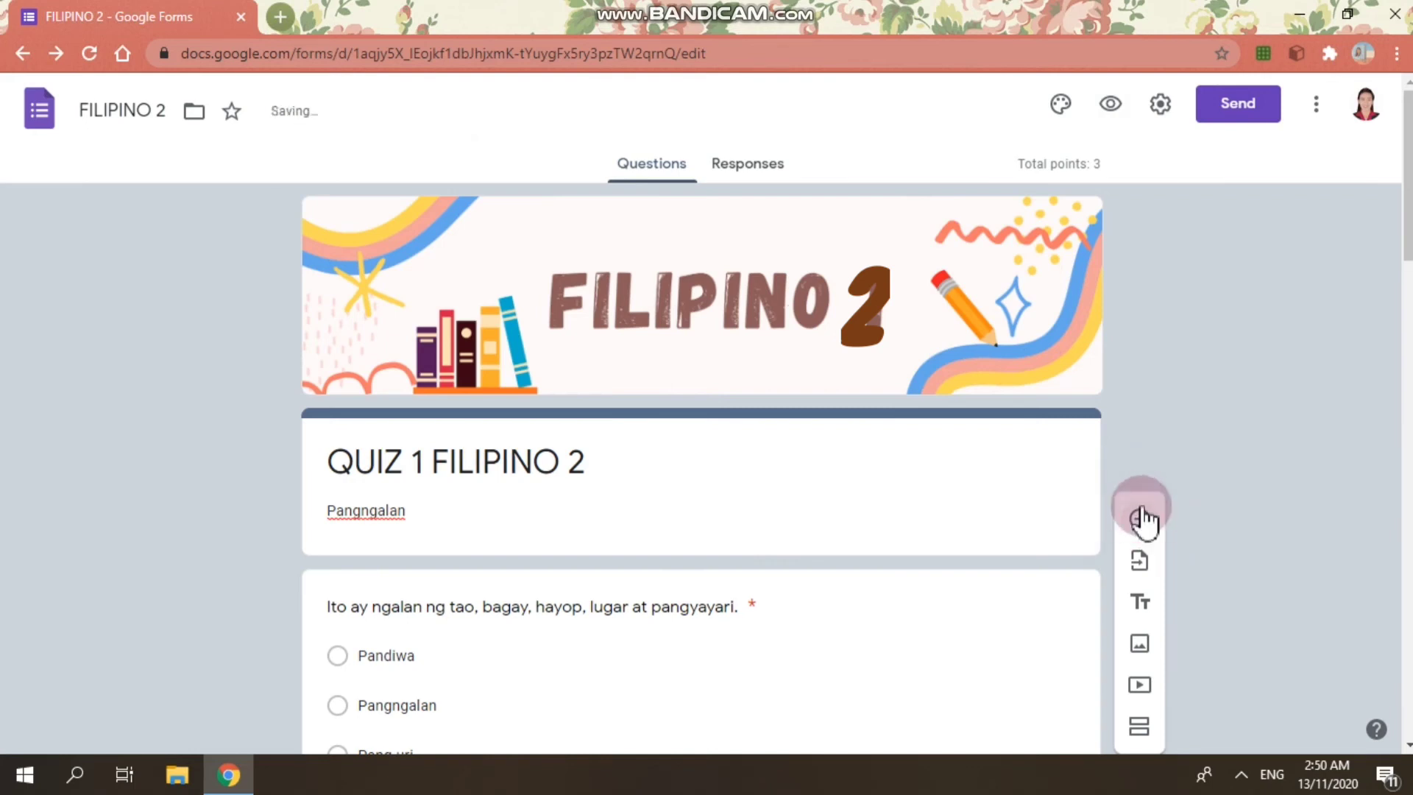
scroll(1186, 486, down, 10)
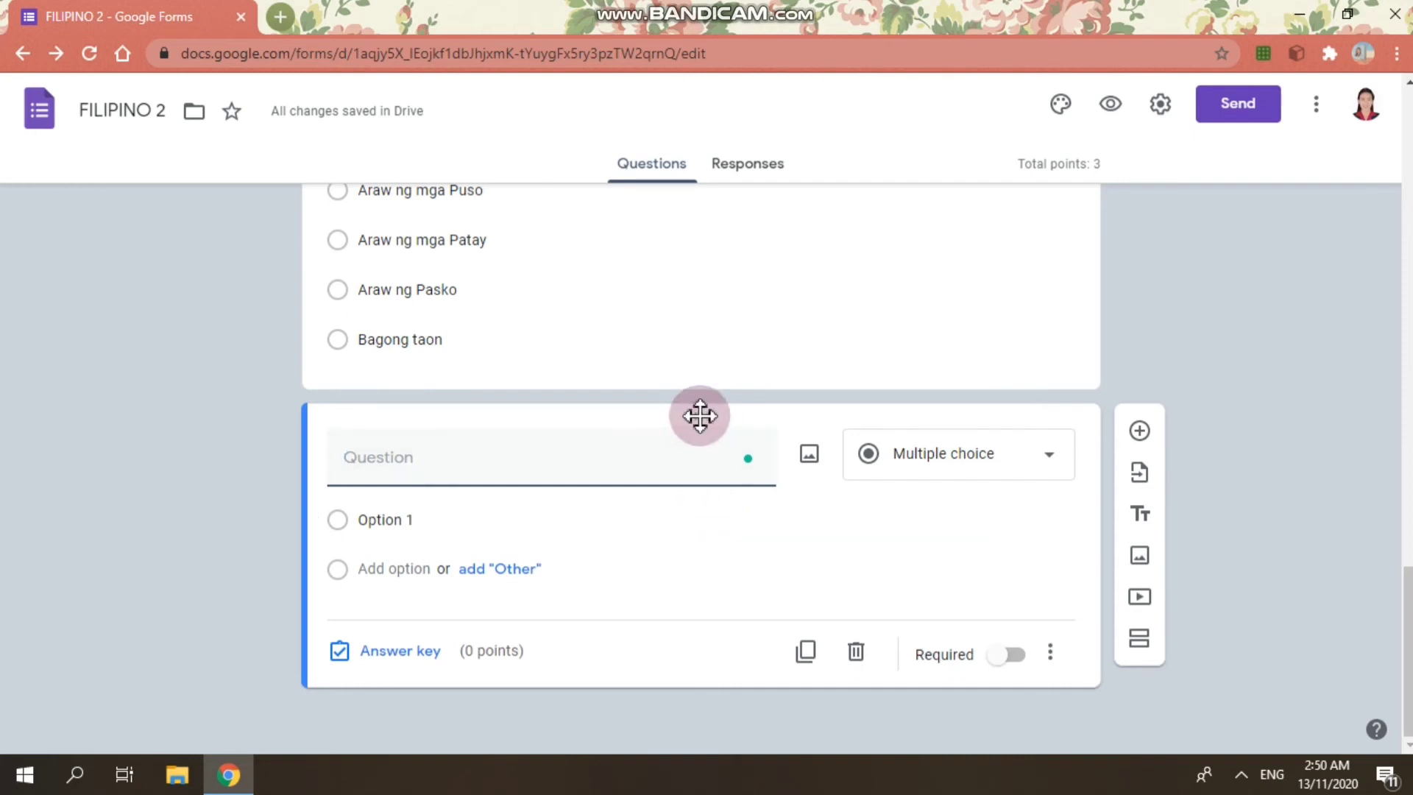
drag(701, 413, 740, 69)
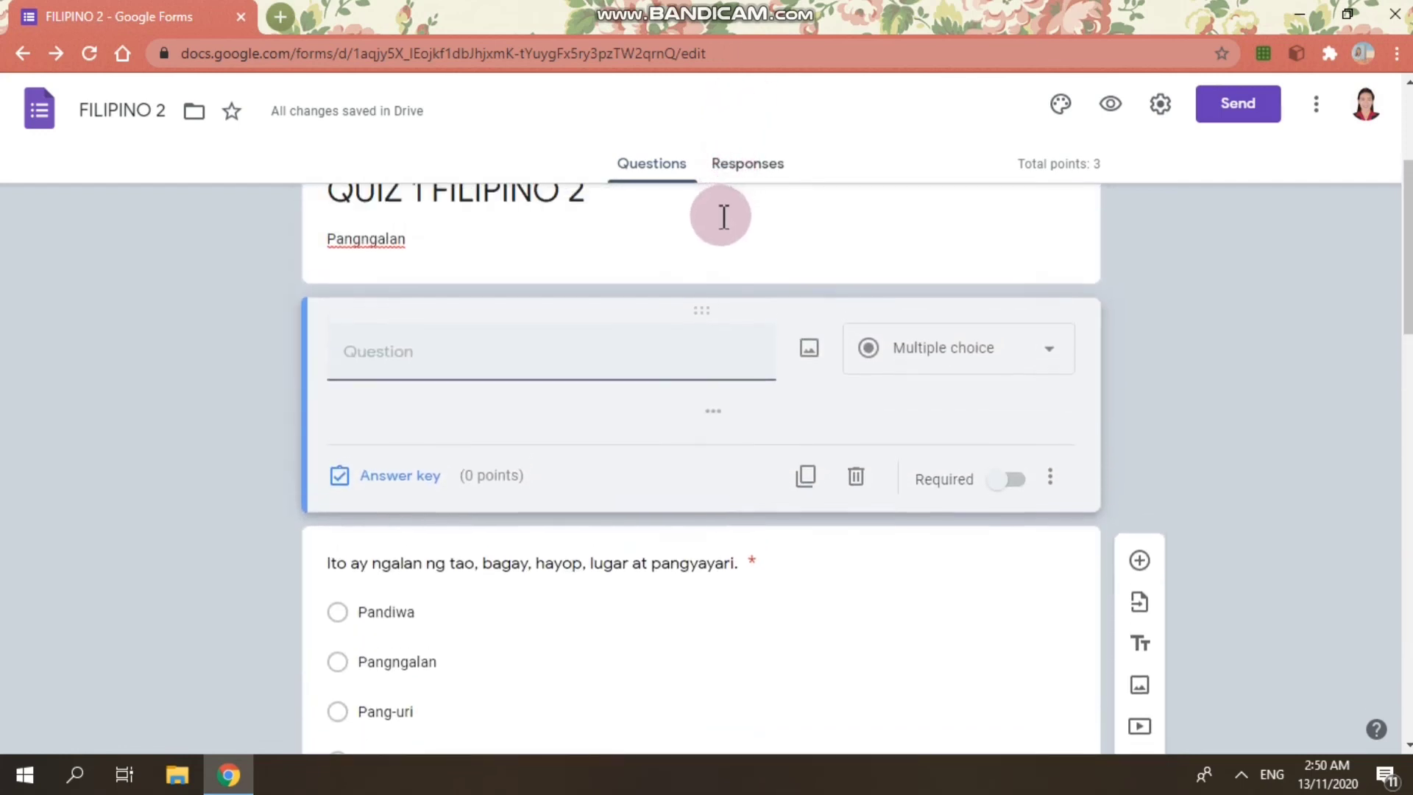
Title the new question "Buong Pangalan" and set its answer type to Short answer.
click(666, 368)
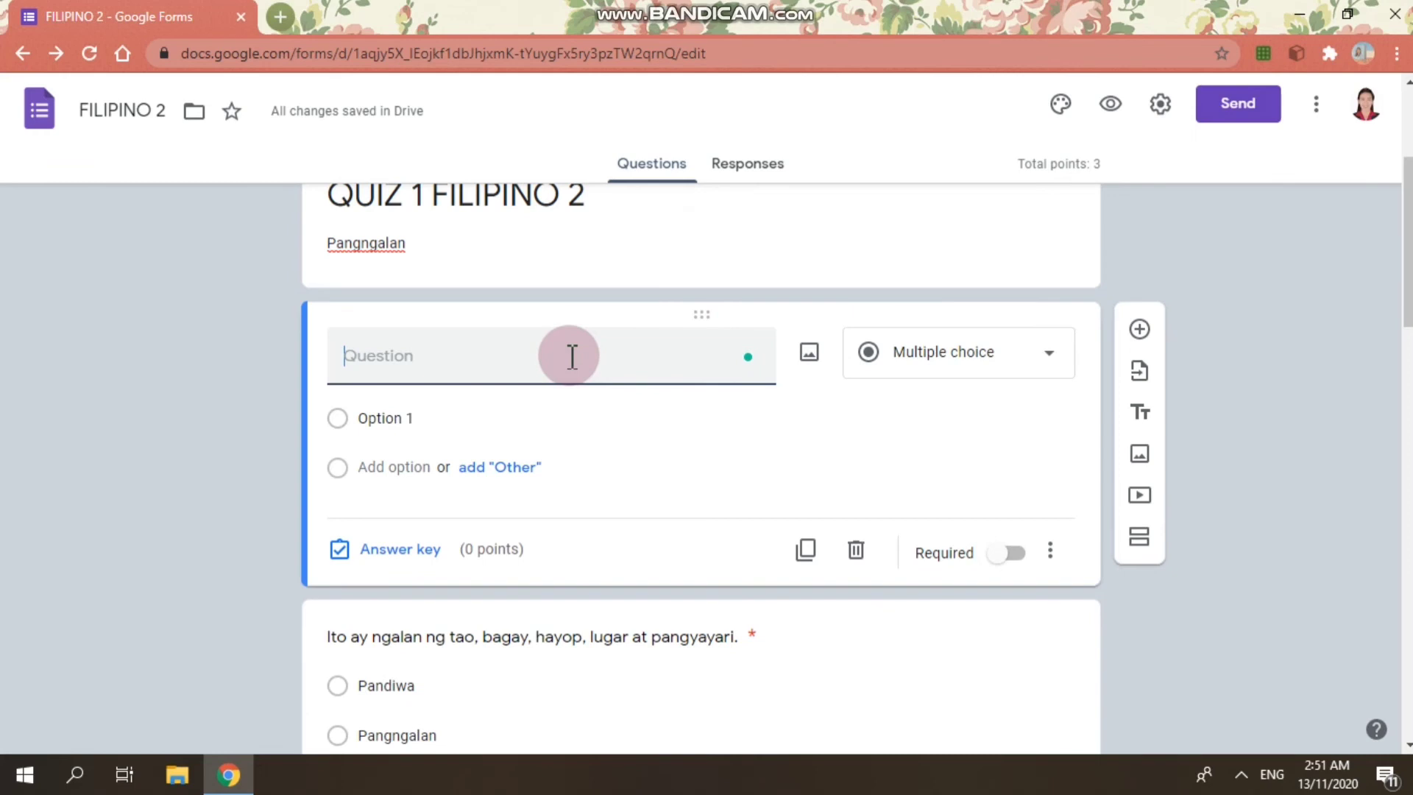
text(Buong Pang)
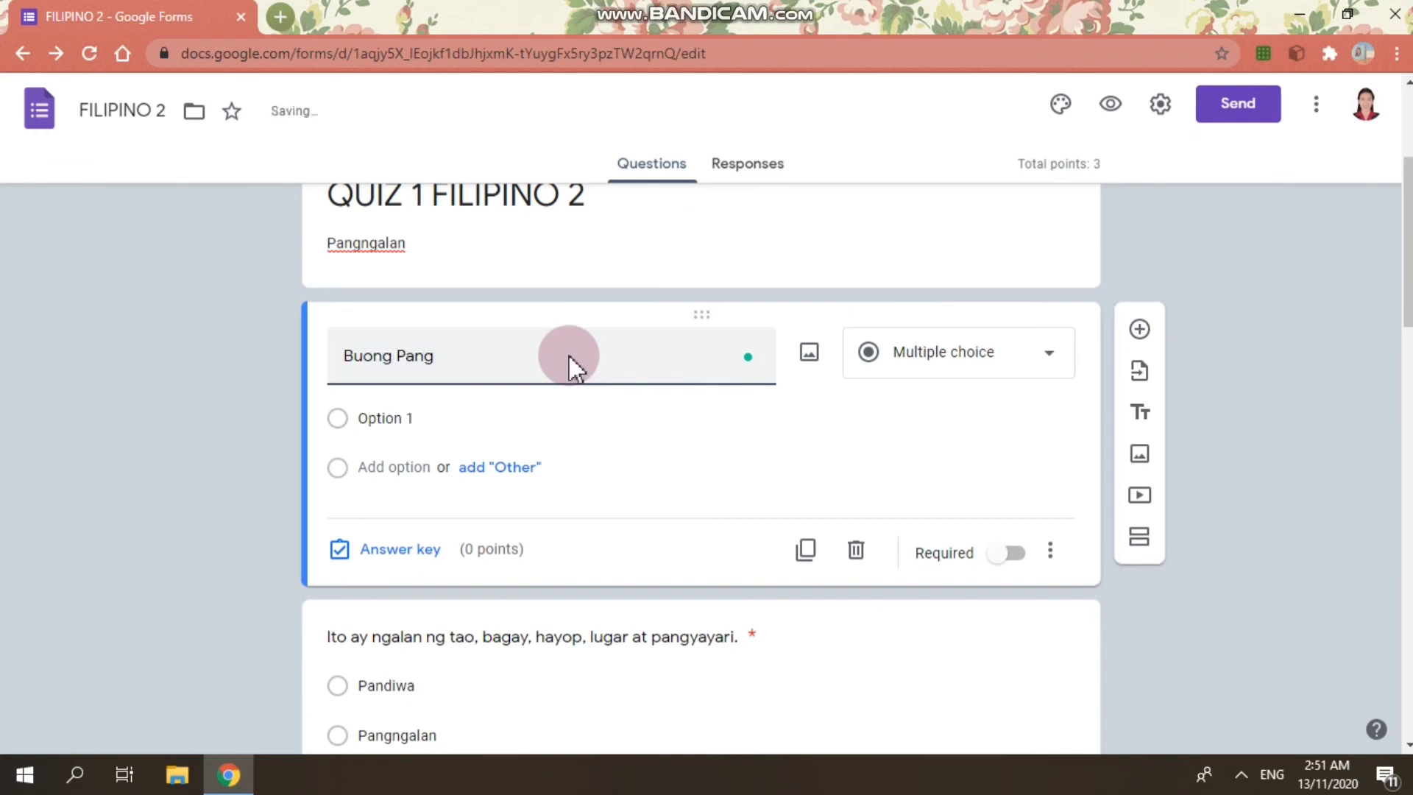
text(alan)
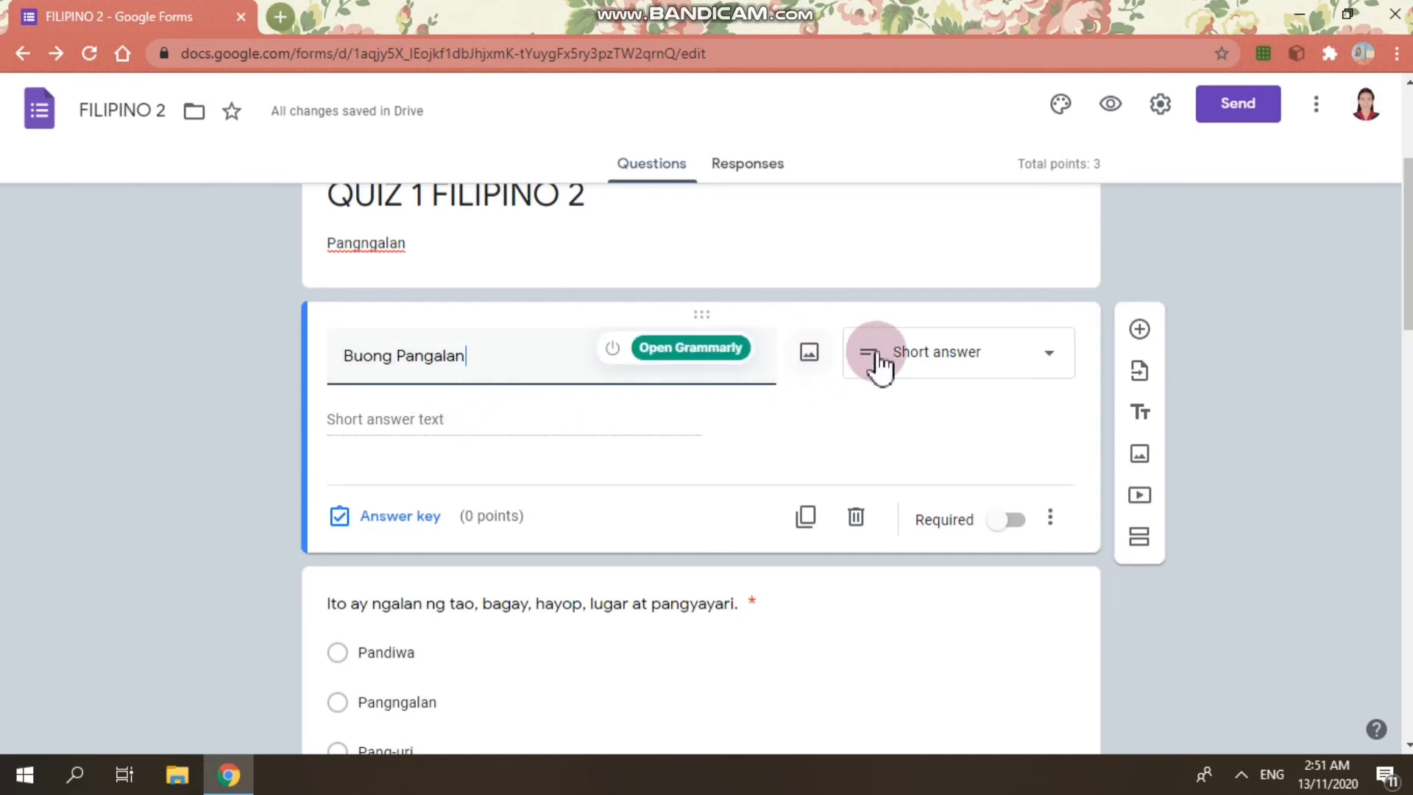
click(1043, 365)
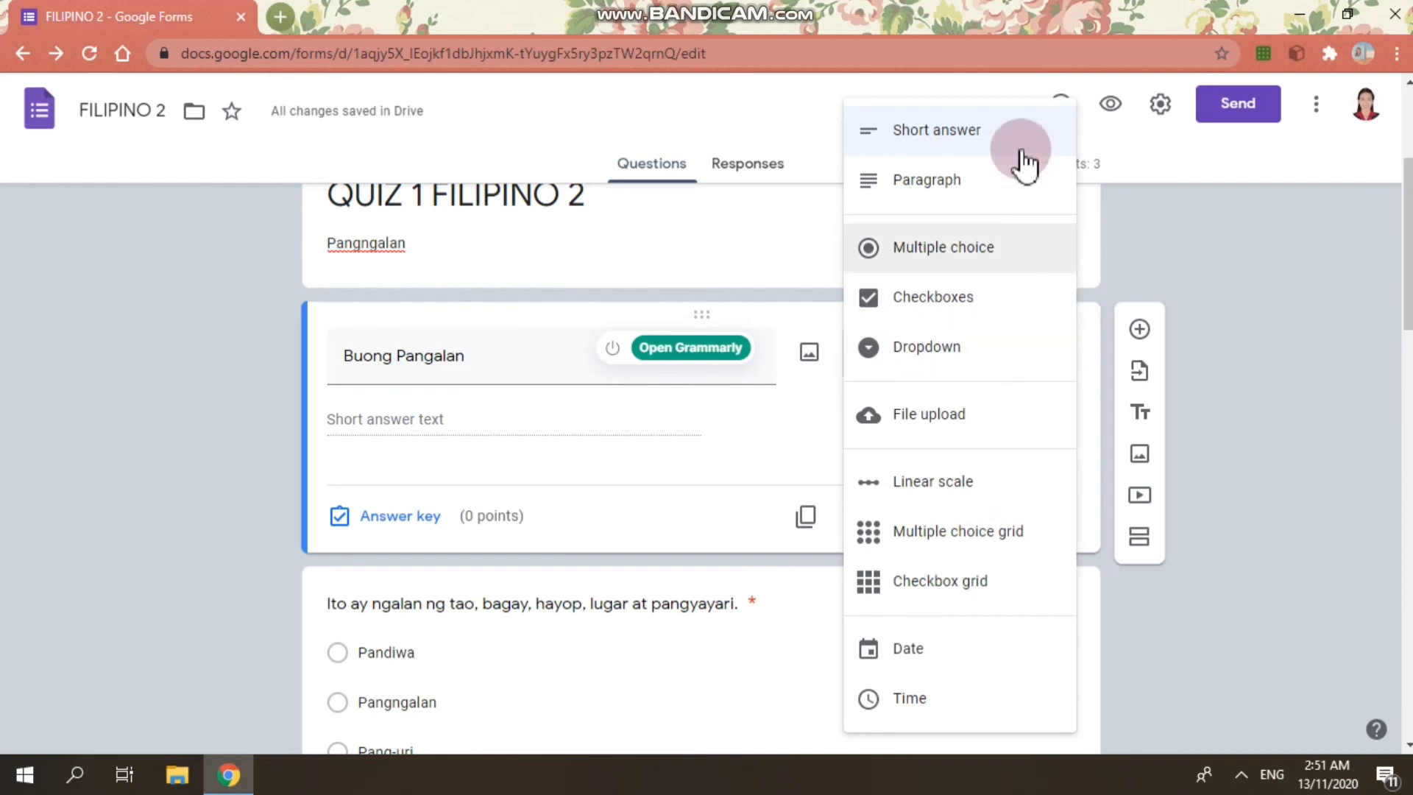
click(952, 140)
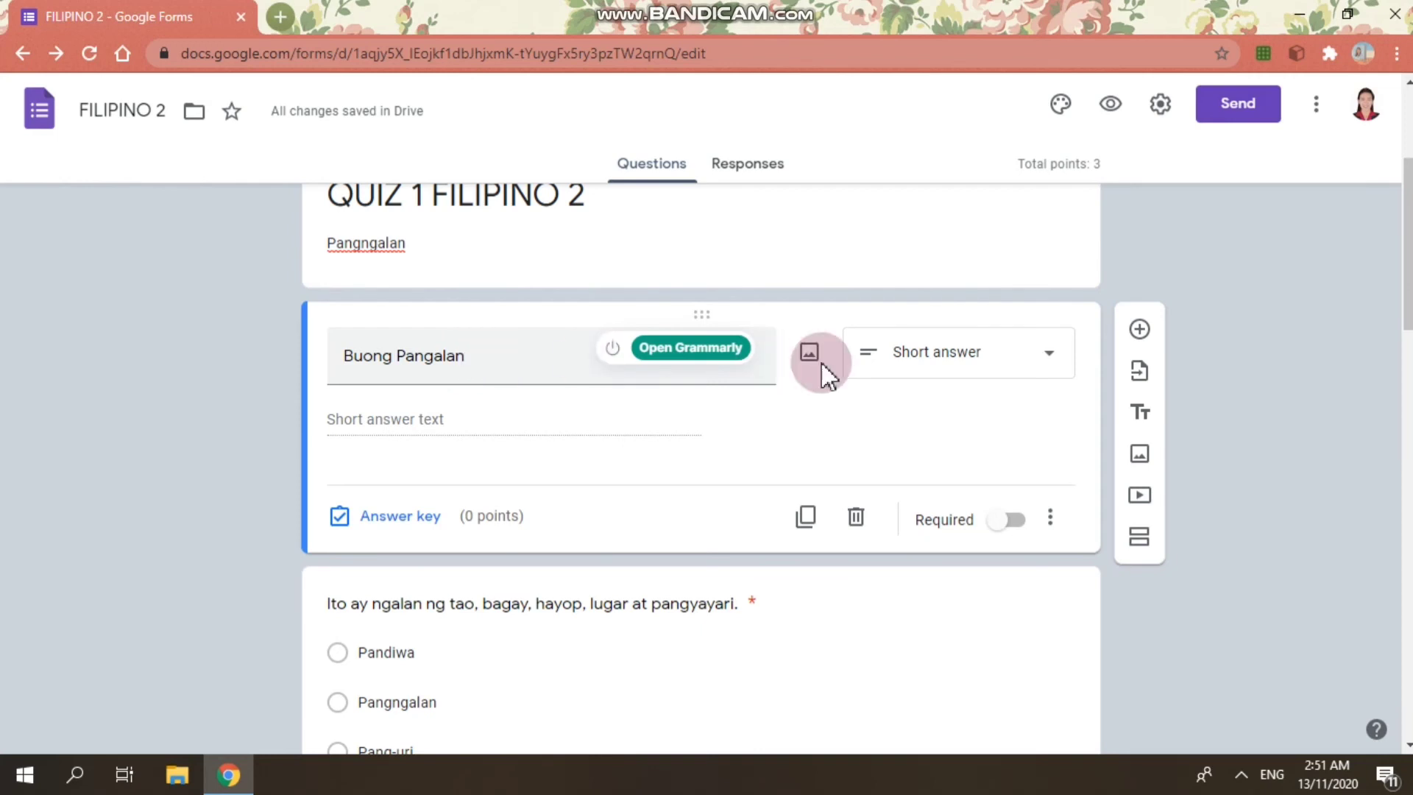
Try the Dropdown answer type on the "Buong Pangalan" question, and return it to Short answer.
click(1042, 361)
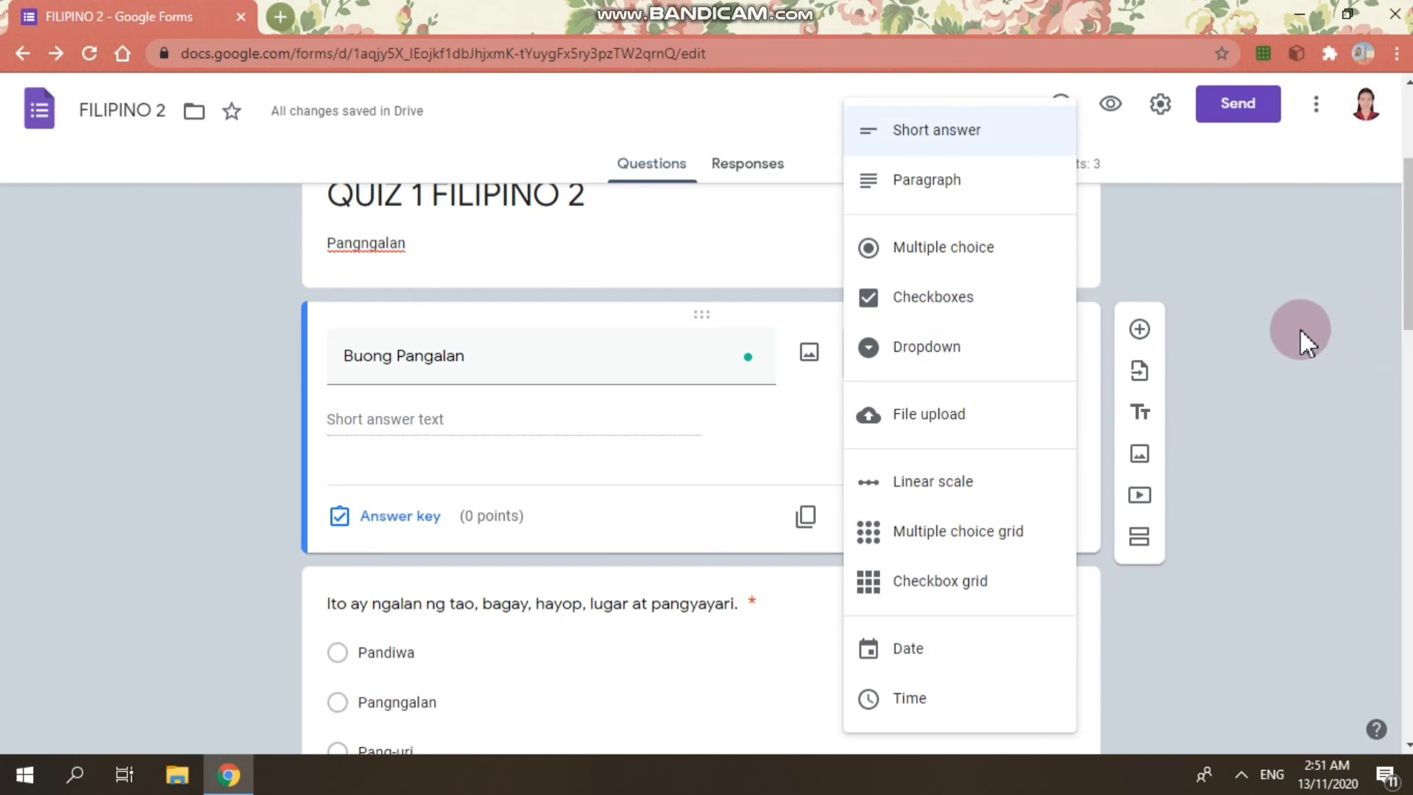
click(940, 346)
click(386, 426)
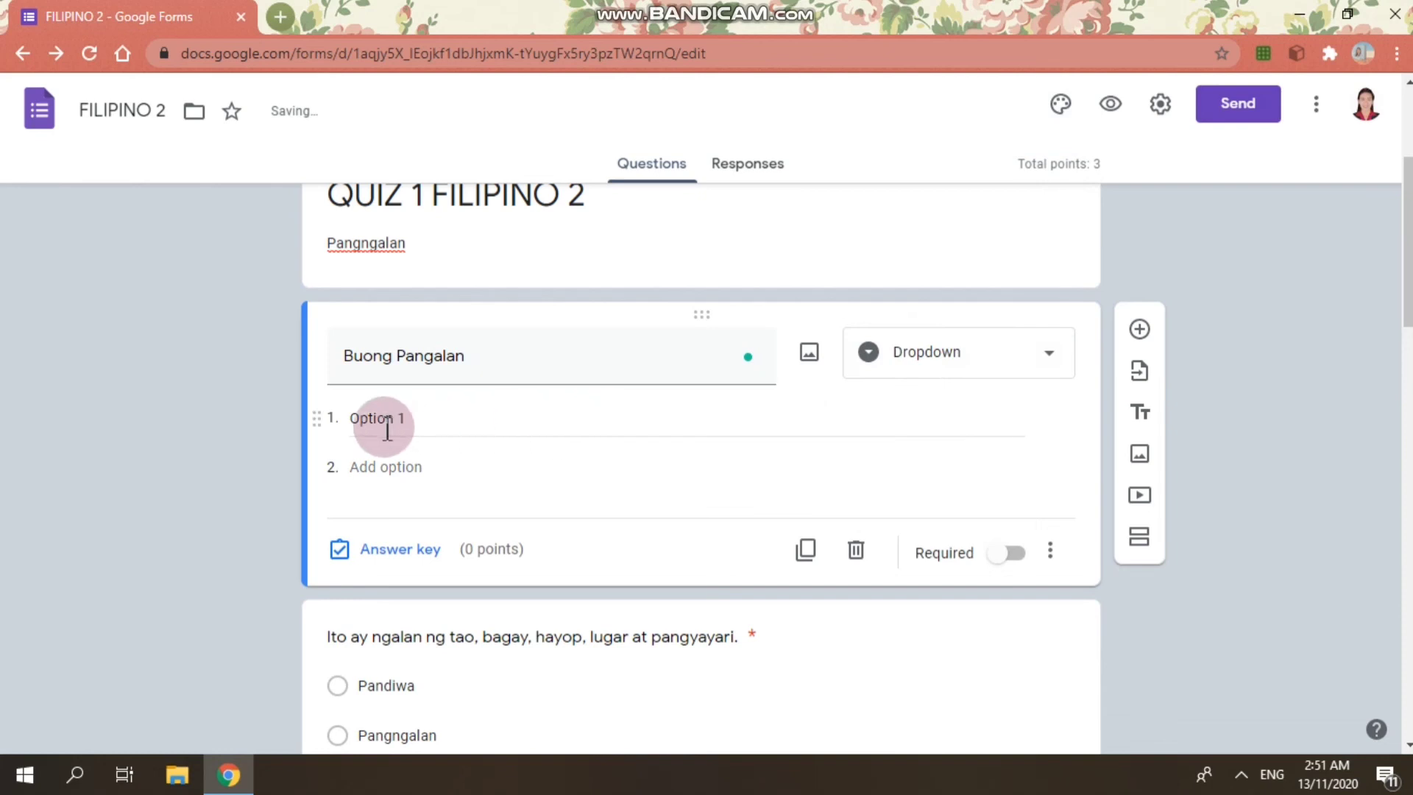
click(418, 416)
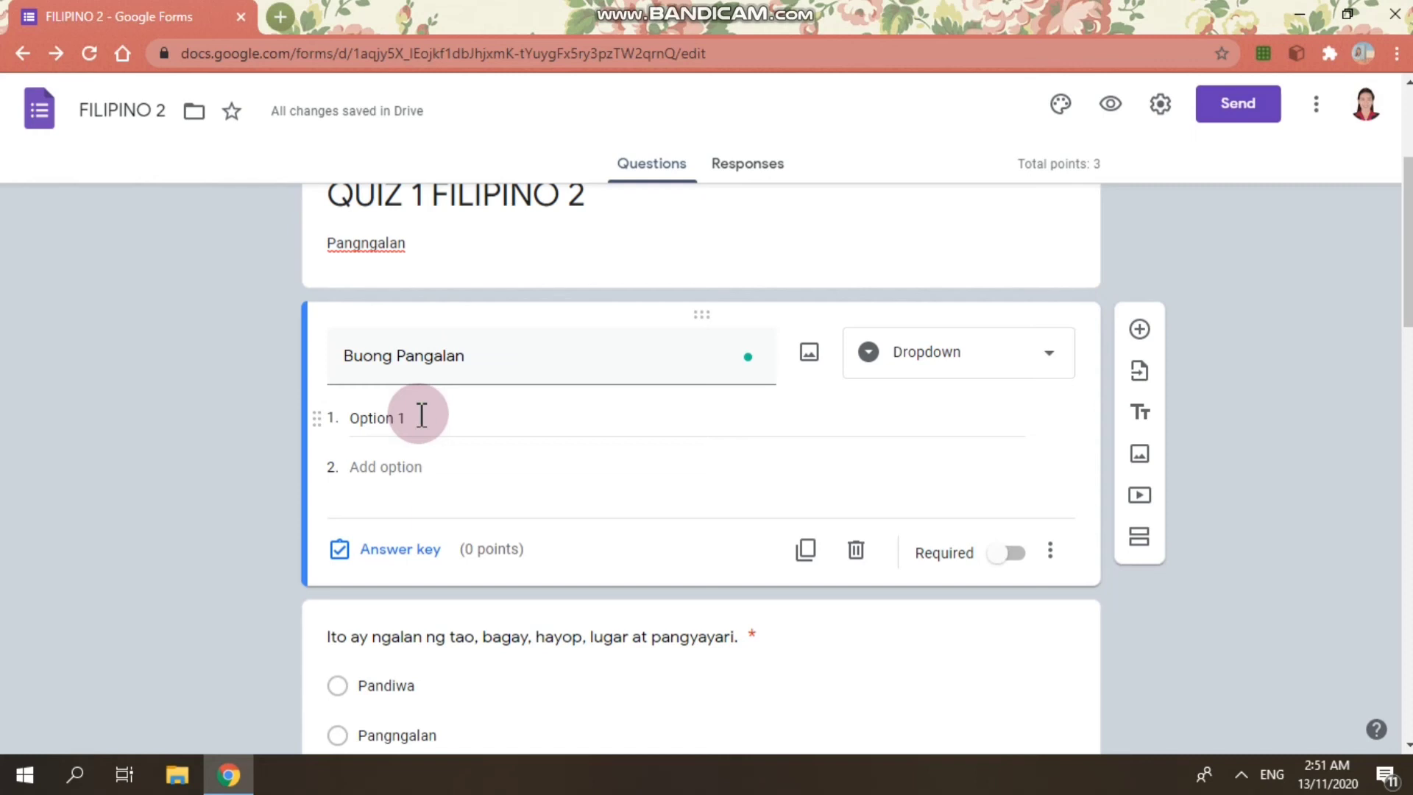
click(421, 414)
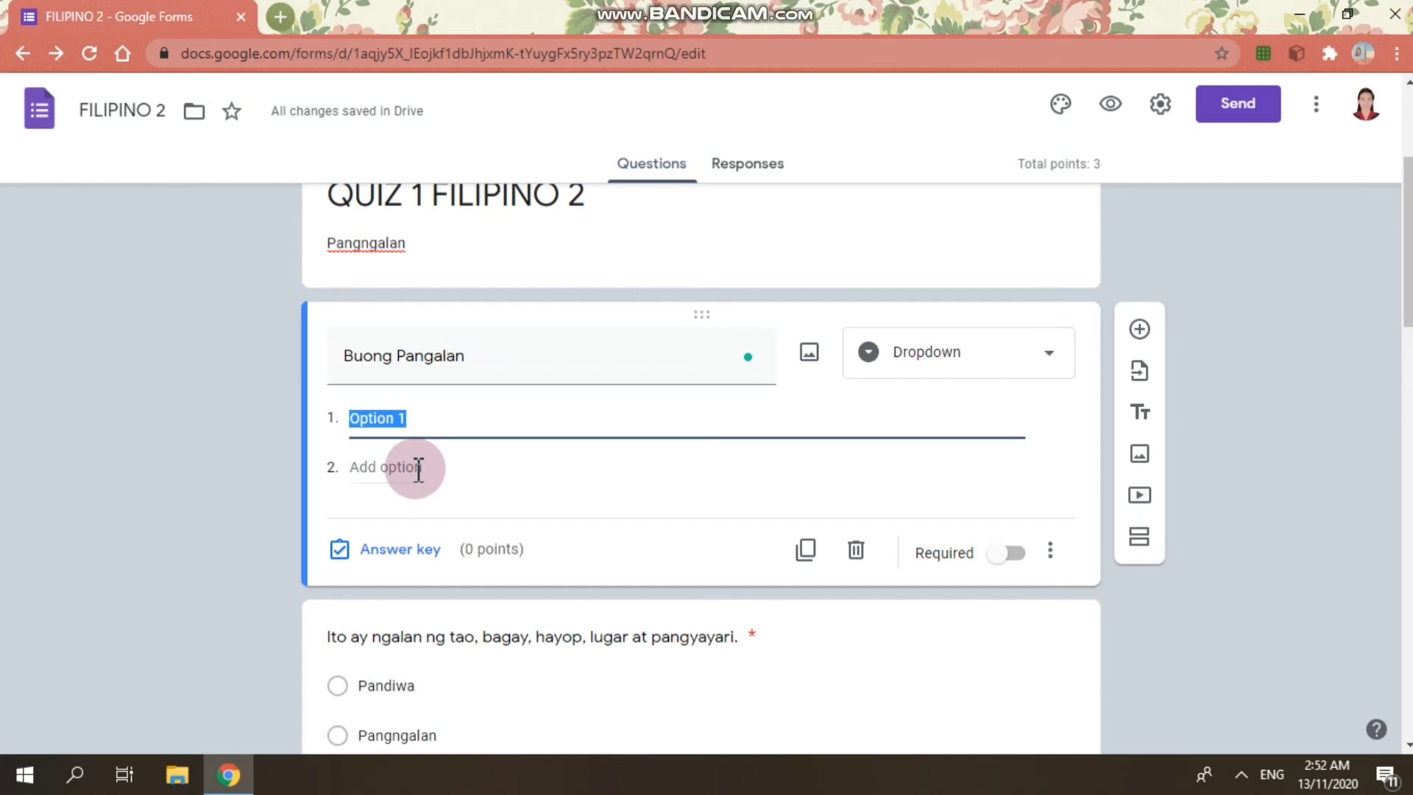
click(1048, 360)
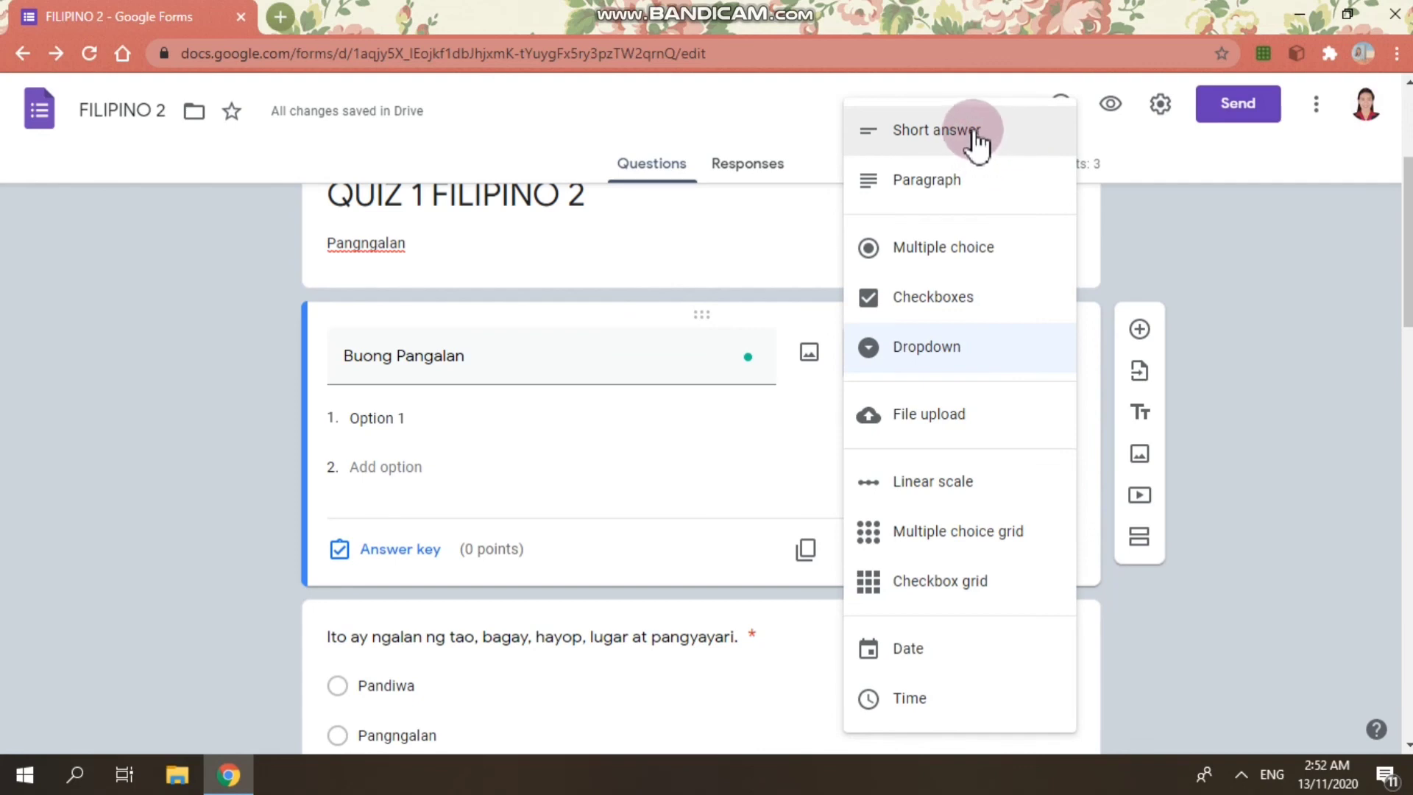
click(975, 131)
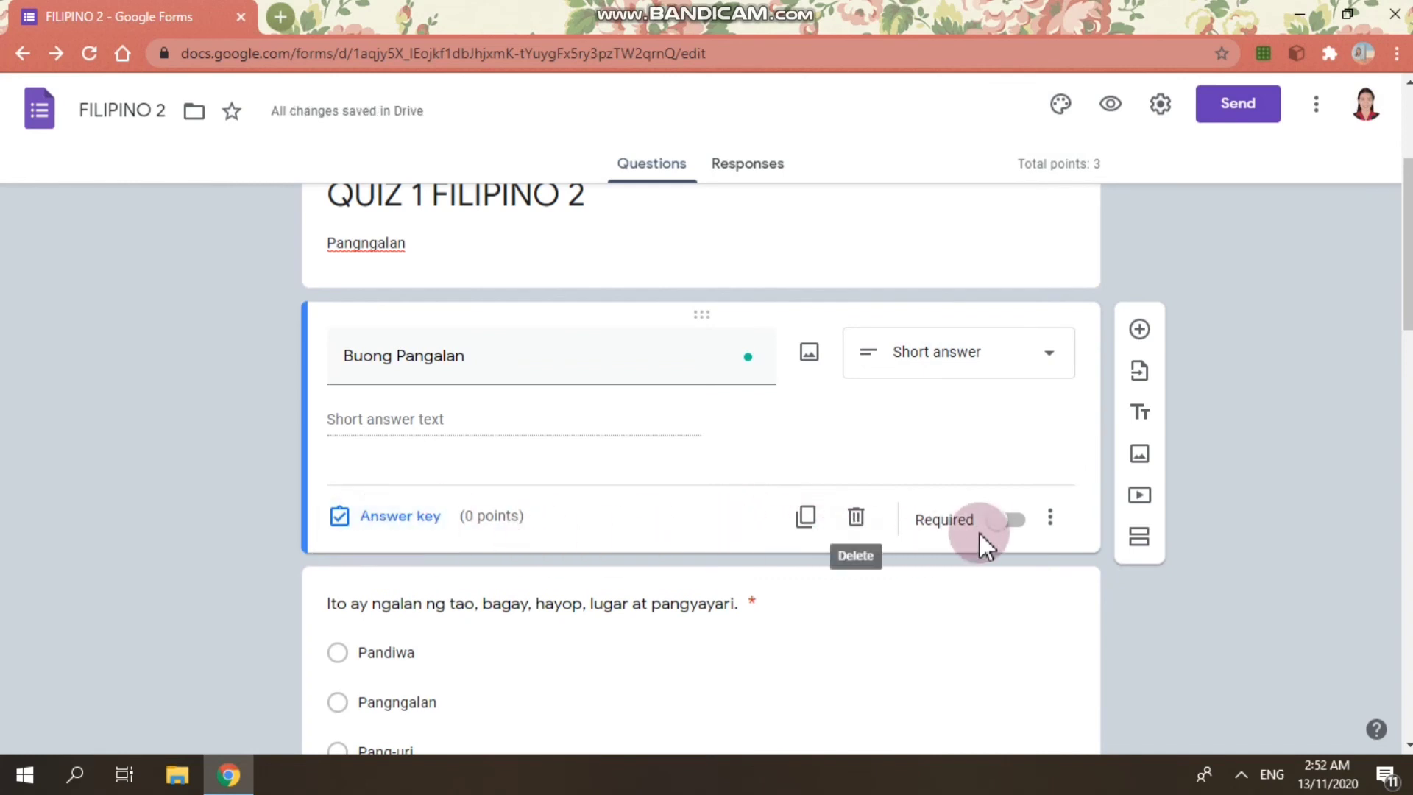
Make the "Buong Pangalan" question required.
click(1004, 519)
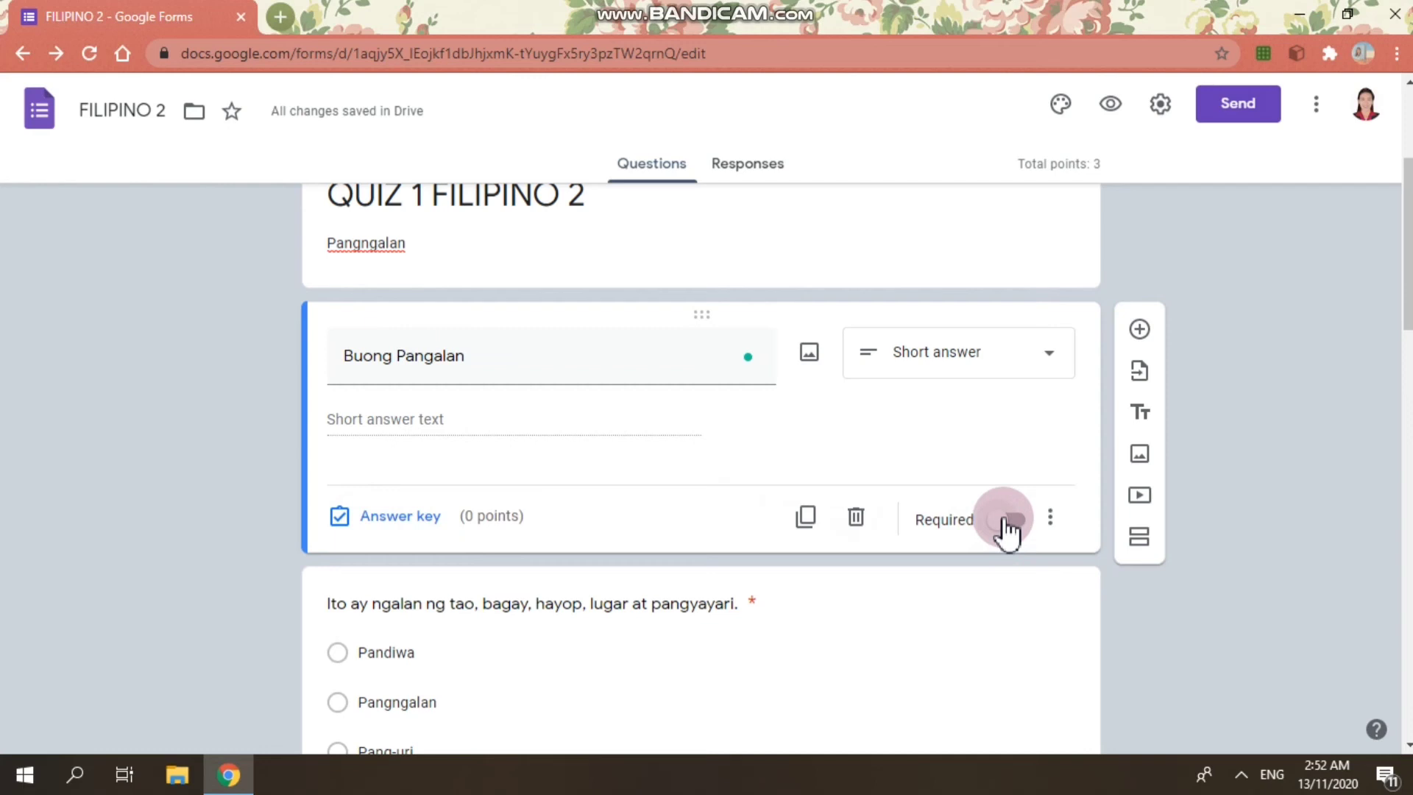
click(1006, 522)
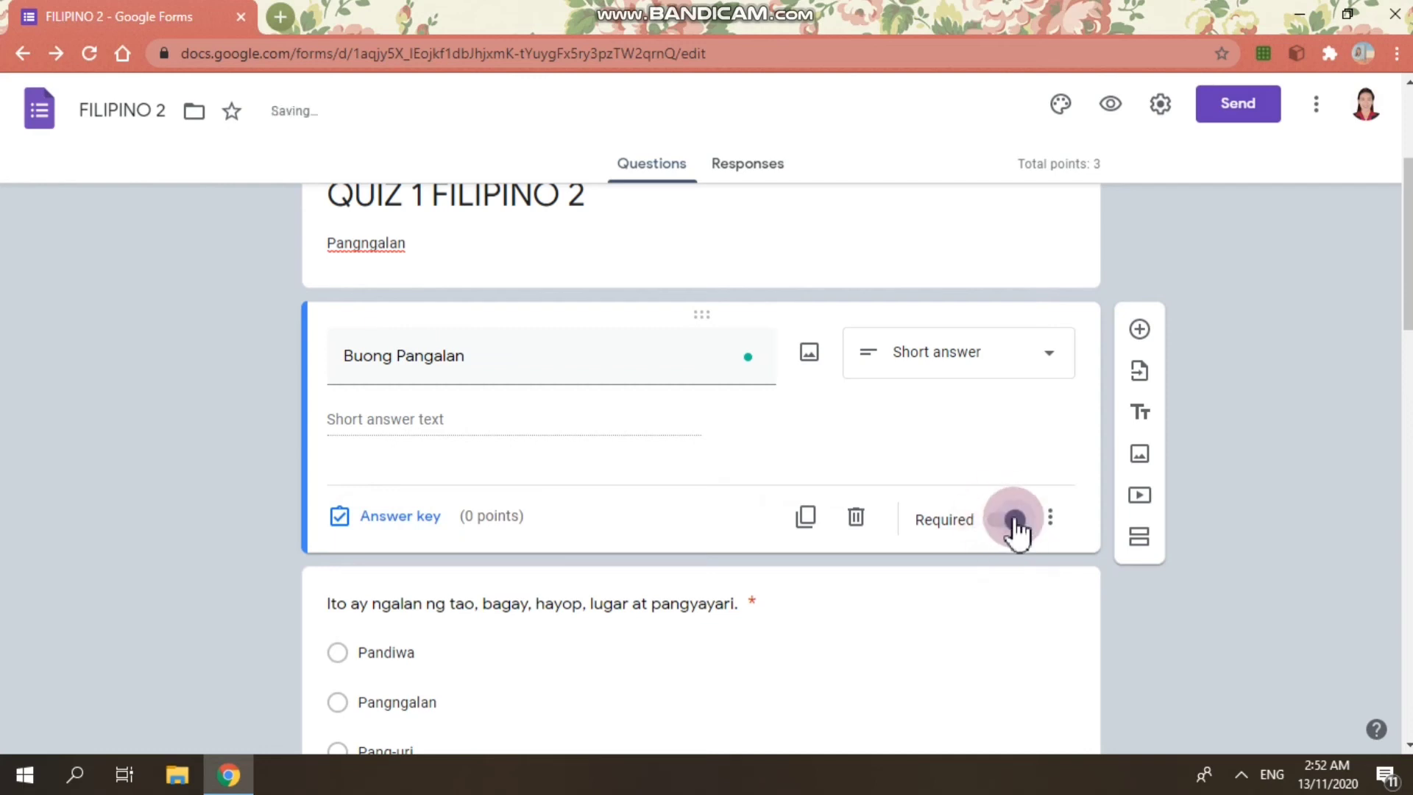
scroll(1207, 409, down, 1)
scroll(1207, 409, up, 1)
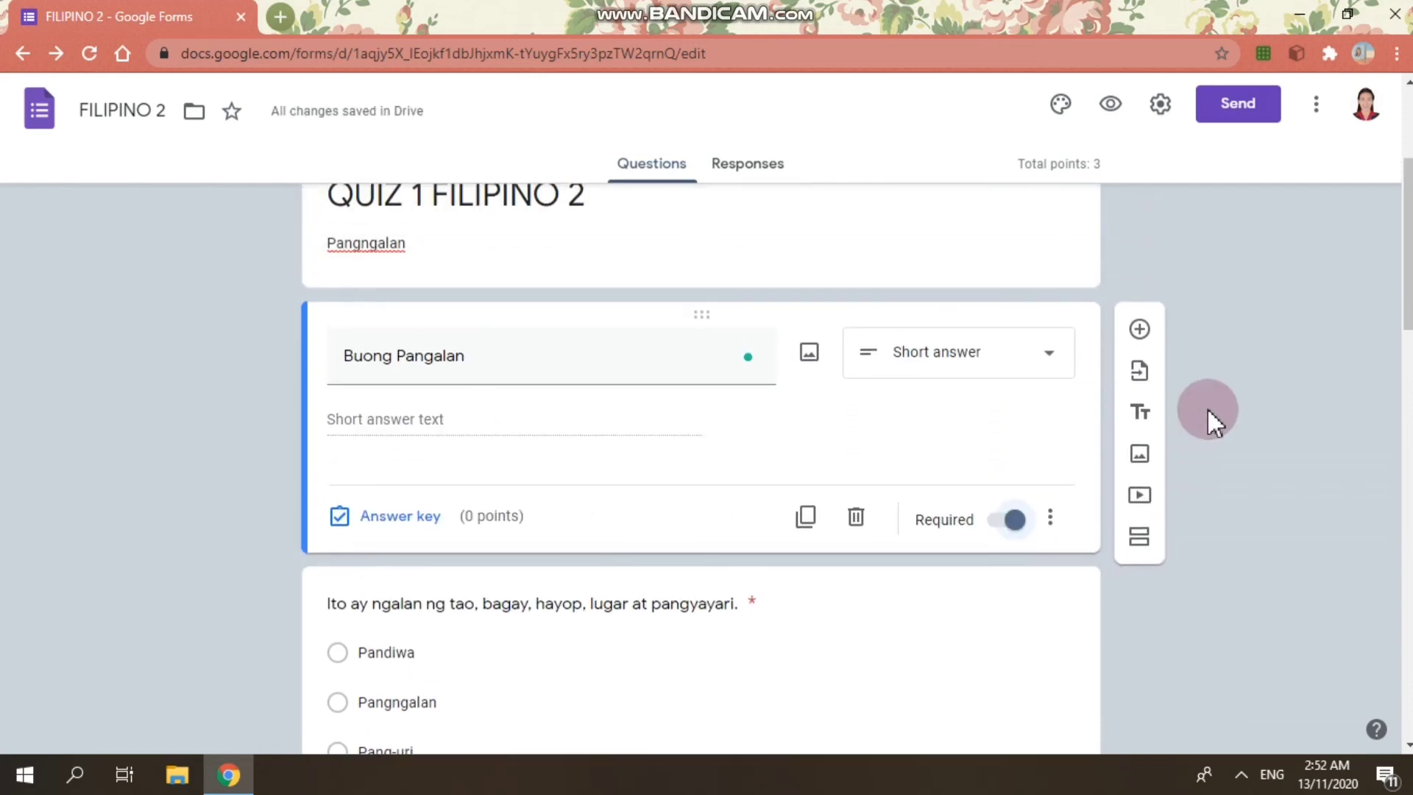
Add a question titled "Pangkat" below "Buong Pangalan" and set its answer type to Dropdown.
click(1141, 335)
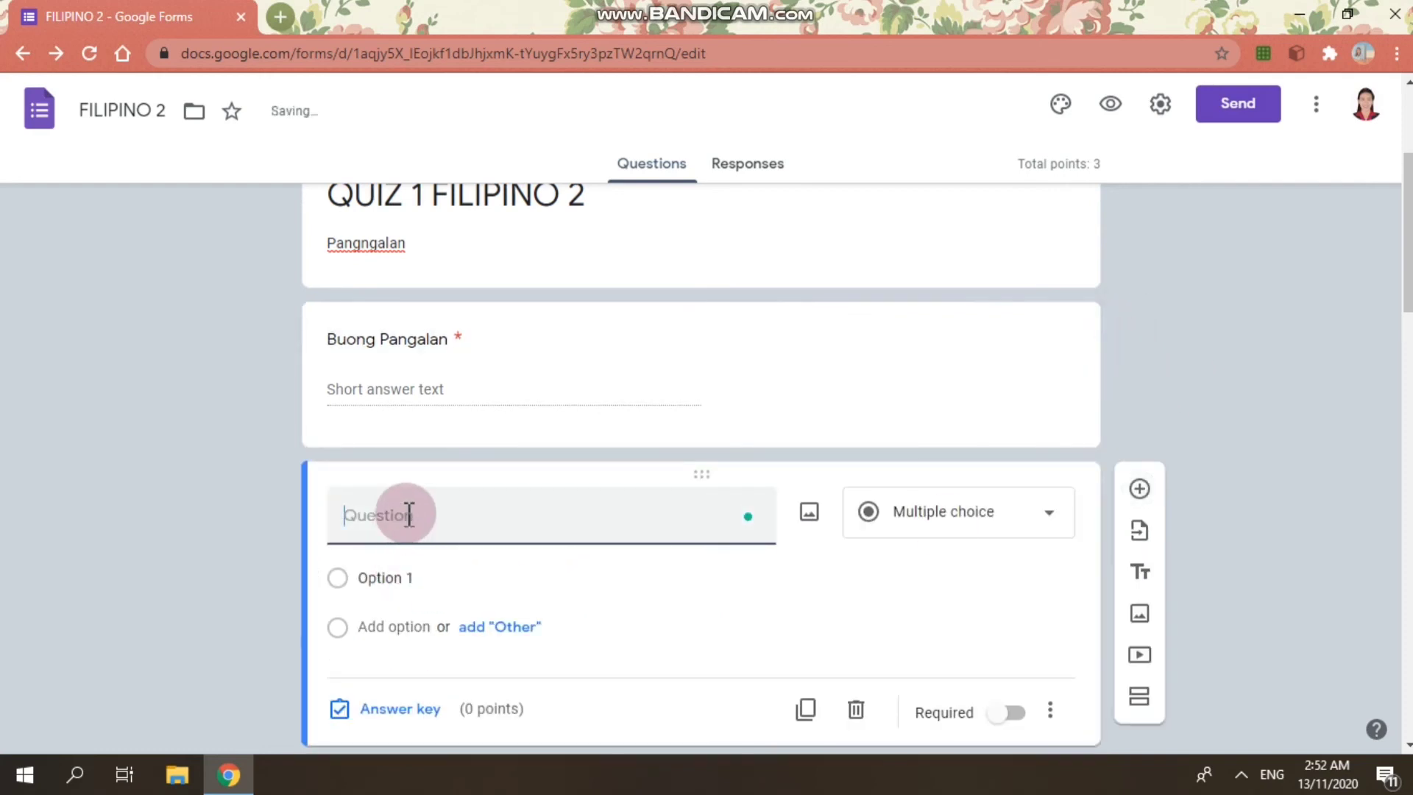
text(Pangkat)
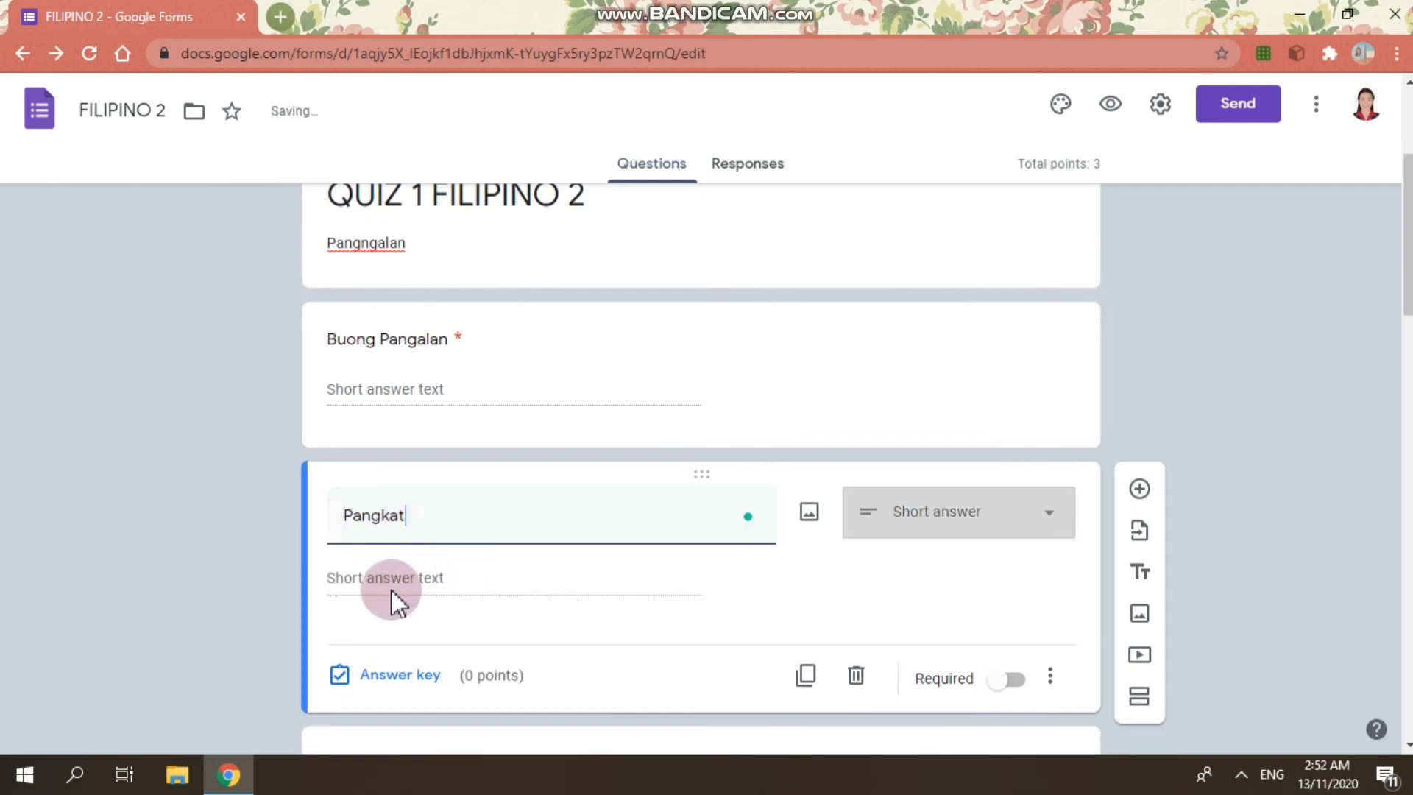
click(1023, 519)
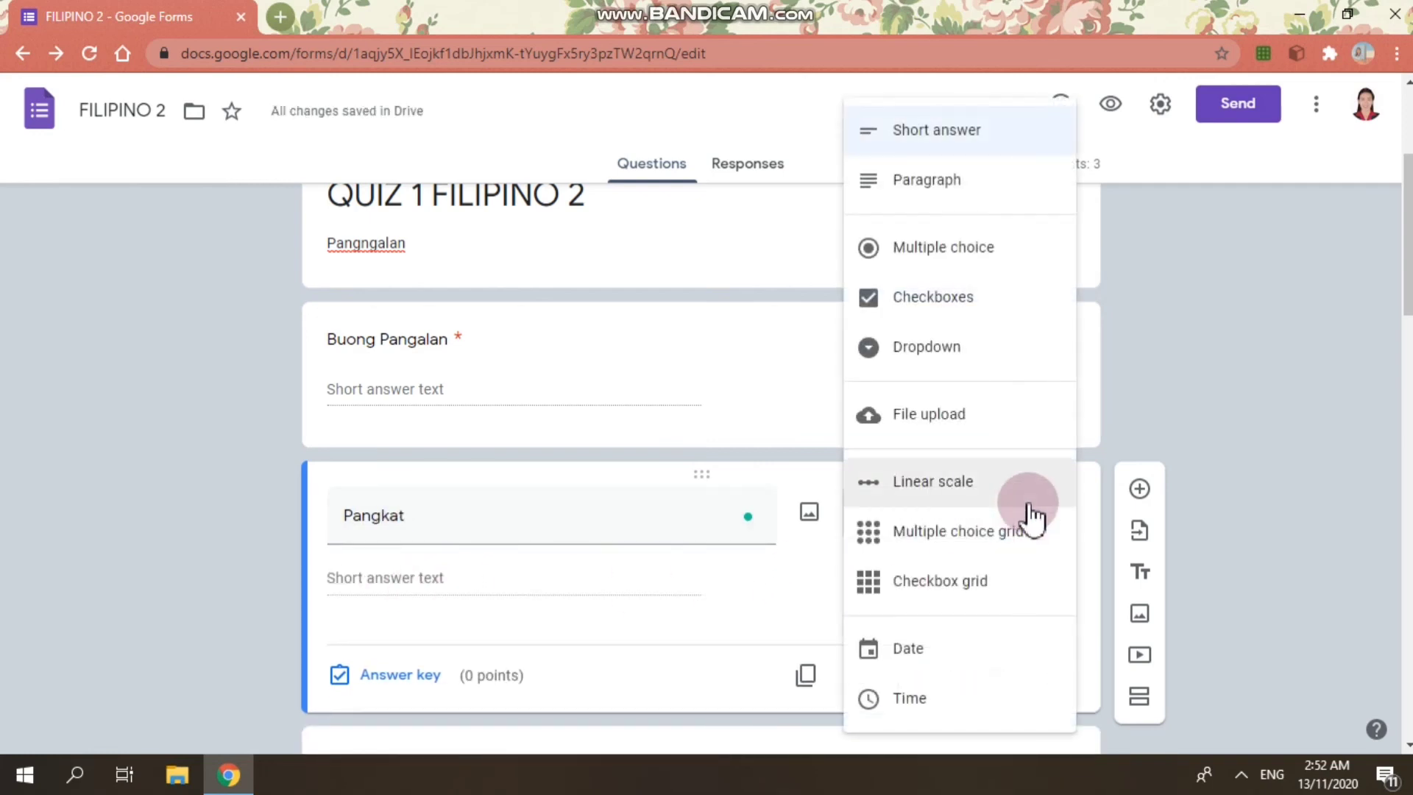
click(979, 366)
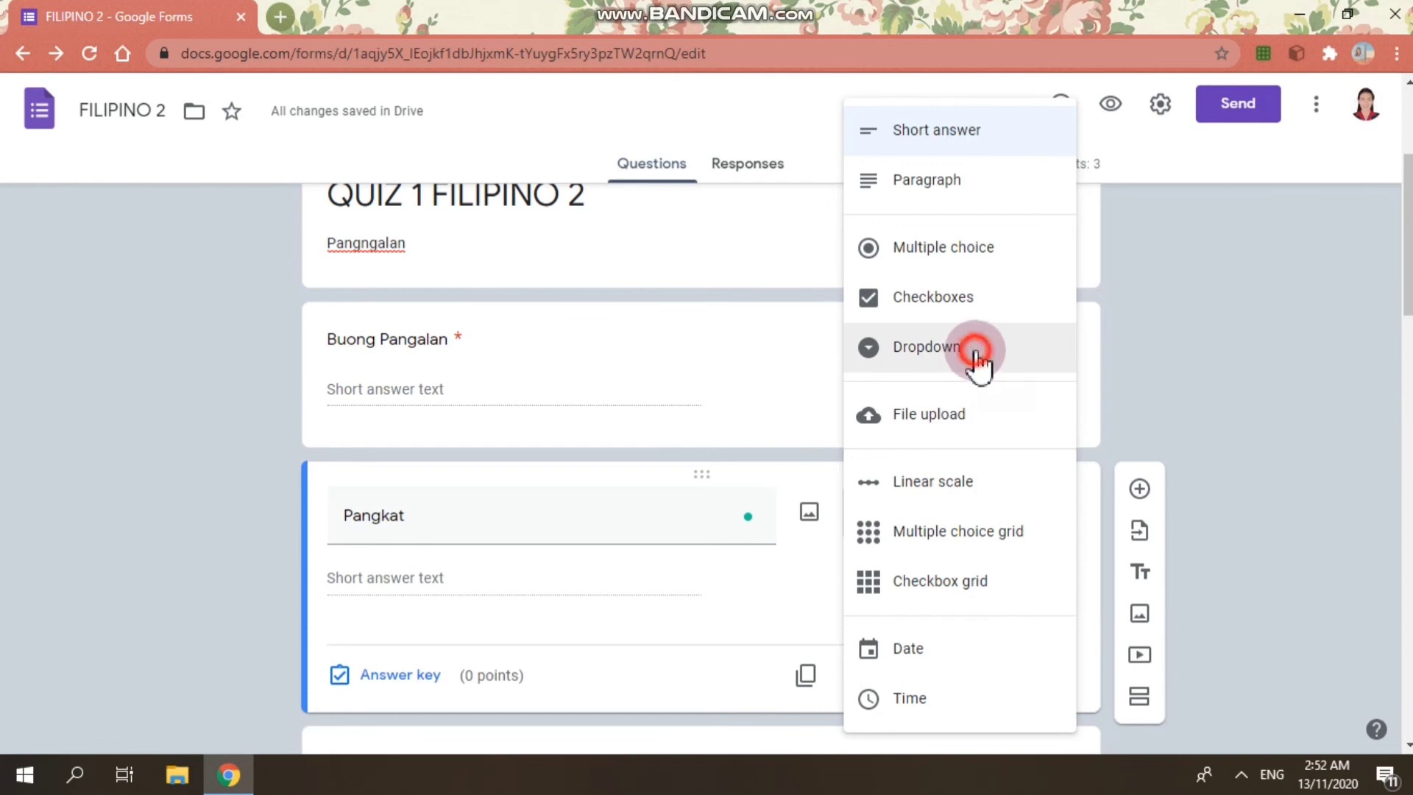
Enter Rizal, Mabini and Bonifacio as the dropdown options of the "Pangkat" question.
click(441, 579)
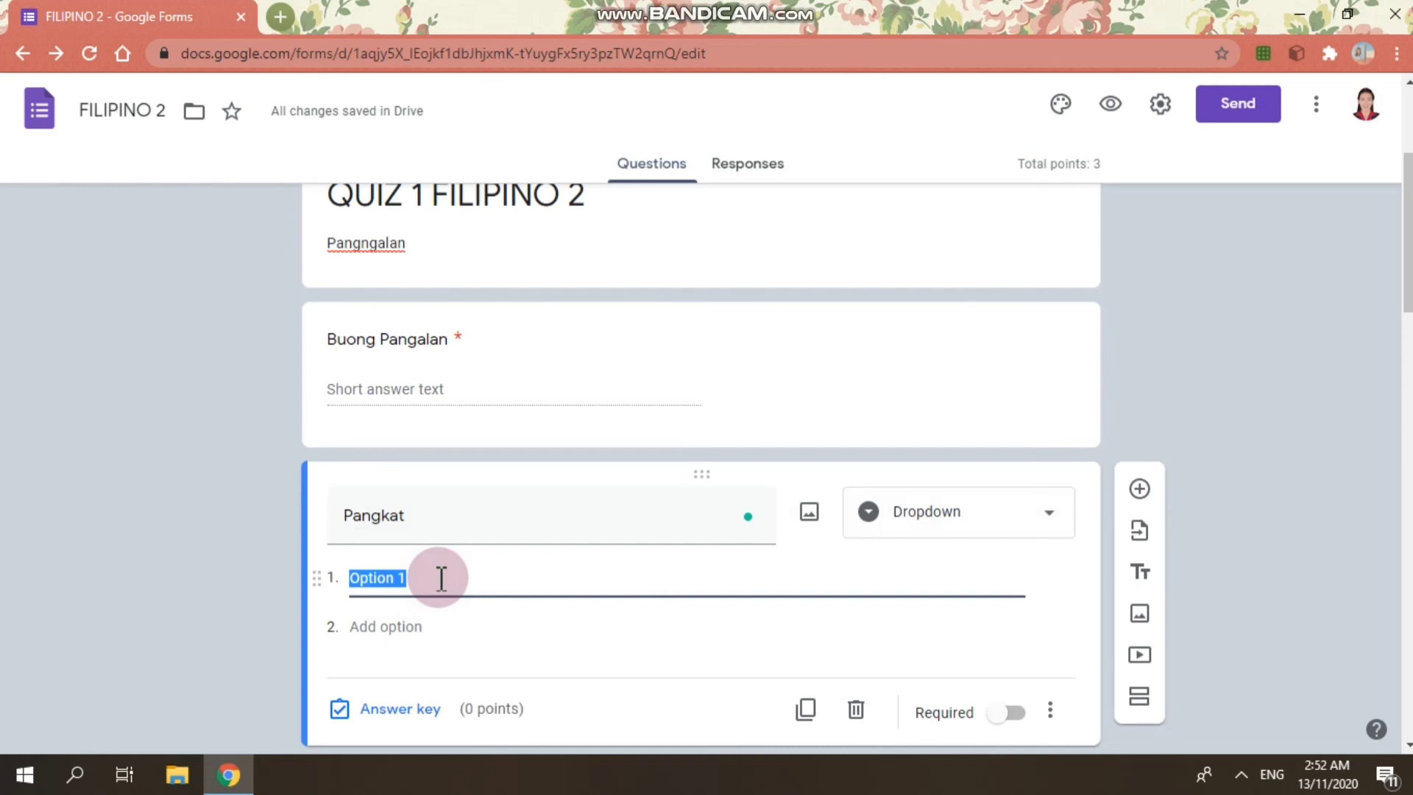
text(Rizal)
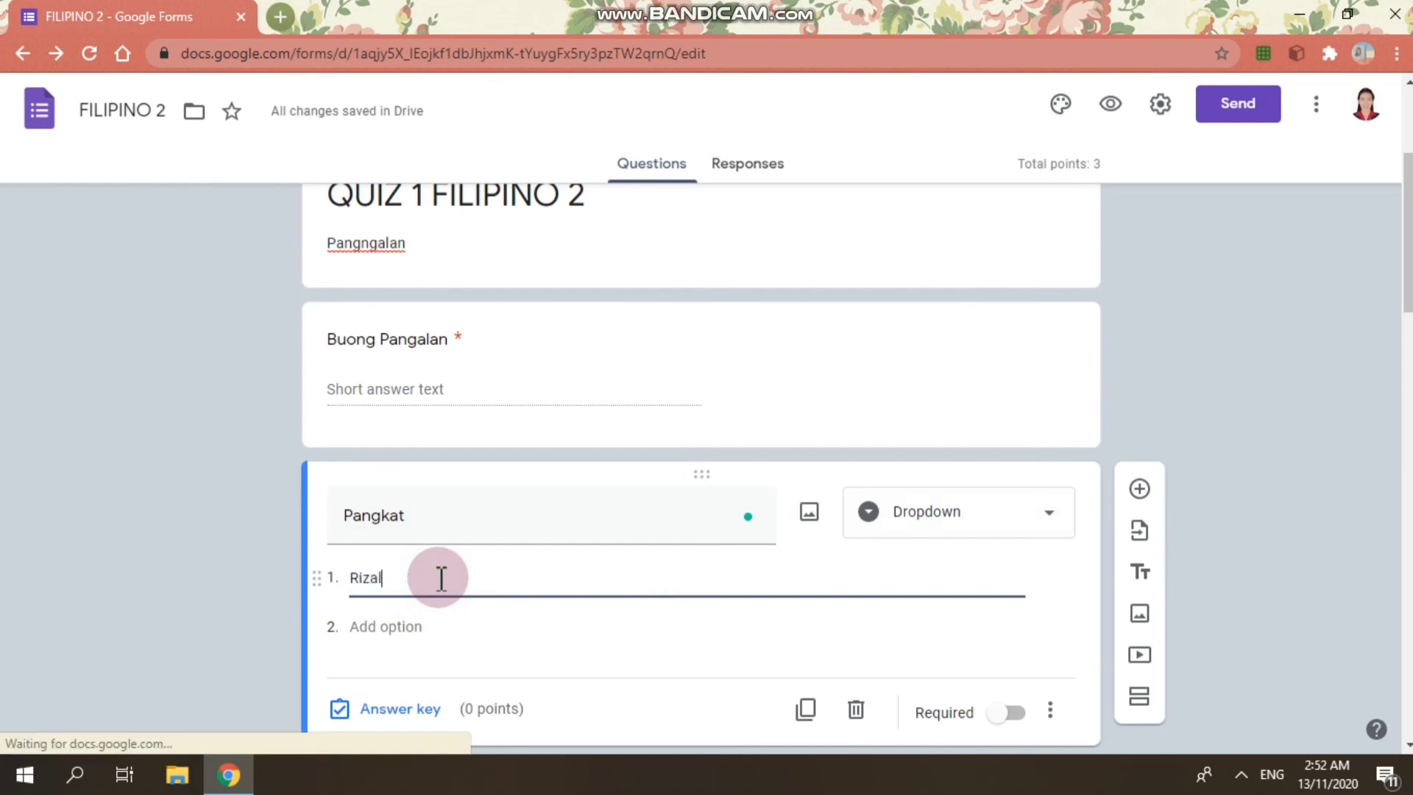
click(405, 632)
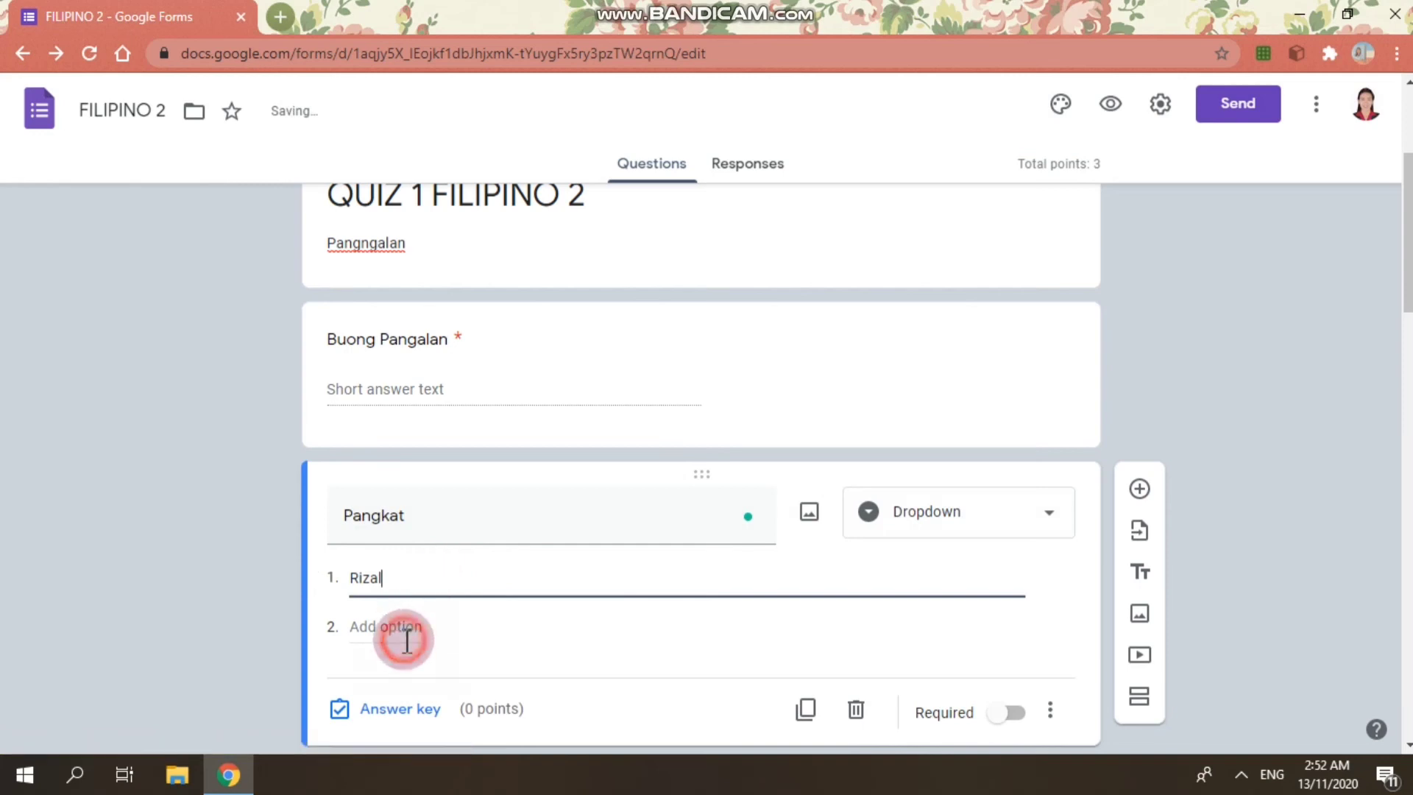
text(Mabini)
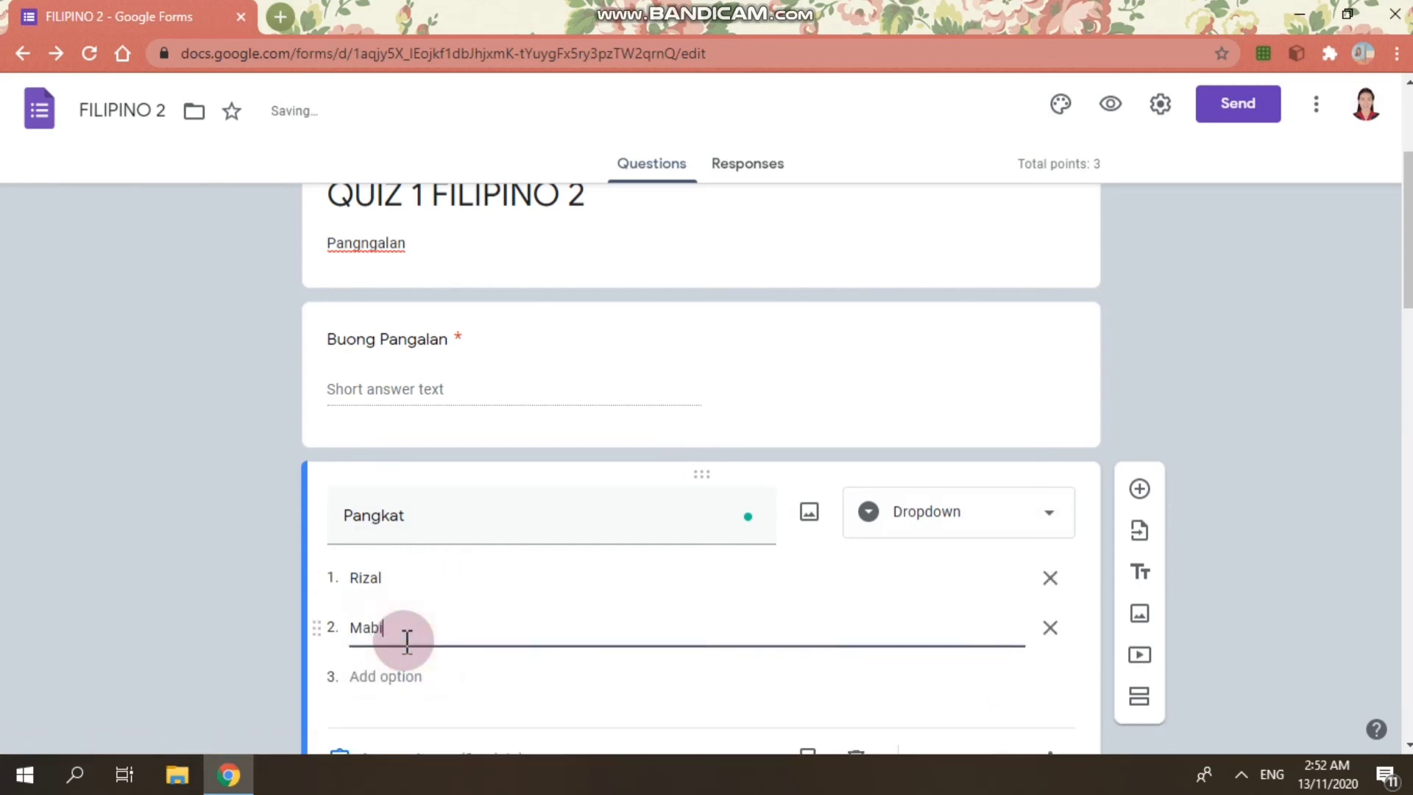
click(410, 674)
text(Bonifacio)
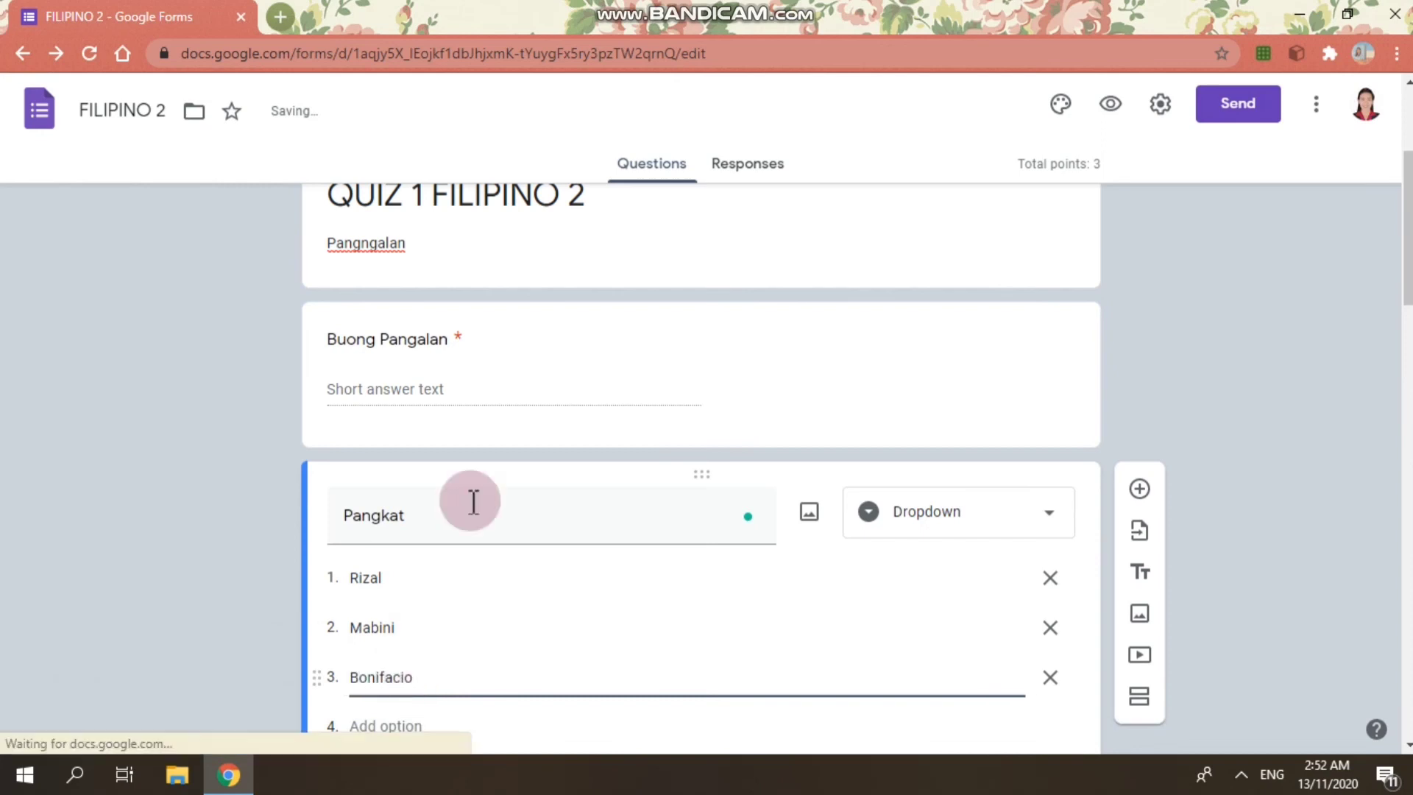
click(1301, 370)
Make the "Pangkat" question required.
scroll(1301, 365, down, 6)
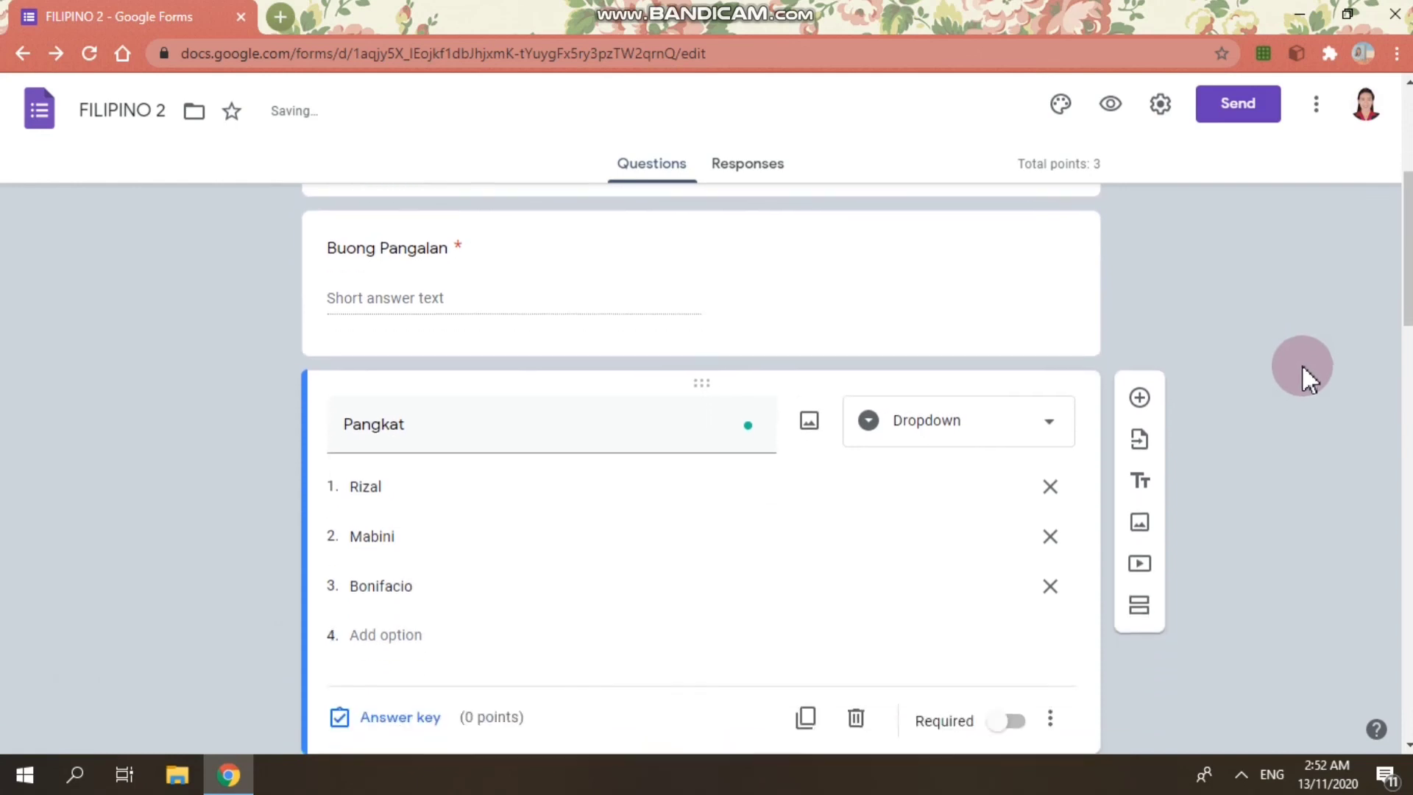
click(1001, 401)
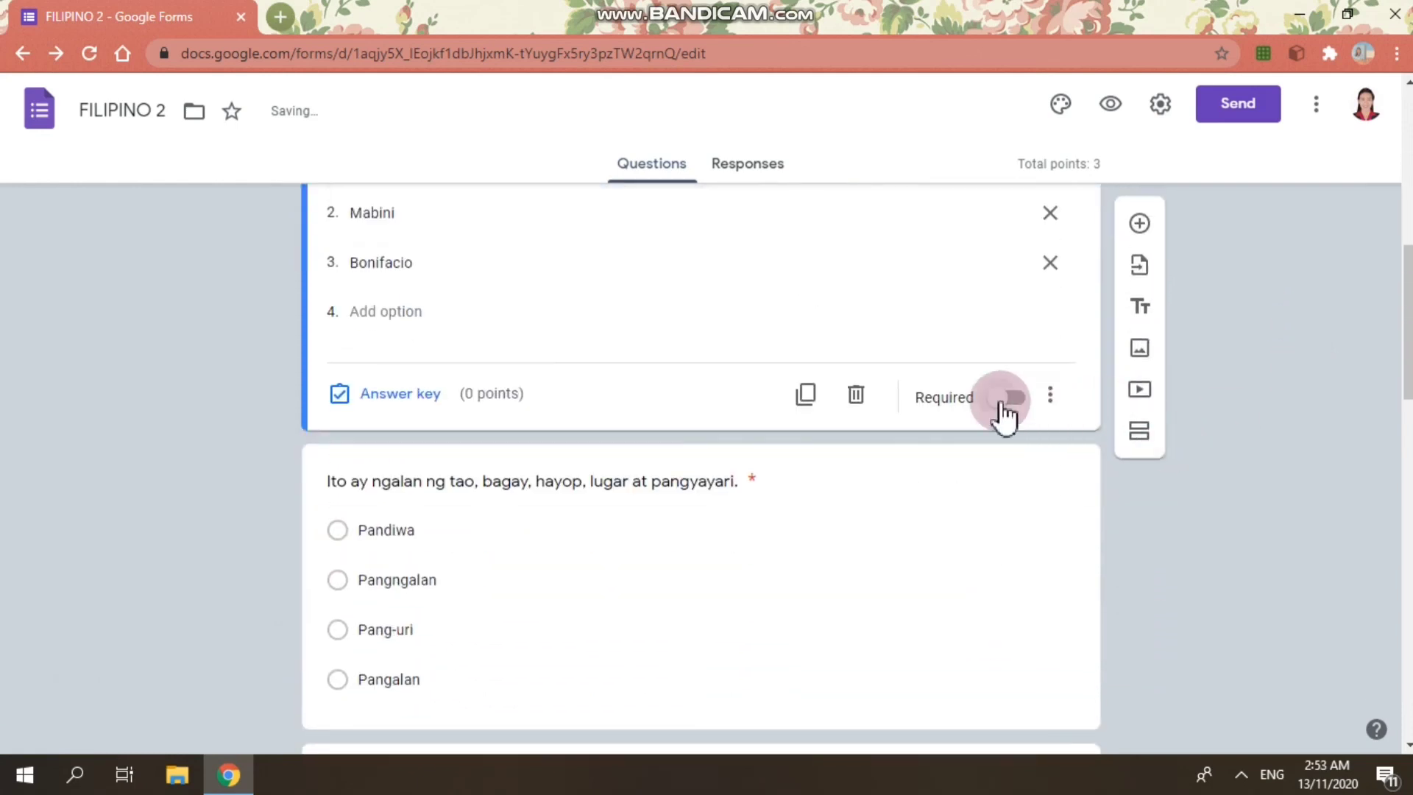
scroll(1207, 408, up, 4)
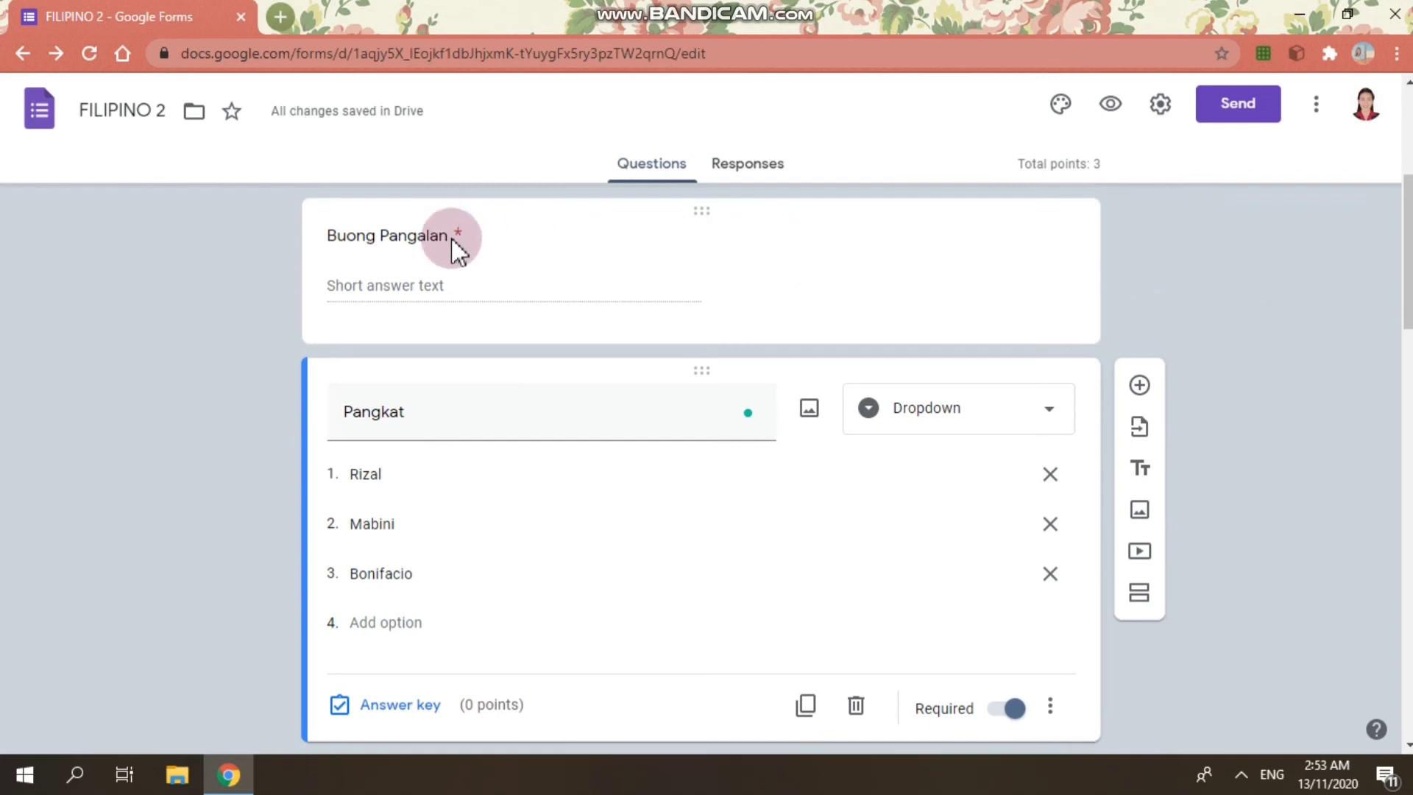
drag(1408, 301, 1408, 298)
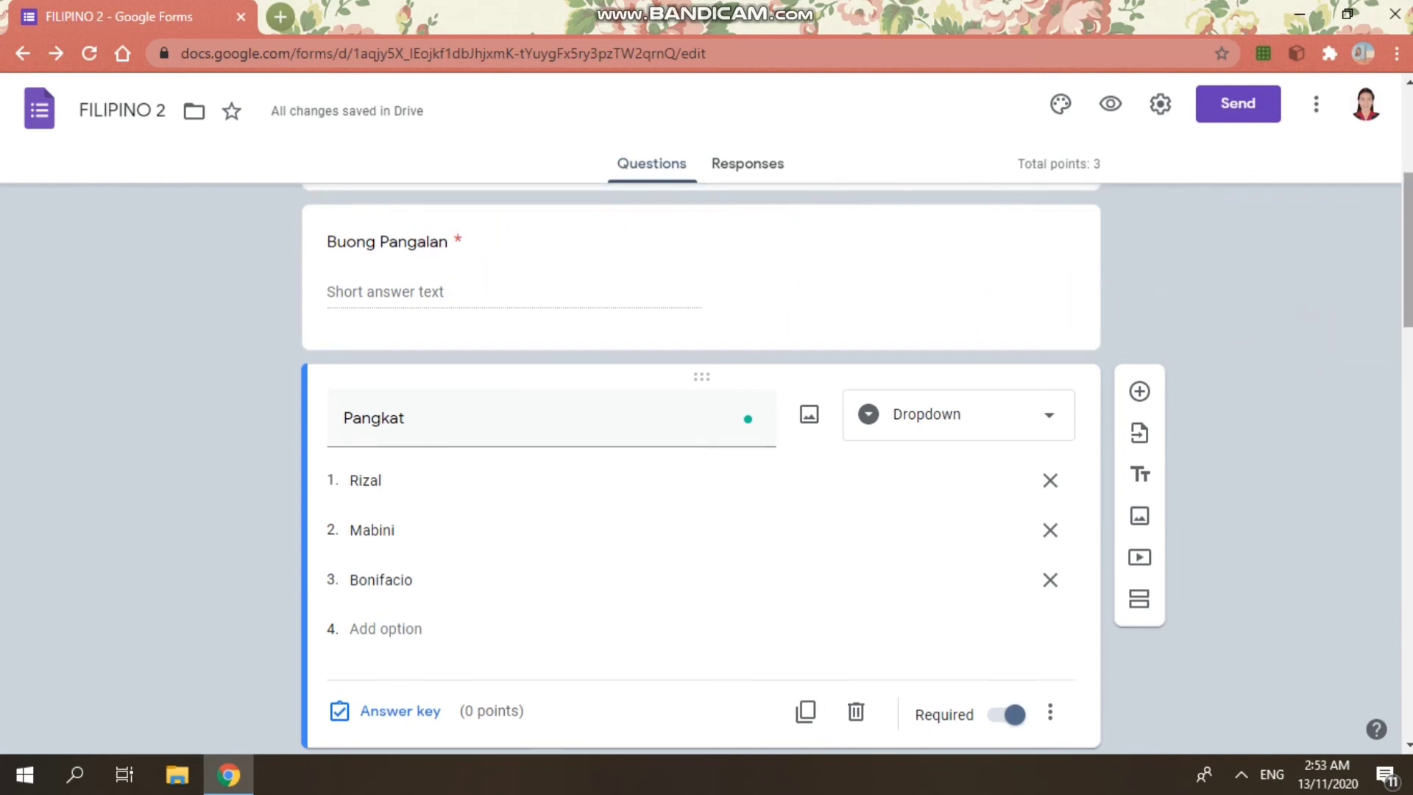
scroll(1225, 374, up, 5)
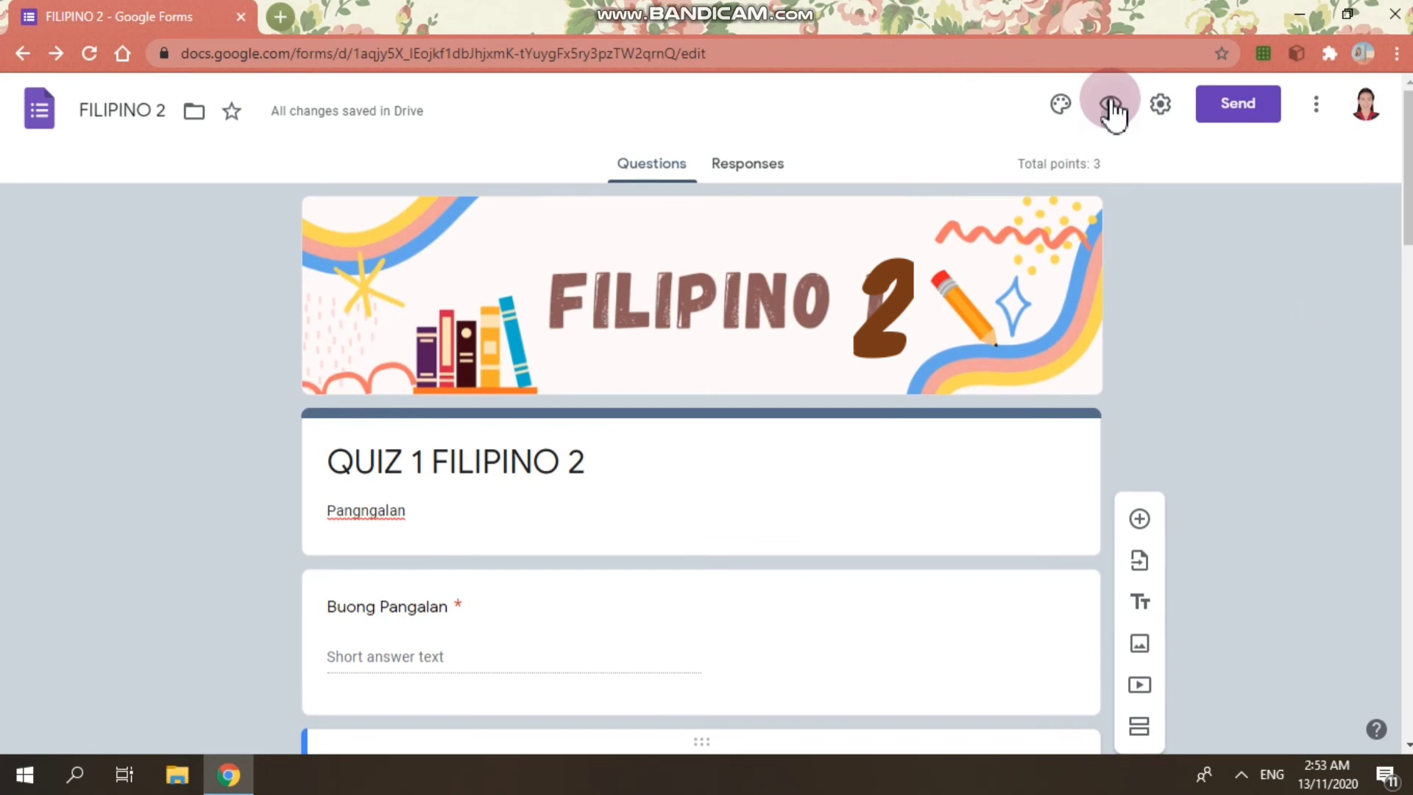
Preview the quiz as respondents see it, look through all questions down to Submit, and close the preview.
click(1111, 109)
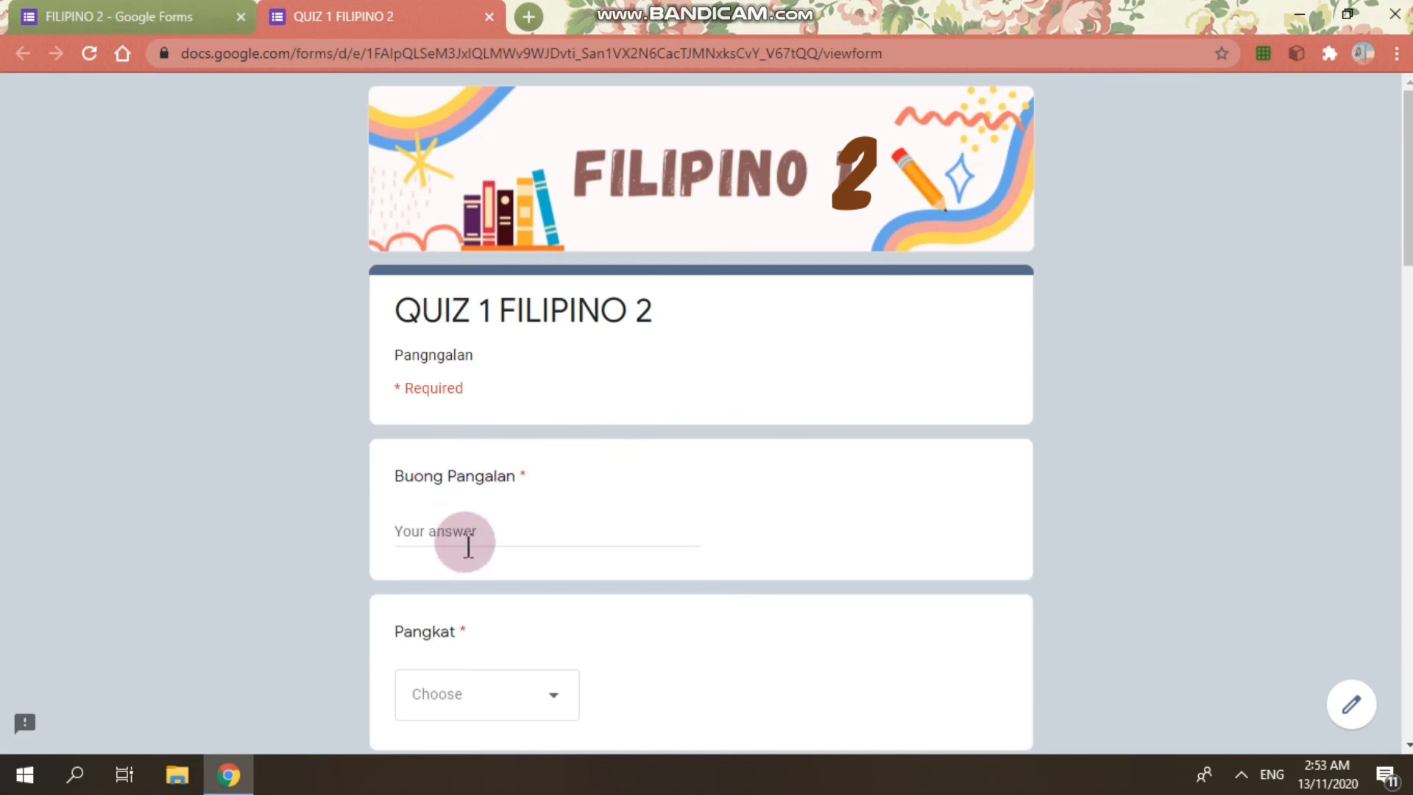
scroll(867, 285, down, 10)
scroll(938, 286, down, 10)
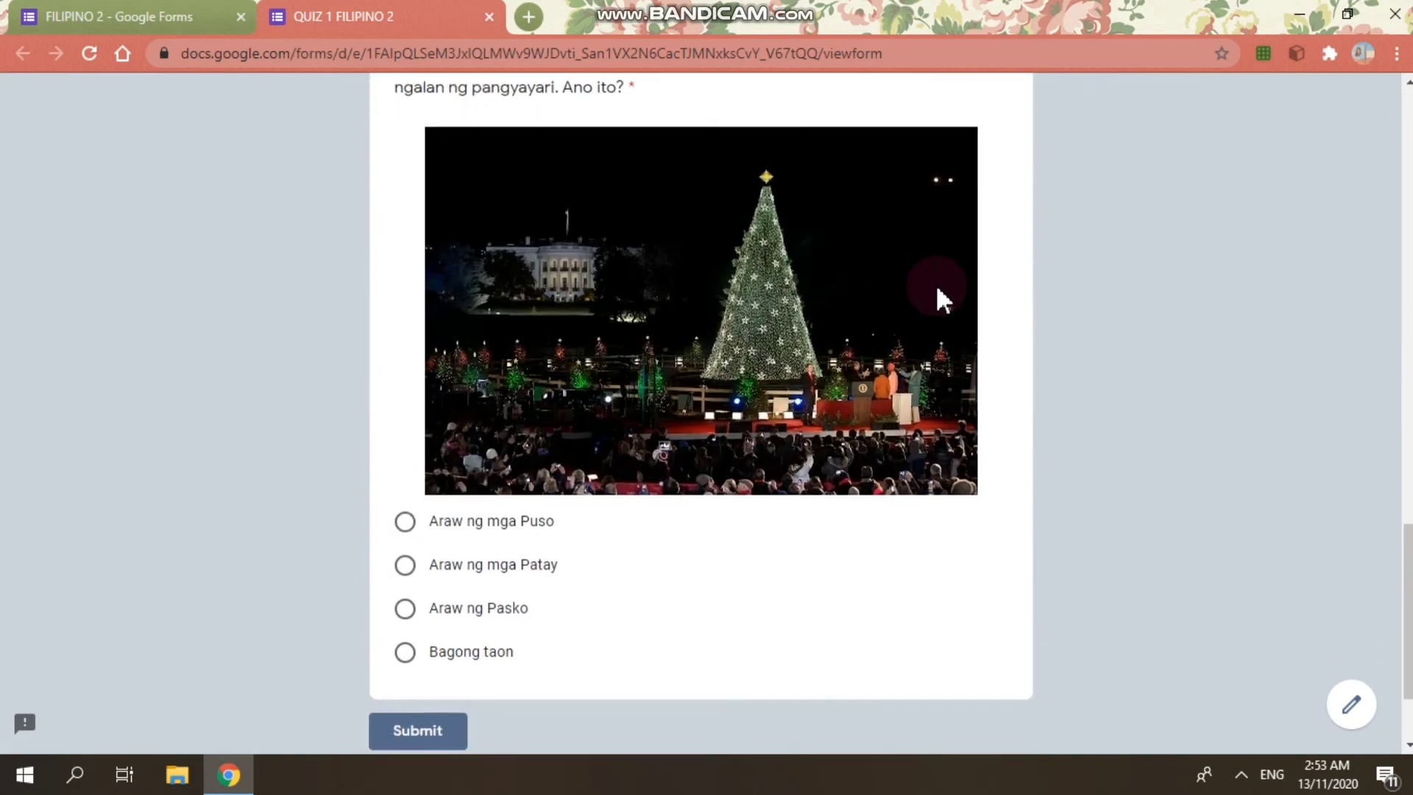
scroll(1109, 426, up, 20)
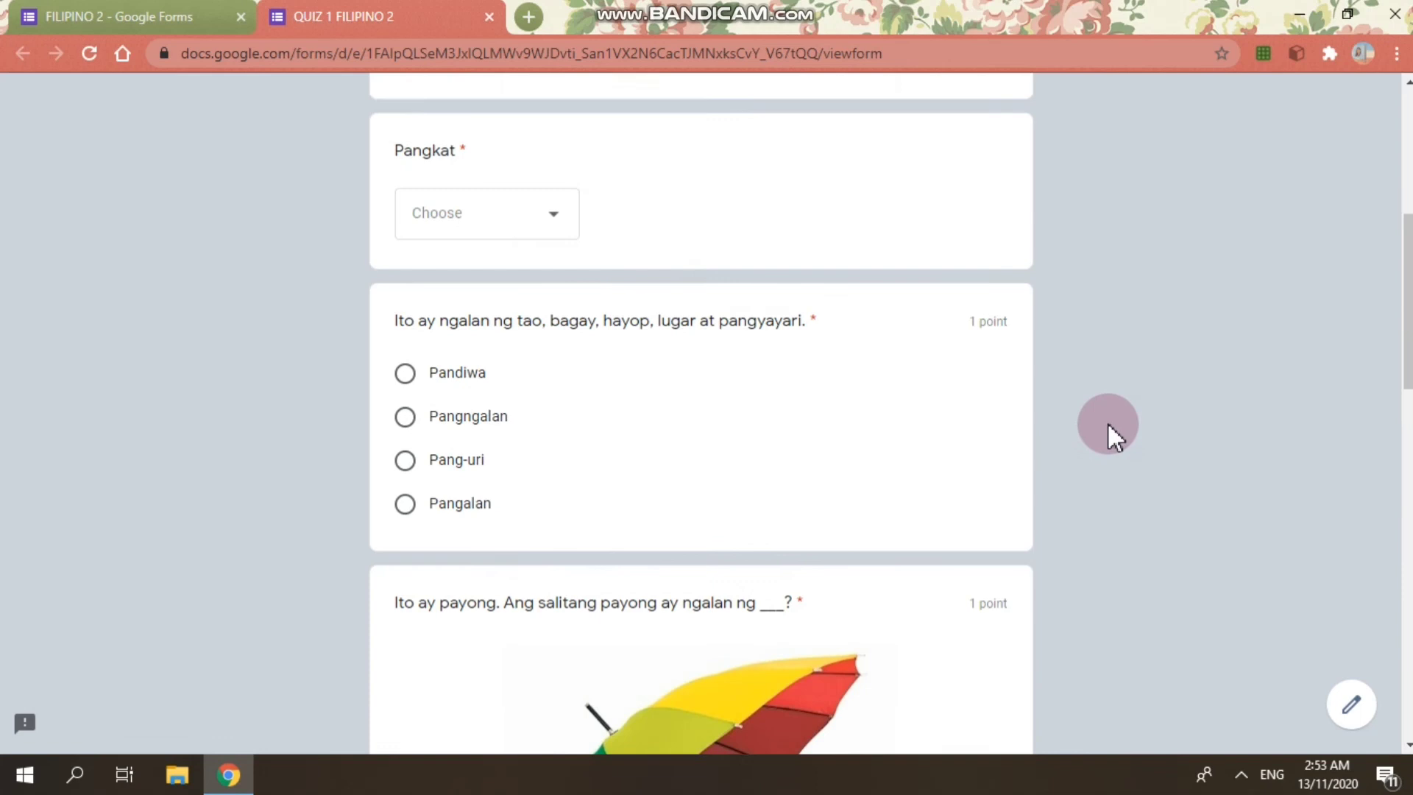
scroll(1105, 381, down, 20)
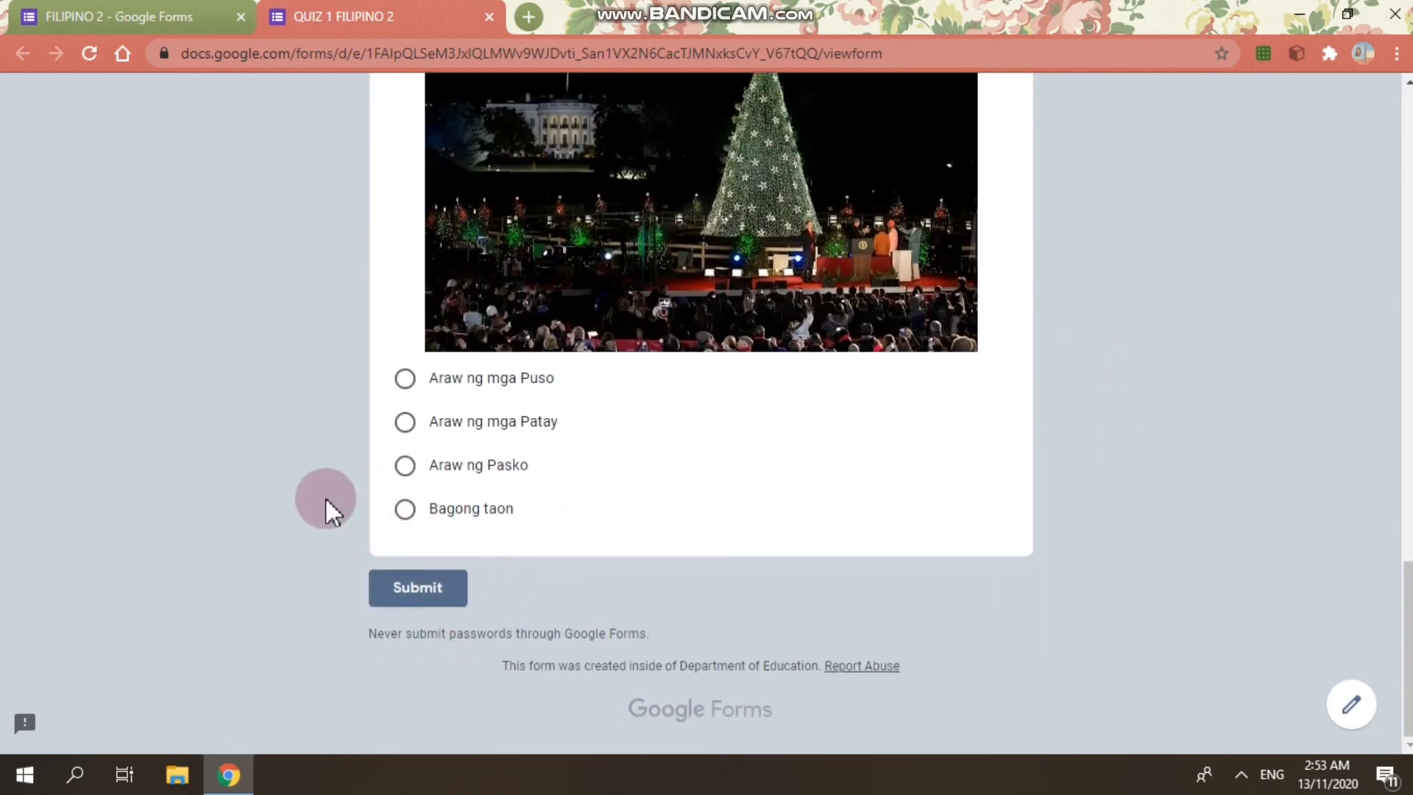
scroll(281, 464, up, 20)
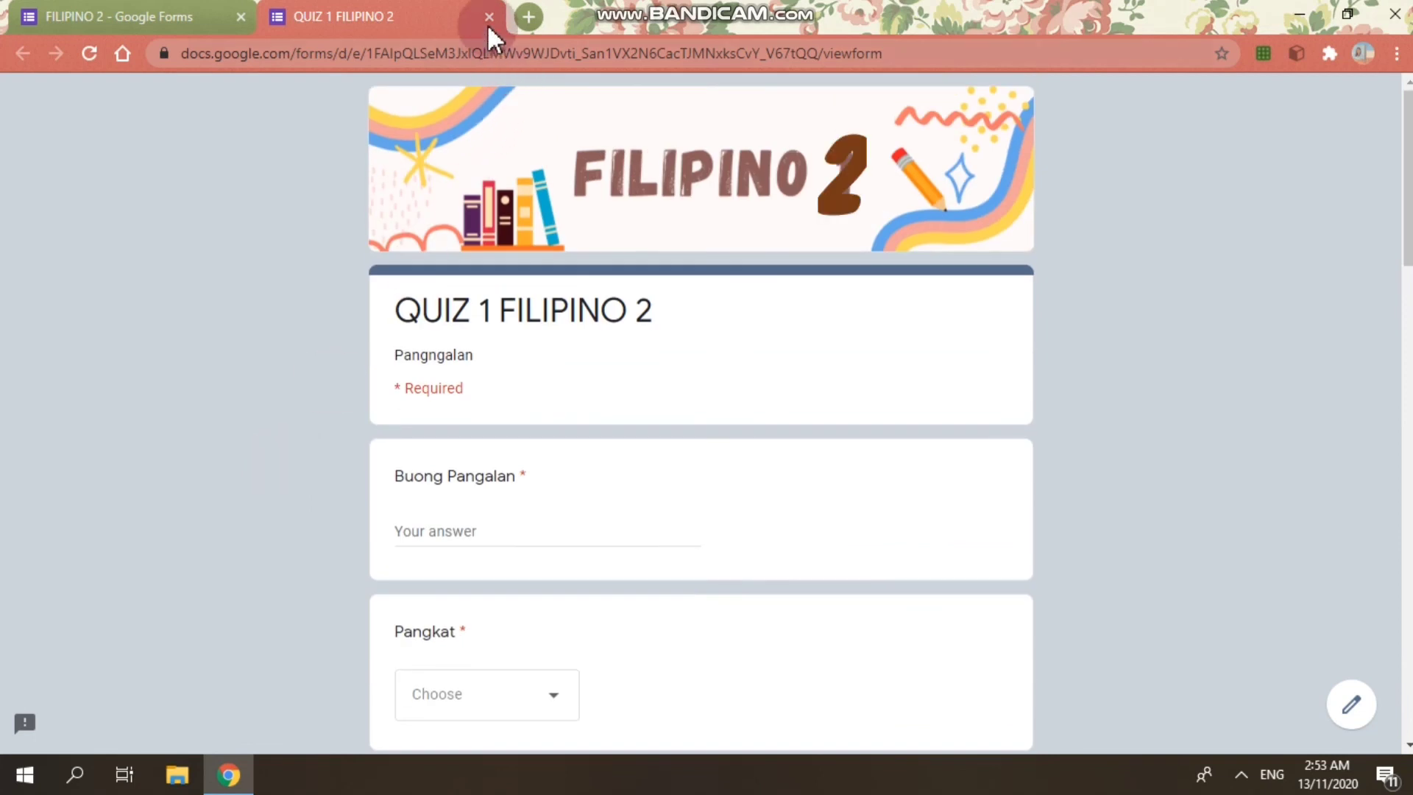
click(489, 17)
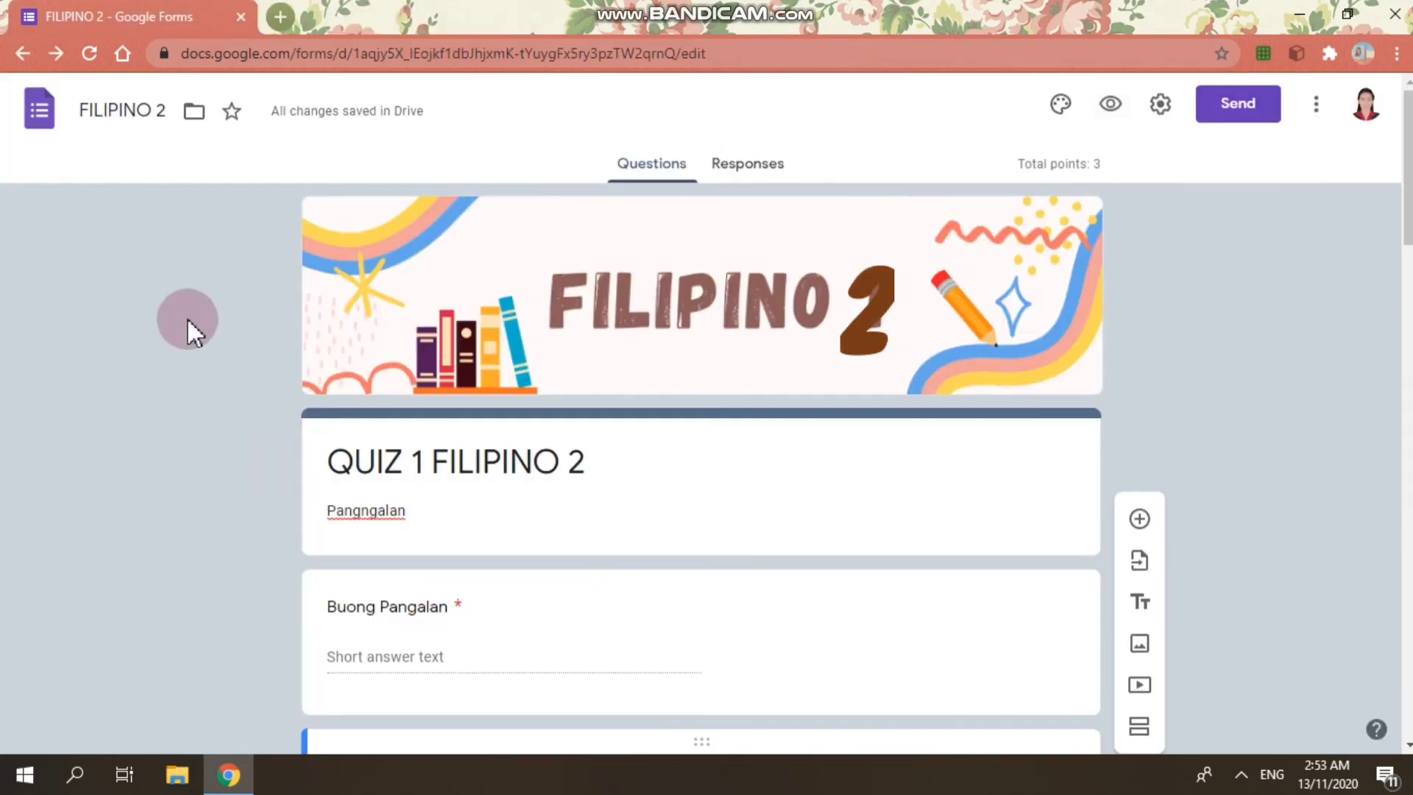
Lift the form's sign-in restriction to users in Department of Education and its trusted organizations.
click(1164, 101)
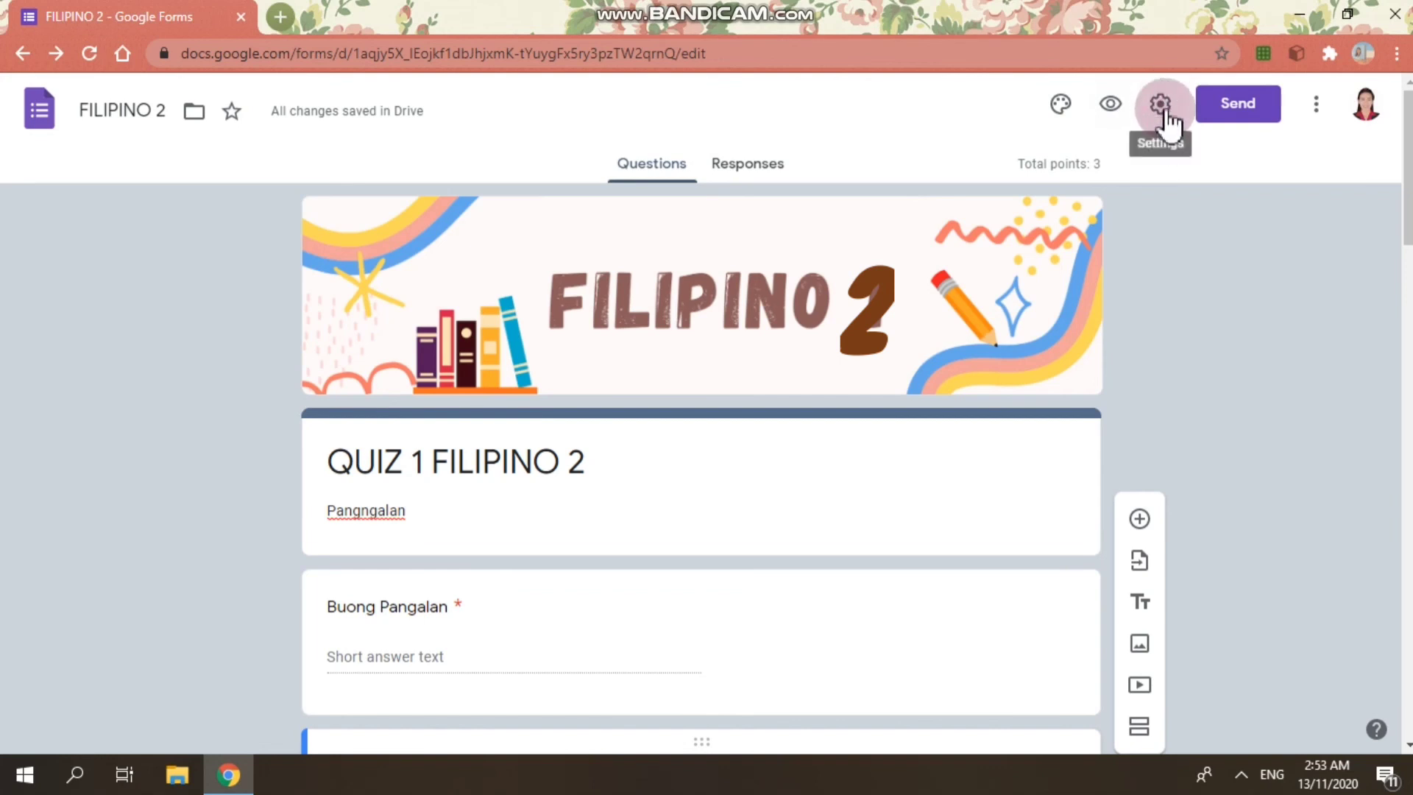
click(1167, 112)
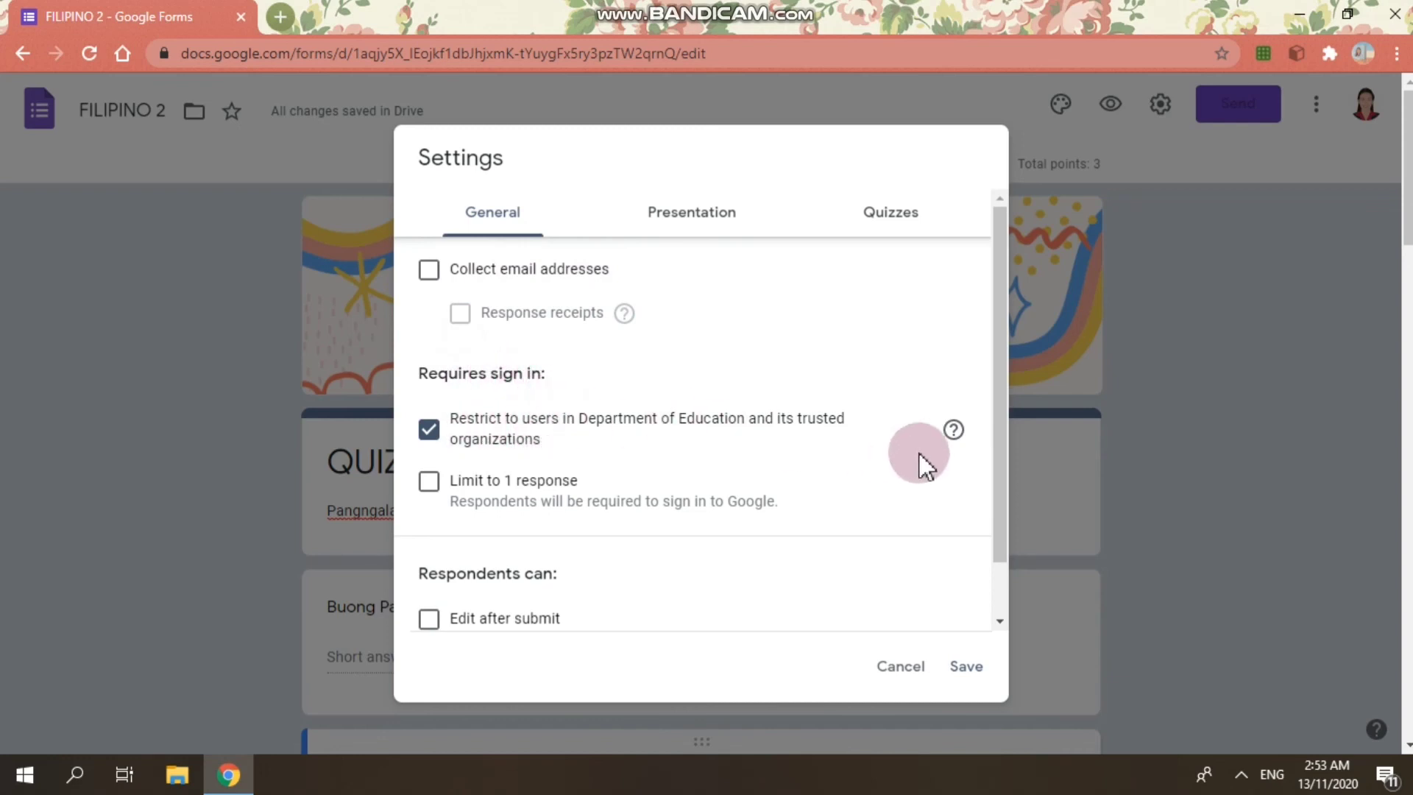
click(428, 434)
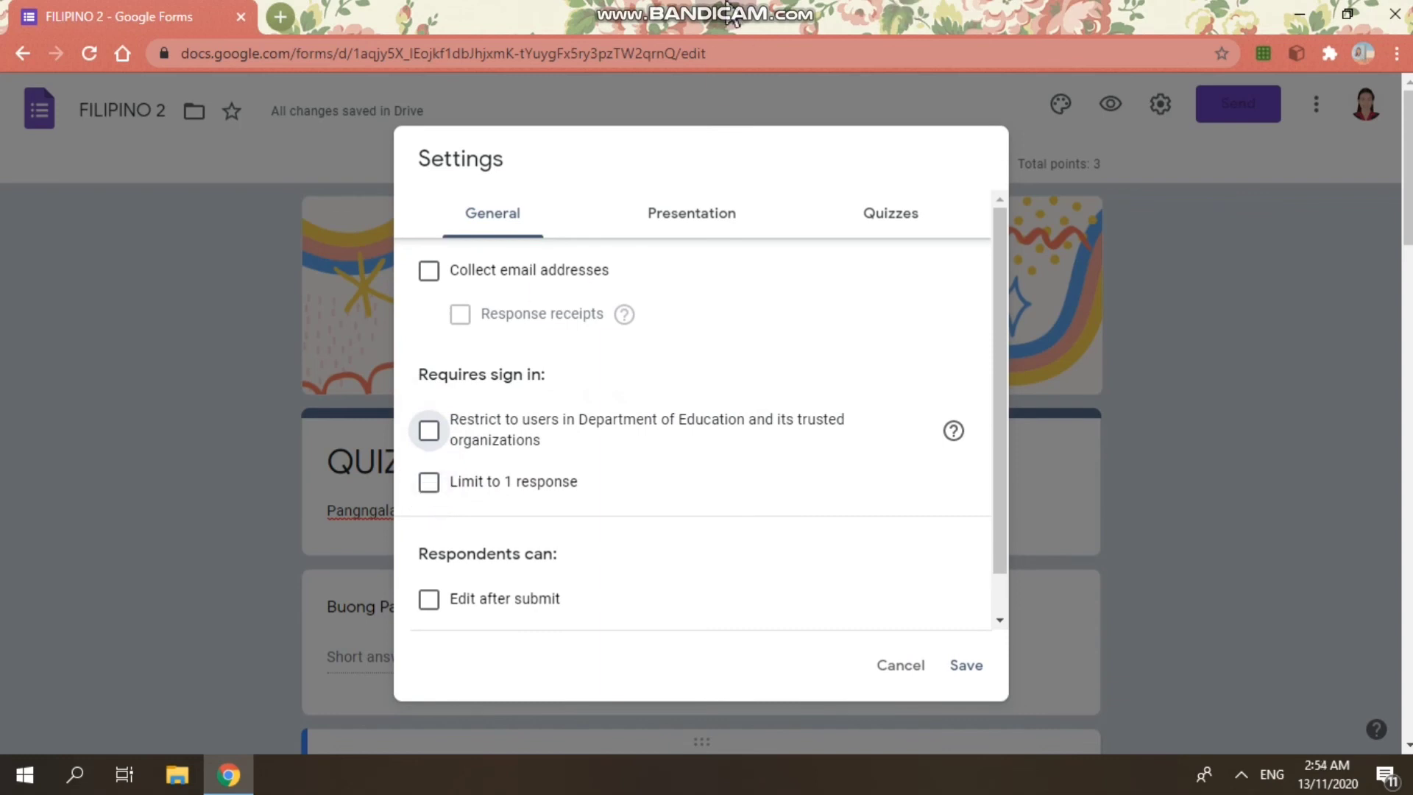
mouse_move(732, 18)
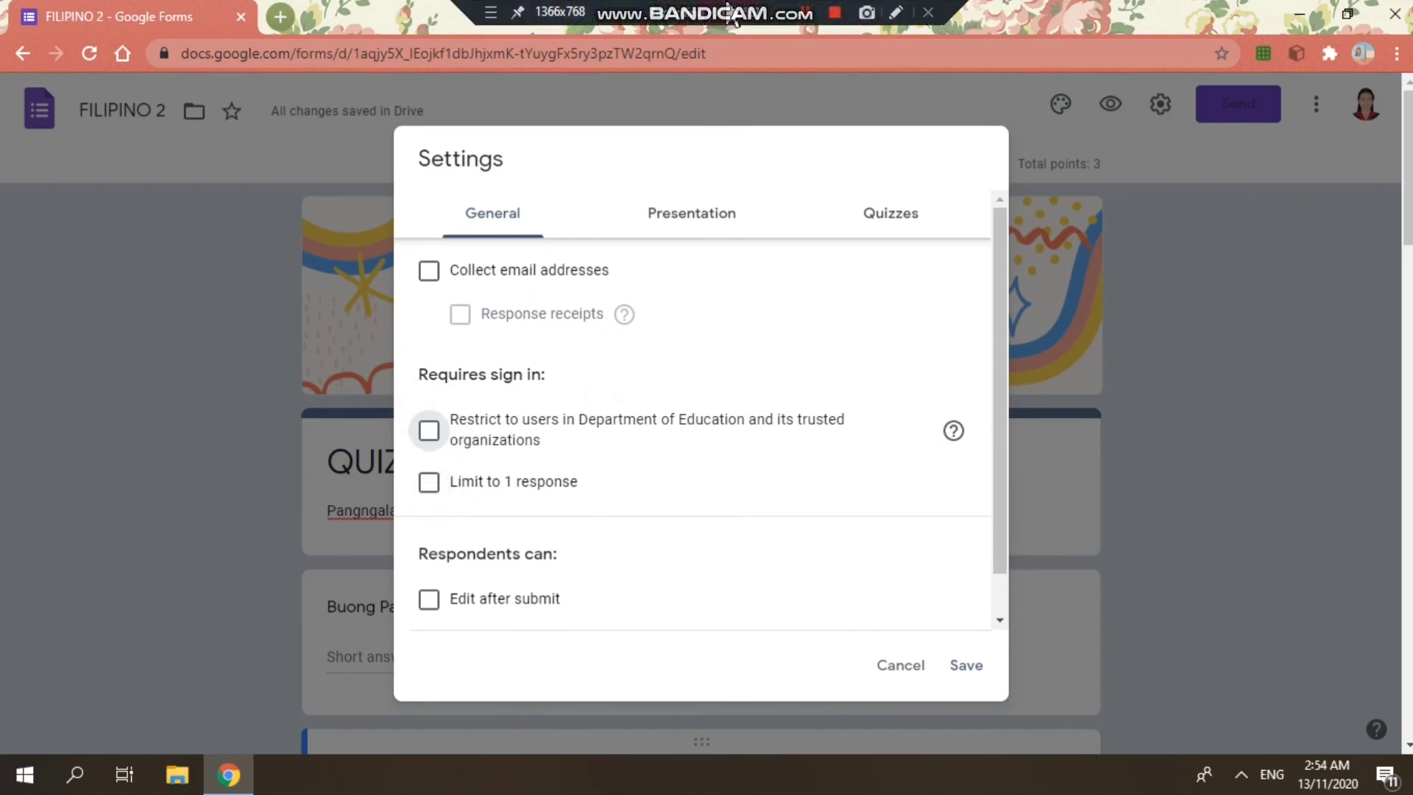
Limit the form to 1 response, let respondents see summary charts and text responses, and save the settings.
click(429, 483)
scroll(867, 467, down, 1)
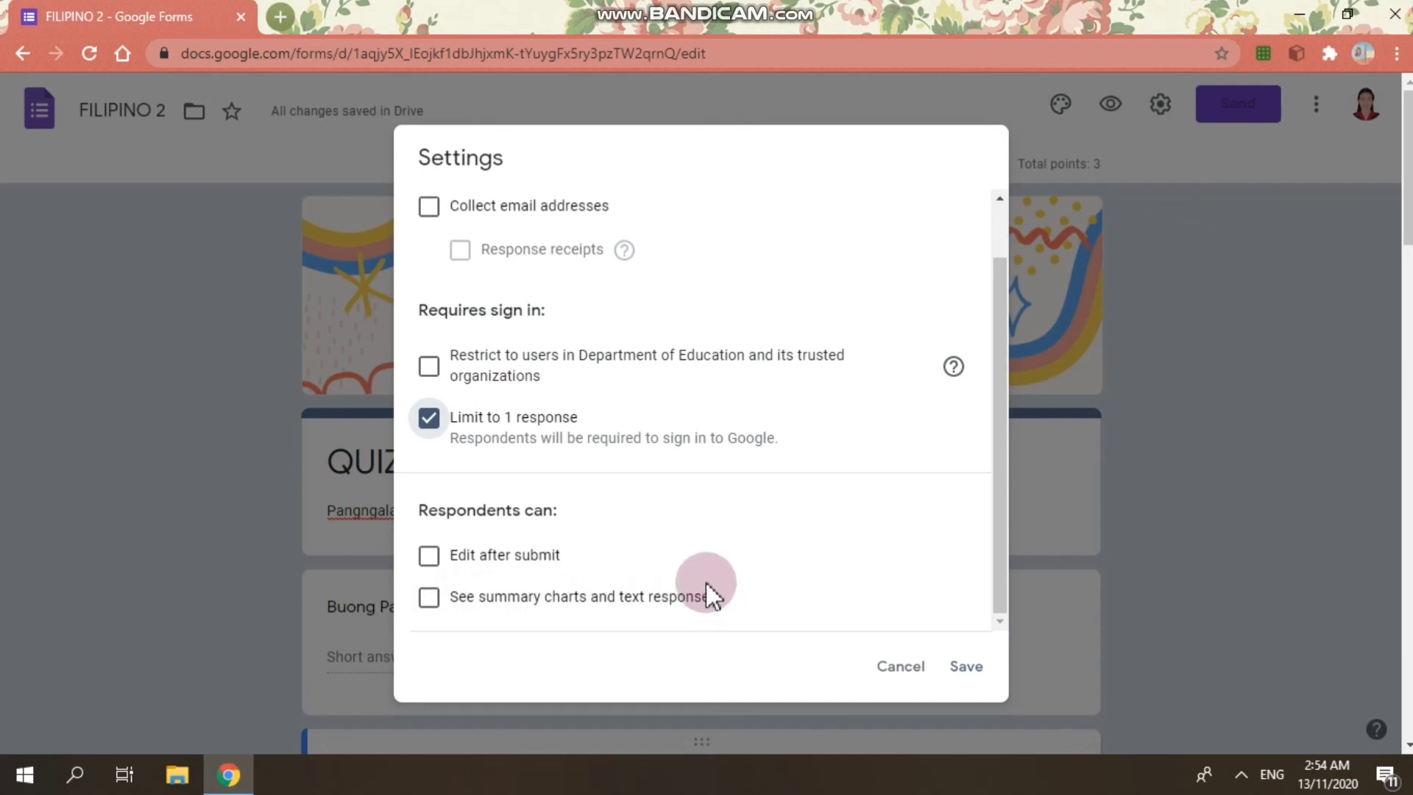
click(431, 600)
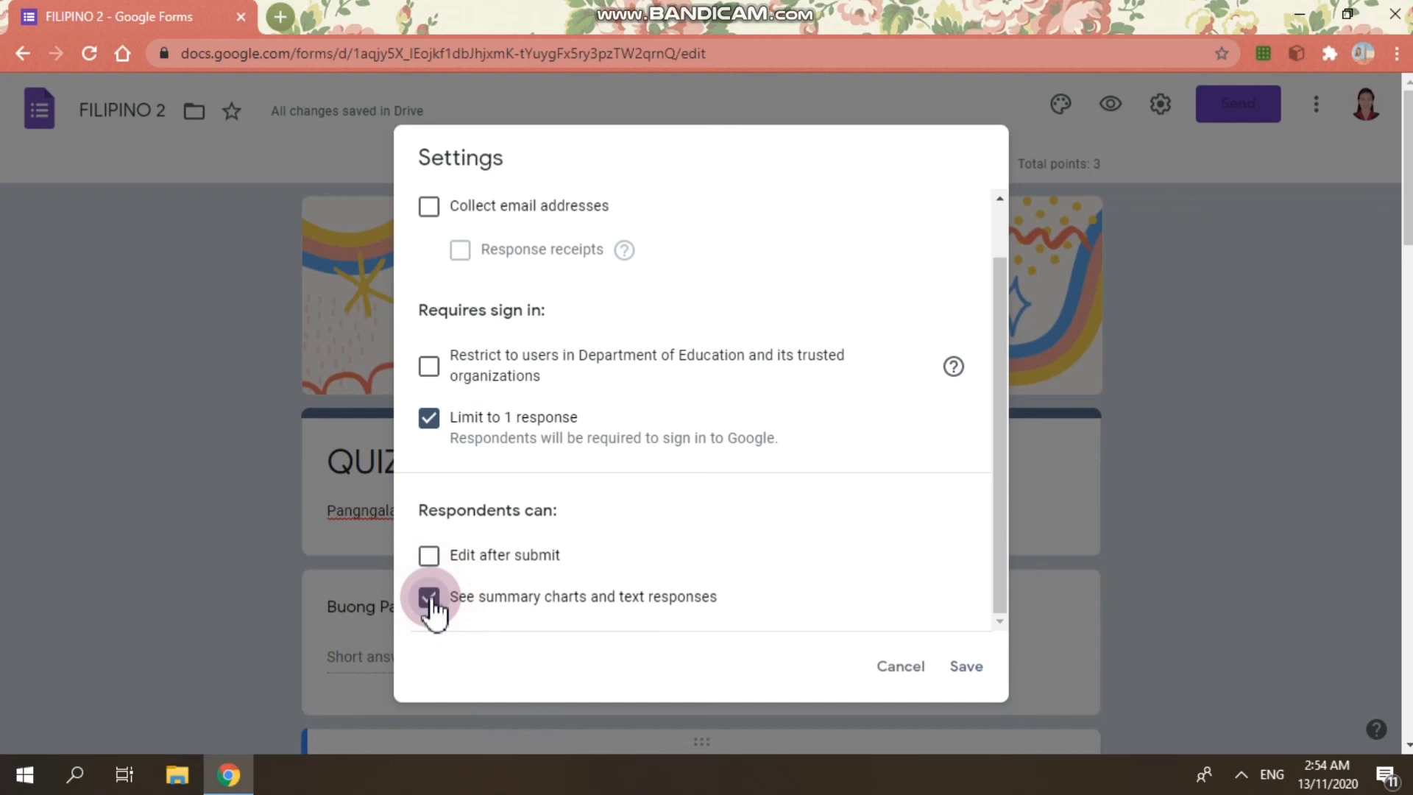
click(966, 666)
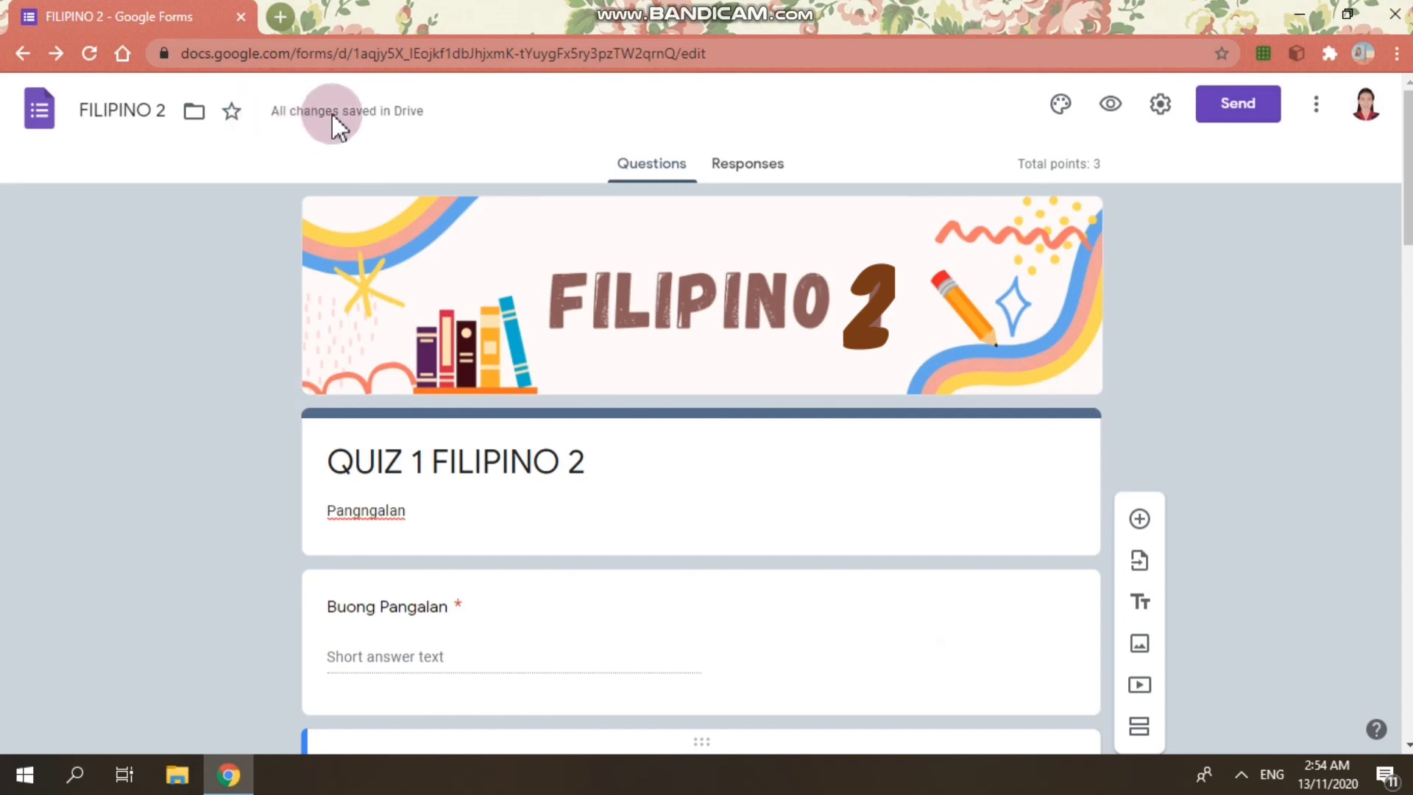
Turn on shuffled question order in the form's presentation settings.
click(1168, 109)
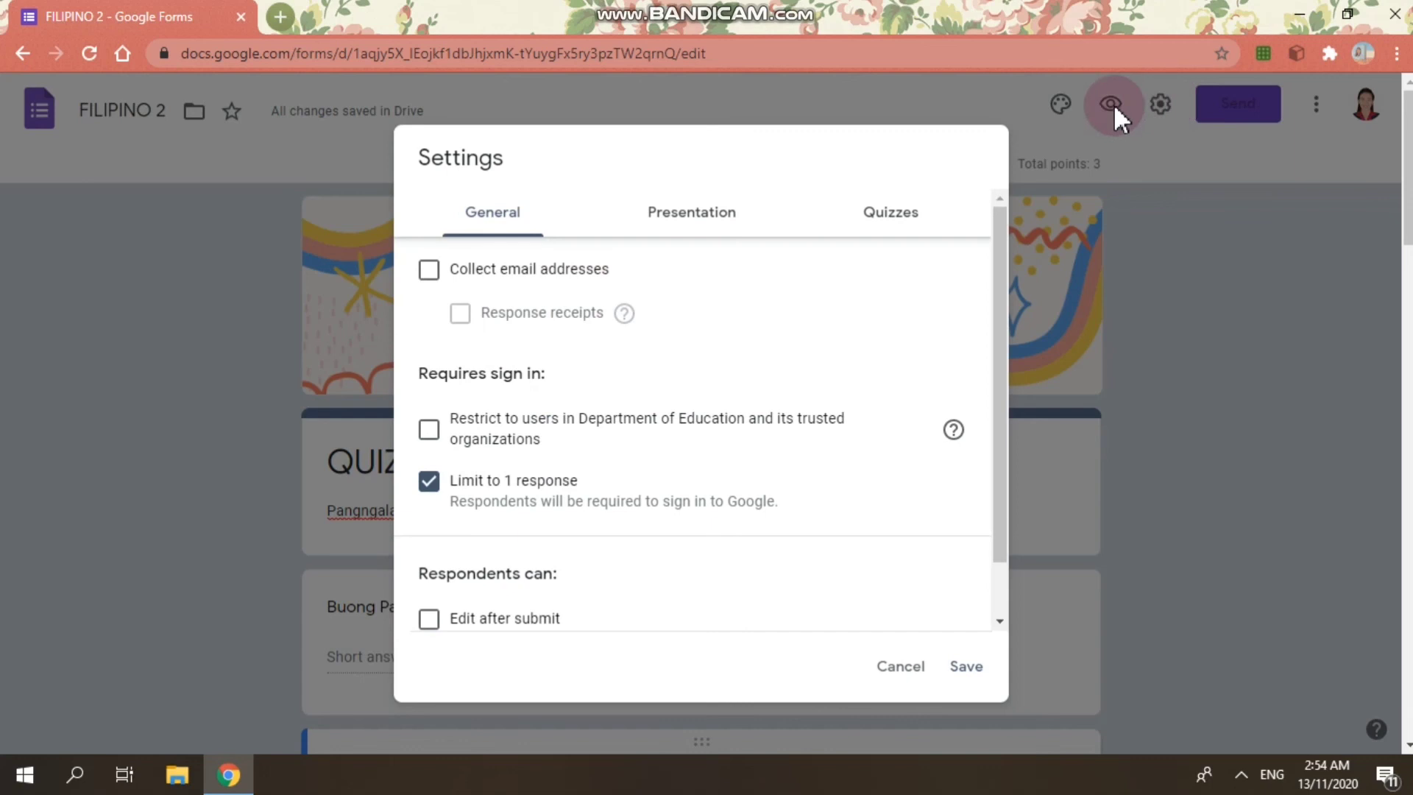
click(673, 222)
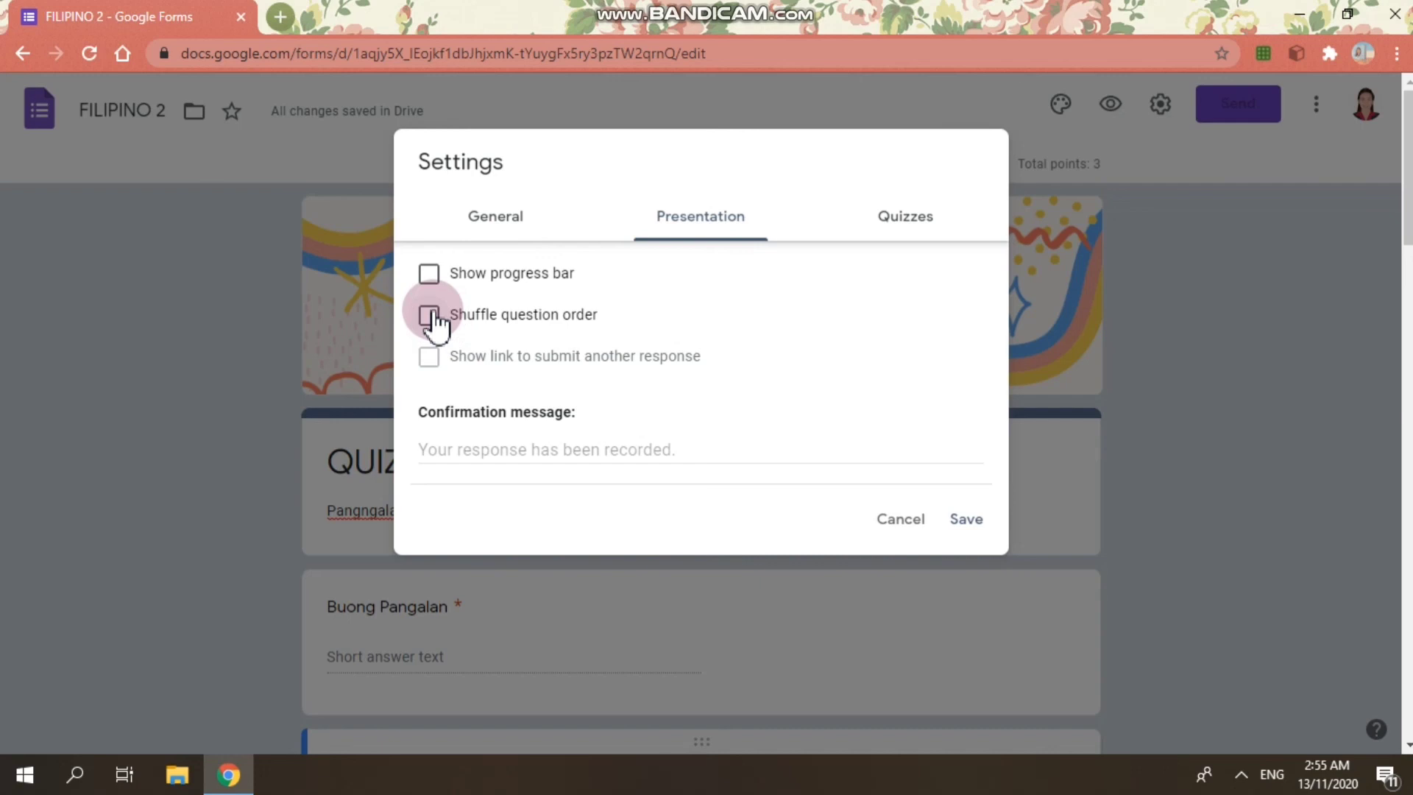
mouse_move(862, 14)
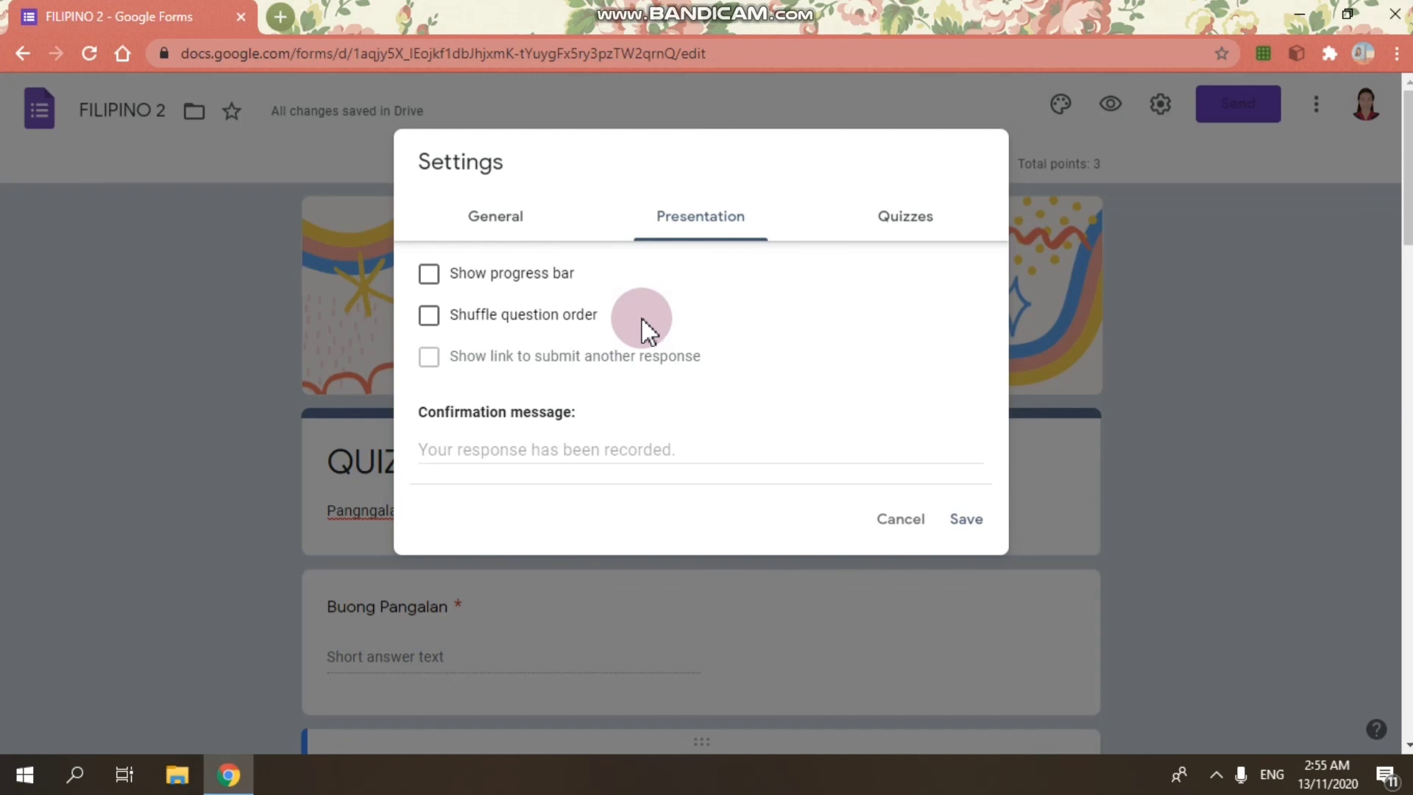
click(430, 316)
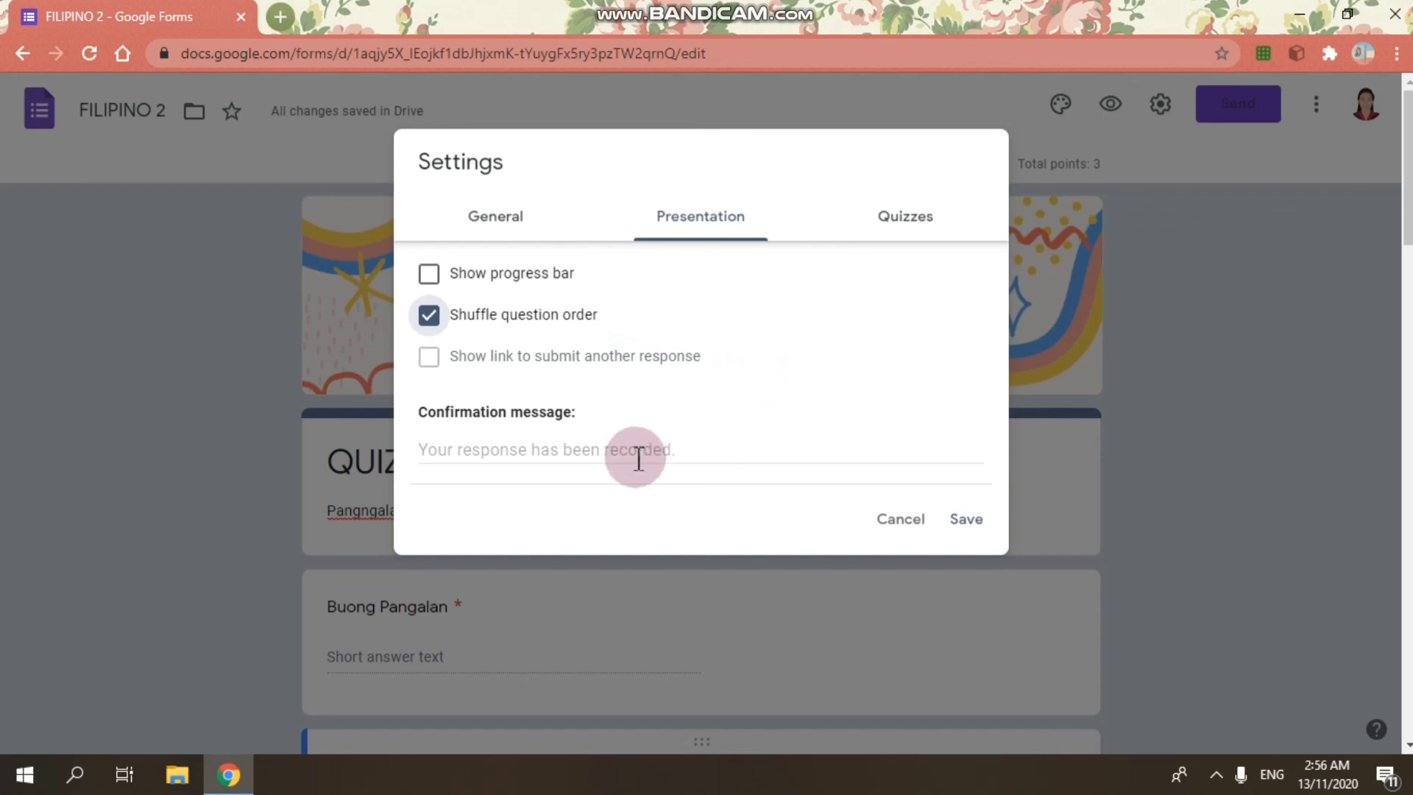
Set the confirmation message to "Magaling! Maraming salamat sa iyong tapat na pagsagot." and save the settings.
click(581, 456)
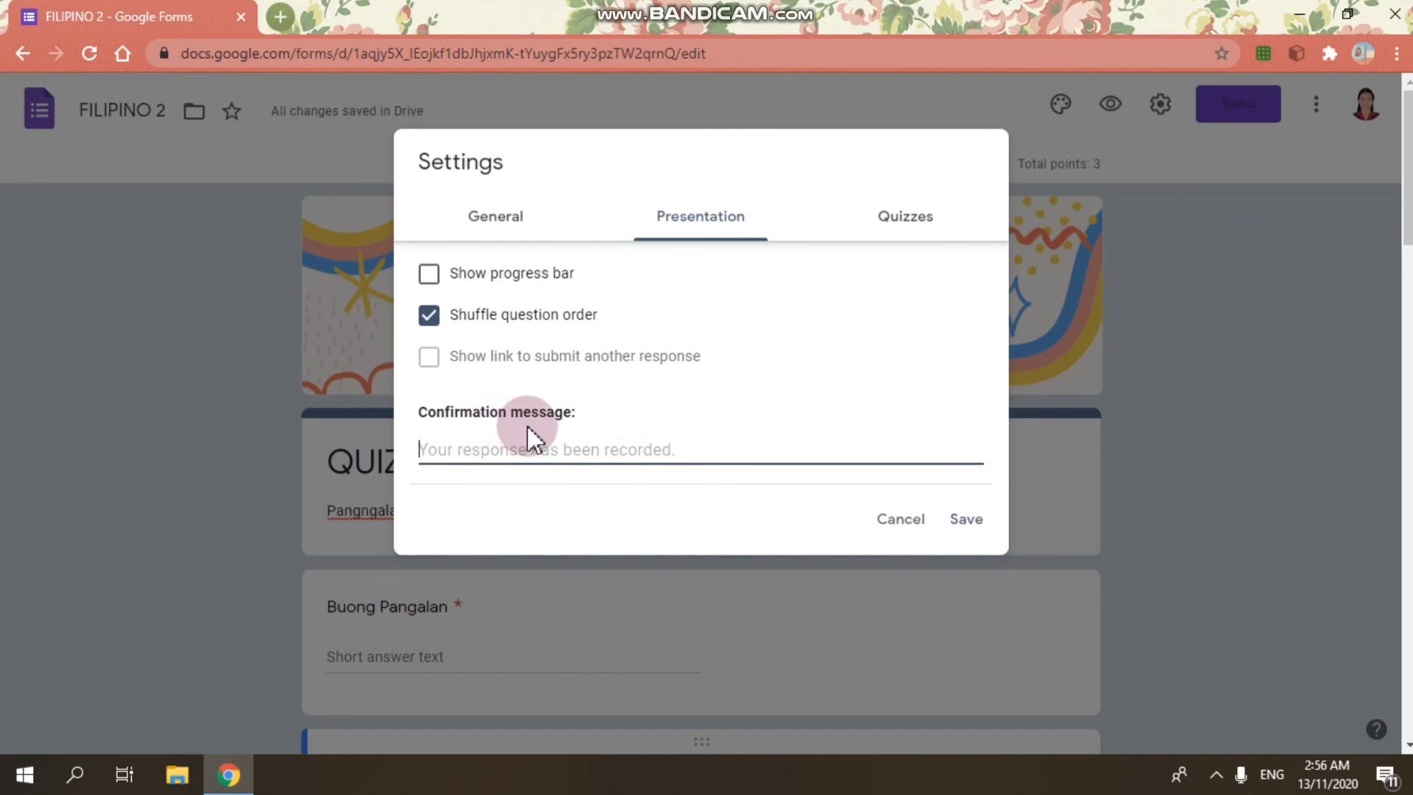
text(M)
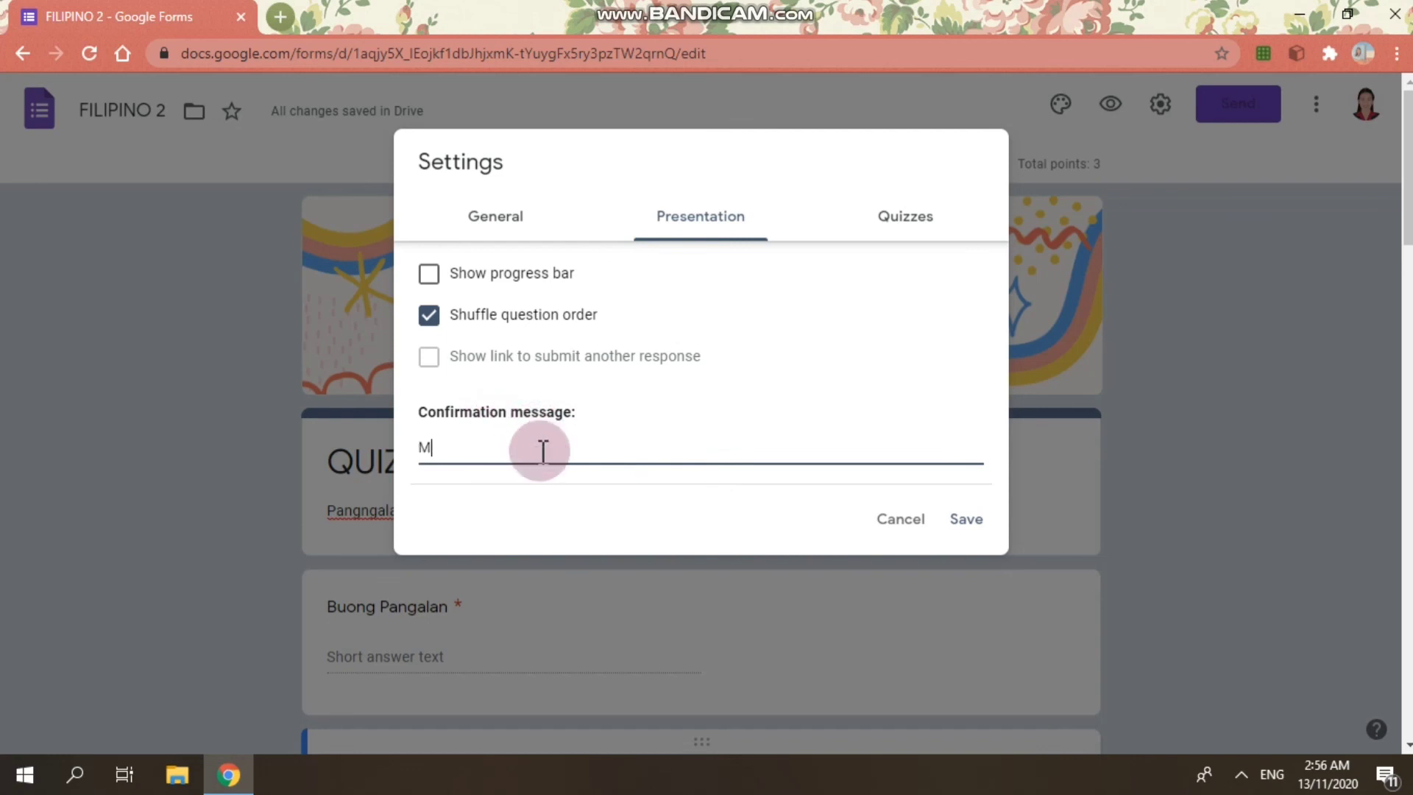
text(agaling! Marami)
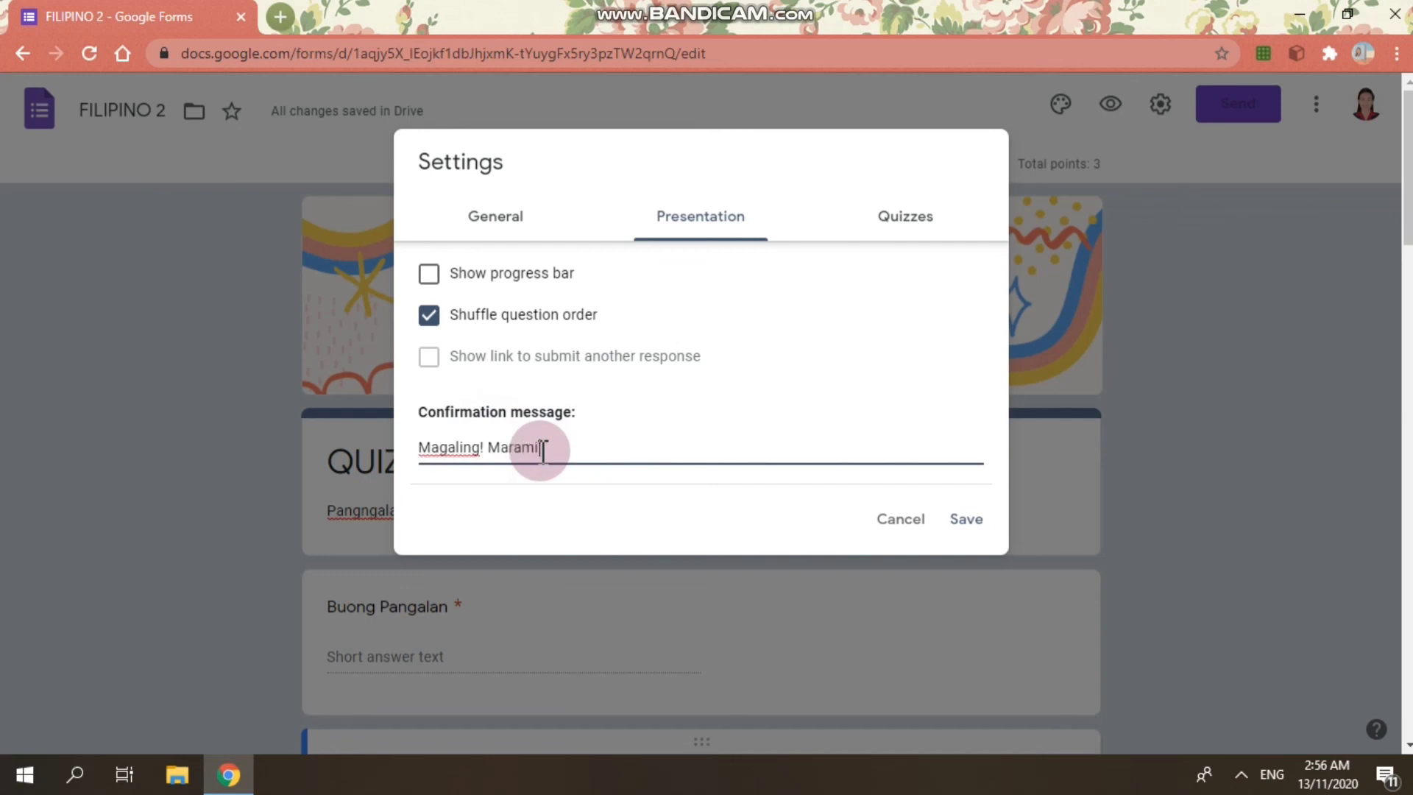
text(ng salamat sa iyong )
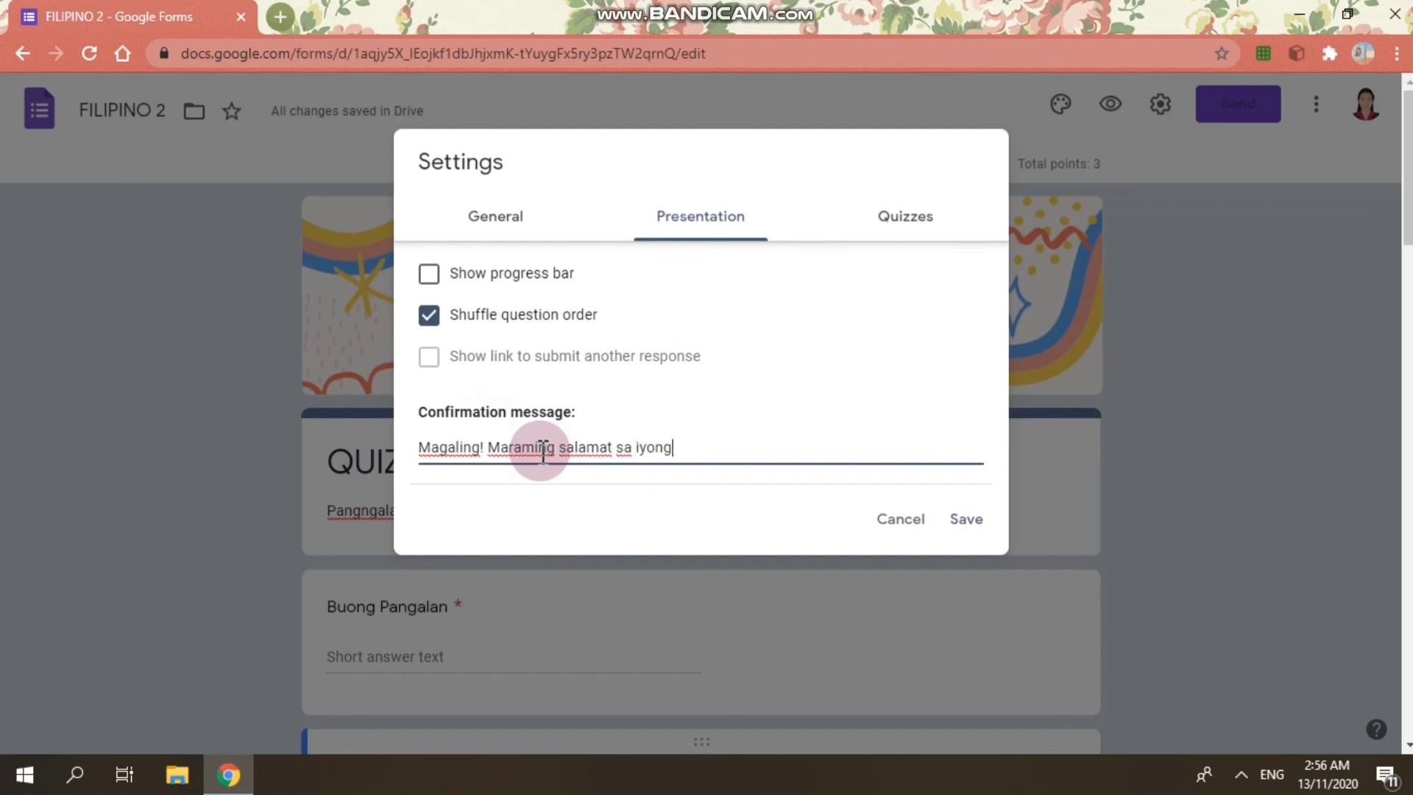
text(tapat na pagsap)
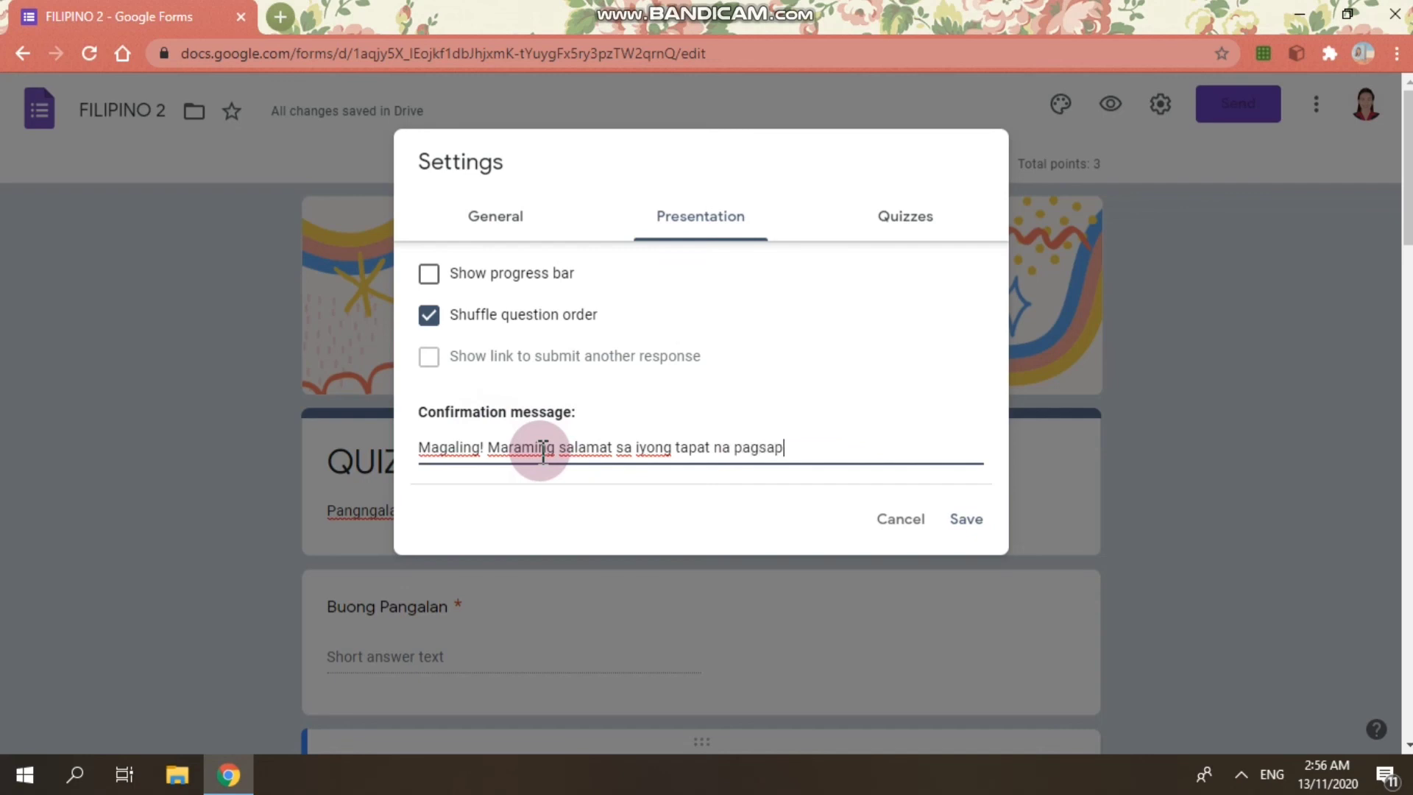
key(BackSpace)
text(got.)
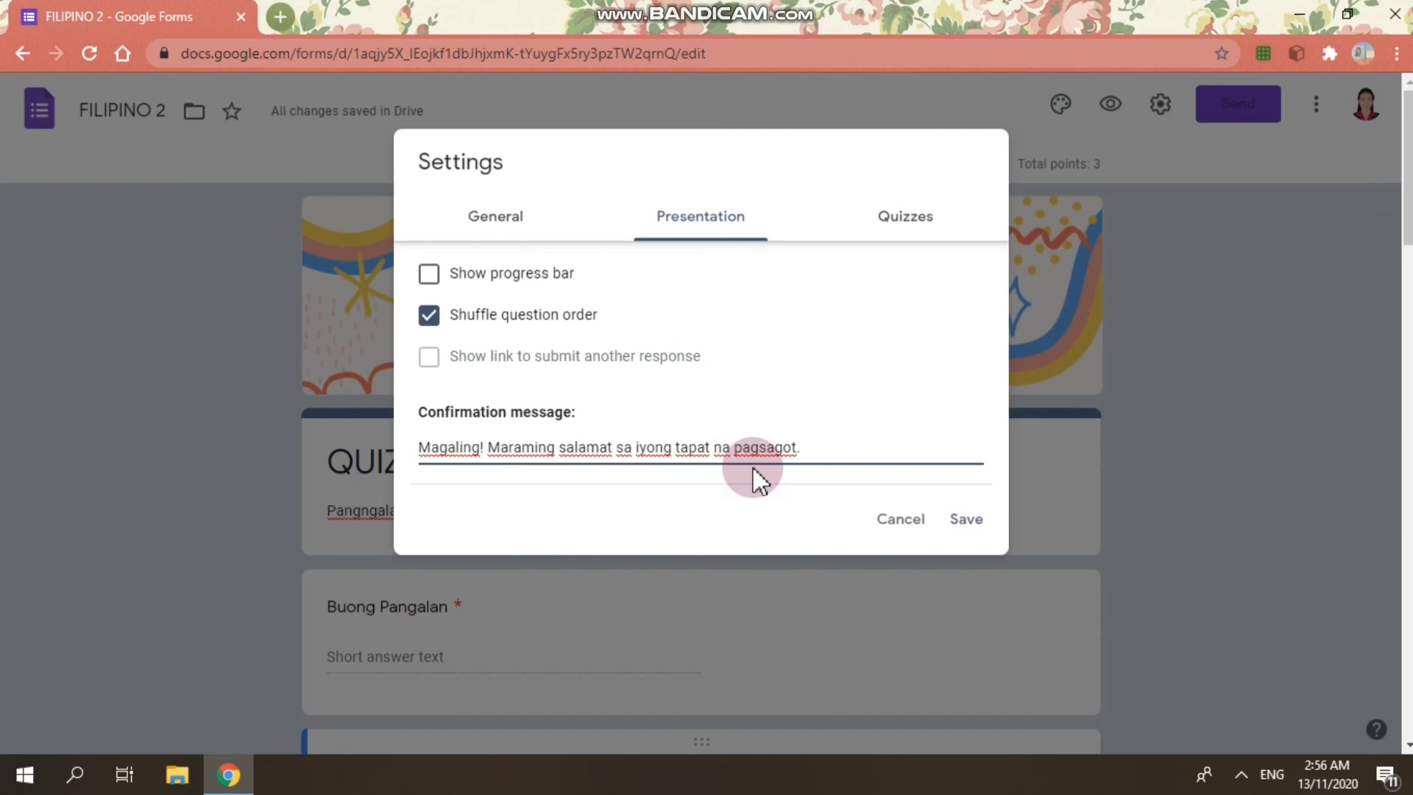
click(970, 524)
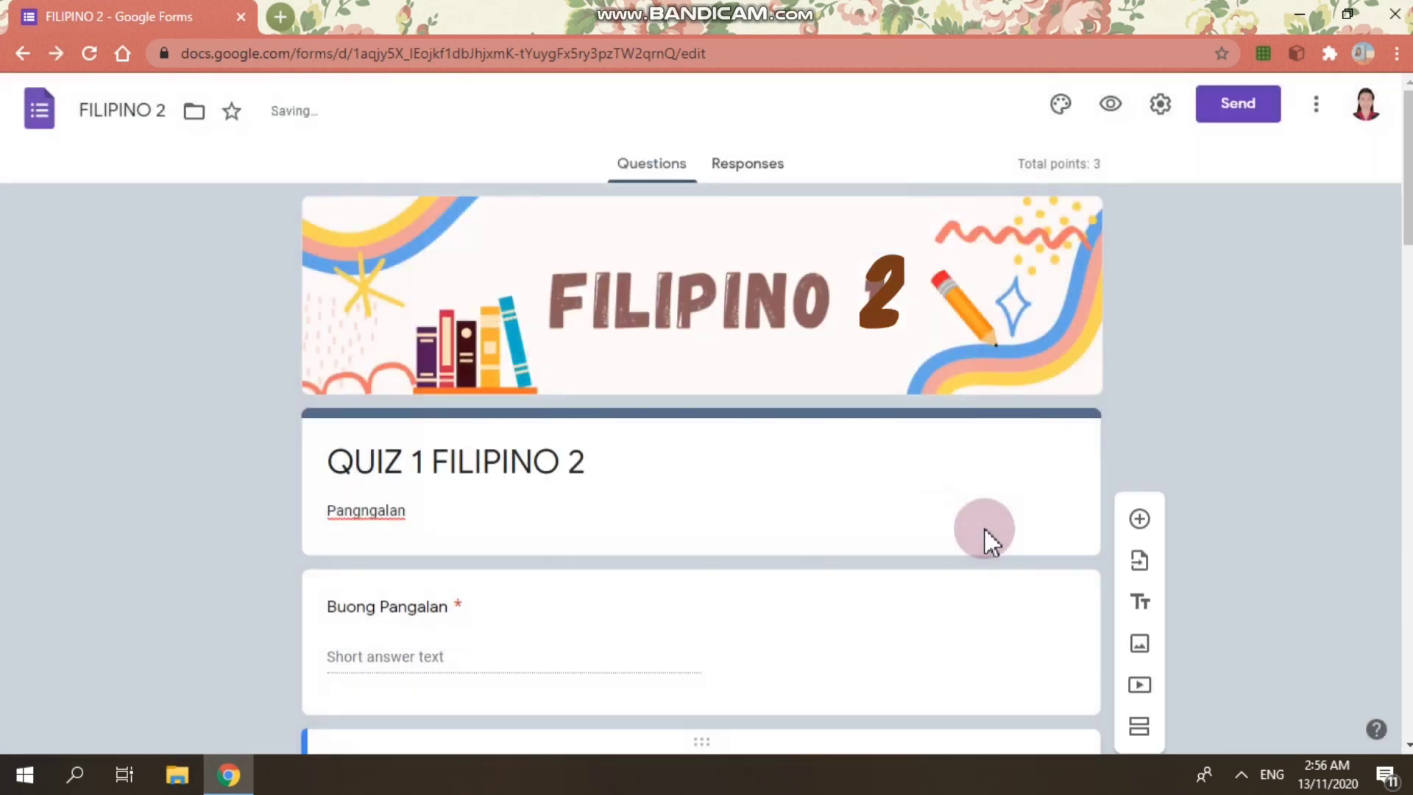
Stop respondents from seeing missed questions, correct answers and point values in the quiz options, and save the settings.
click(1165, 105)
click(895, 217)
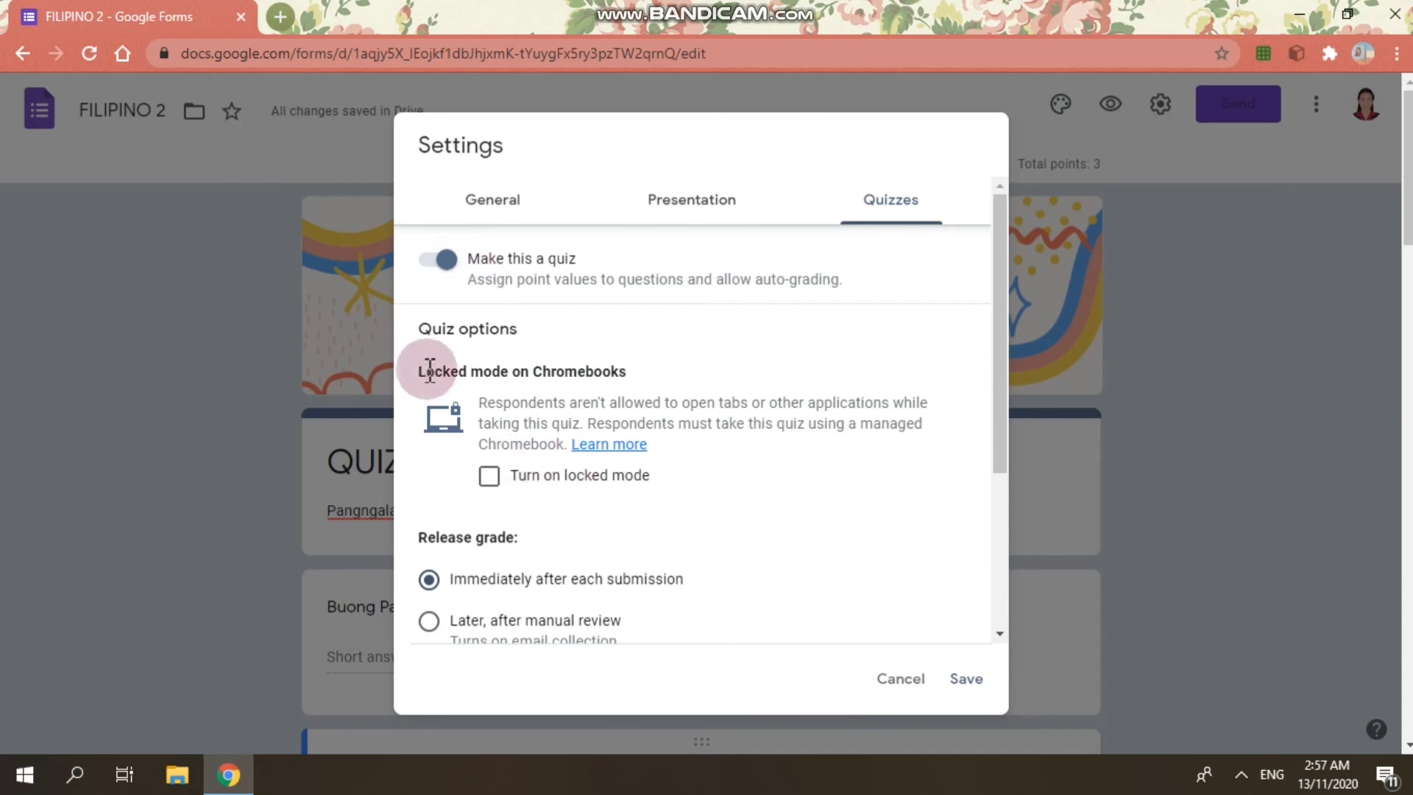
scroll(485, 364, down, 2)
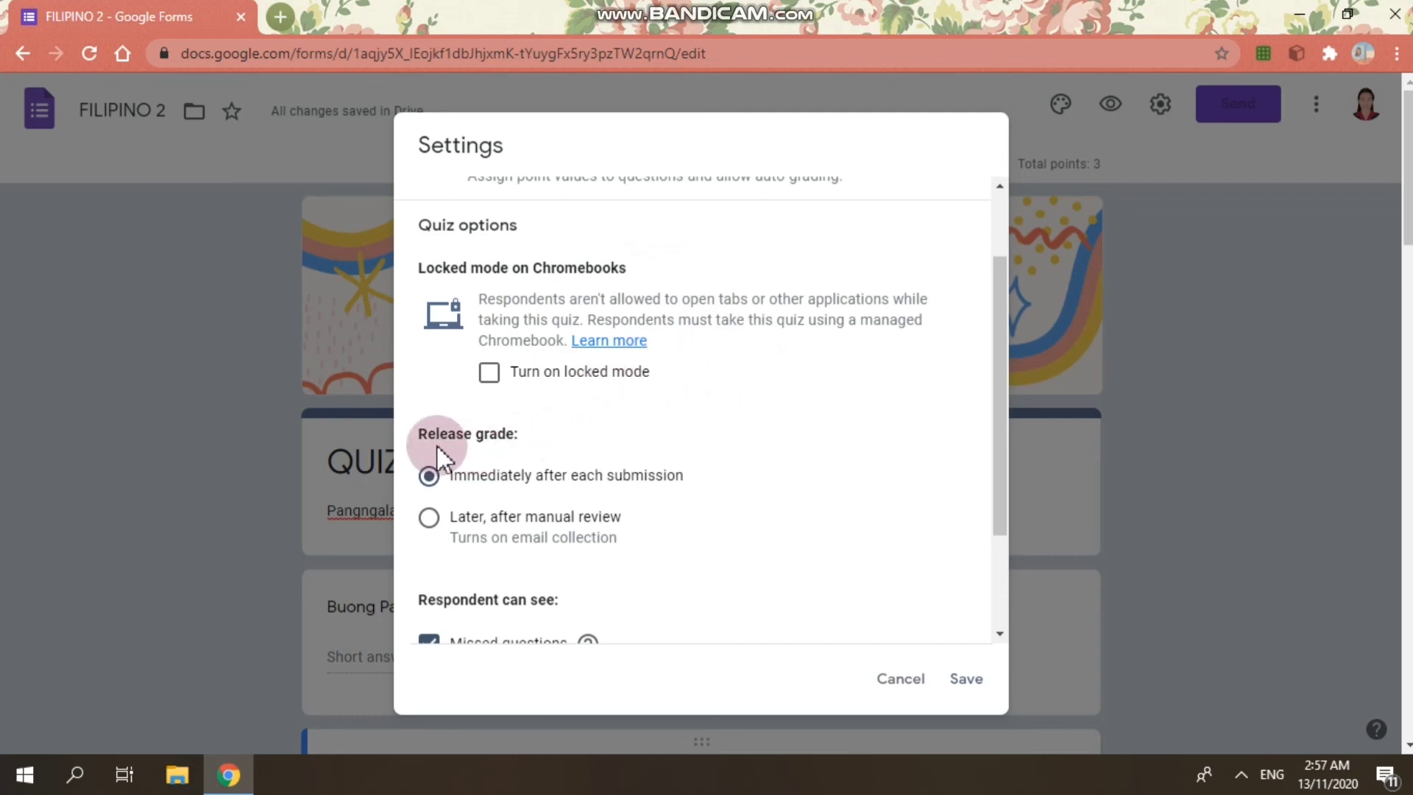
scroll(434, 453, down, 2)
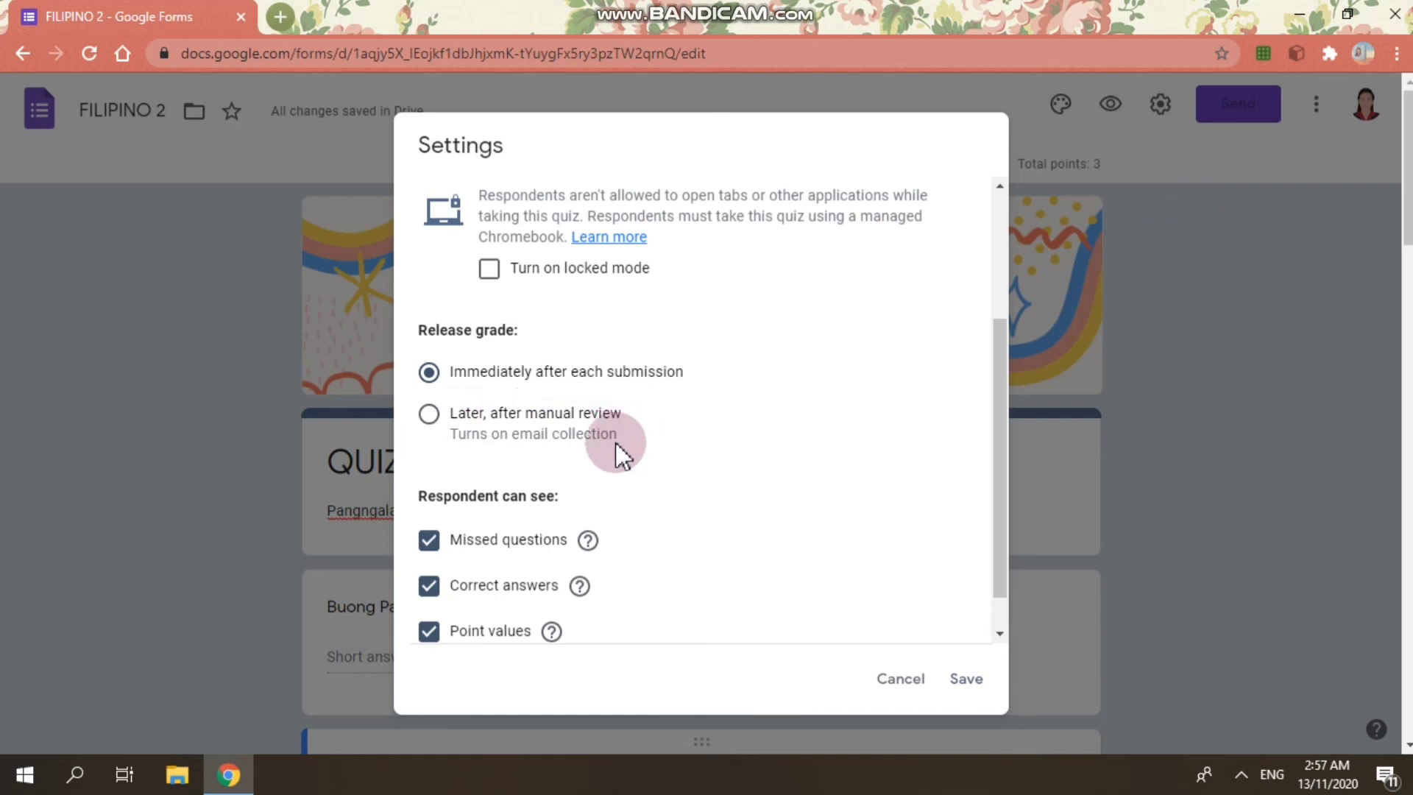
scroll(575, 501, down, 1)
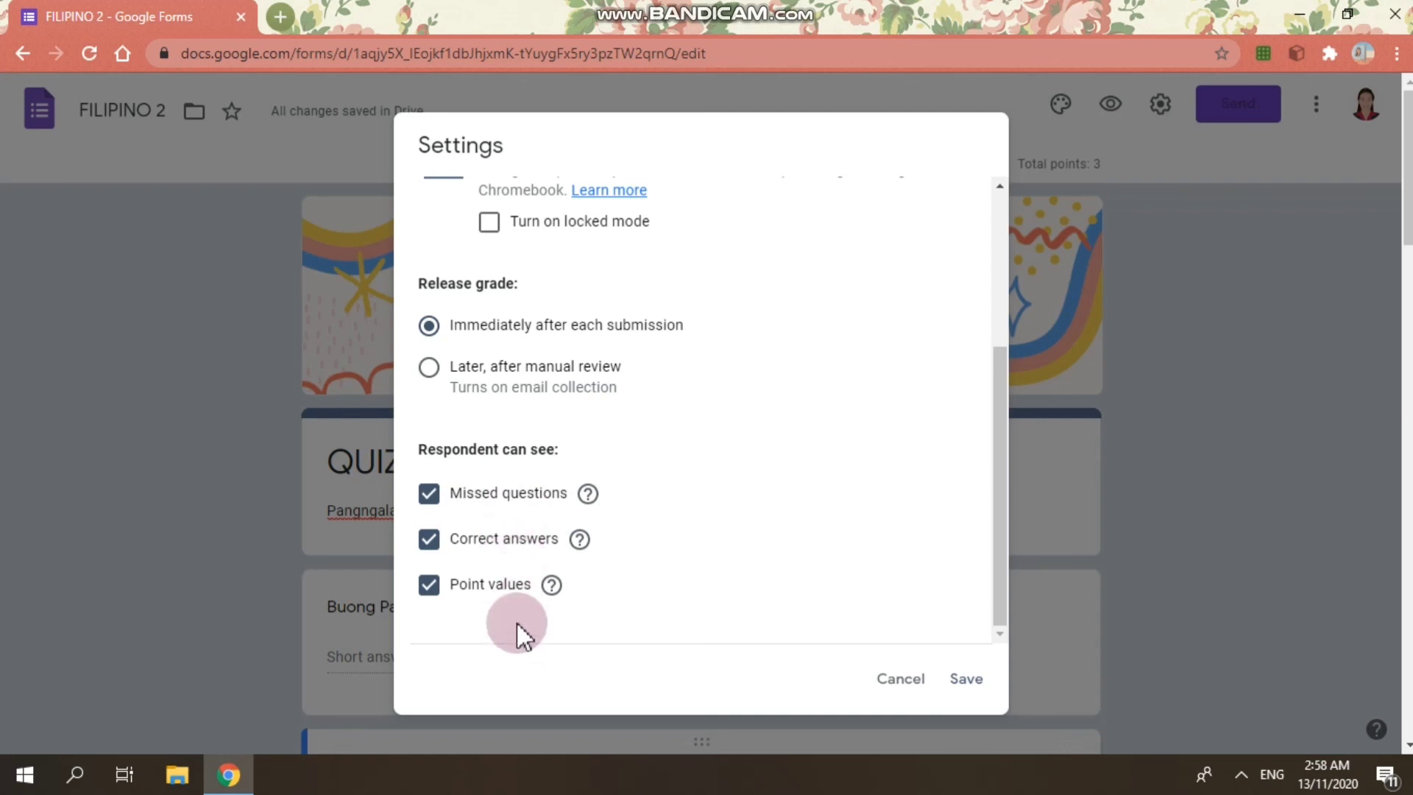
click(431, 541)
click(430, 495)
click(430, 585)
click(966, 678)
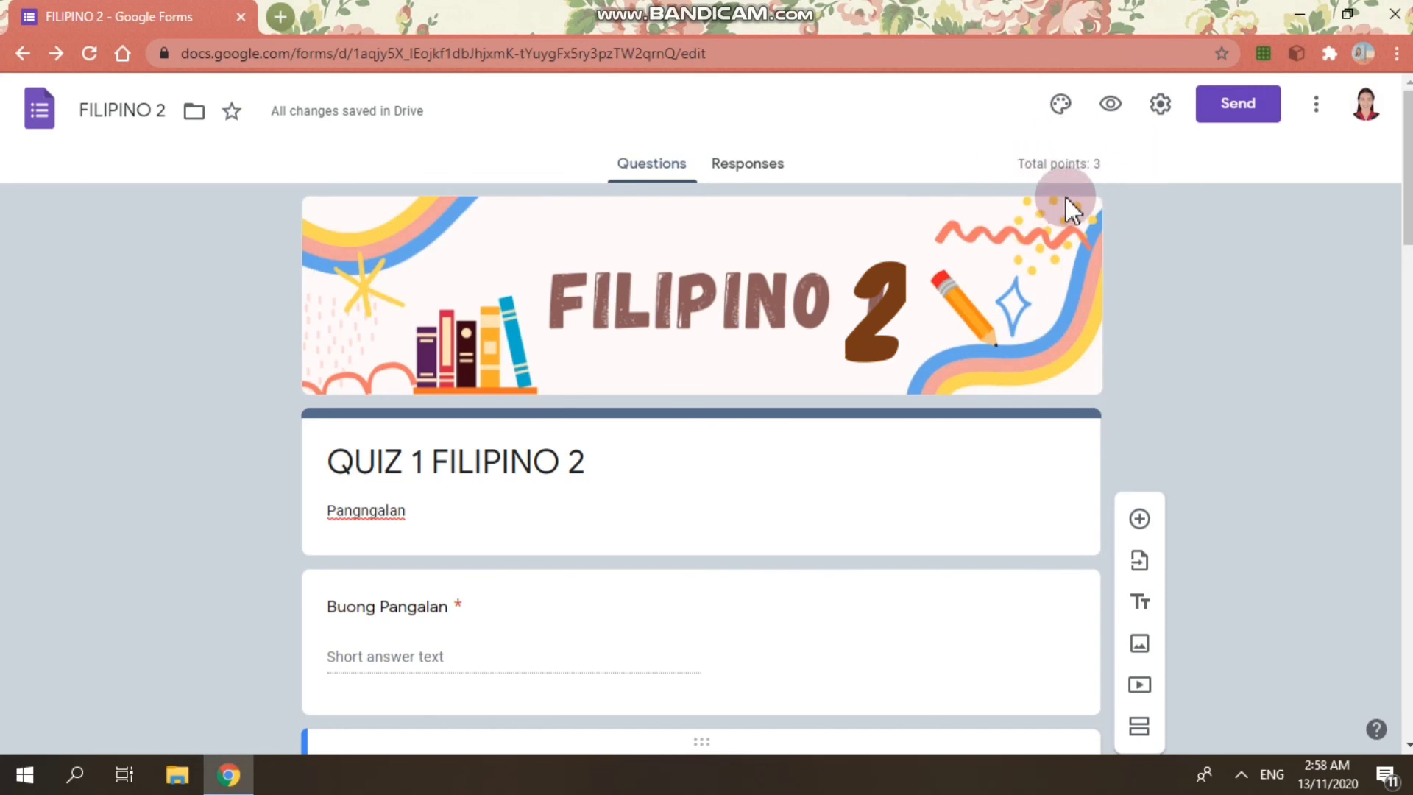
scroll(1067, 221, down, 15)
scroll(1178, 258, up, 6)
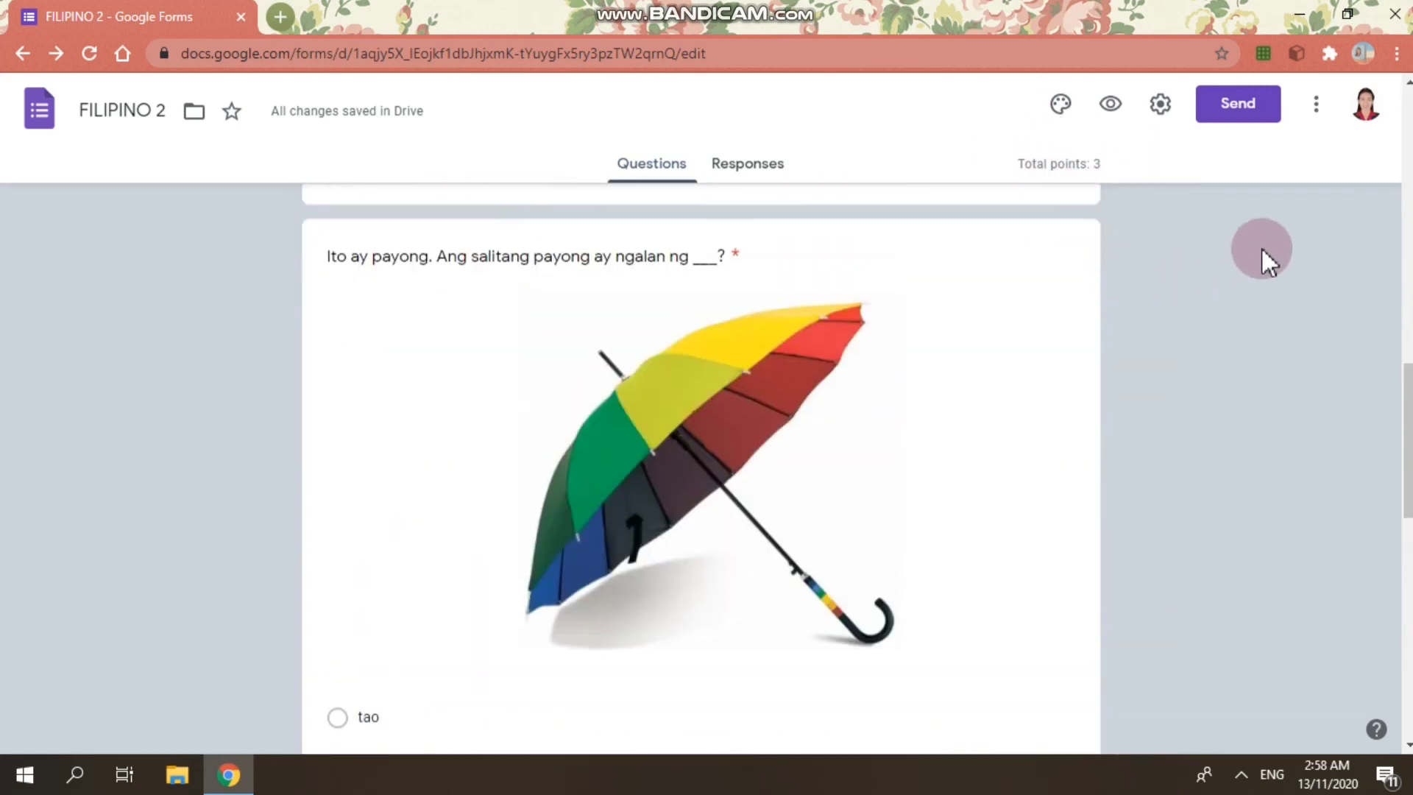
scroll(1260, 246, up, 15)
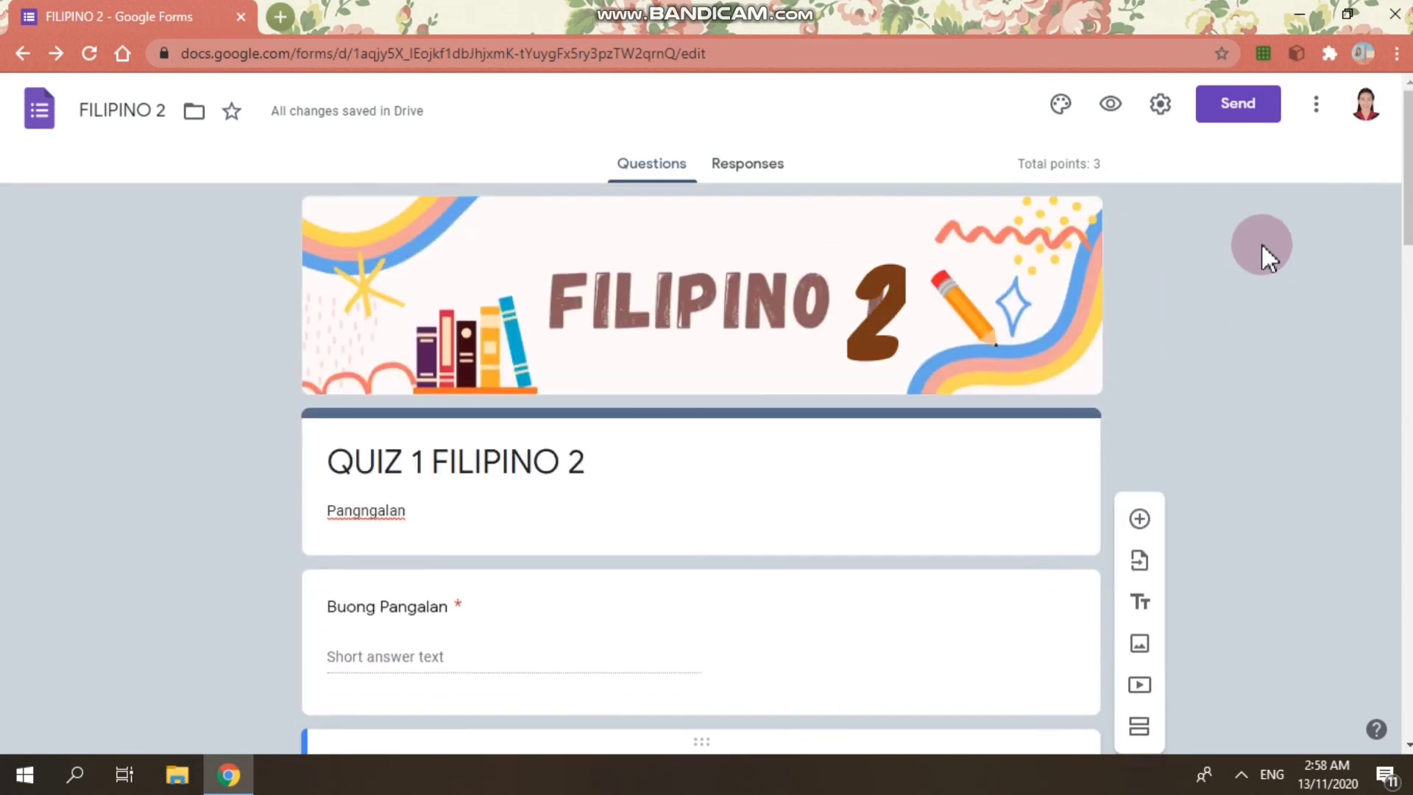
Generate a shortened link for sending the form, copy it, and close the send dialog.
click(1239, 114)
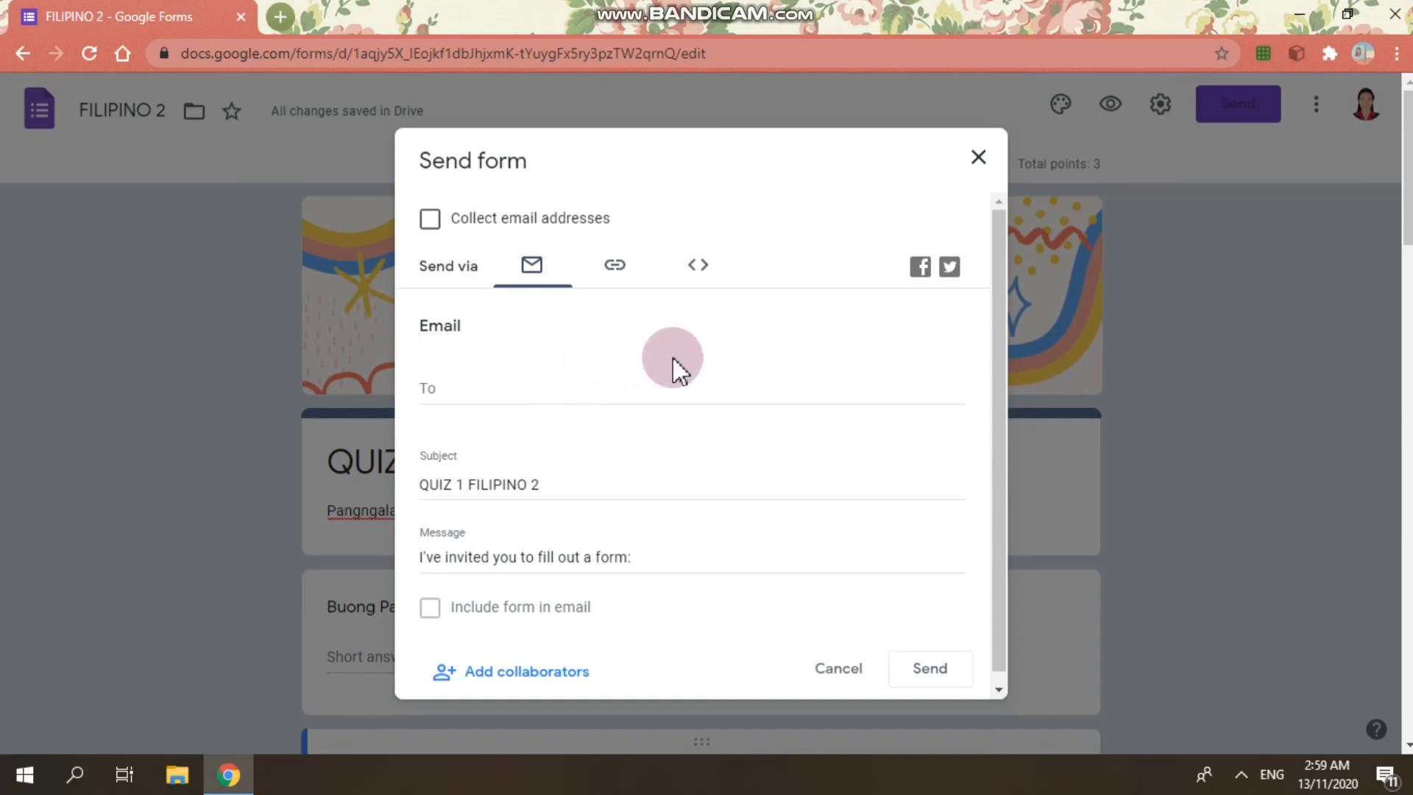
mouse_move(837, 14)
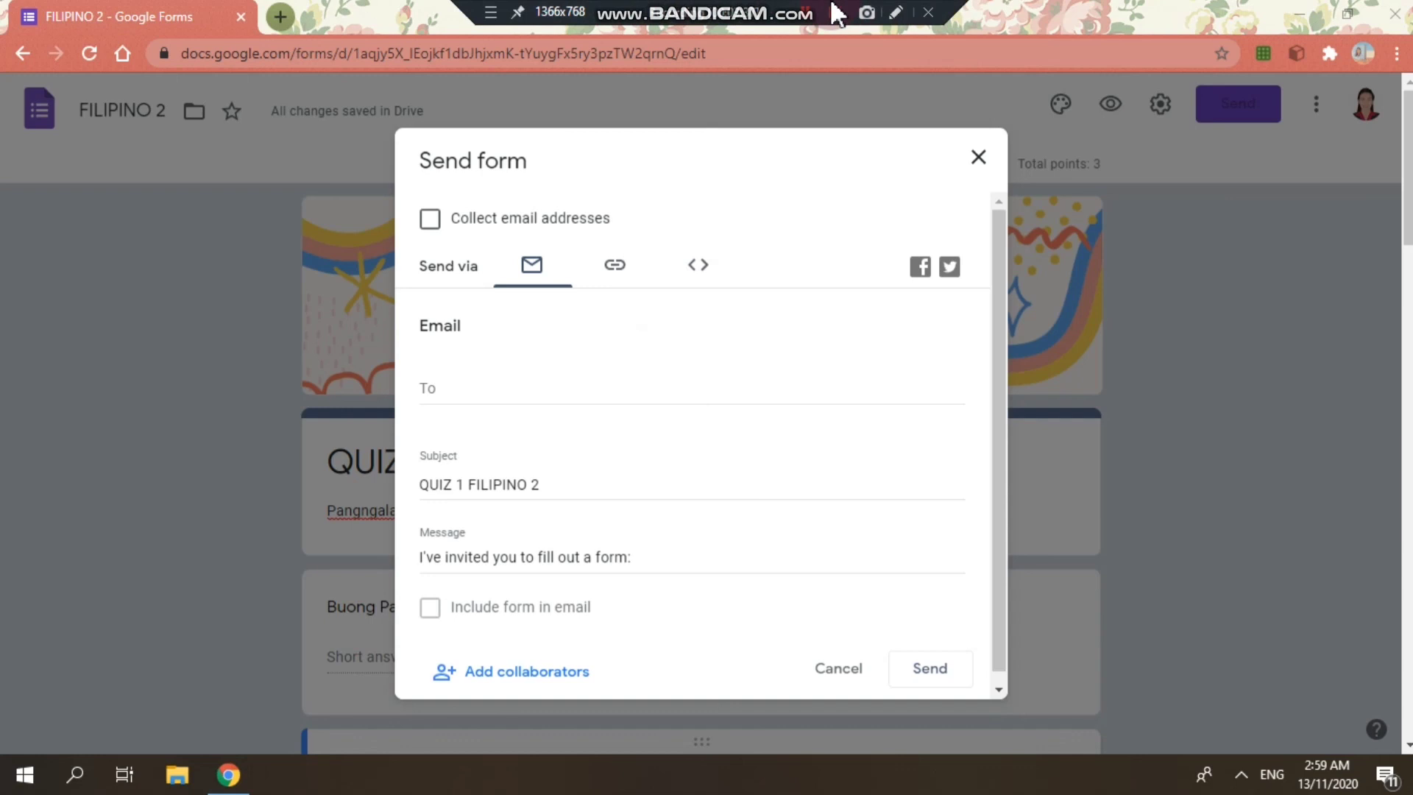
click(615, 273)
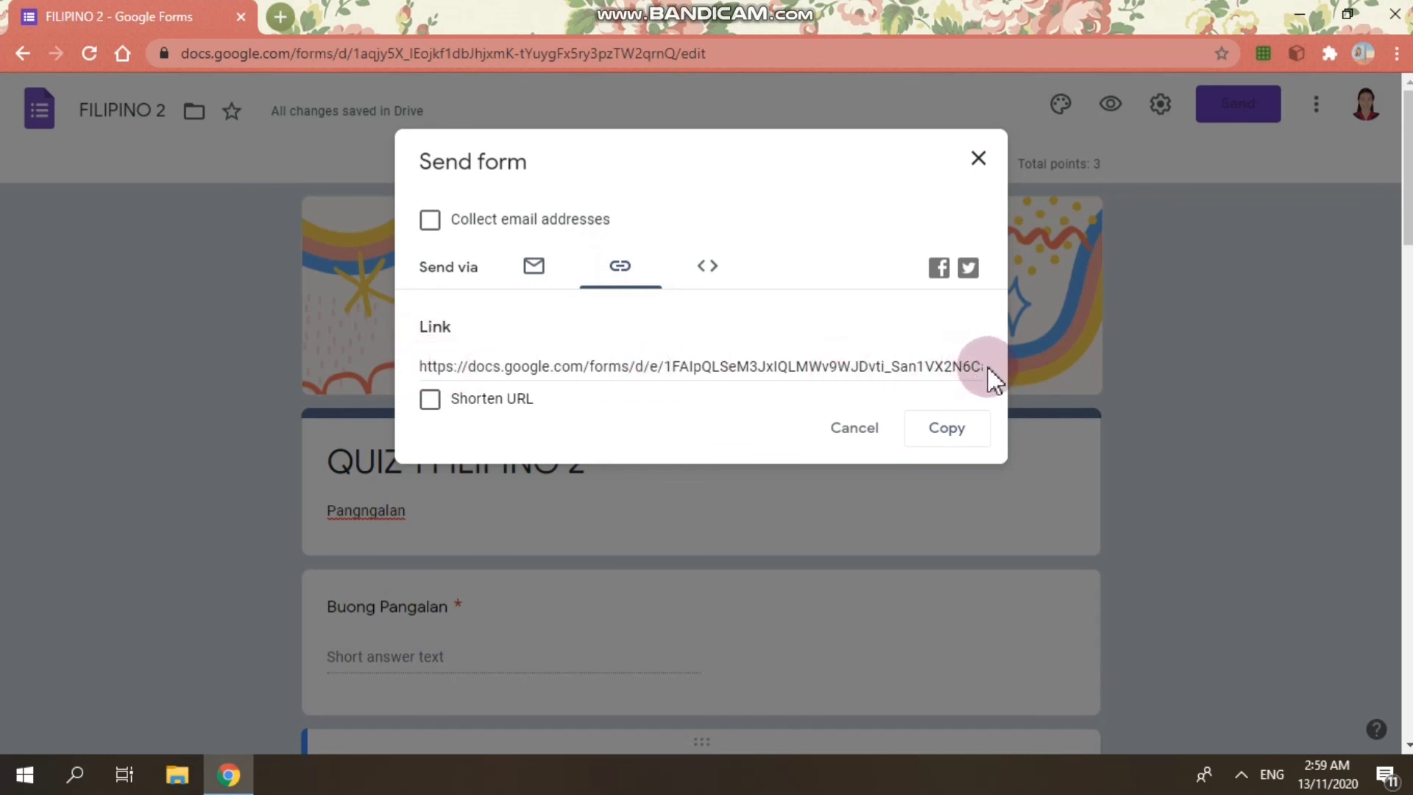
click(430, 399)
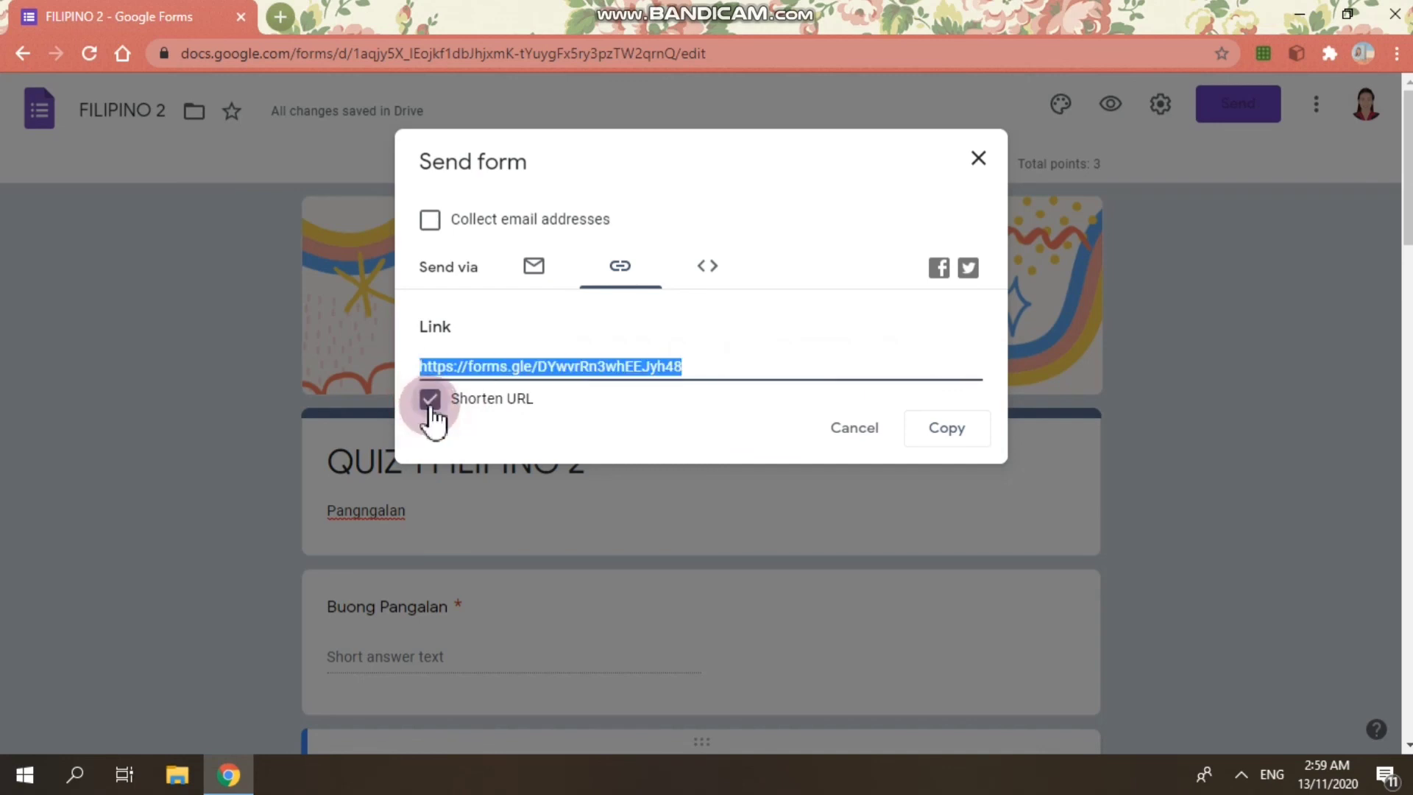
click(582, 368)
click(945, 433)
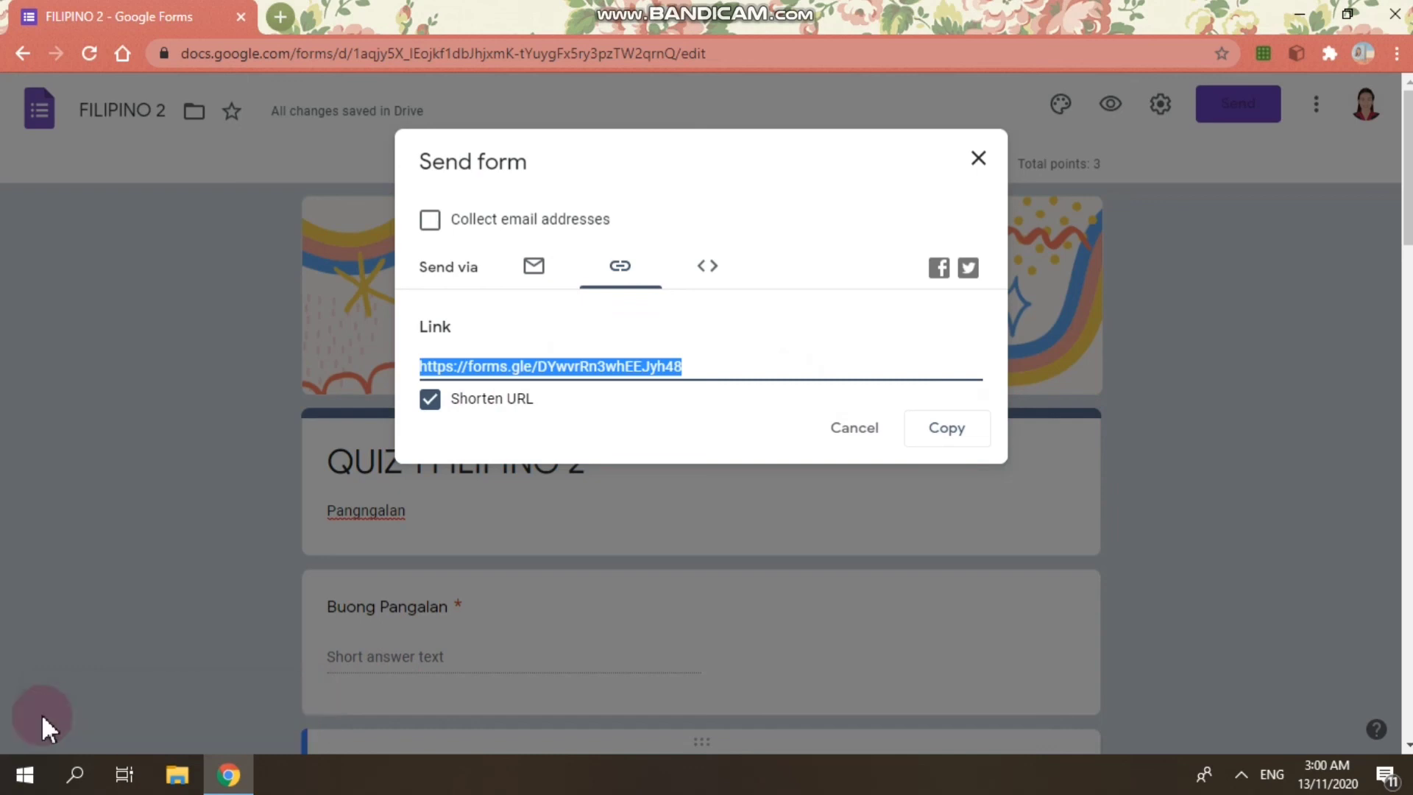
click(983, 161)
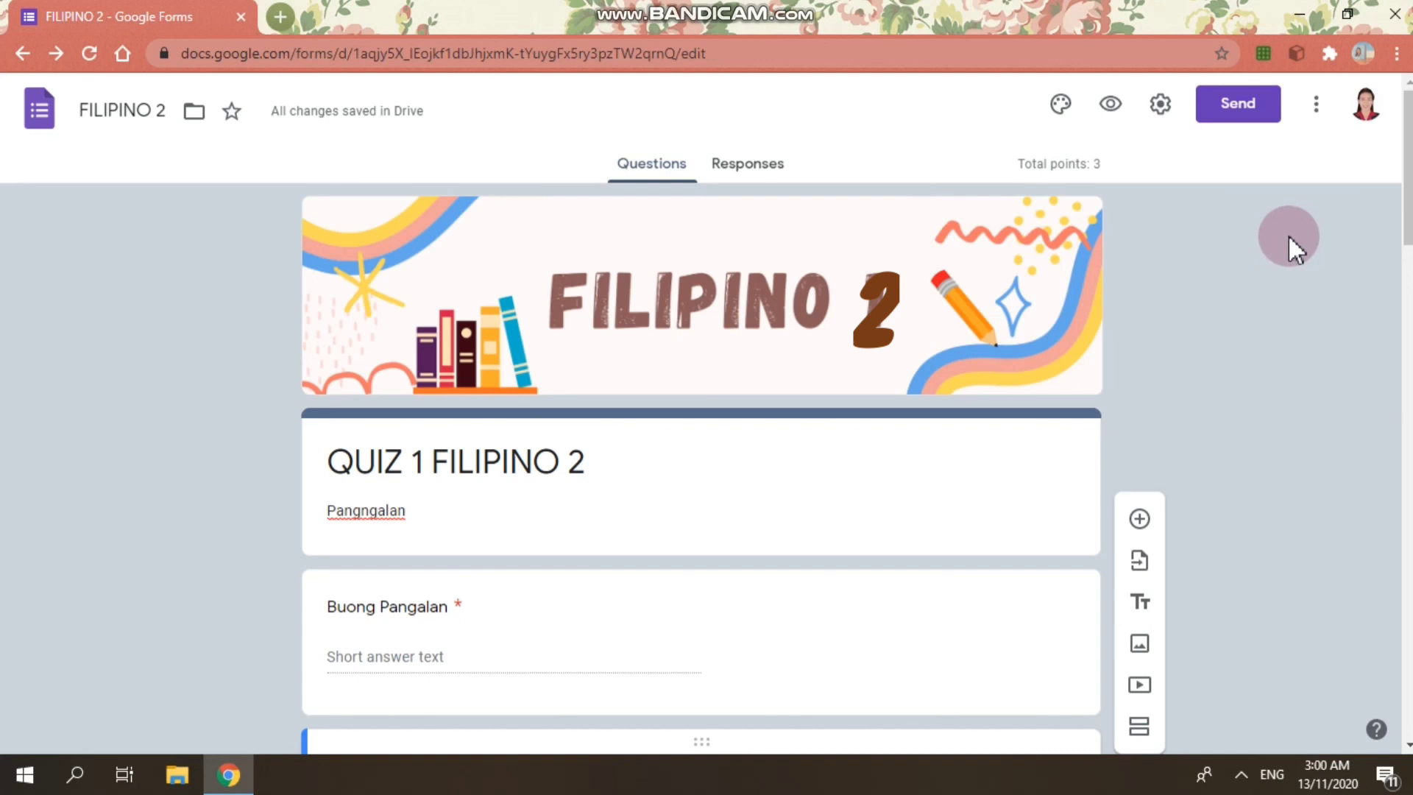
click(1318, 118)
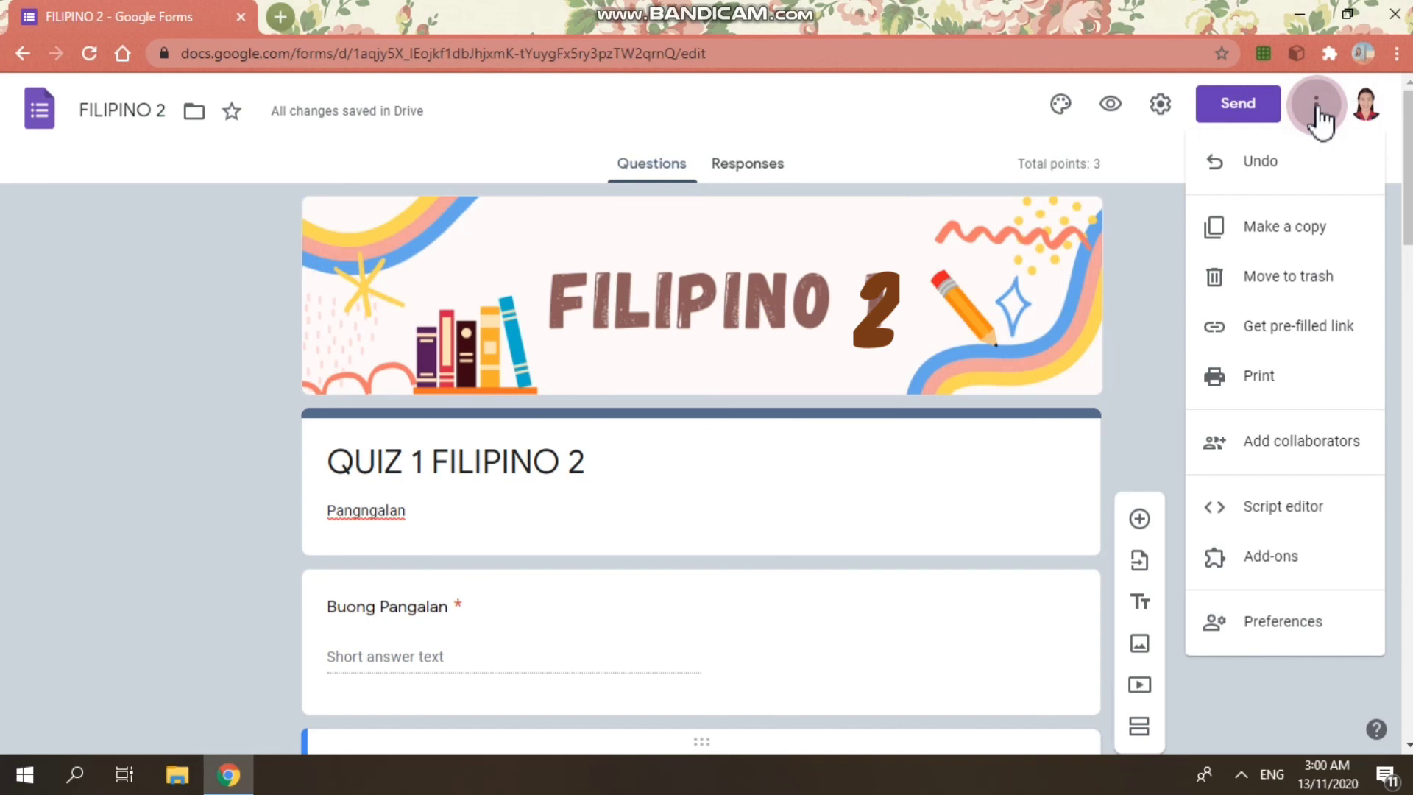
click(1318, 114)
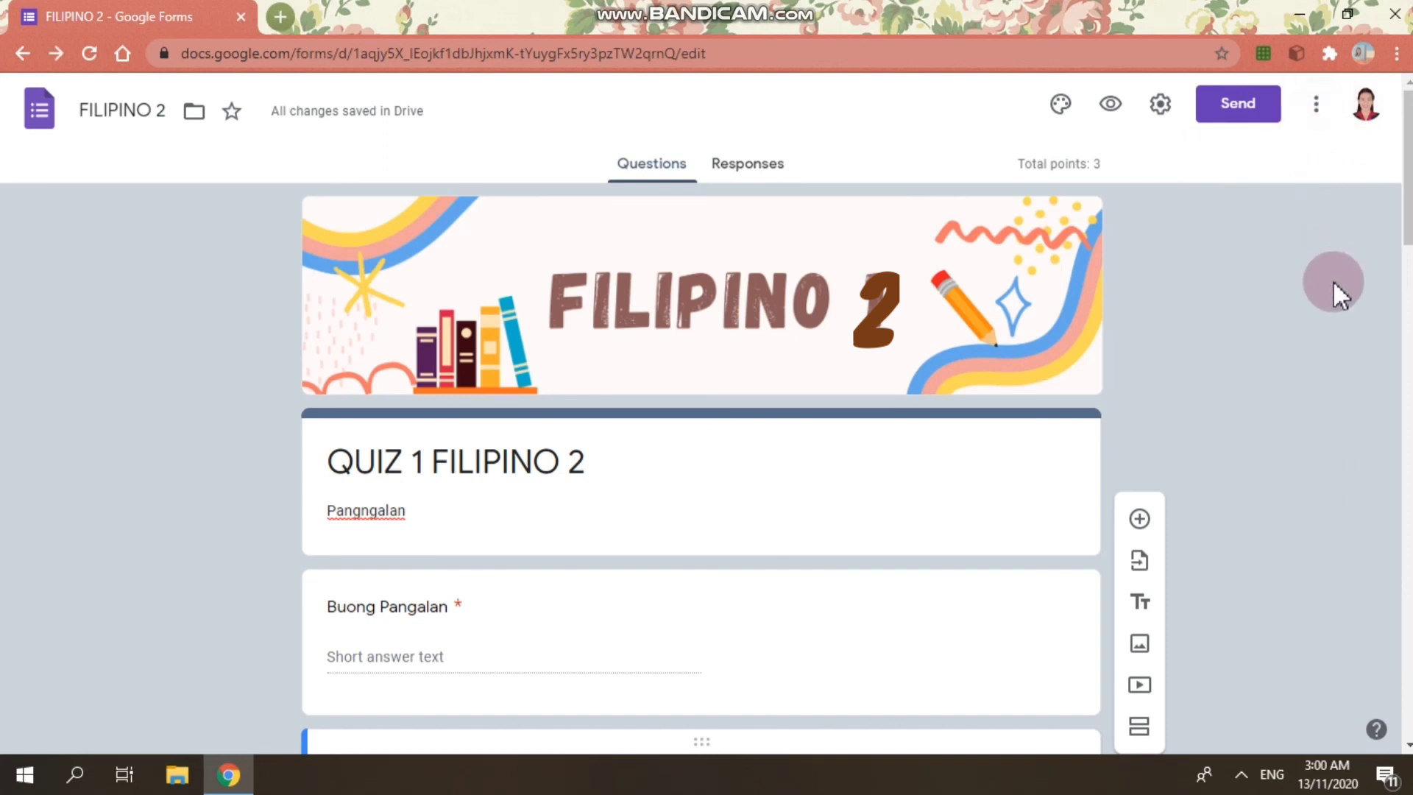